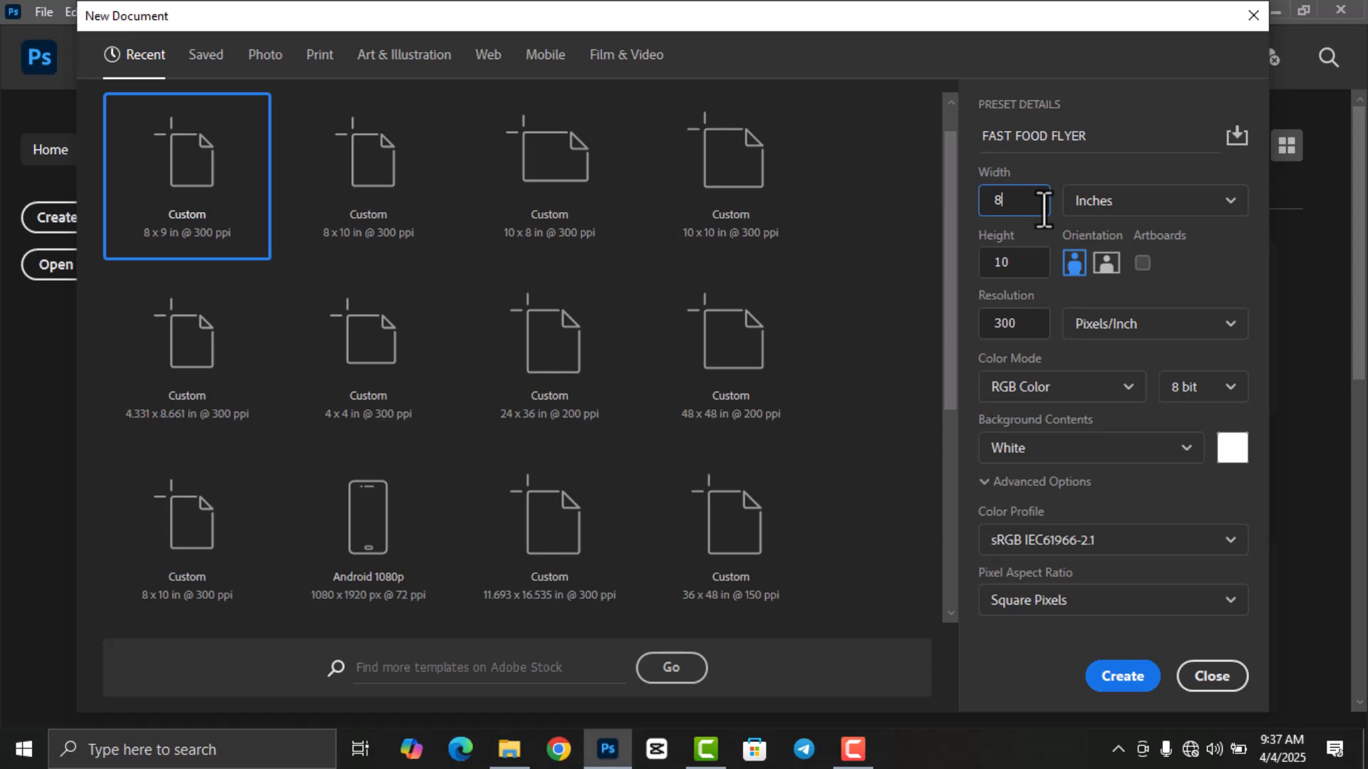
Create the FAST FOOD FLYER document at 8 × 9 inches, 300 ppi, with a white background.
left_click(1026, 265)
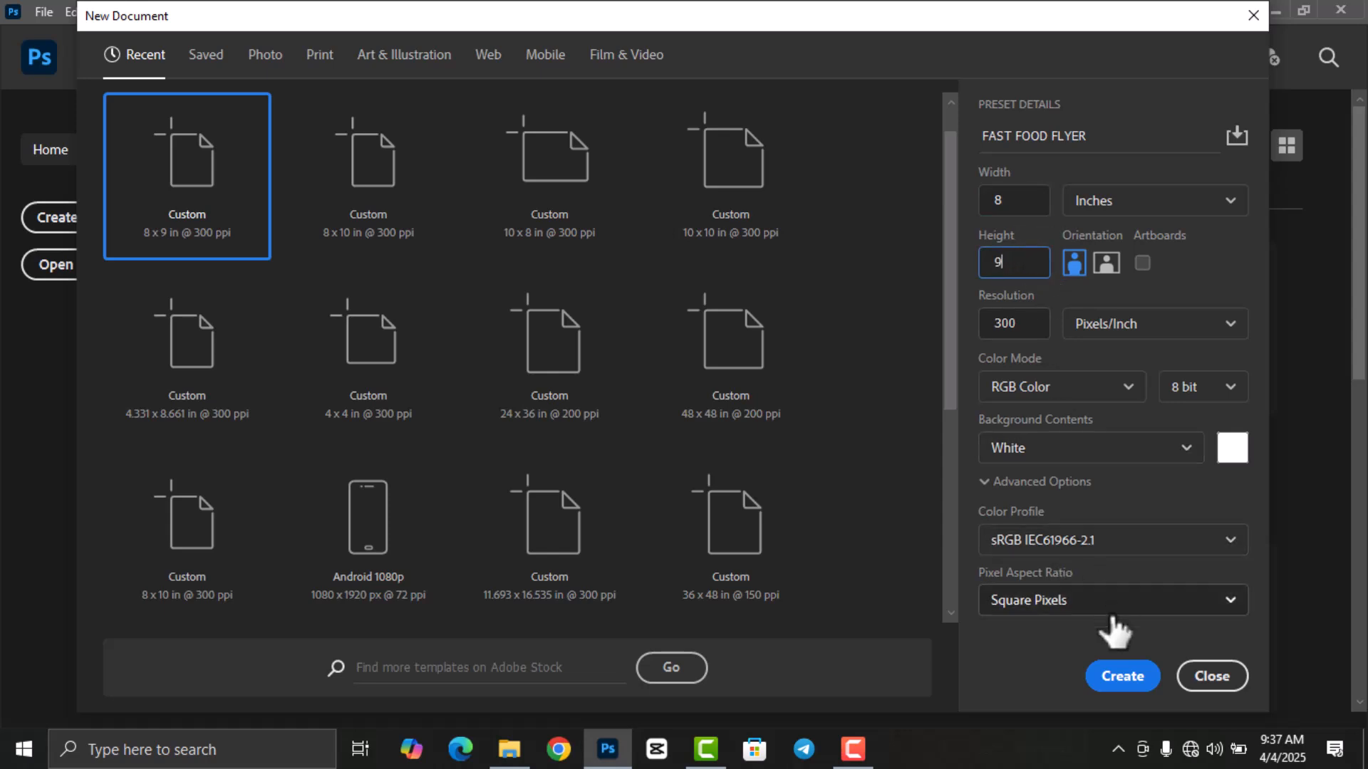
left_click(1120, 678)
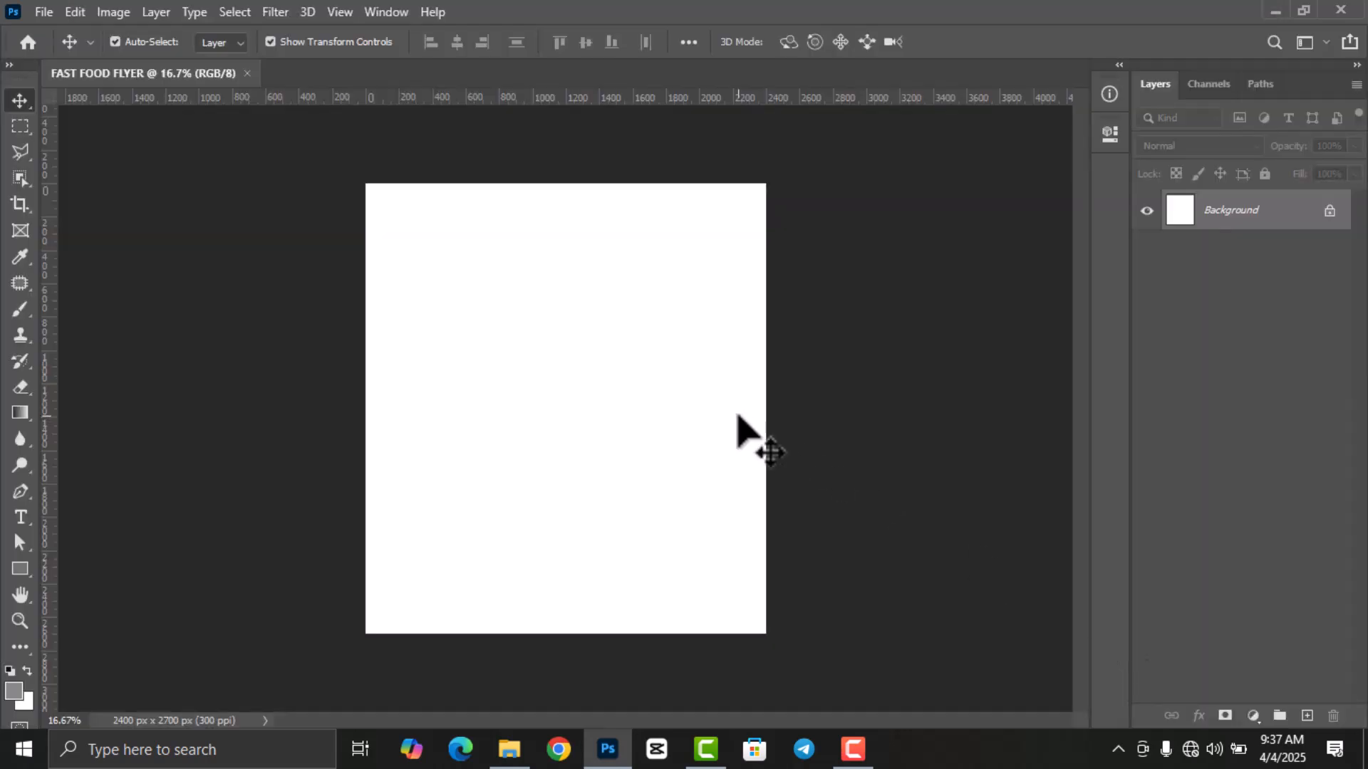
Add a vertical guide at 10% of the canvas width.
left_click(340, 10)
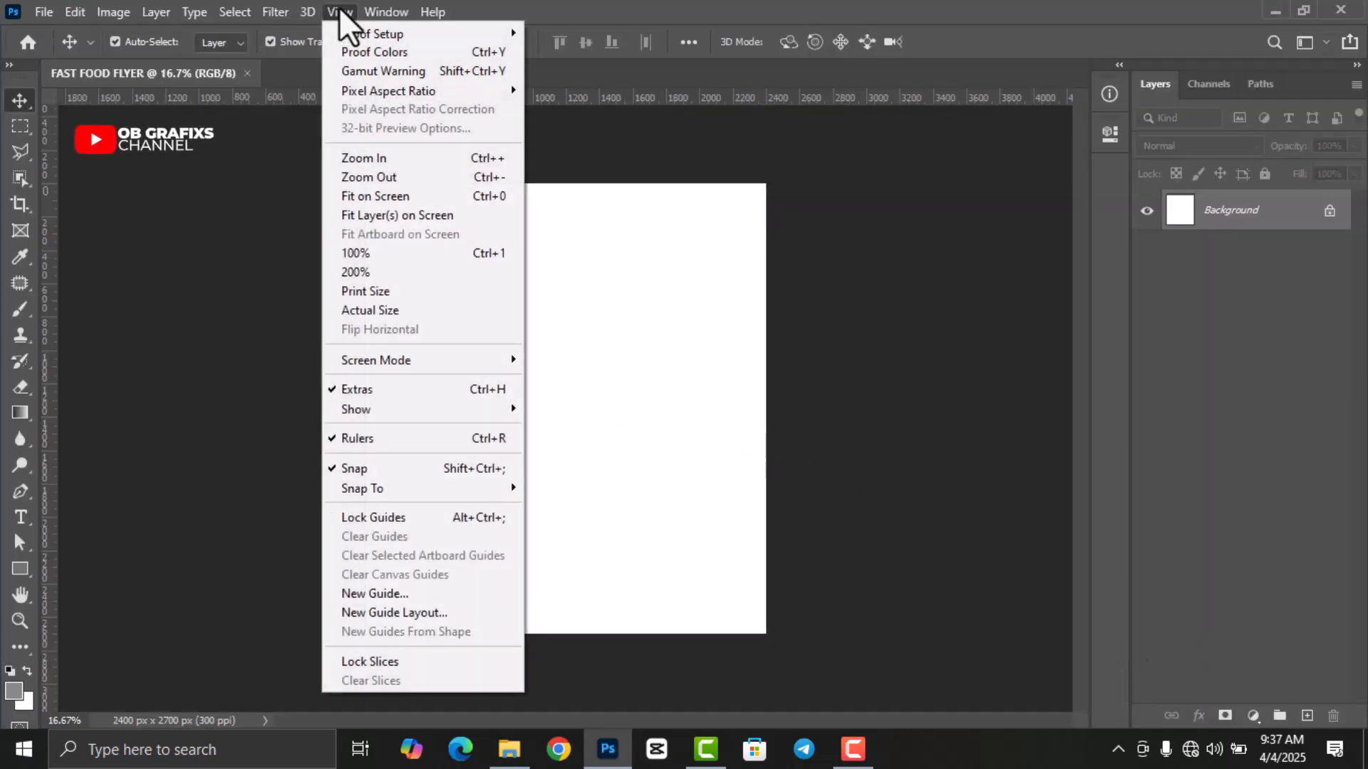
left_click(431, 591)
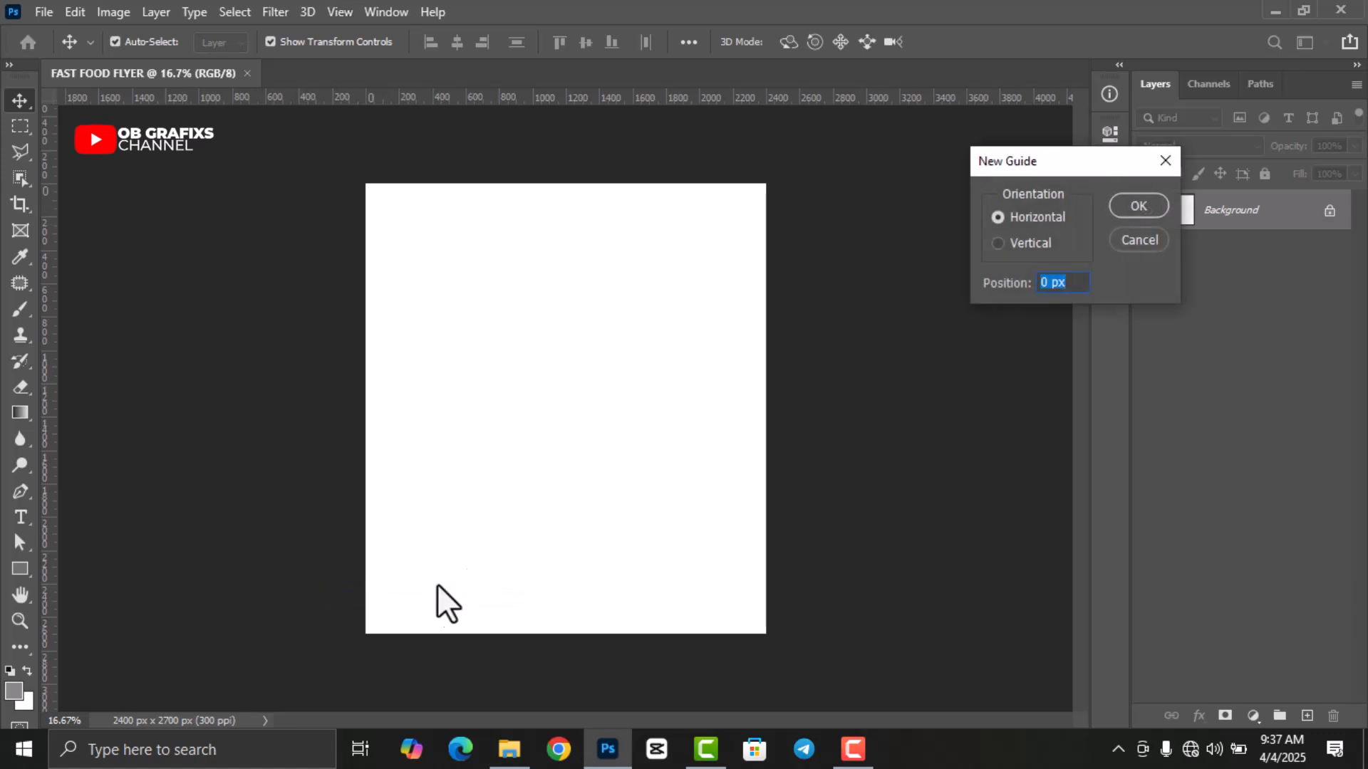
left_click(998, 243)
left_click(1150, 201)
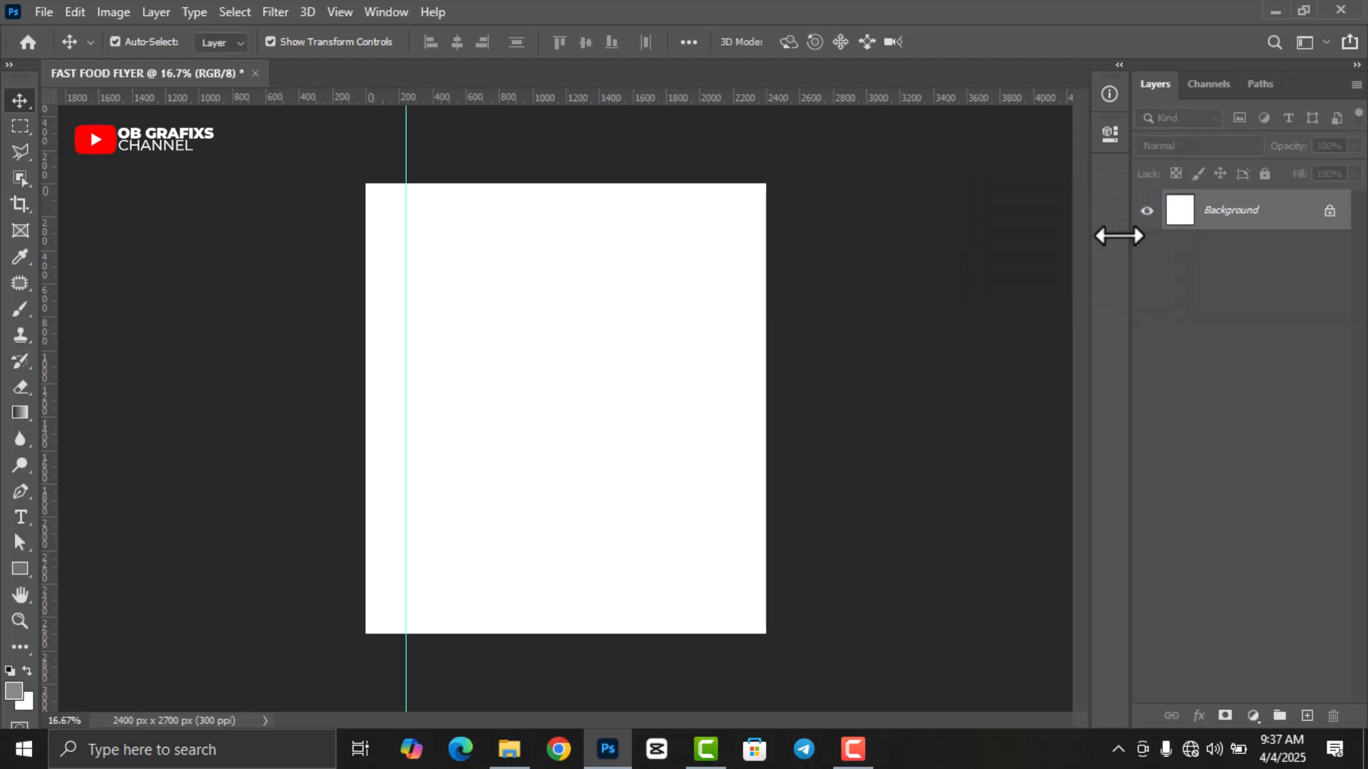
Add horizontal guides at 90% and 10% of the canvas height.
left_click(345, 14)
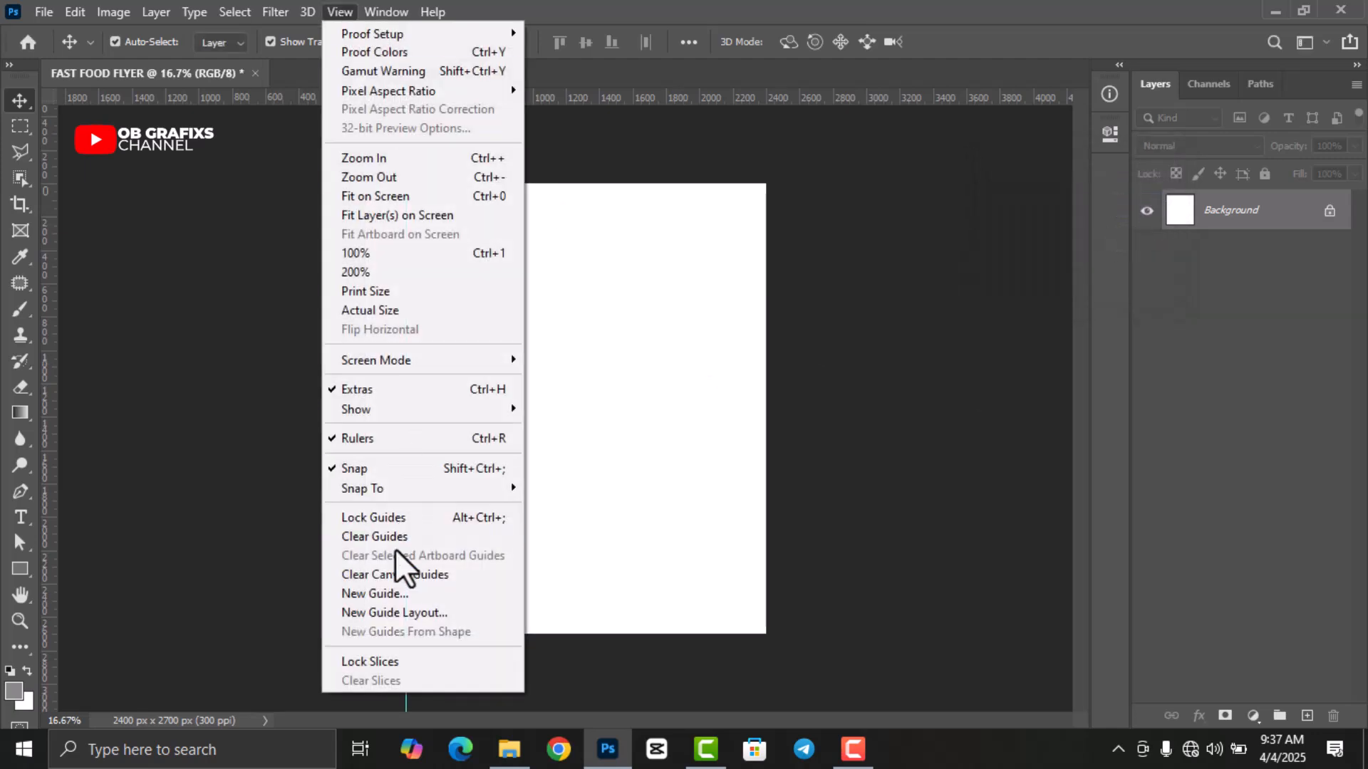
left_click(399, 593)
left_click(1041, 216)
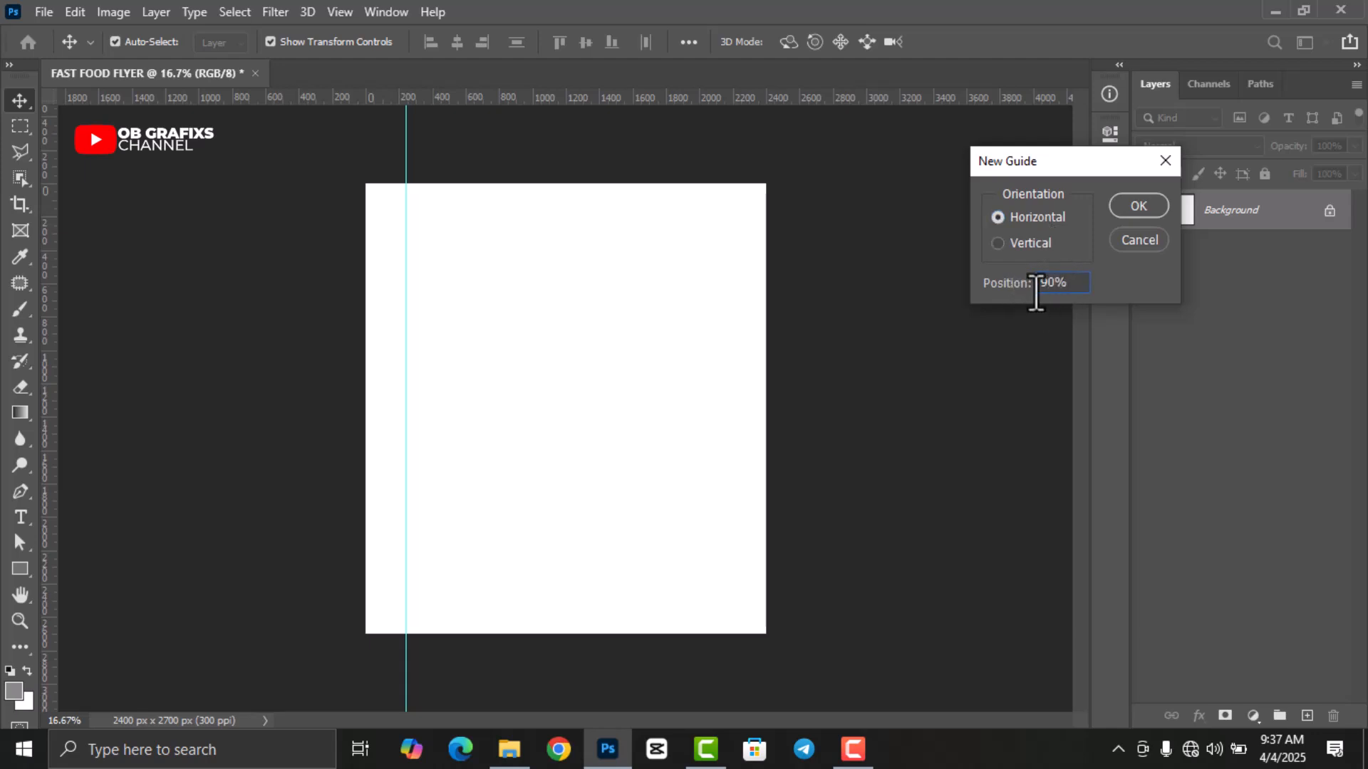
left_click(1130, 205)
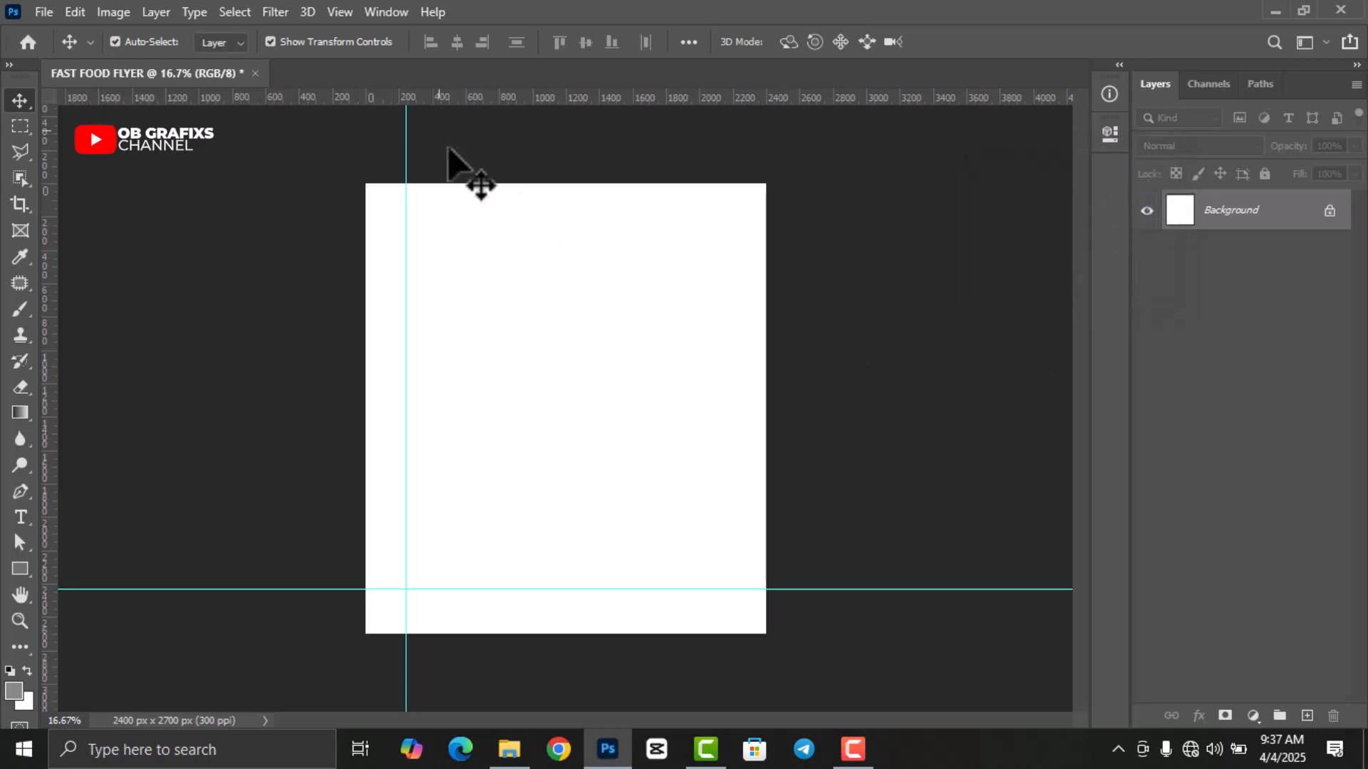
left_click(344, 15)
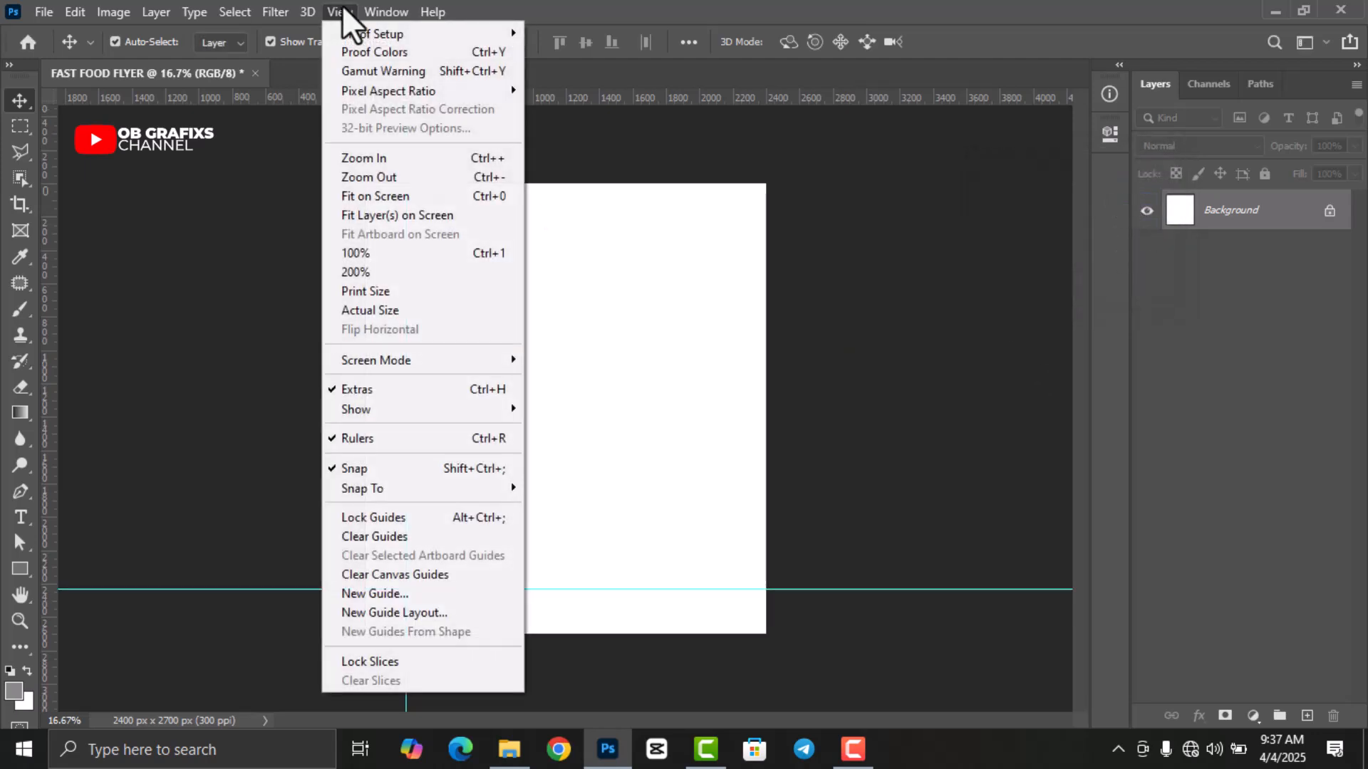
left_click(412, 590)
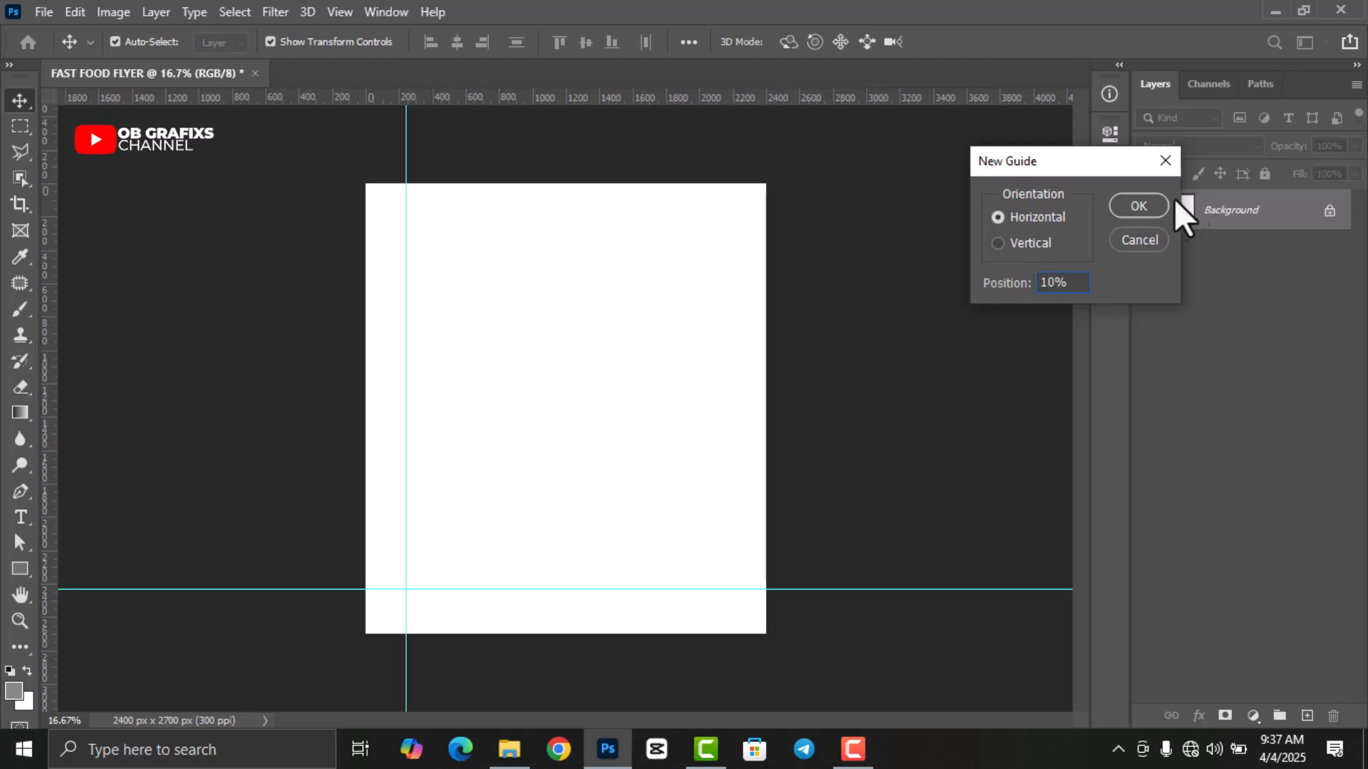
type("10%")
left_click(1138, 206)
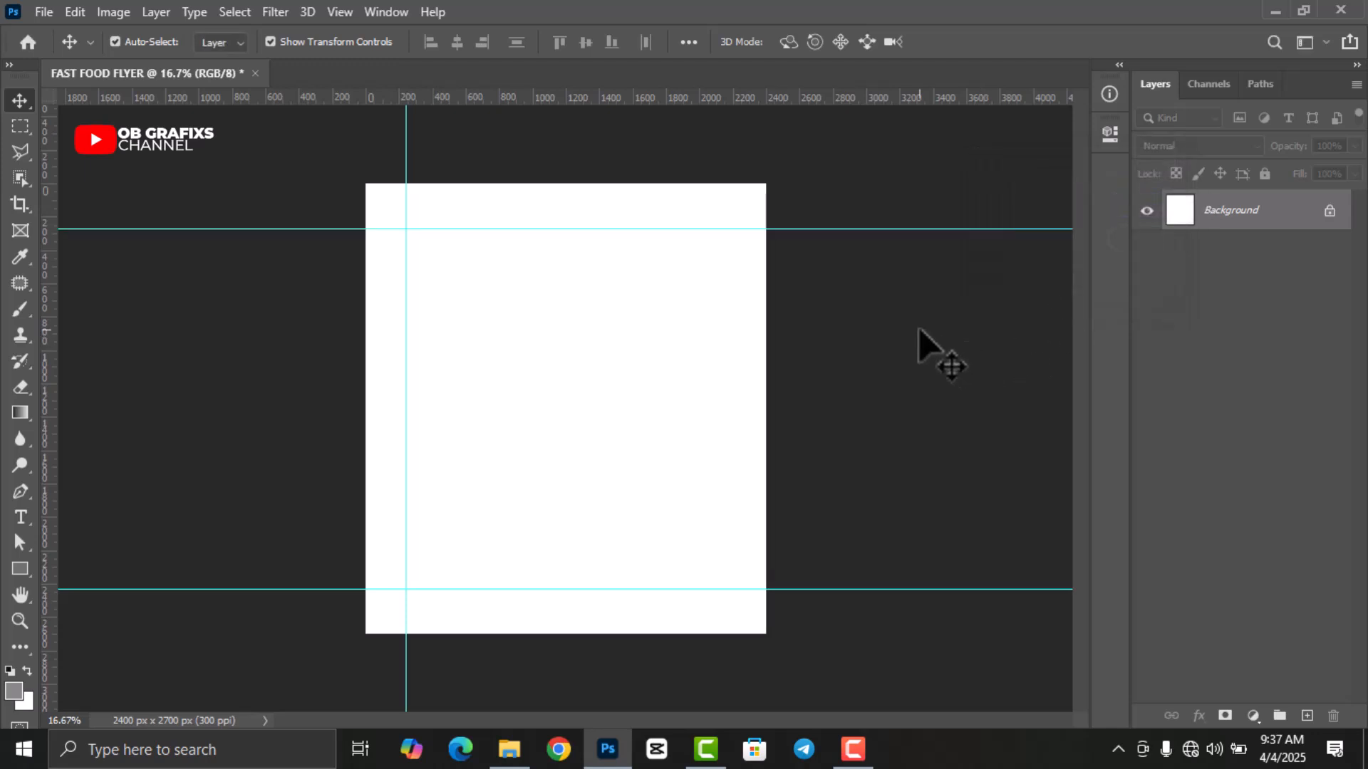
Draw a grey Rectangle 1 shape spanning the whole canvas.
left_click(20, 570)
left_click_drag(360, 170, 780, 649)
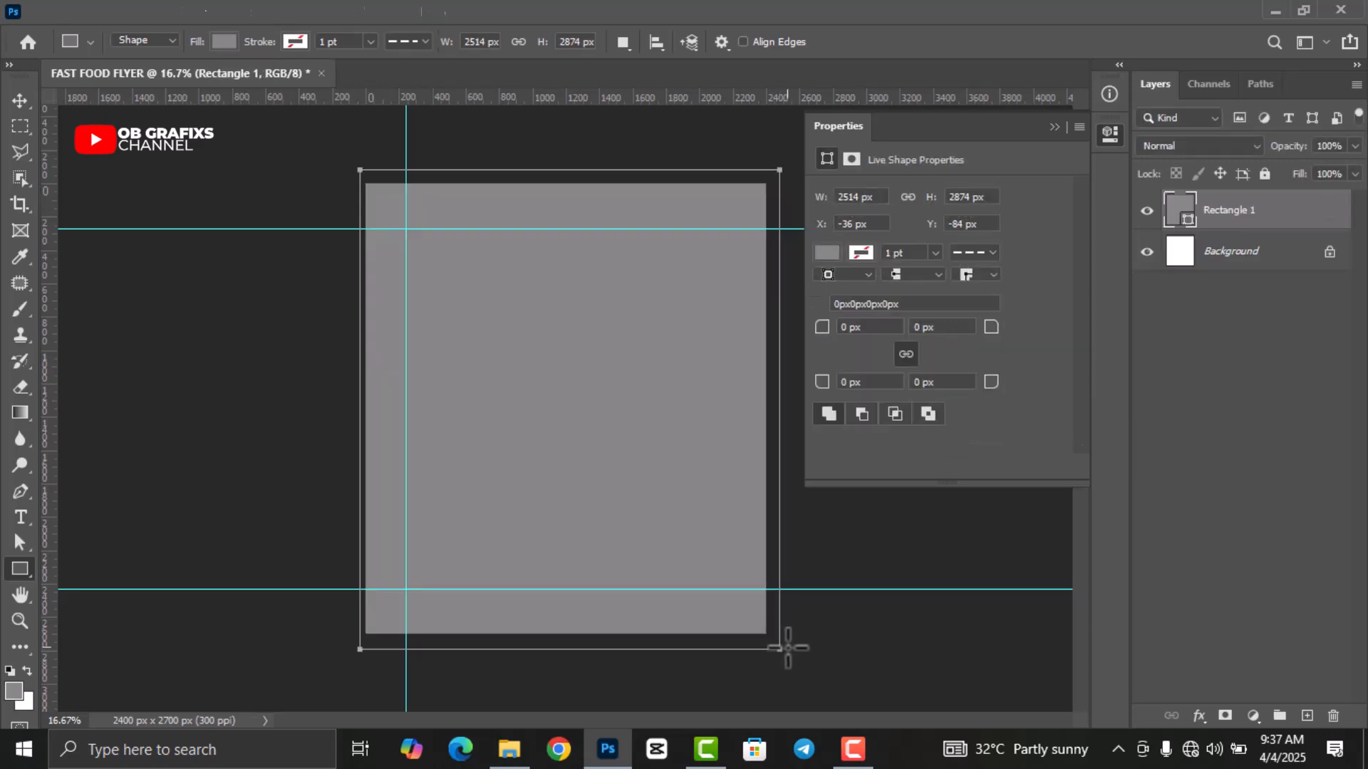
left_click(1113, 132)
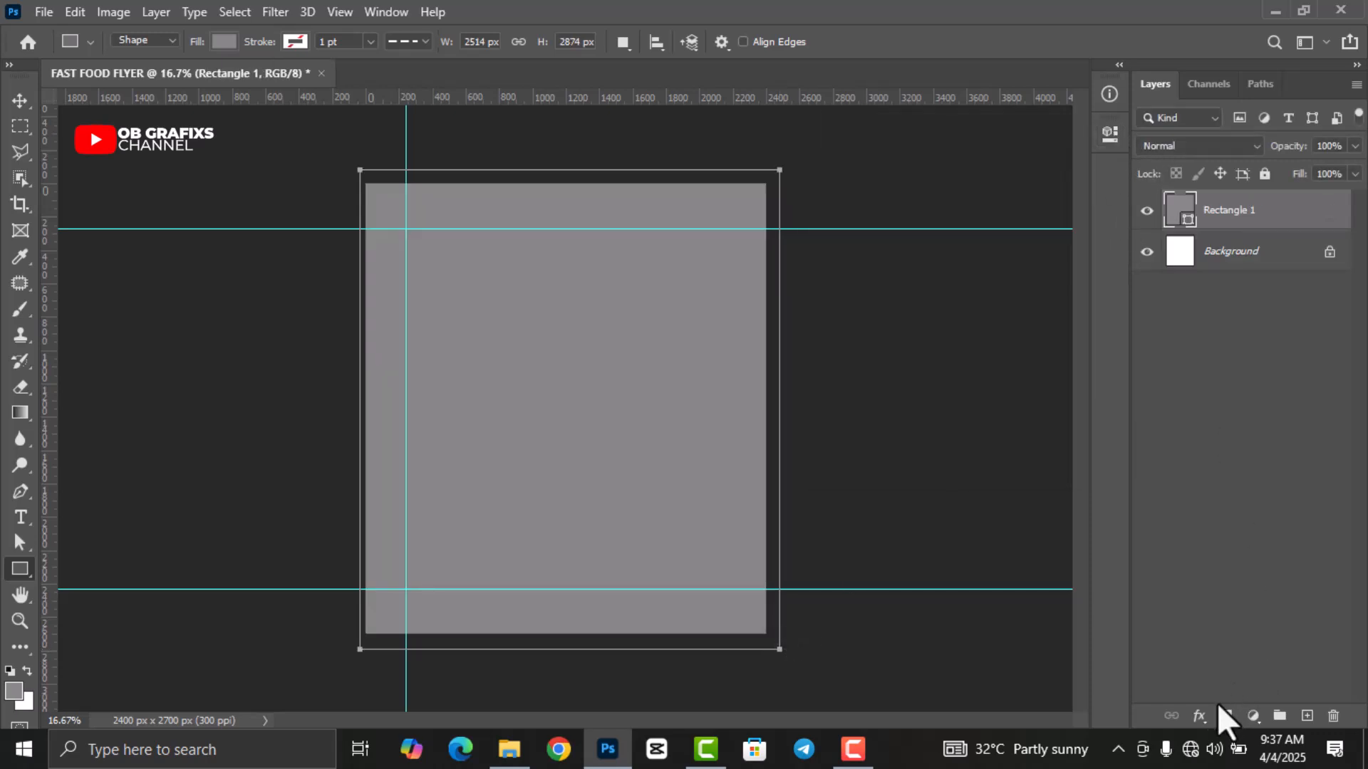
left_click(1203, 718)
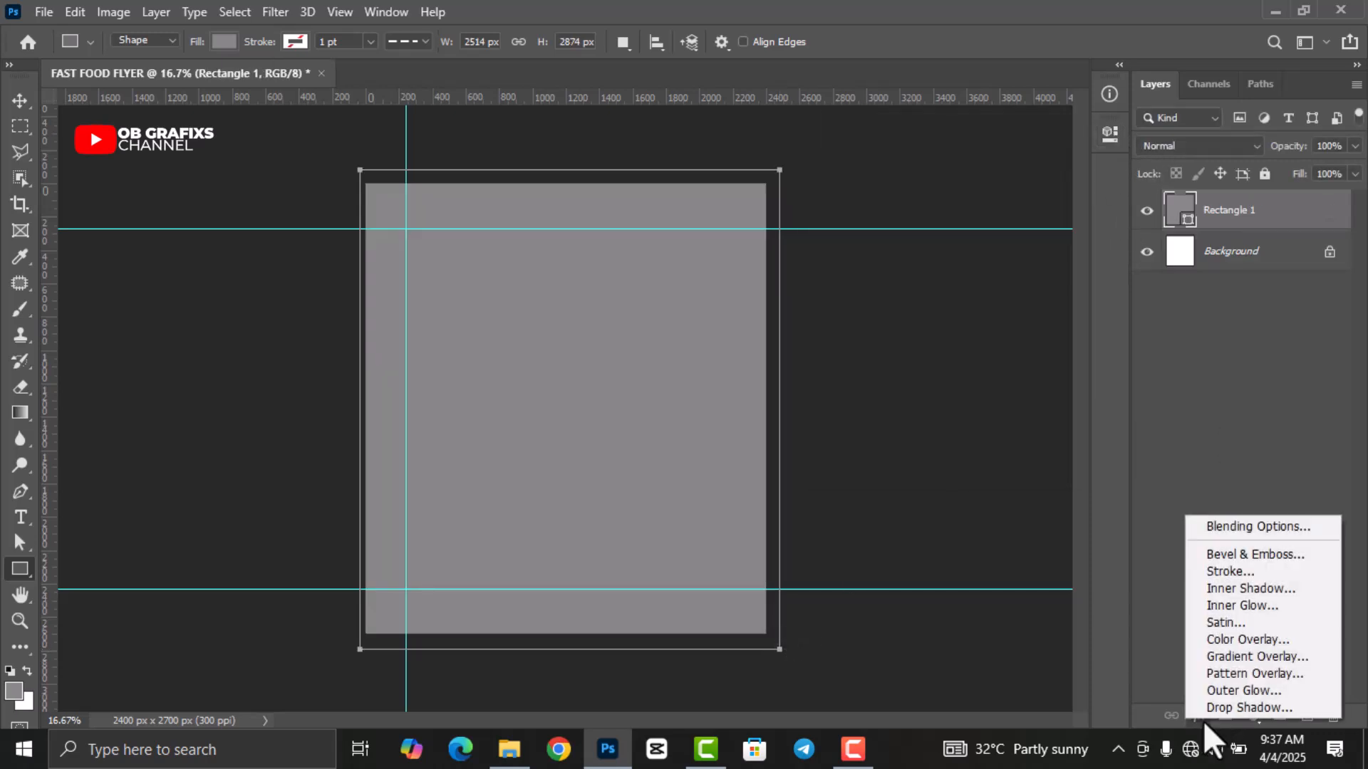
Add a Gradient Overlay running from white ffffff to pale yellow fadf91.
left_click(1232, 651)
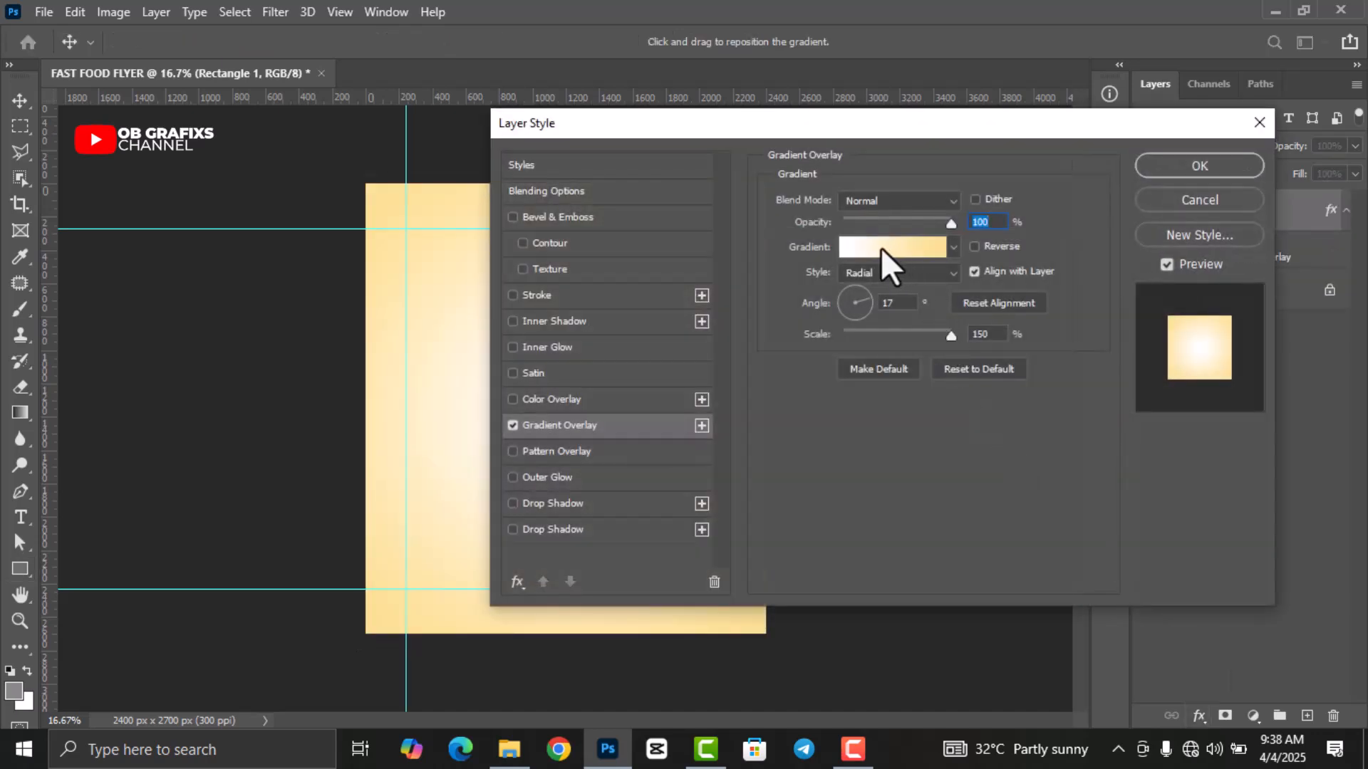
left_click(881, 247)
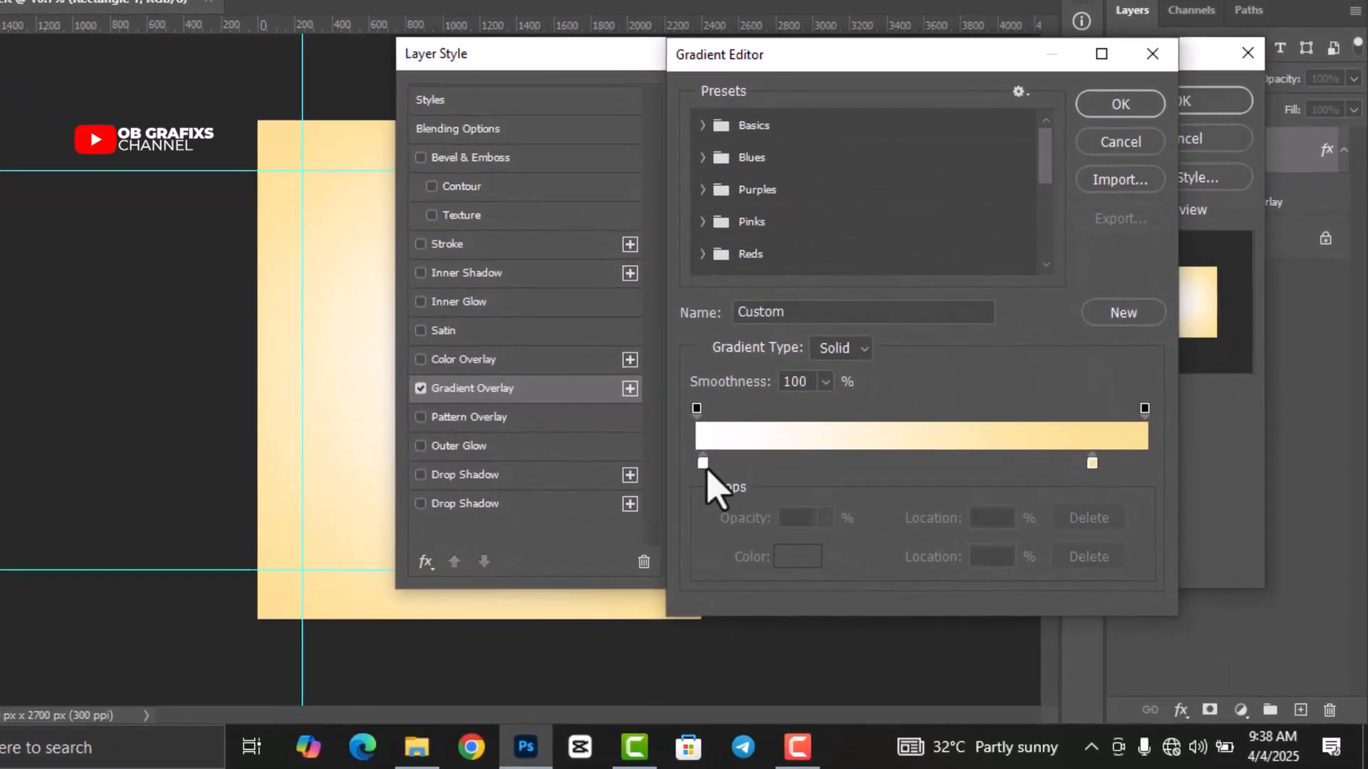
left_click(762, 489)
double_click(588, 411)
left_click(1133, 523)
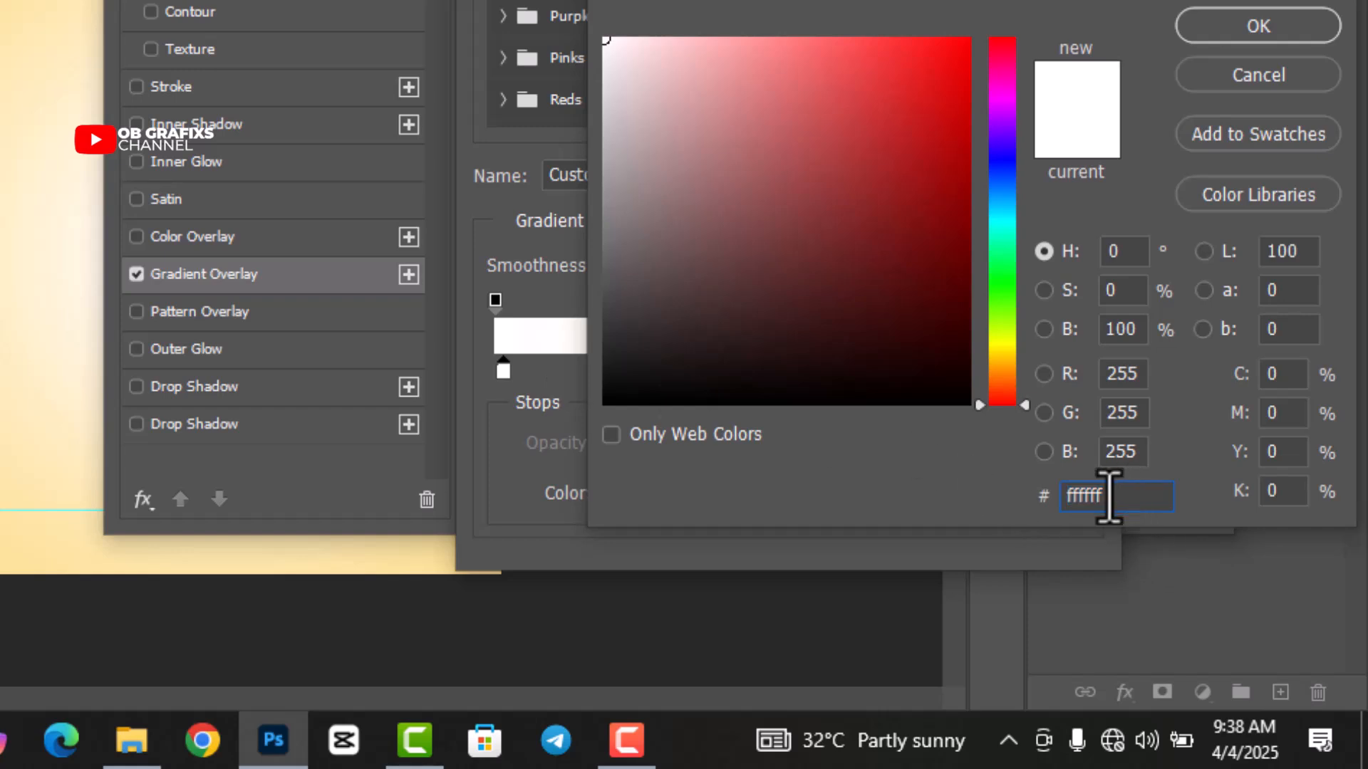
left_click(1286, 32)
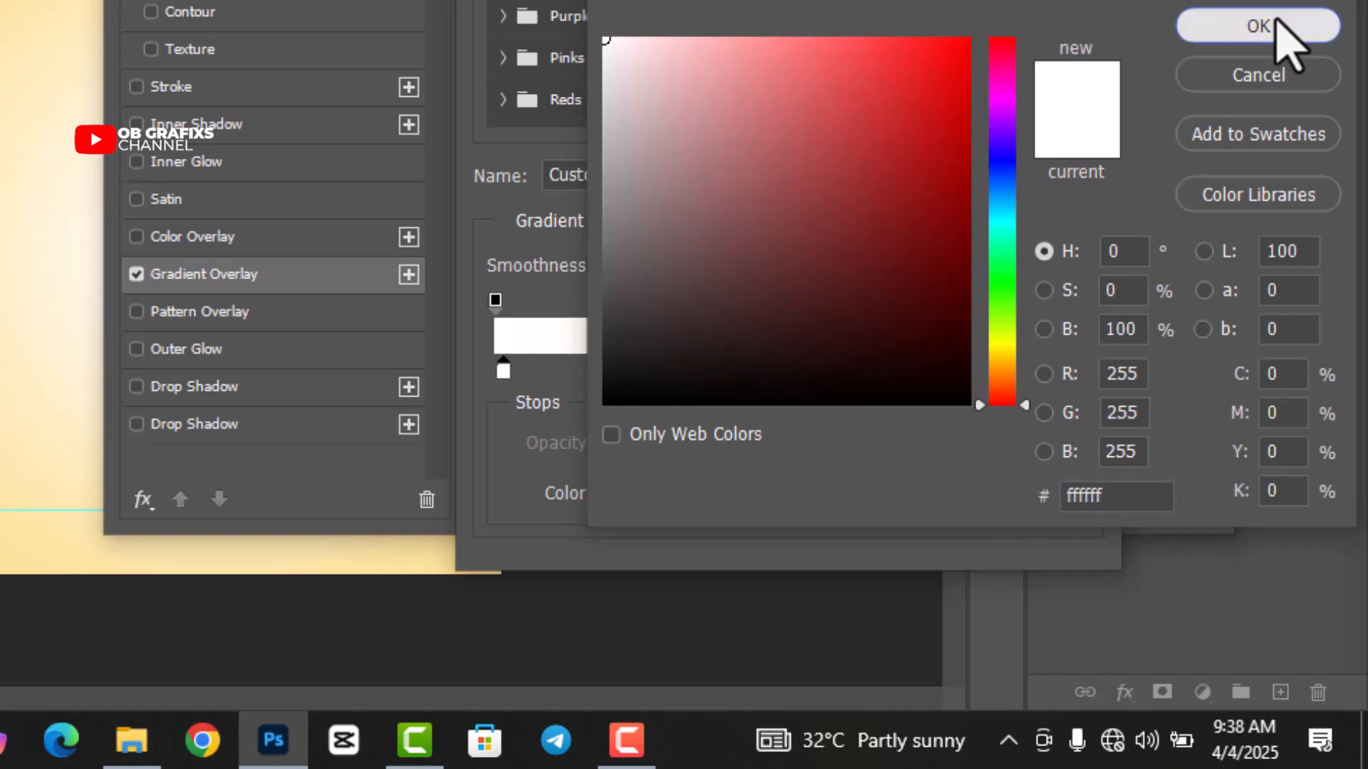
double_click(1010, 370)
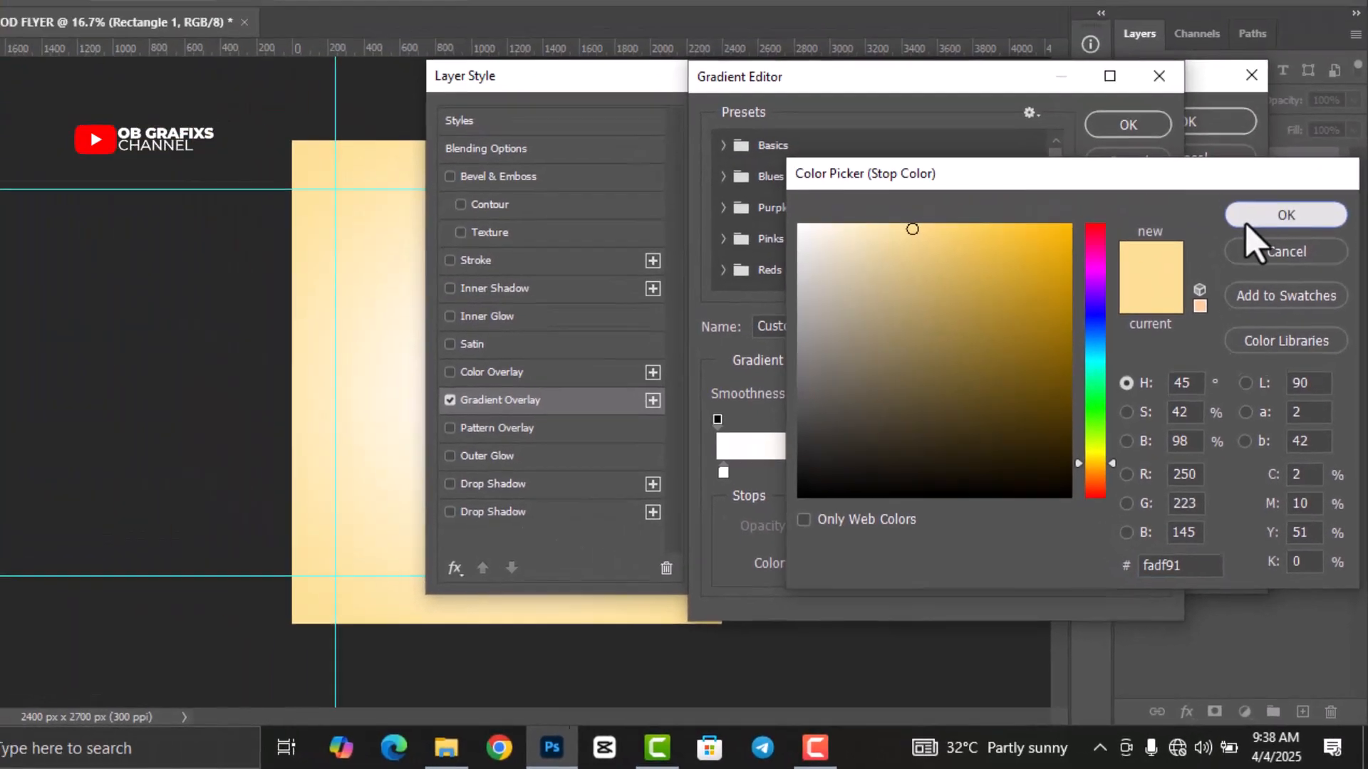
left_click(1248, 221)
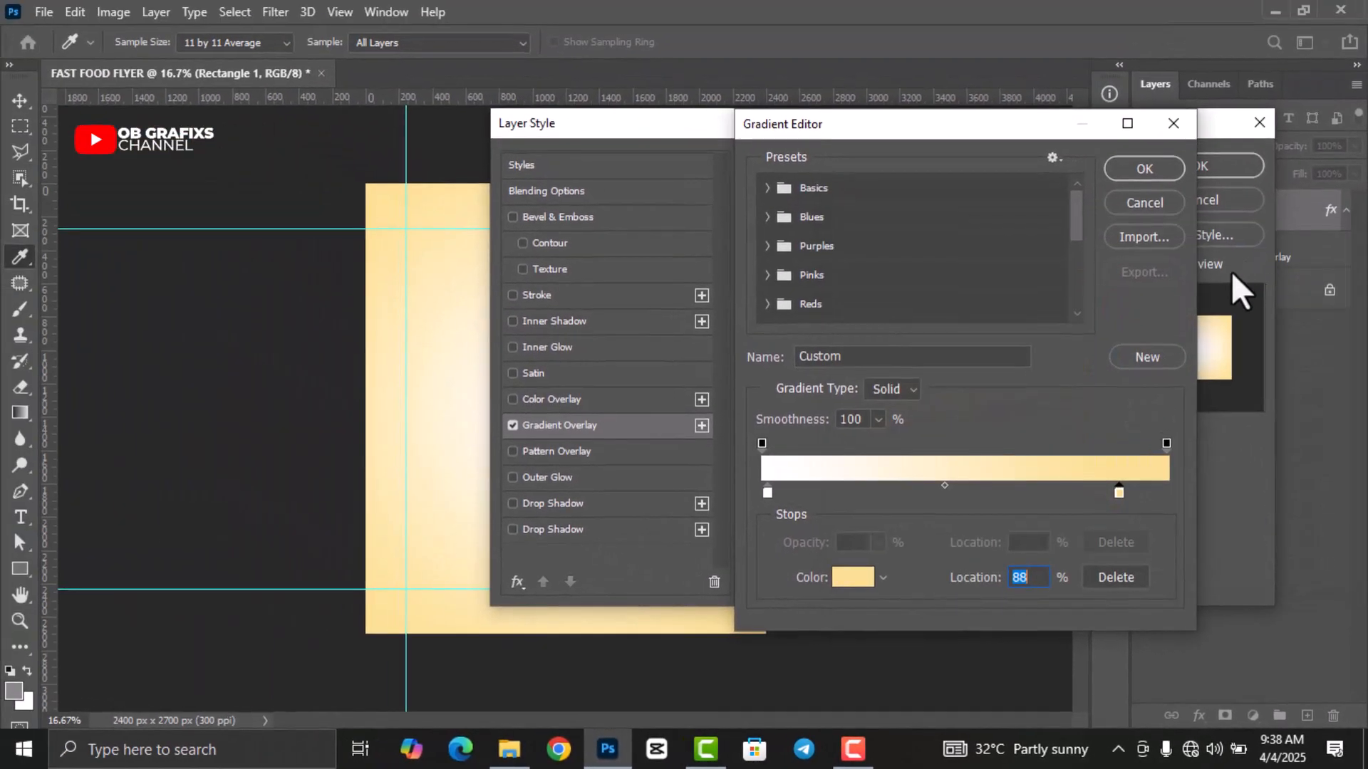
left_click(1143, 170)
Set the gradient style to Linear at a 71° angle and apply it.
double_click(902, 311)
type("71")
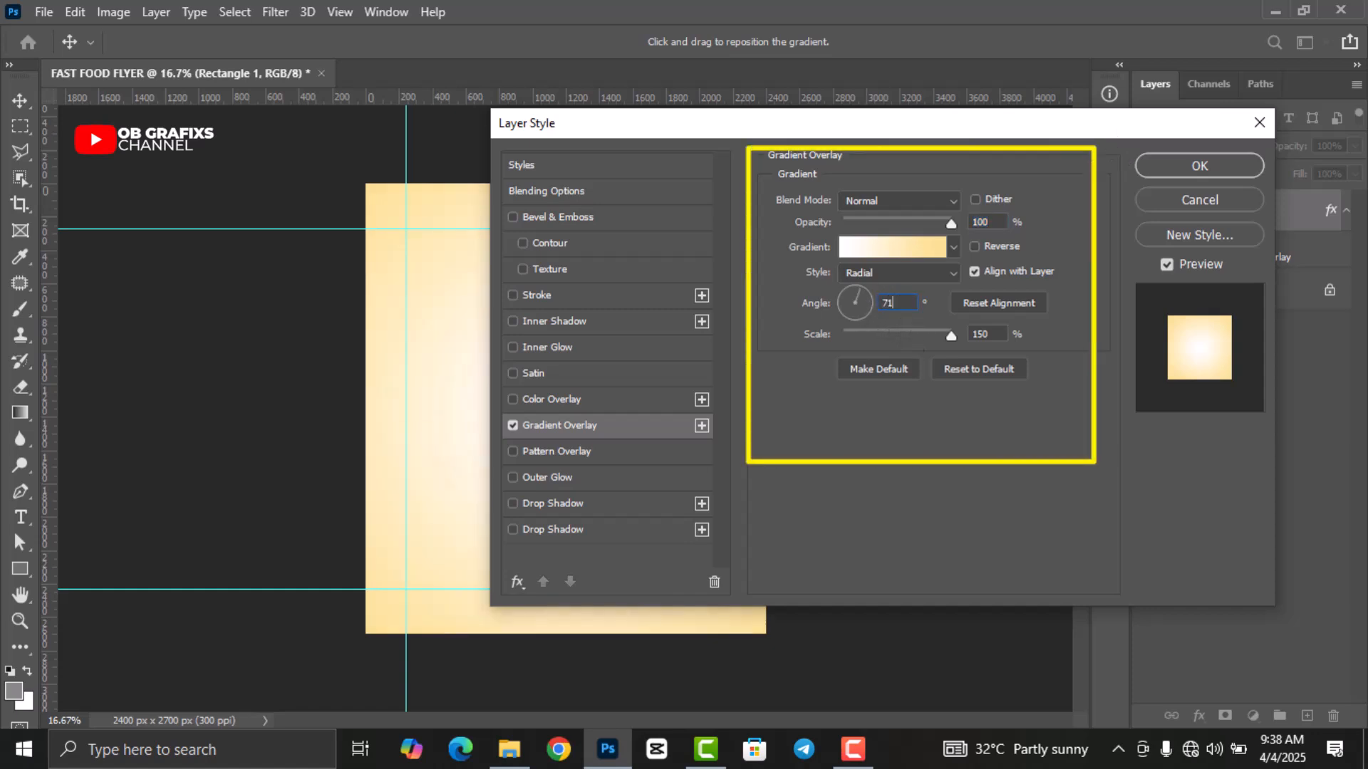
left_click(934, 271)
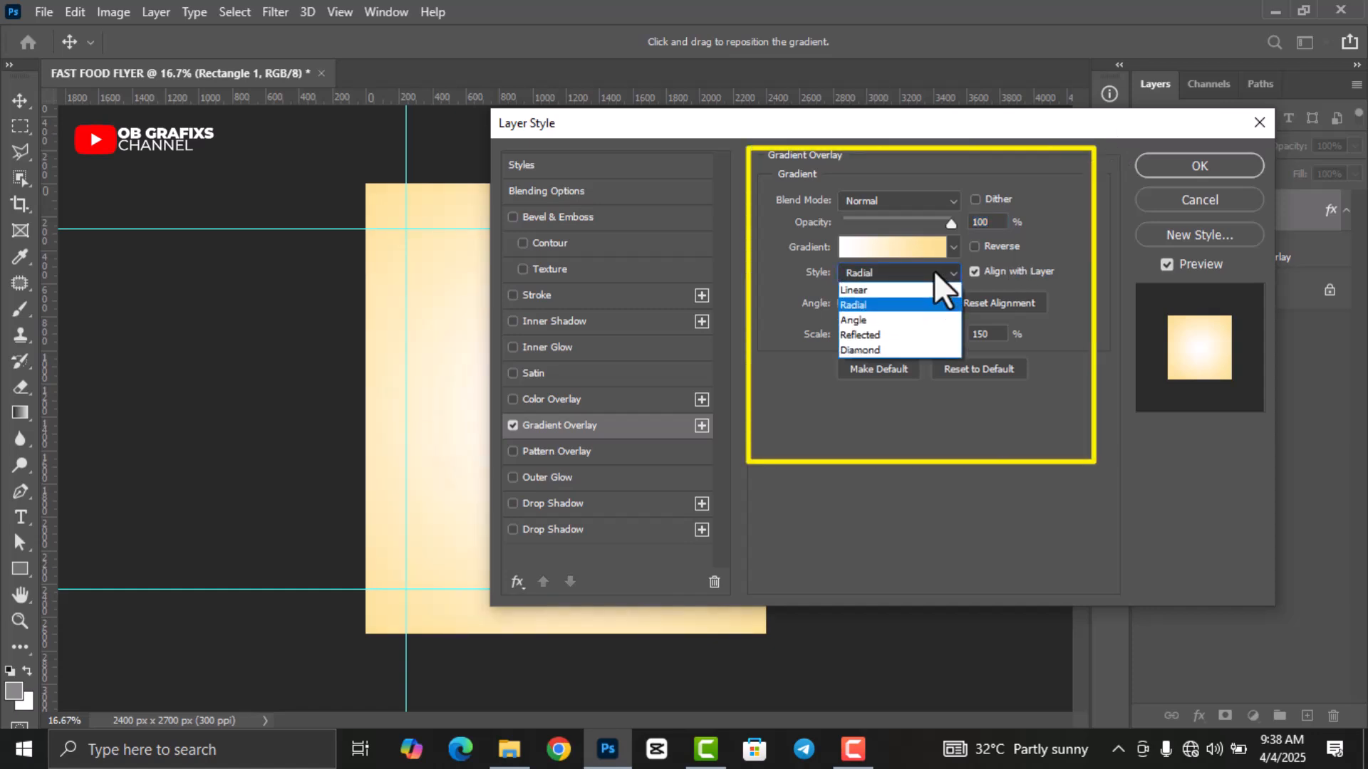
left_click(885, 290)
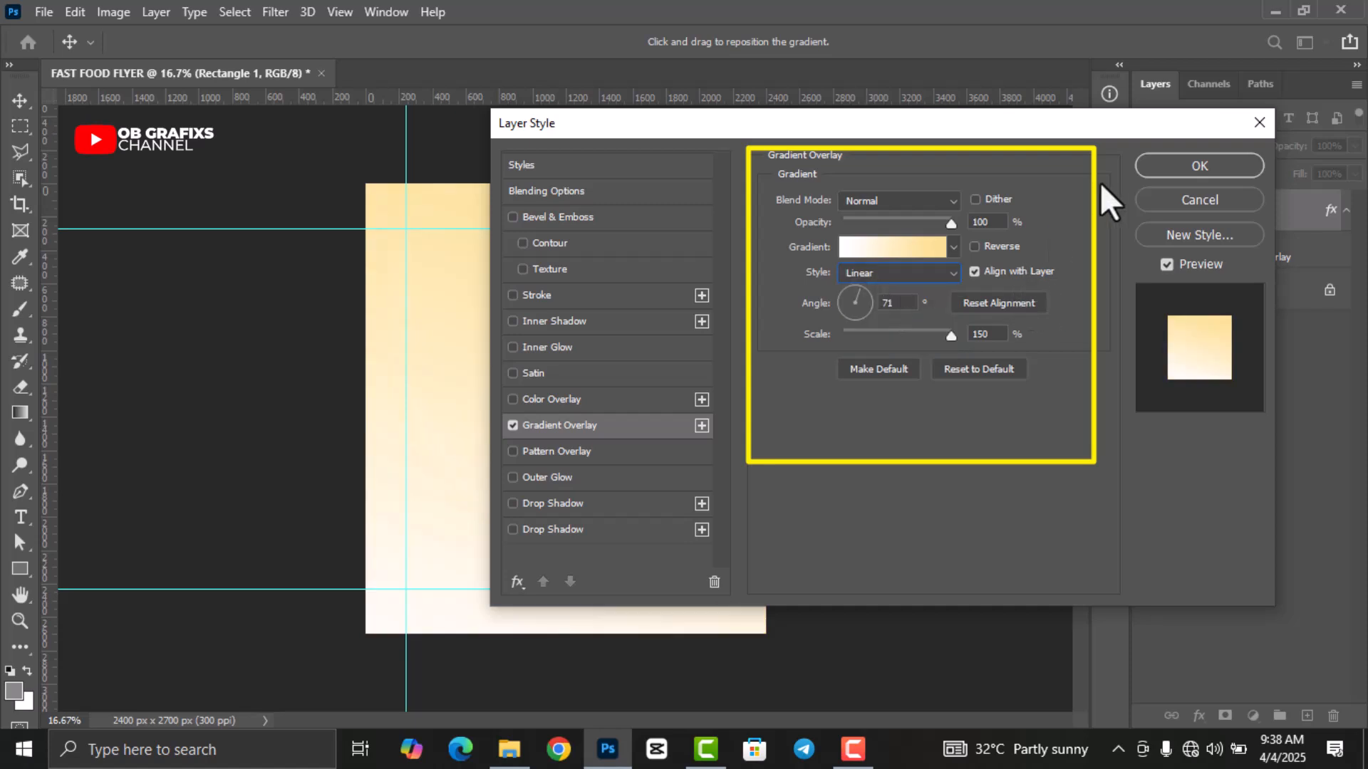
left_click(1190, 164)
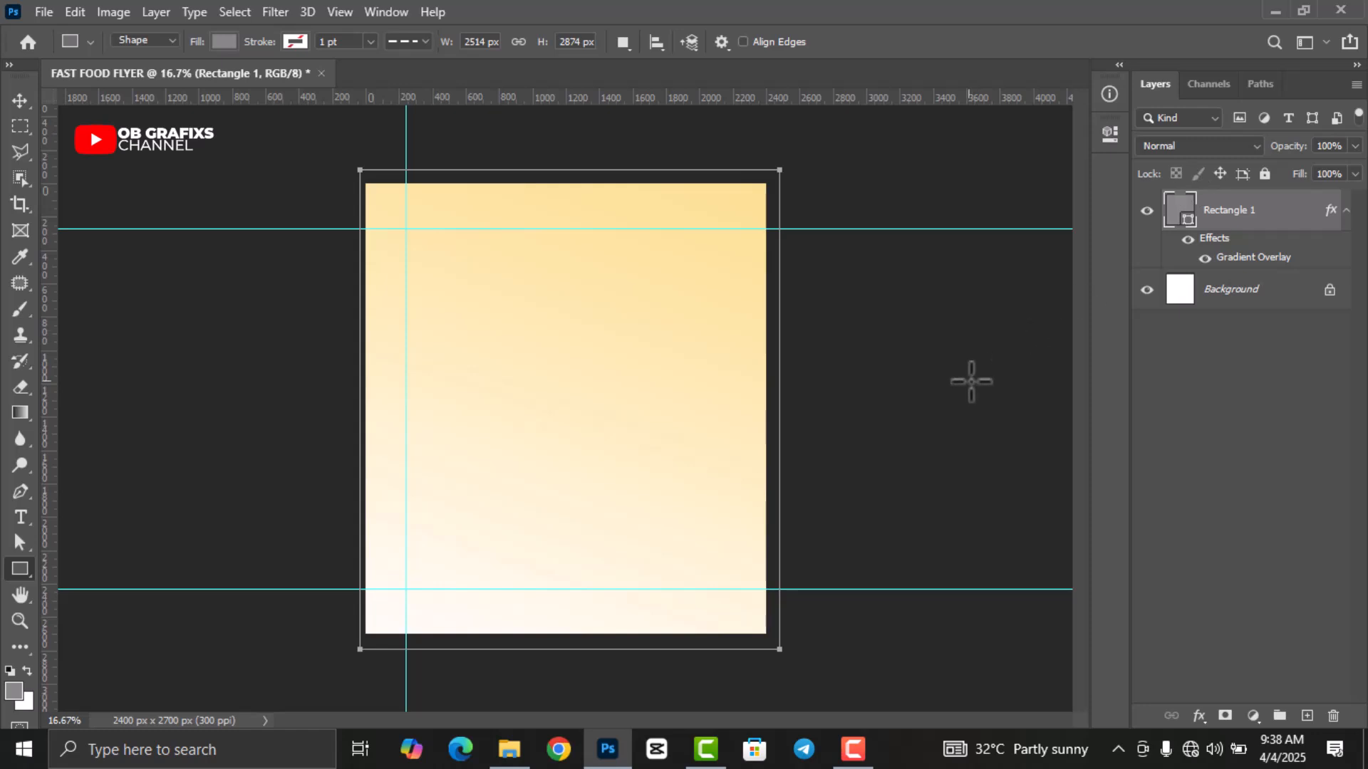
Rasterize the Rectangle 1 layer.
left_click(20, 100)
left_click(96, 229)
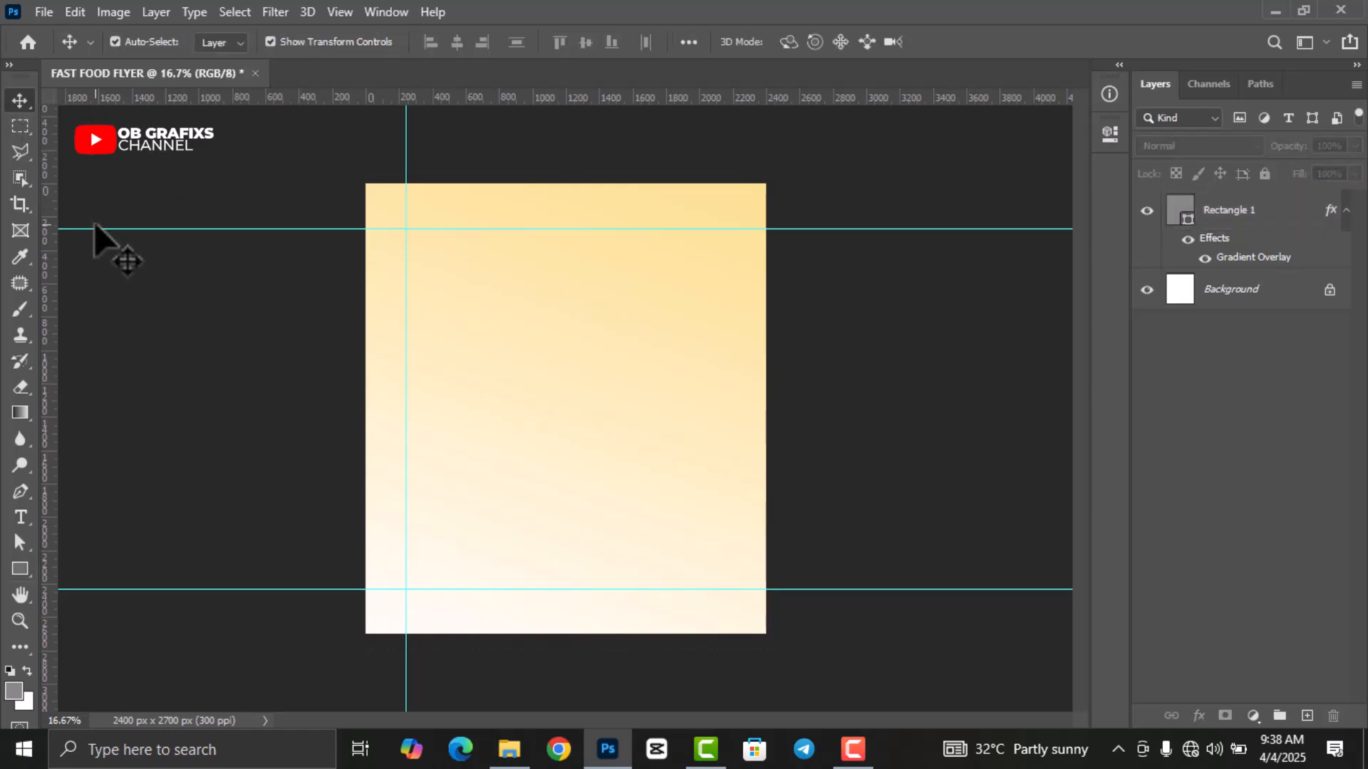
left_click(1346, 211)
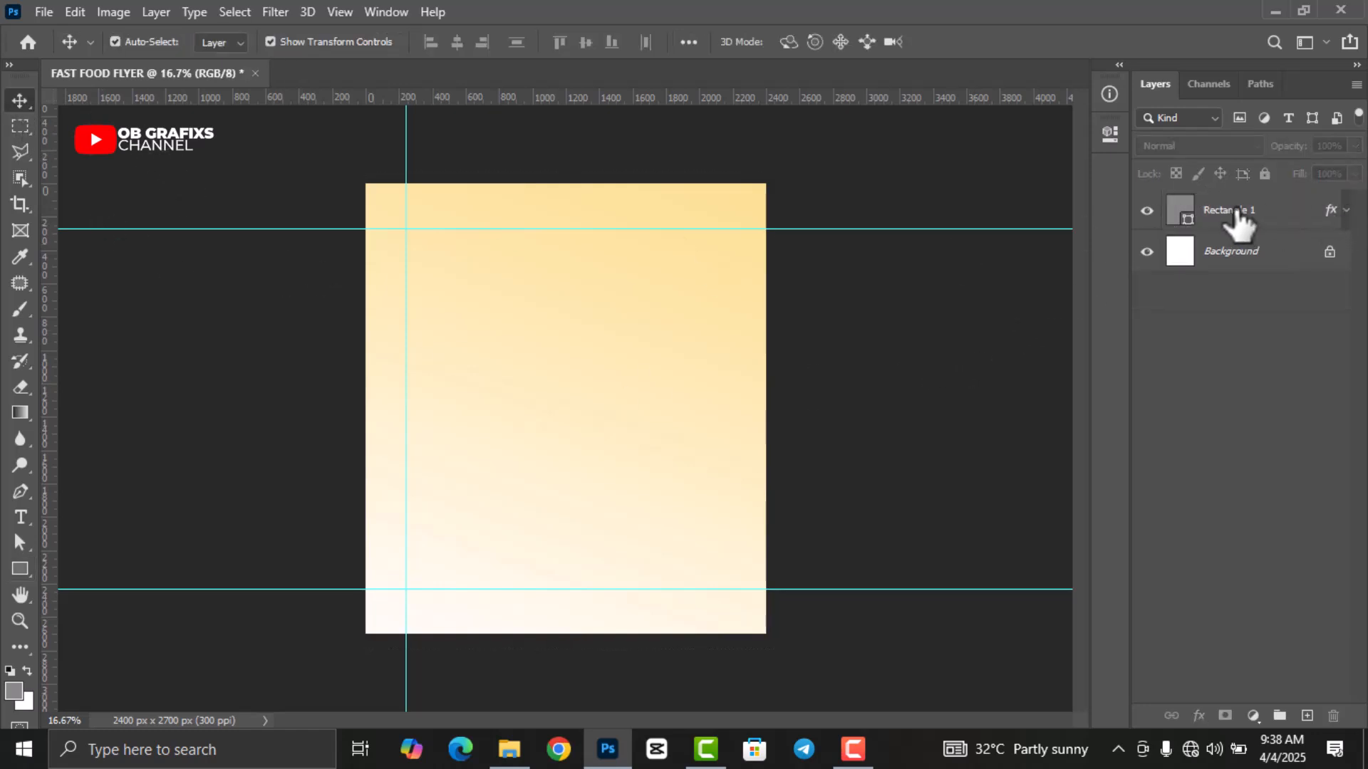
left_click(1239, 214)
right_click(1243, 222)
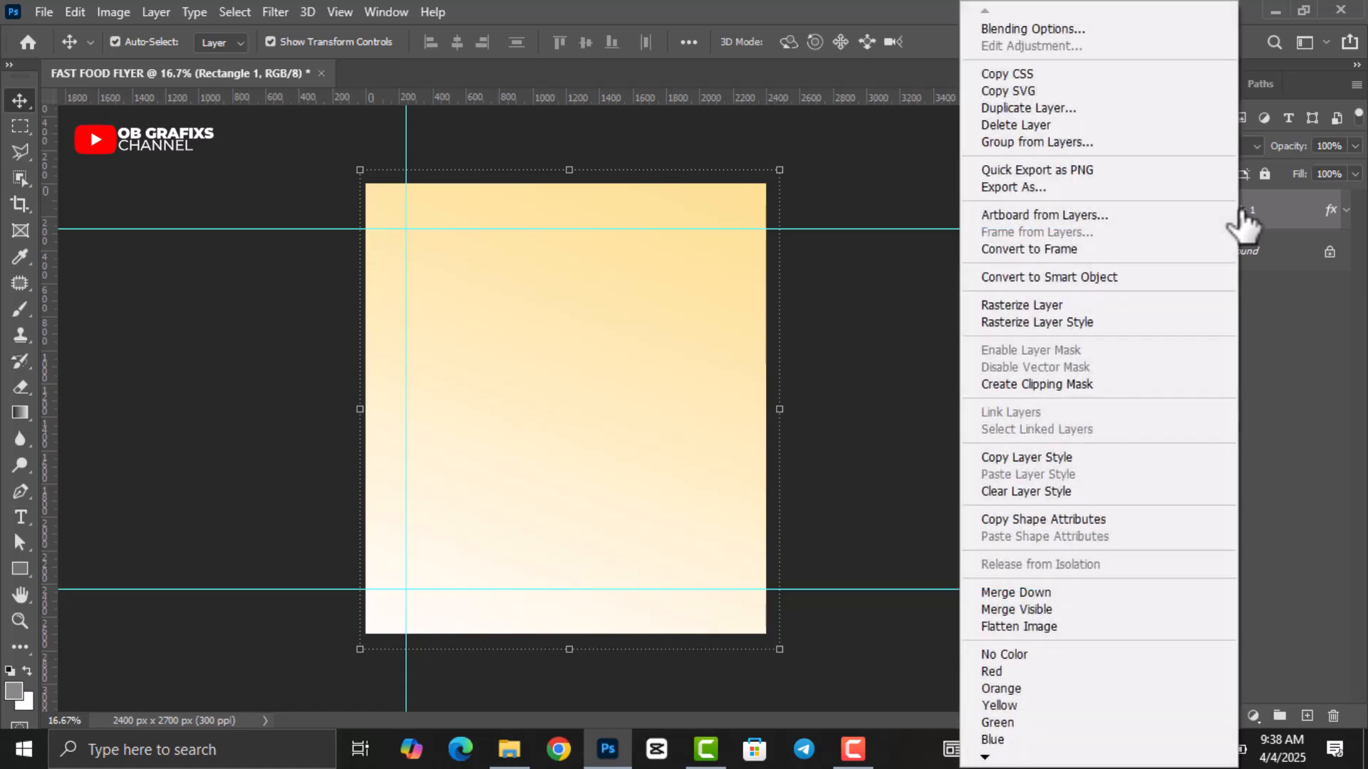
left_click(1054, 305)
Erase the lower and upper-centre areas of the gradient with the Eraser.
left_click(17, 388)
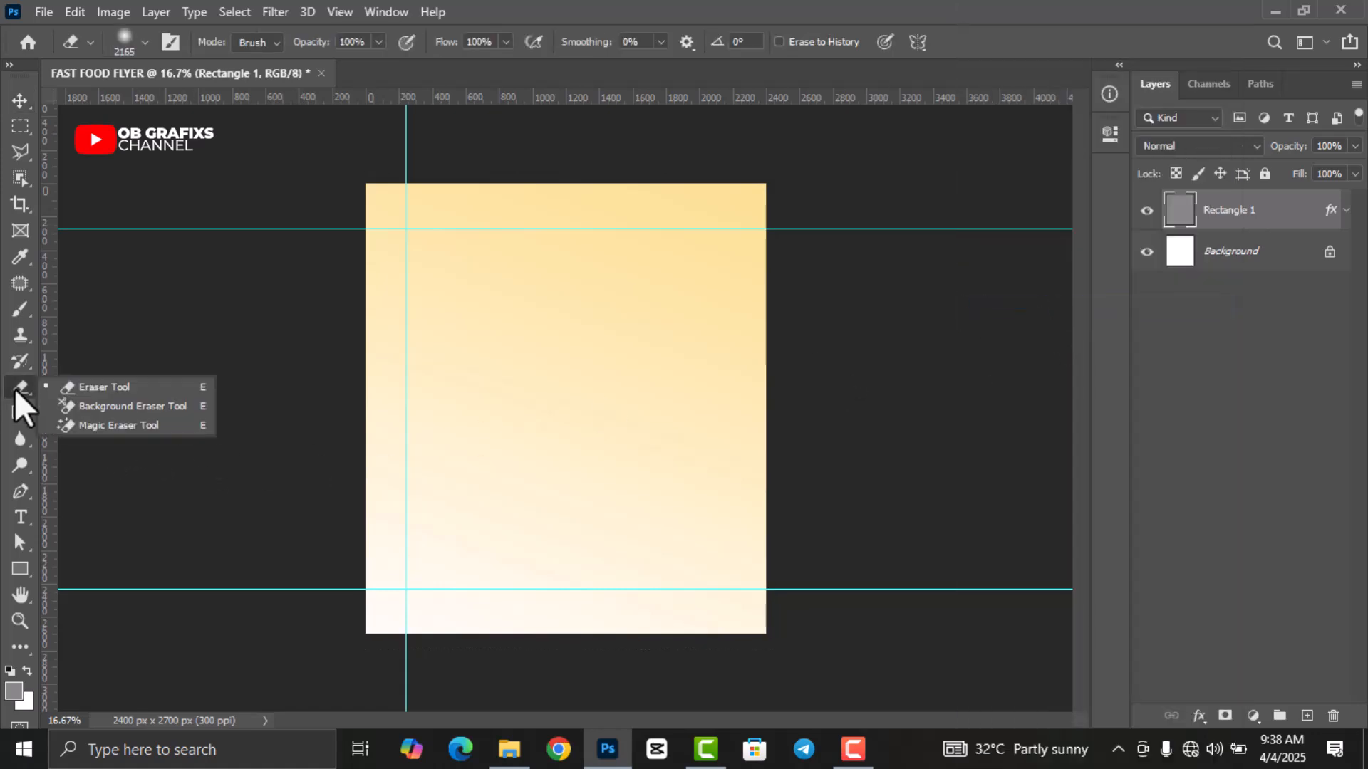
left_click(104, 387)
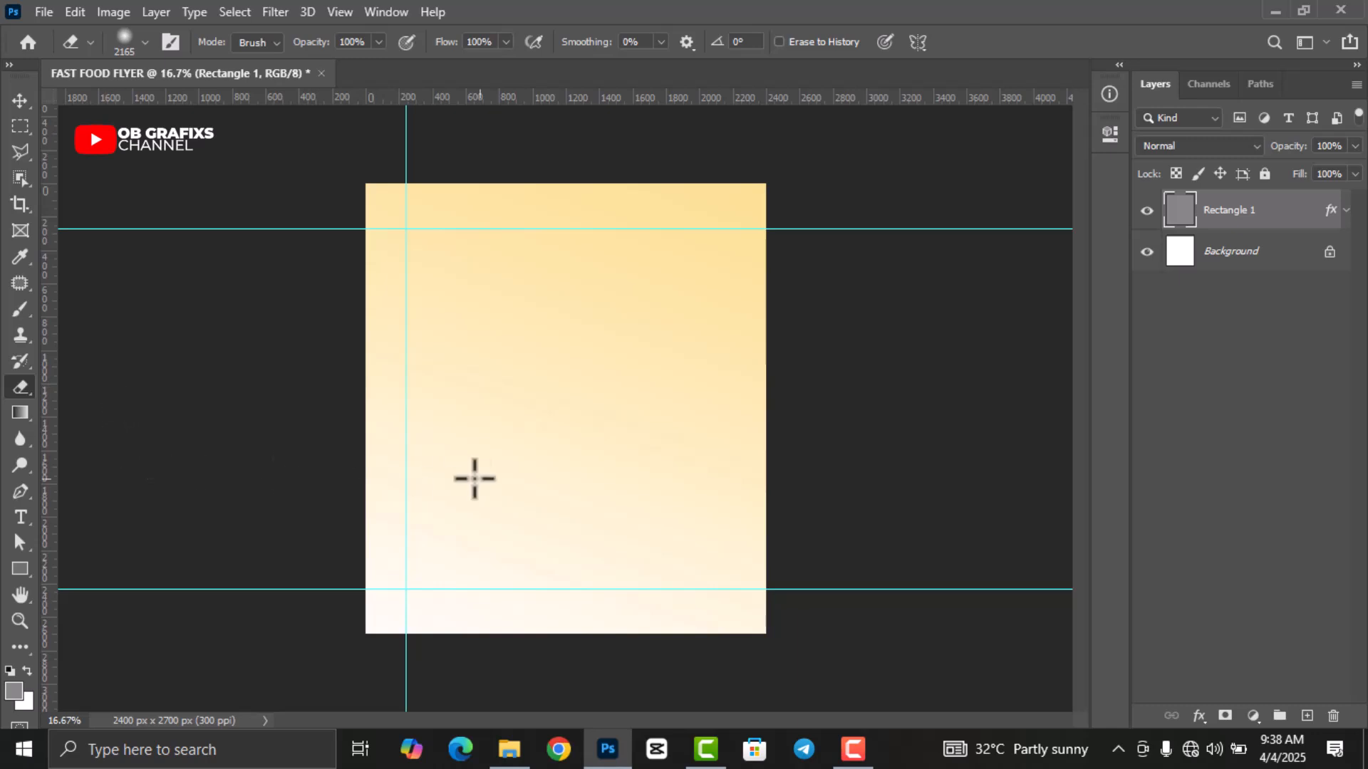
mouse_move(795, 582)
left_mouse_down()
mouse_move(364, 570)
mouse_move(324, 553)
left_mouse_up()
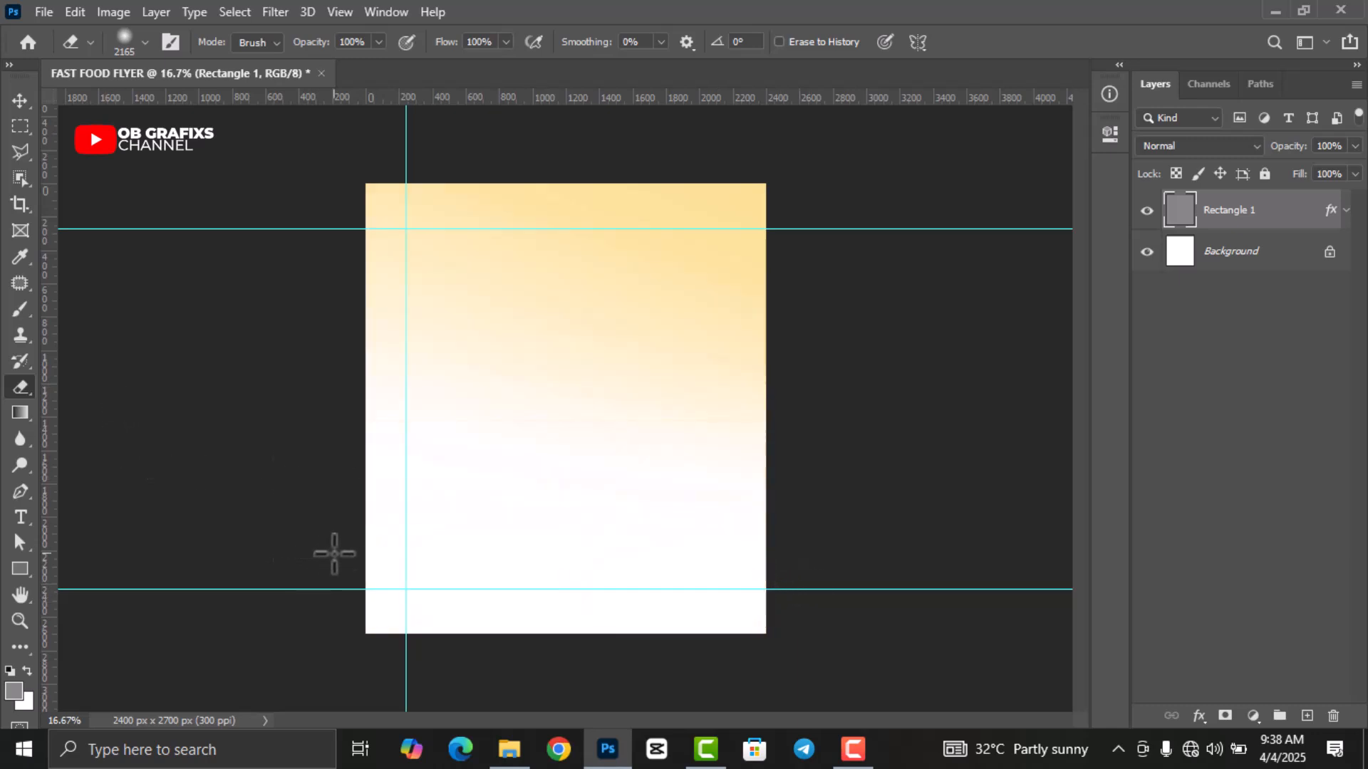
left_click_drag(579, 201, 541, 415)
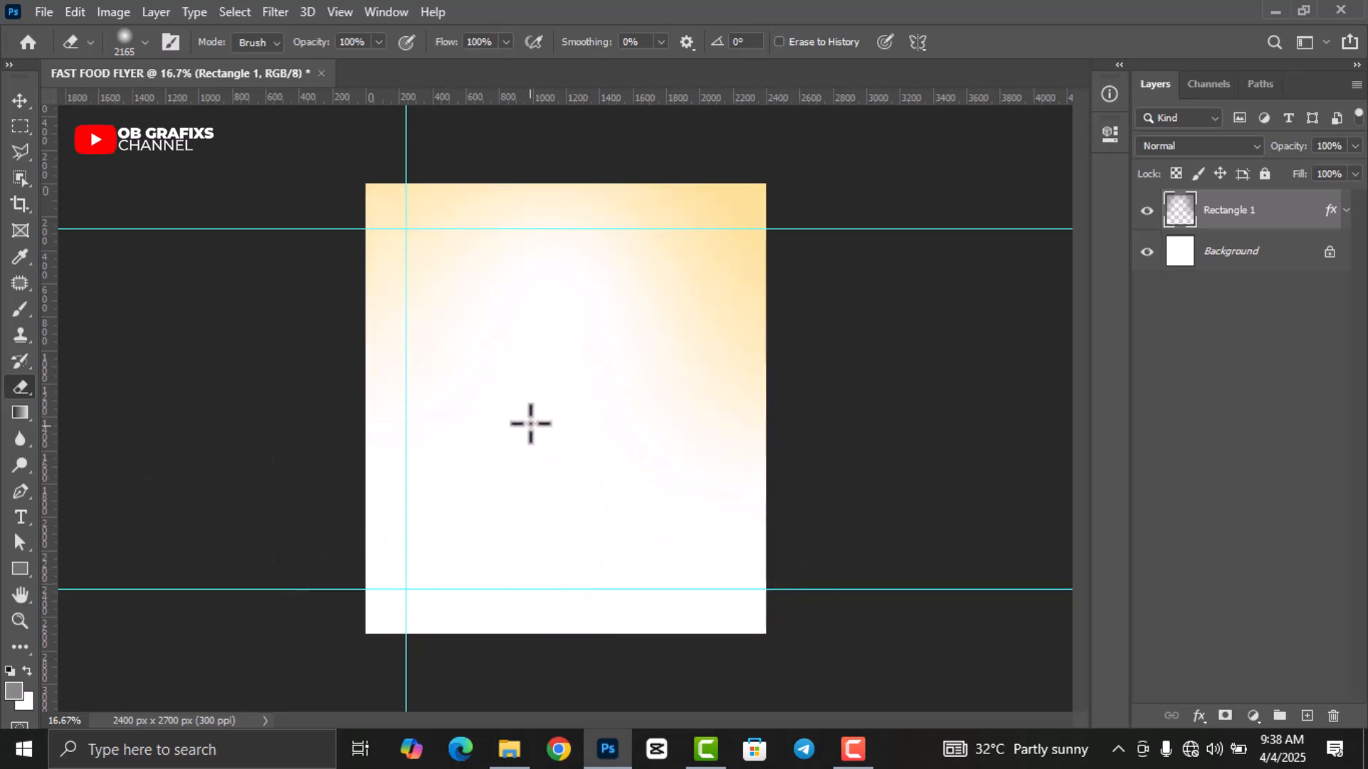
Draw a grey Rectangle 2 over the lower part of the canvas.
left_click(21, 104)
left_click(19, 568)
left_click_drag(366, 406, 765, 634)
Lower the grey rectangle's top edge and stretch it to the full 2400 px width.
left_click(1112, 136)
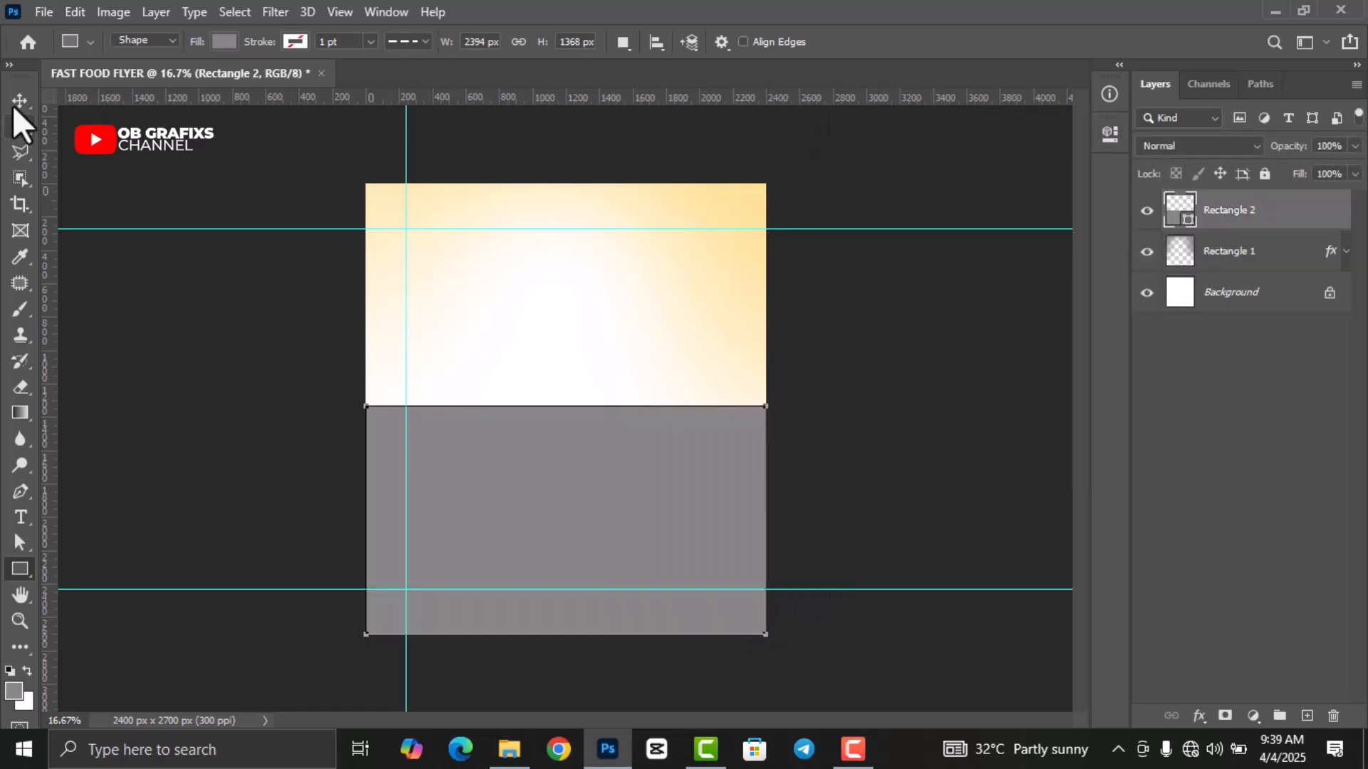
left_click(12, 101)
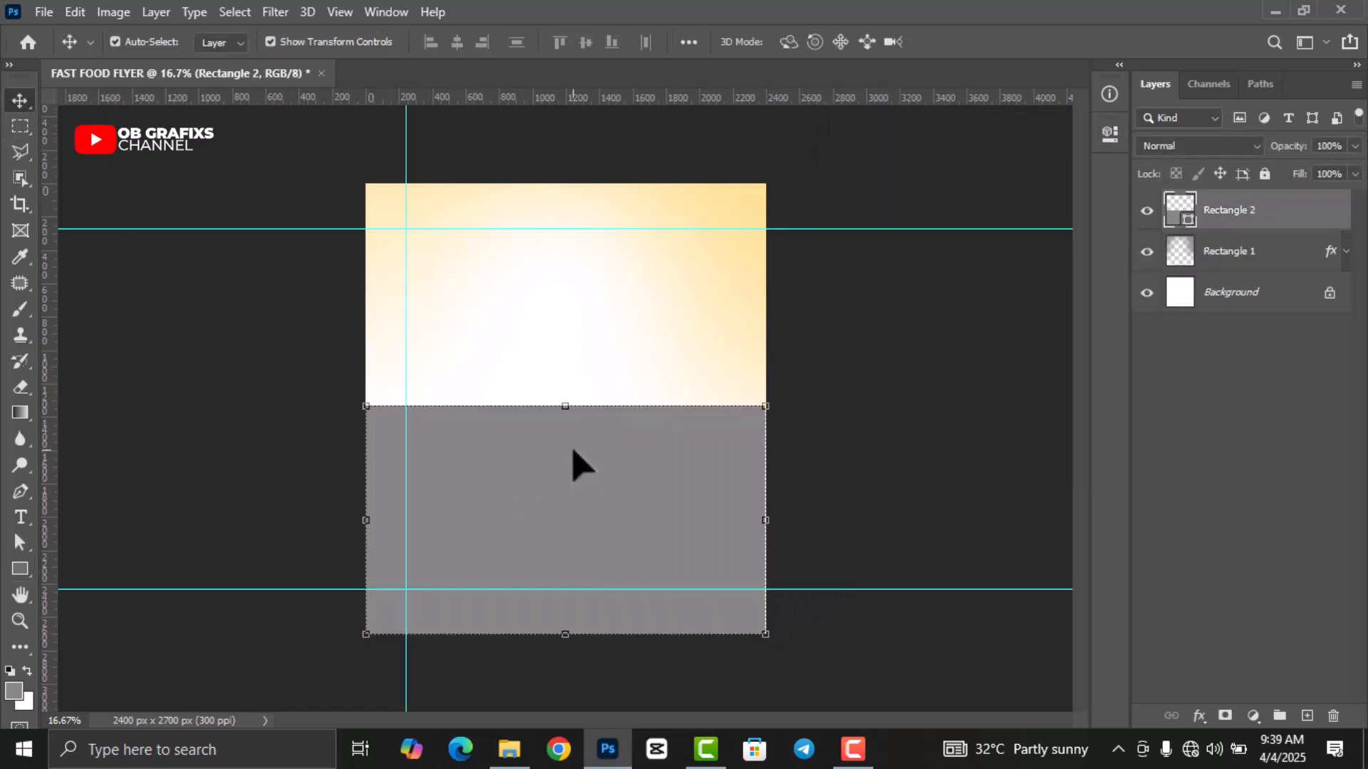
left_click_drag(566, 407, 566, 433)
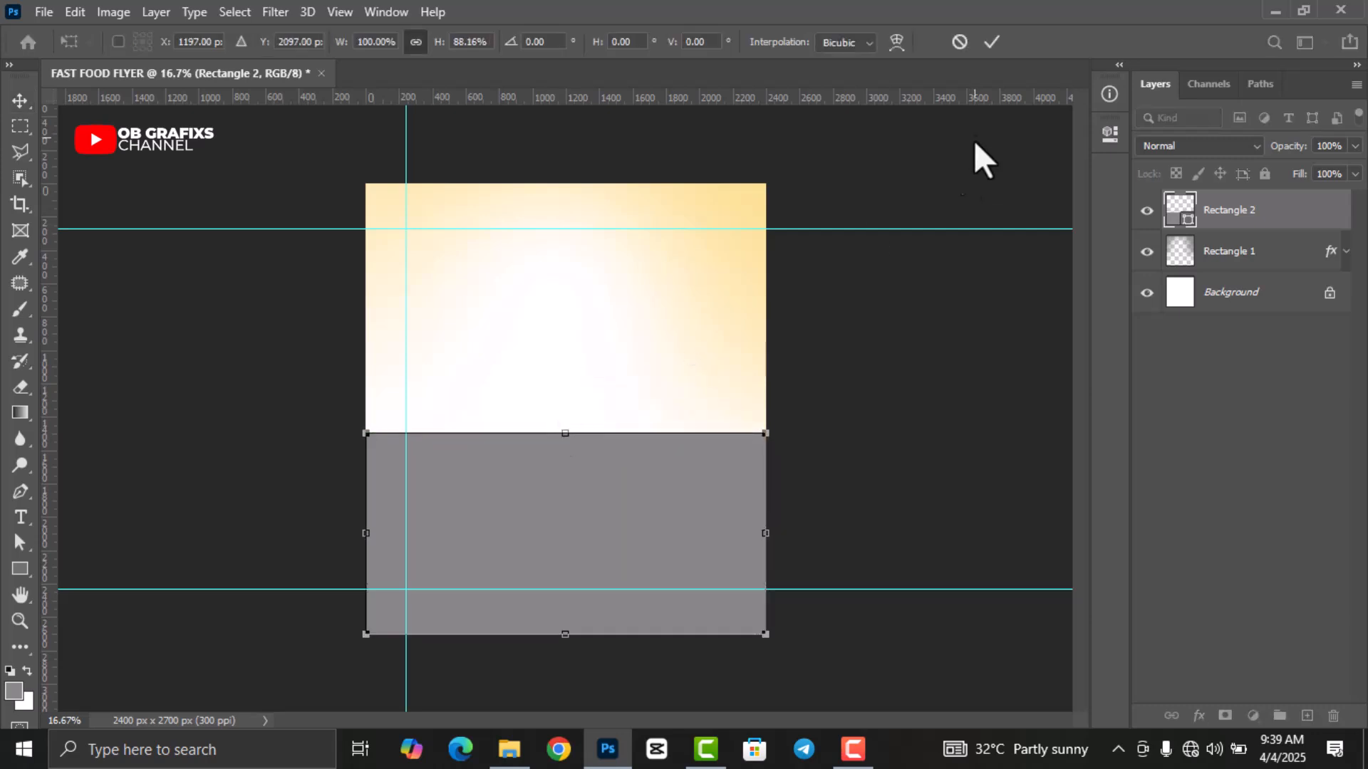
left_click(989, 42)
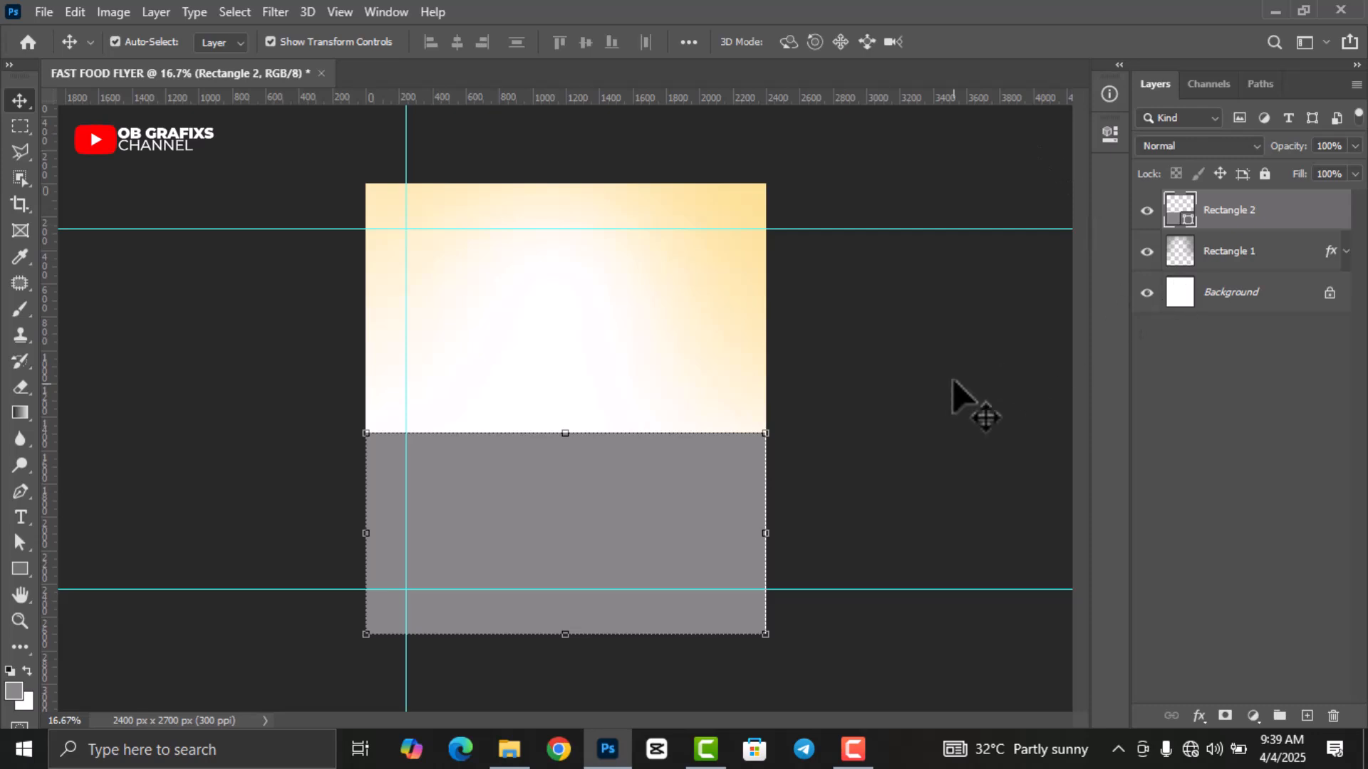
left_click_drag(766, 533, 766, 533)
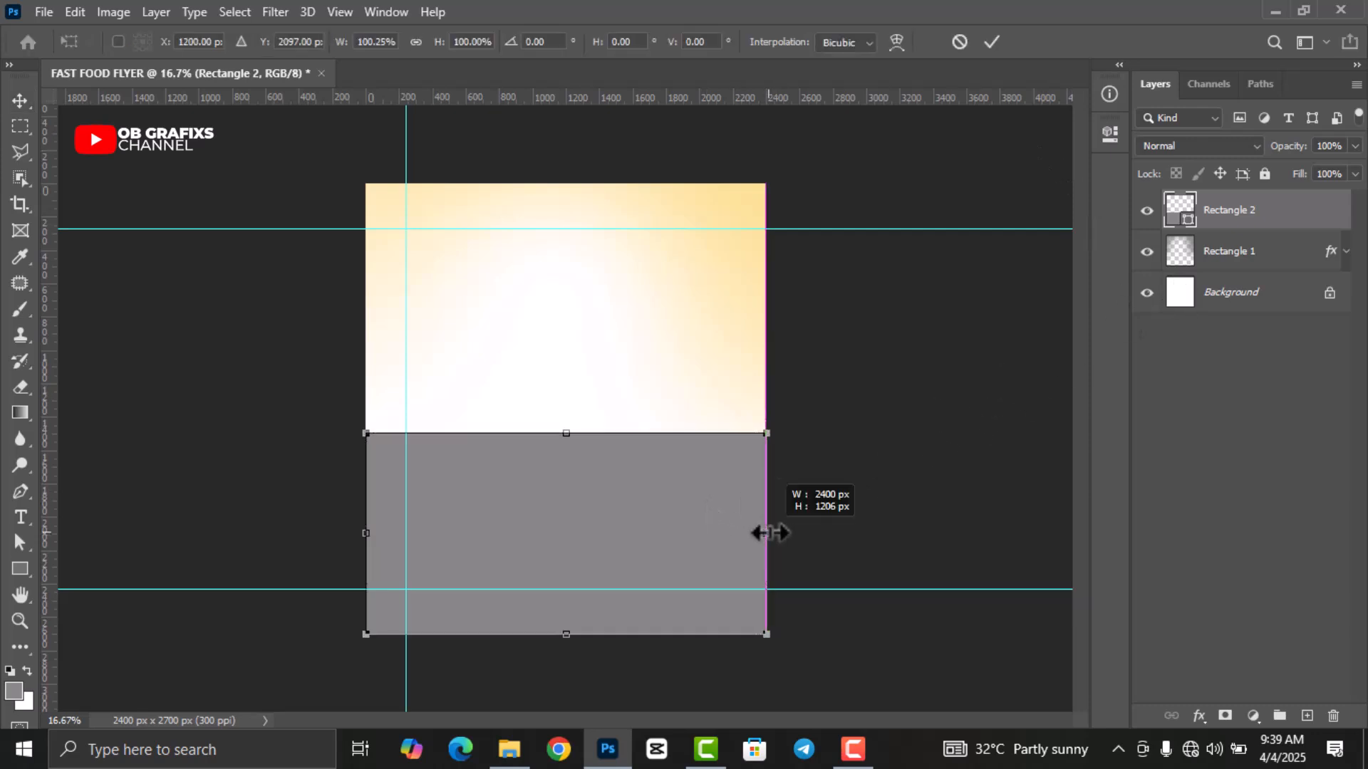
left_click(990, 41)
Unlink the corner radii and round the top-left corner to 200 px.
left_click(1104, 139)
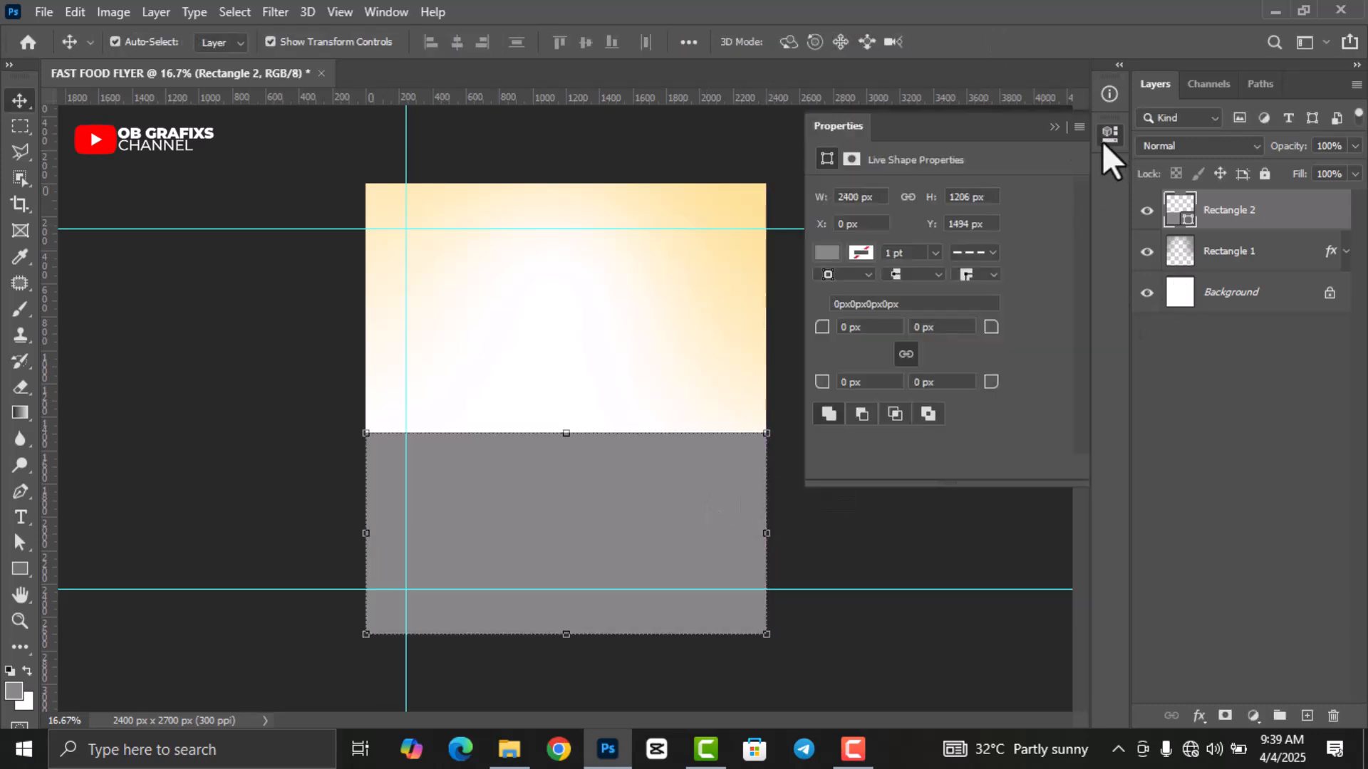
left_click(905, 354)
left_click_drag(812, 328, 820, 333)
type("20")
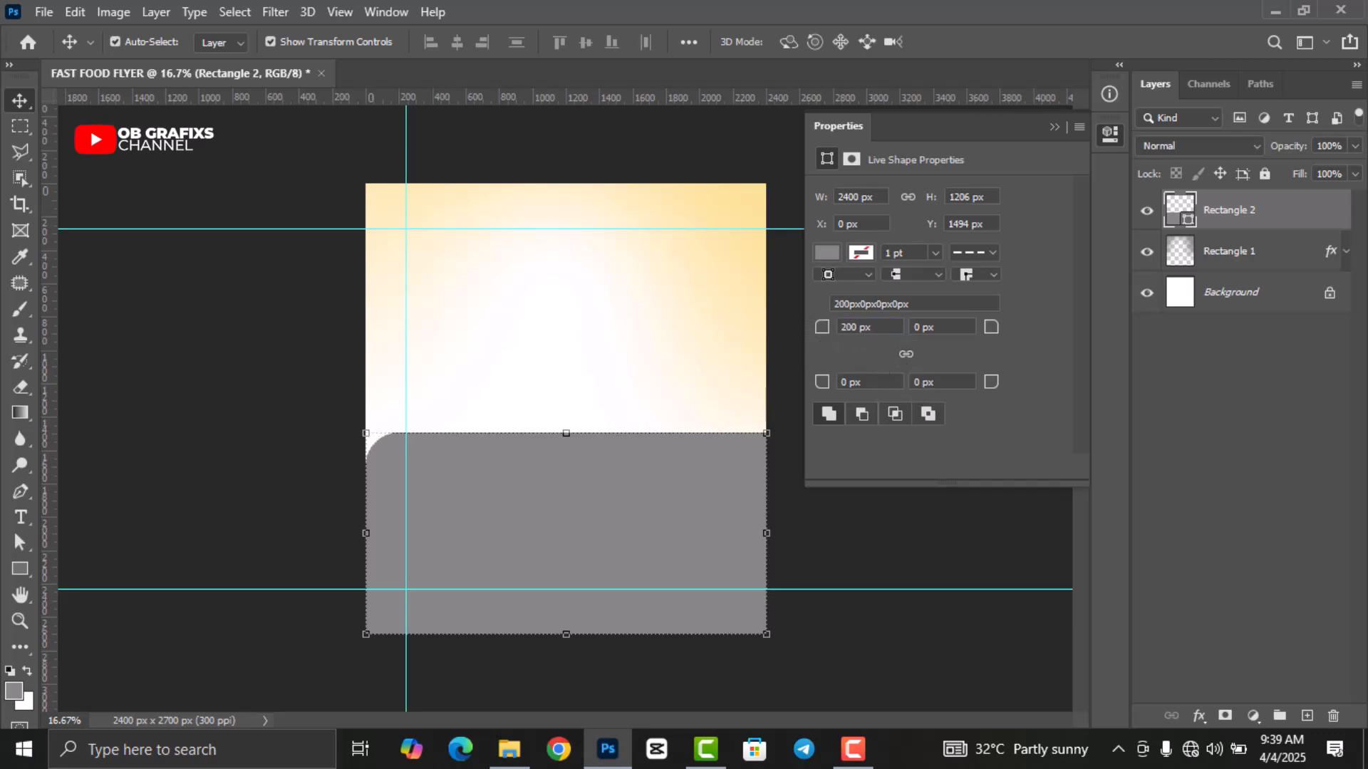
left_click(1106, 134)
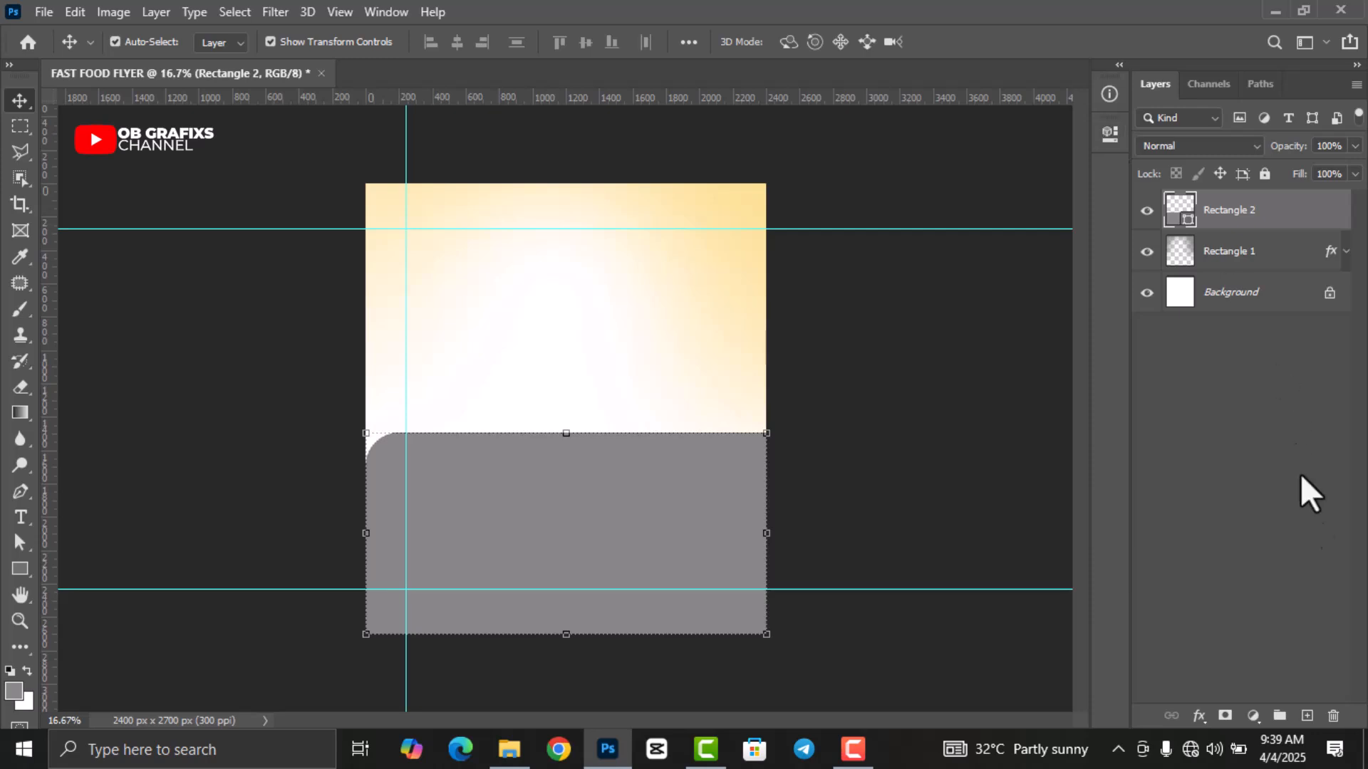
Fill Rectangle 2 with pale peach hex FBDBA2.
double_click(1179, 211)
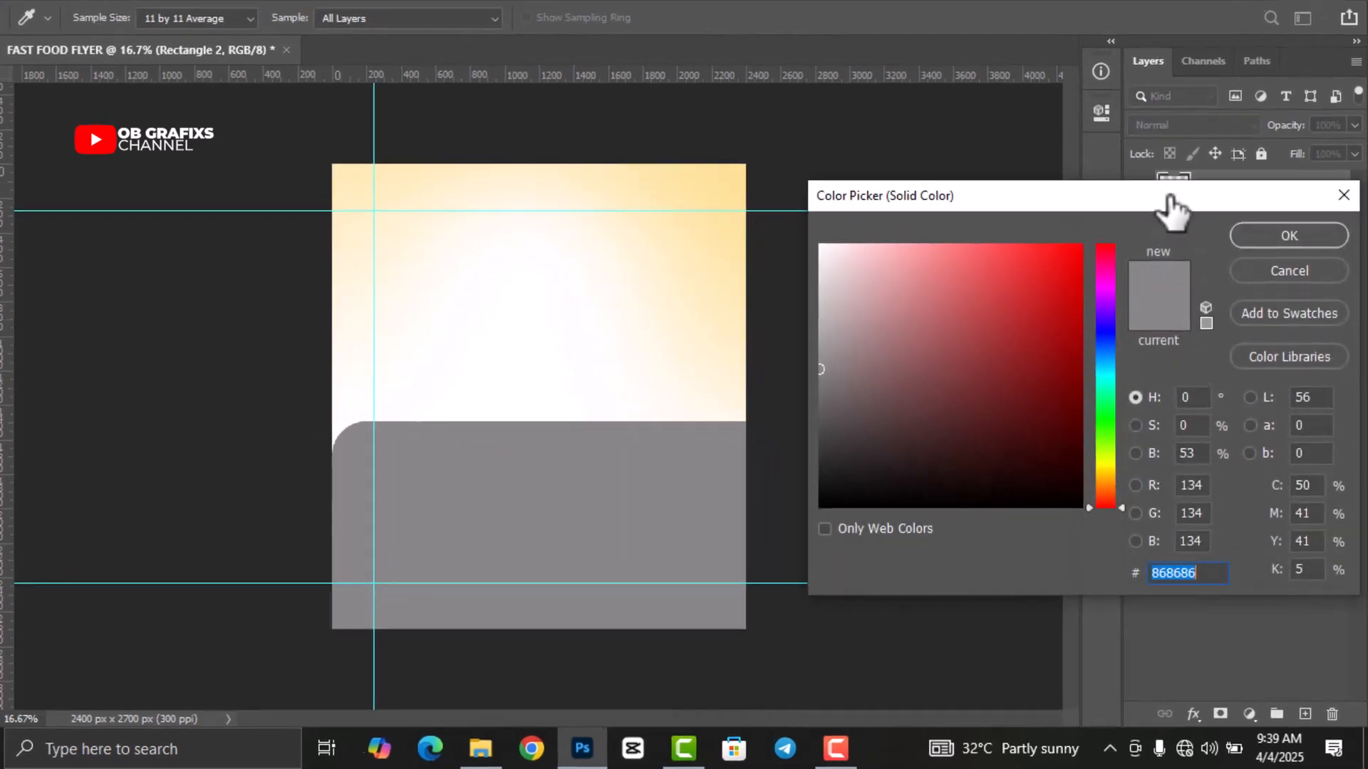
type("F")
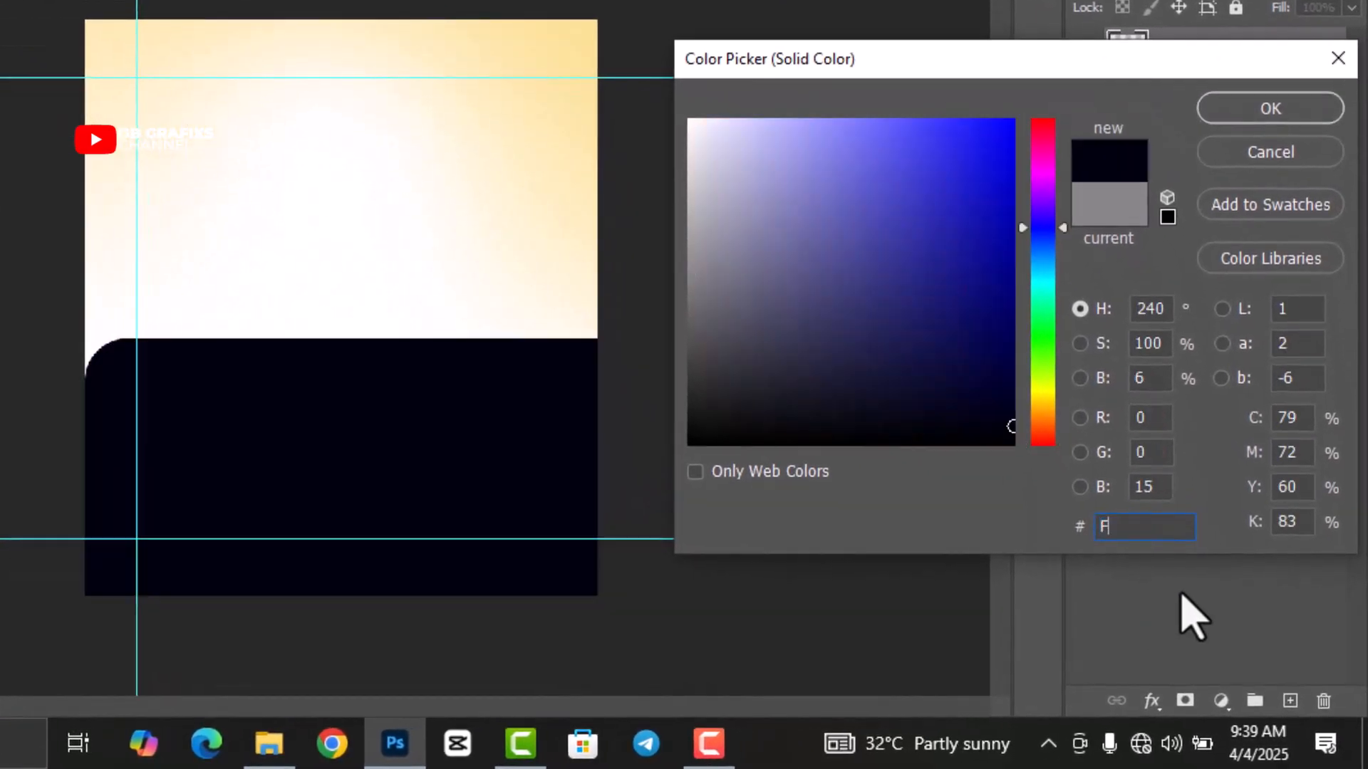
type("BDB")
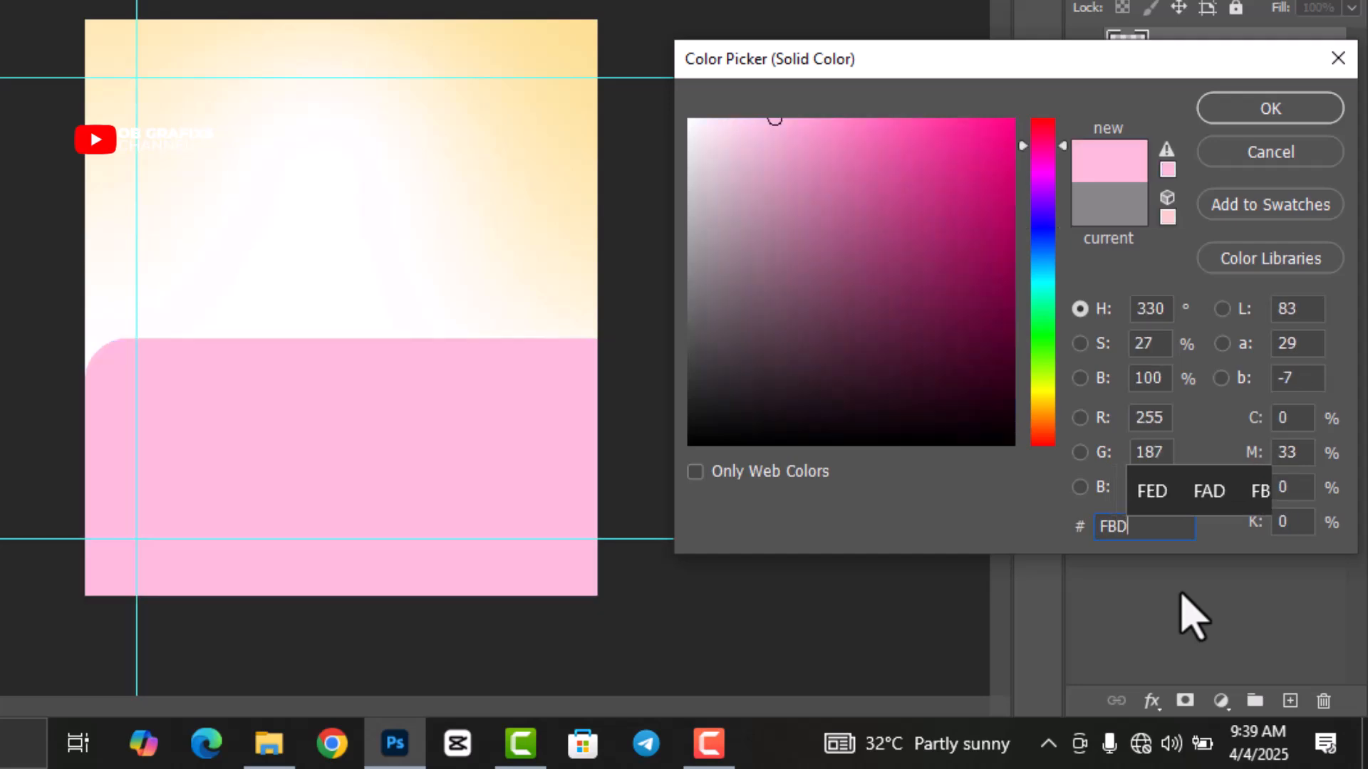
type("A2")
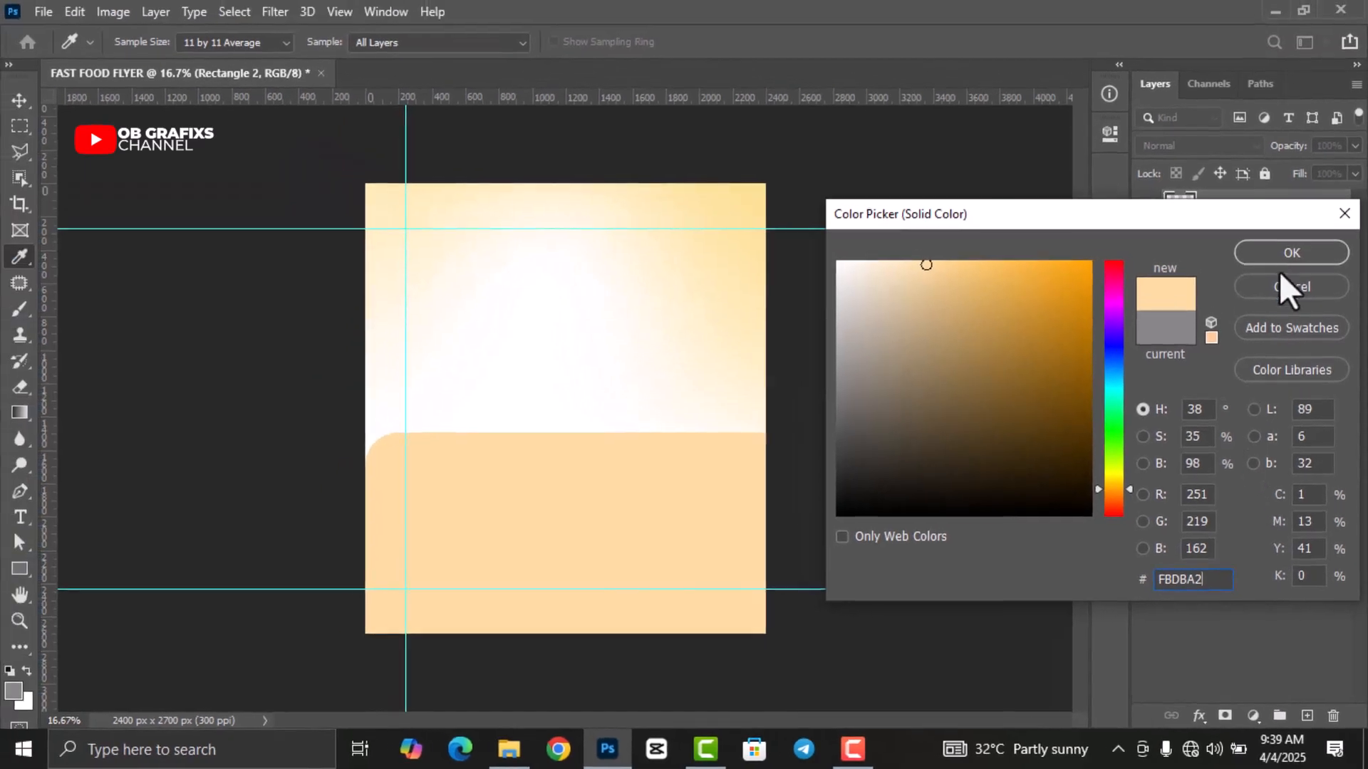
left_click(1283, 246)
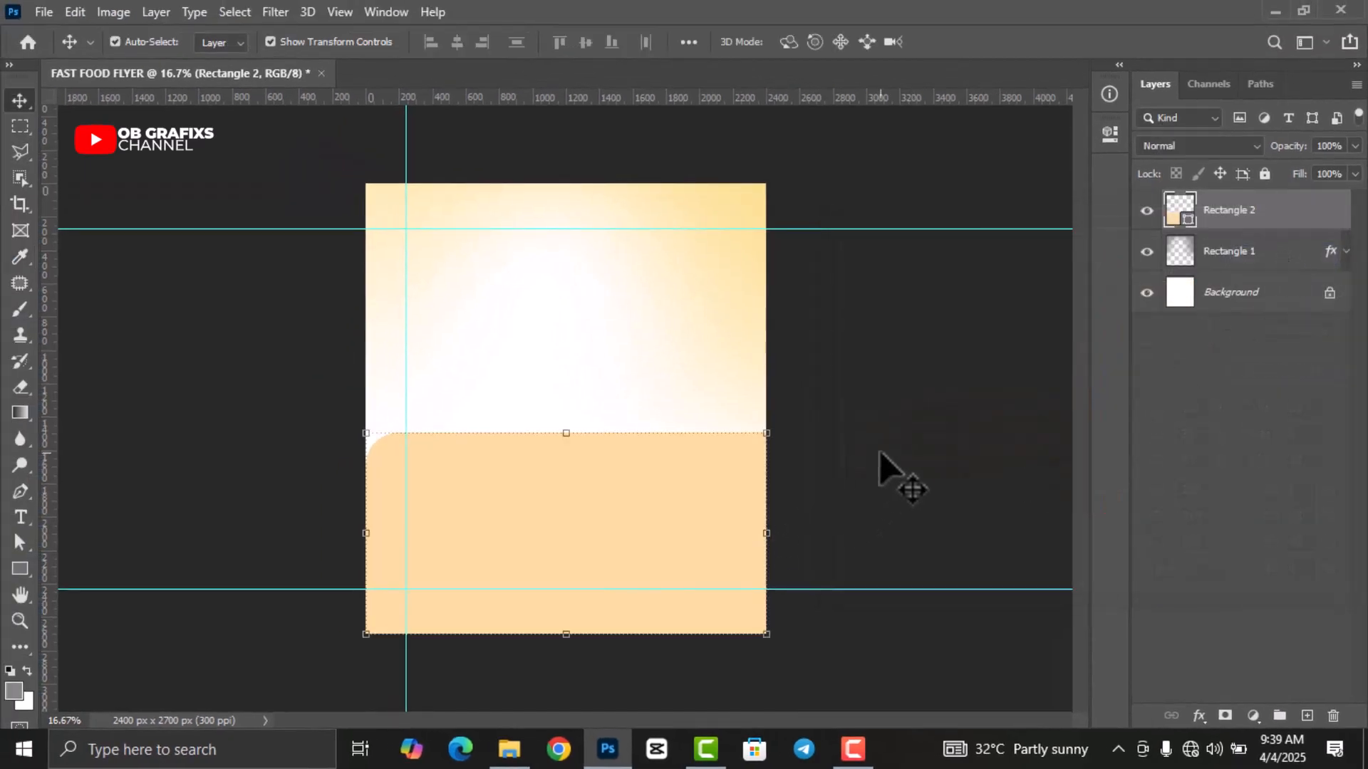
left_click(884, 470)
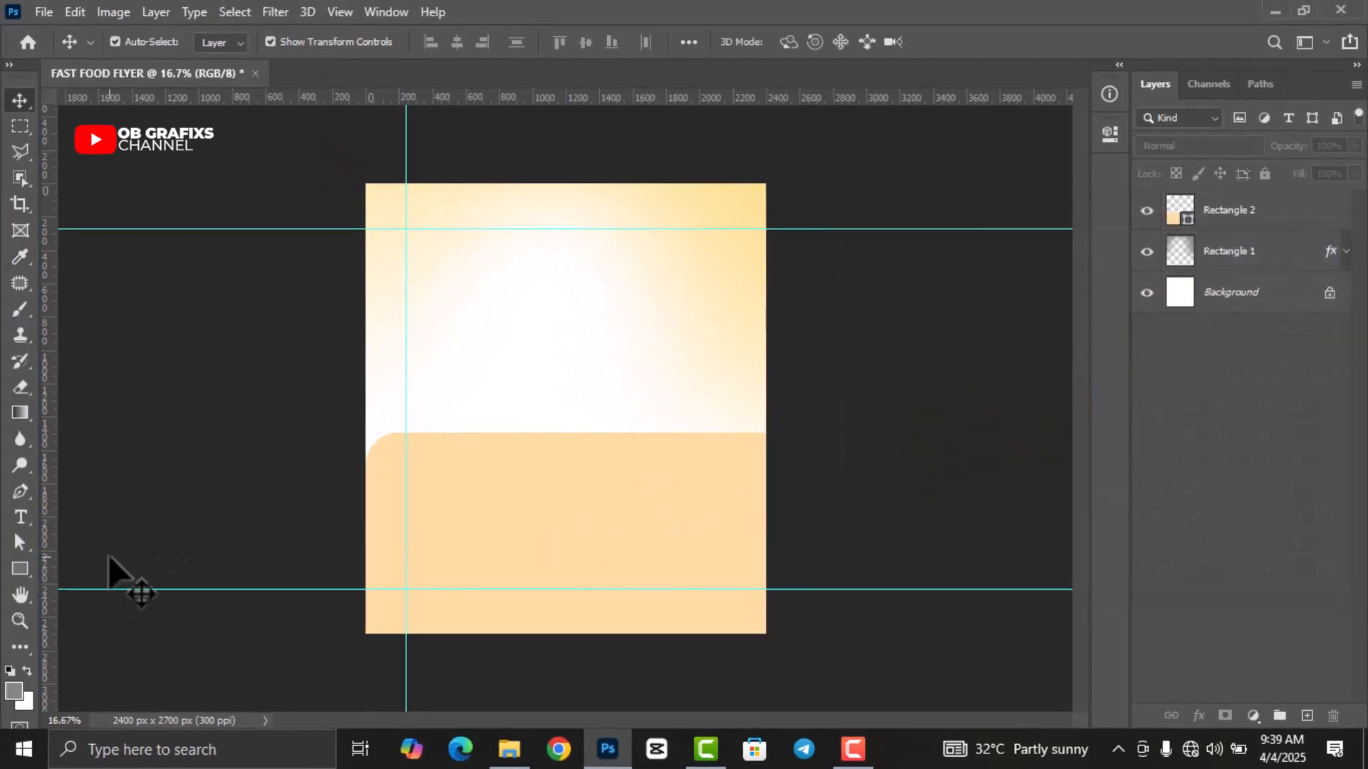
Draw a box inside the peach area with linked 50 px corner radii.
left_click(21, 570)
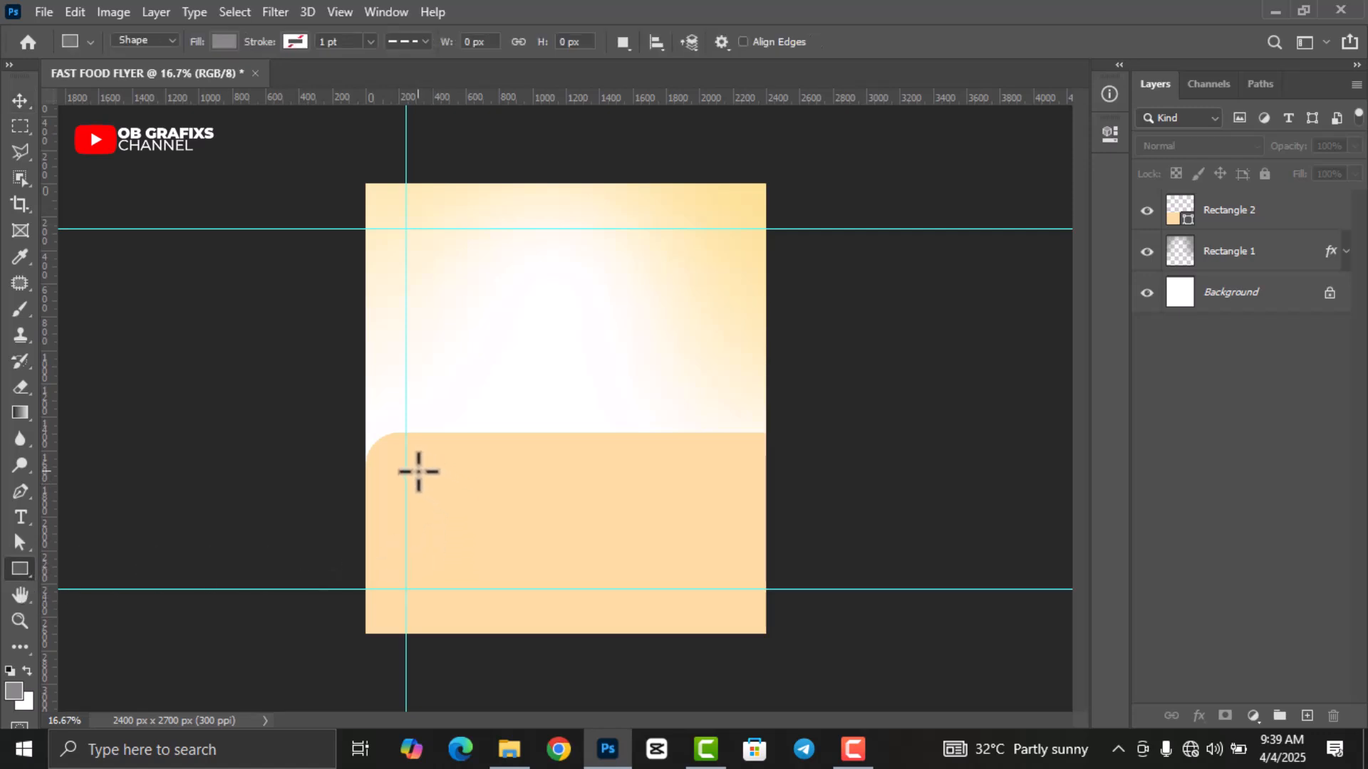
left_click_drag(410, 469, 688, 546)
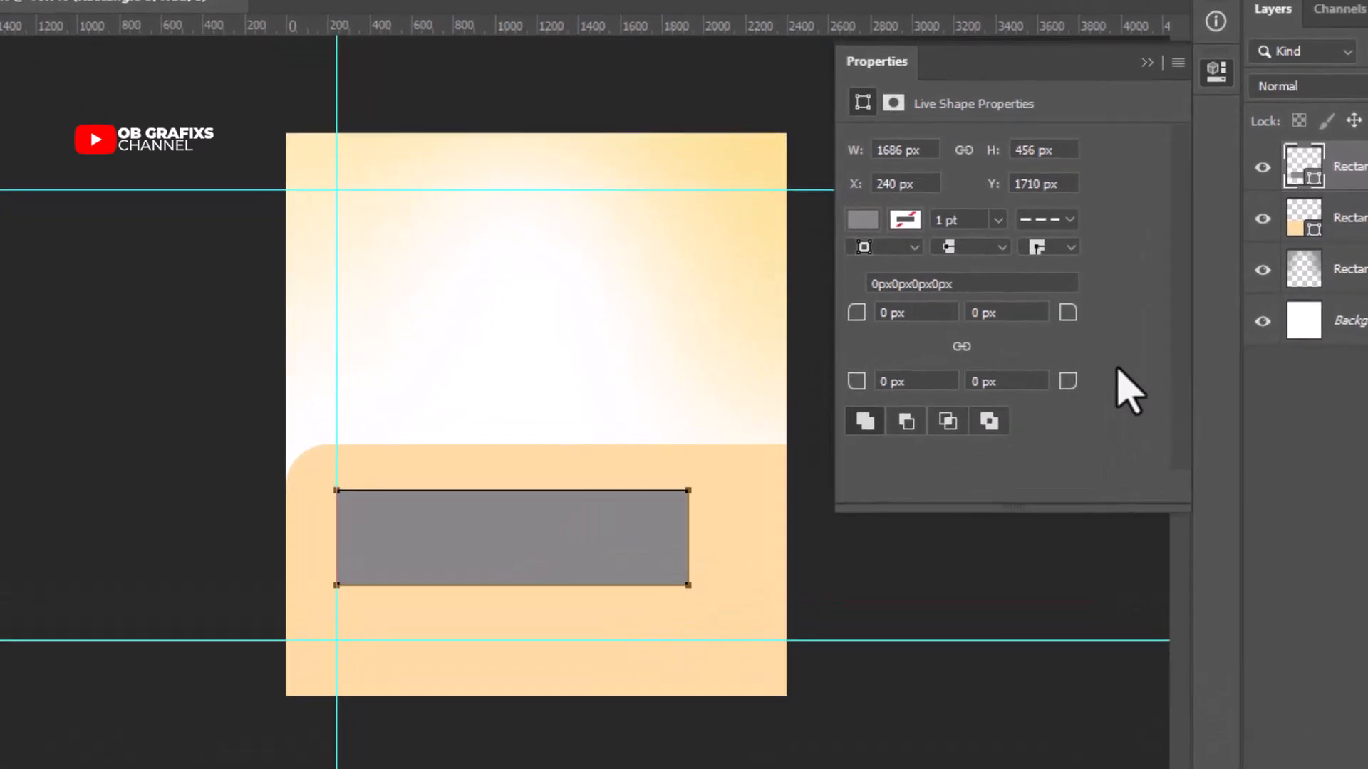
left_click(962, 347)
left_click_drag(929, 315, 853, 317)
type("50")
key("Return")
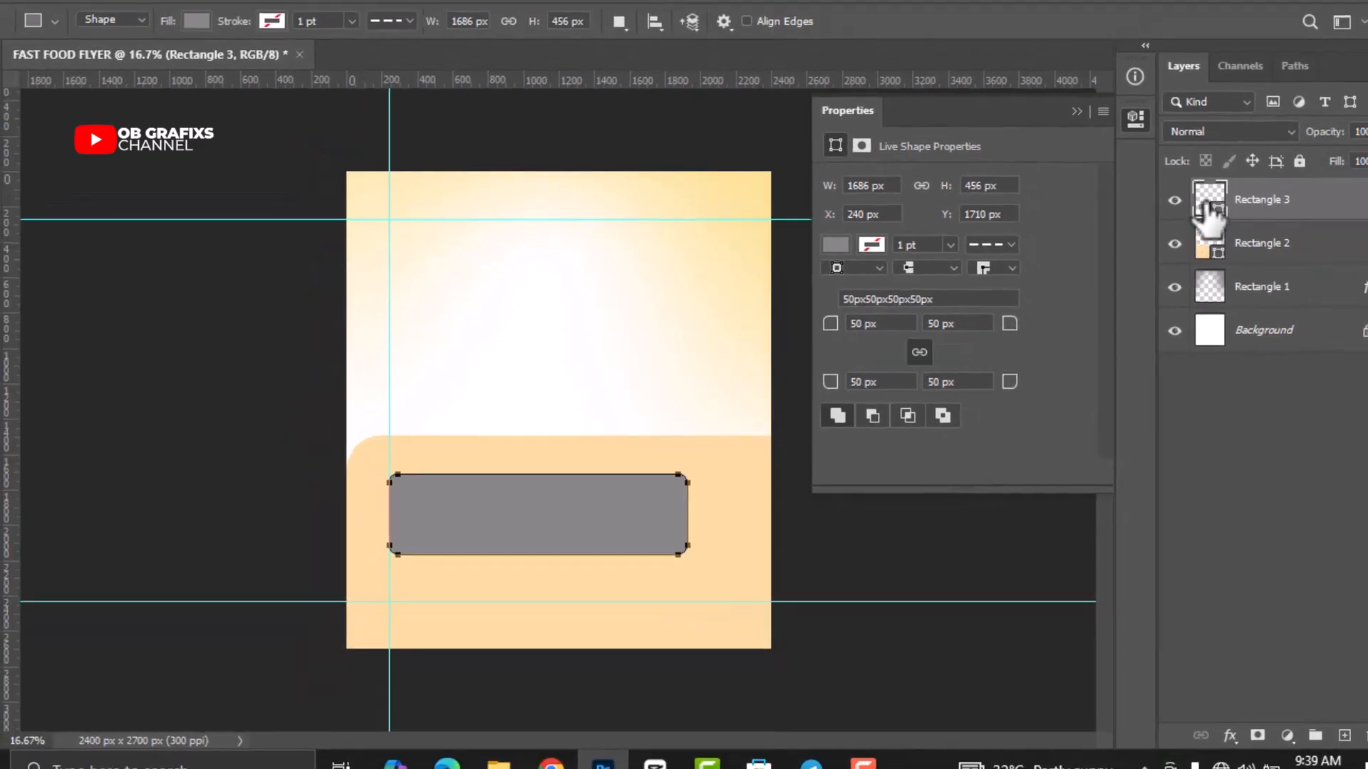
Fill the rounded box with orange F89412.
double_click(1209, 208)
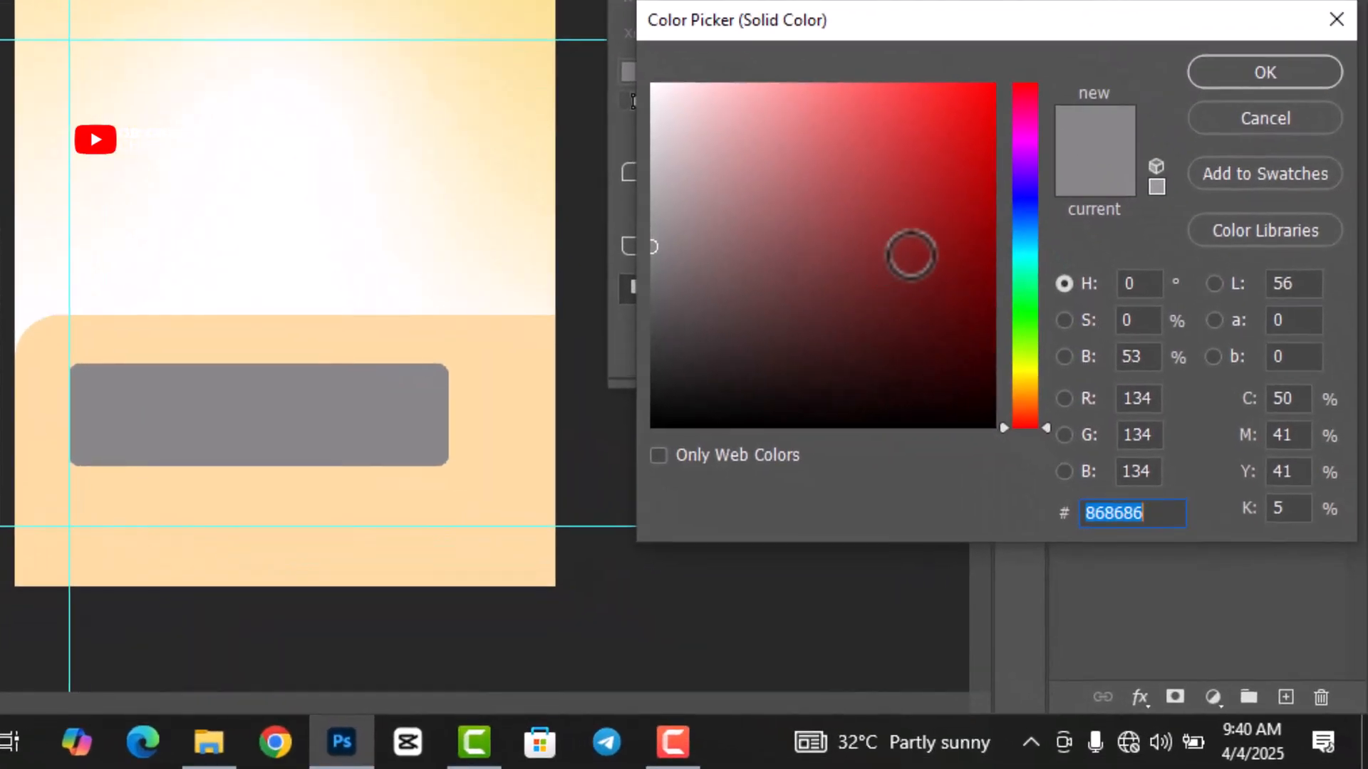
type("F89")
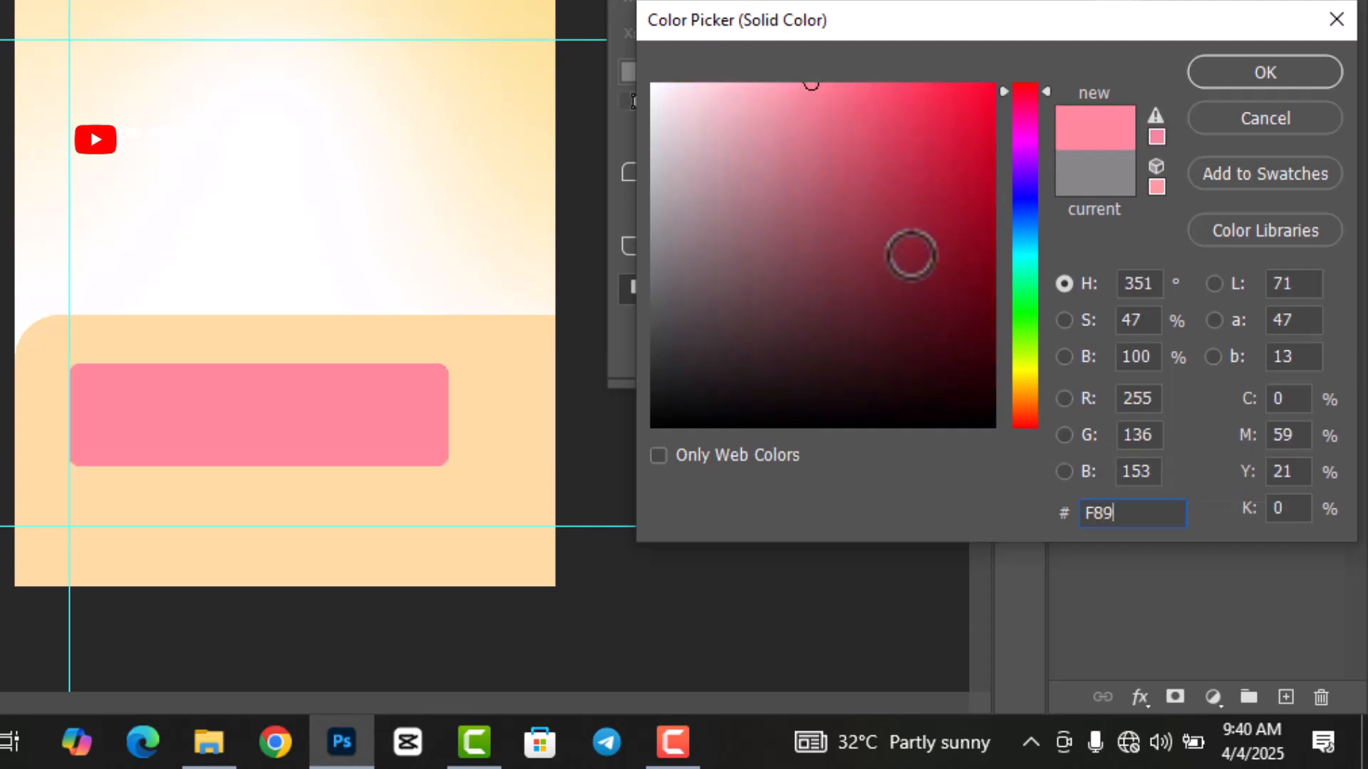
type("412")
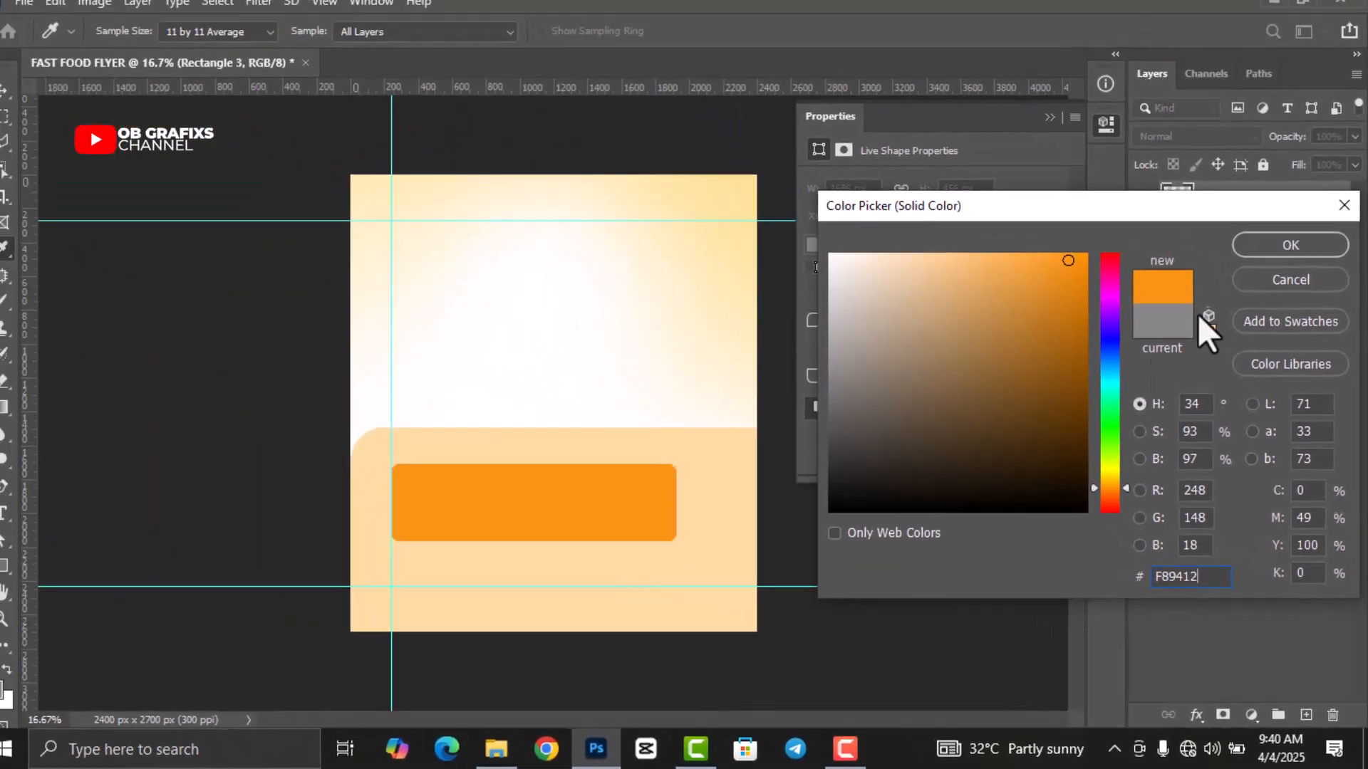
left_click(1286, 246)
left_click(1106, 125)
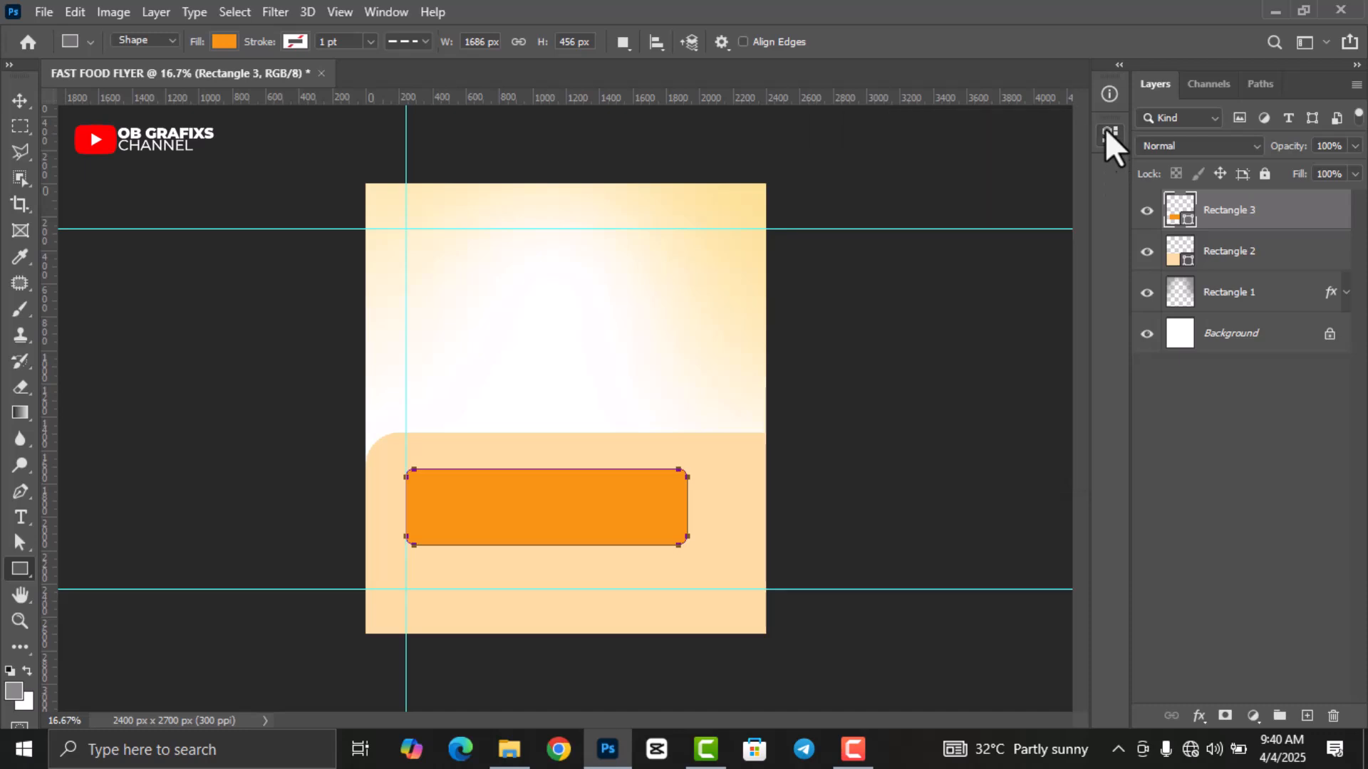
left_click(20, 100)
left_click(223, 531)
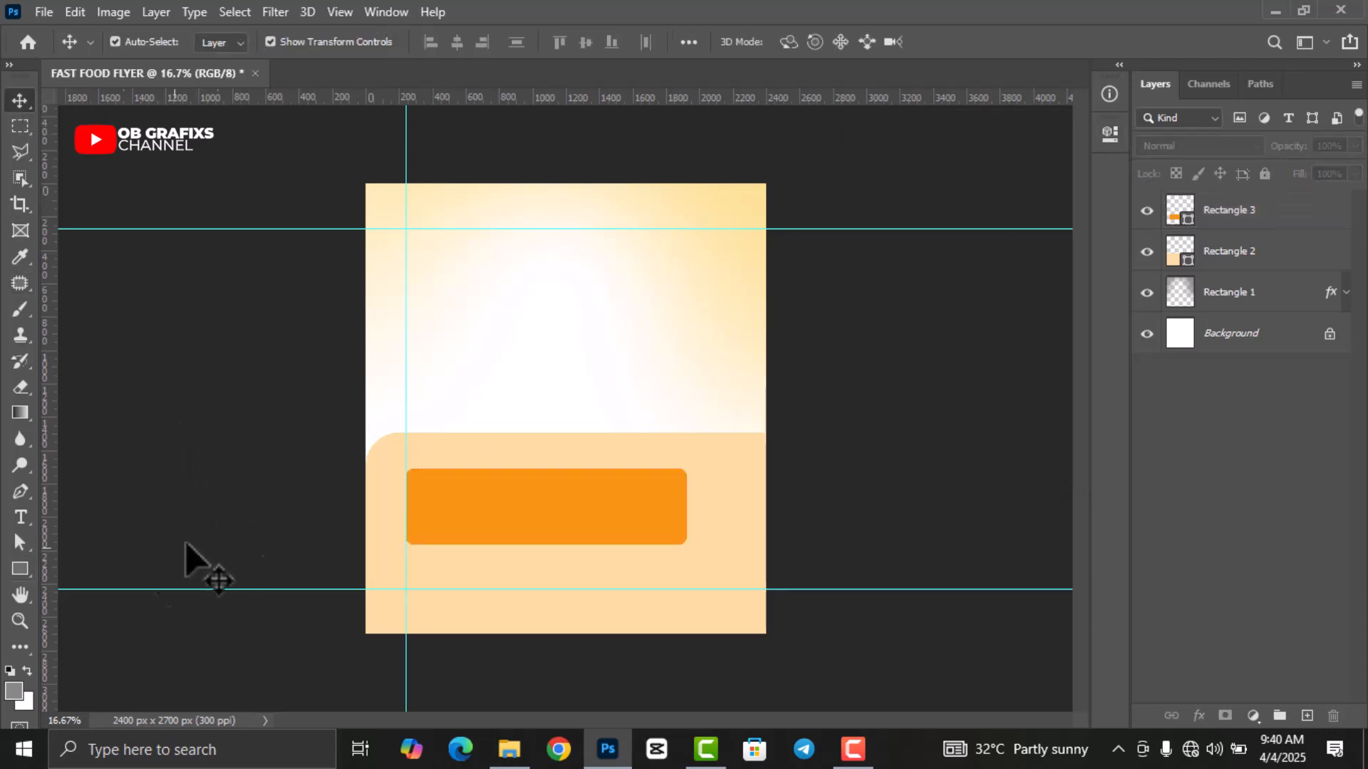
left_click(19, 571)
Draw a thin grey bar below the orange box and reduce its height.
left_click_drag(406, 562, 712, 584)
left_click(1111, 134)
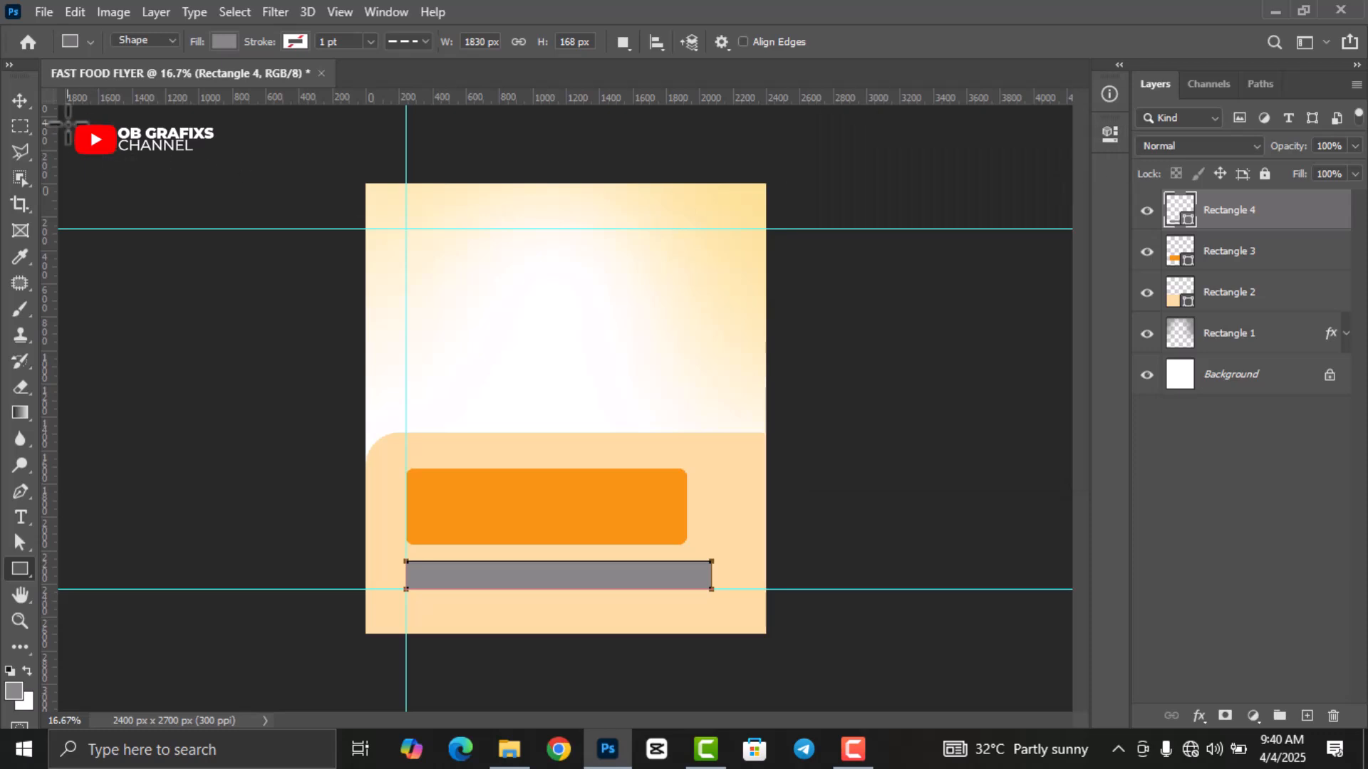
left_click(20, 100)
scroll(535, 550, "up", 2)
left_click_drag(555, 614, 556, 625)
left_click(993, 40)
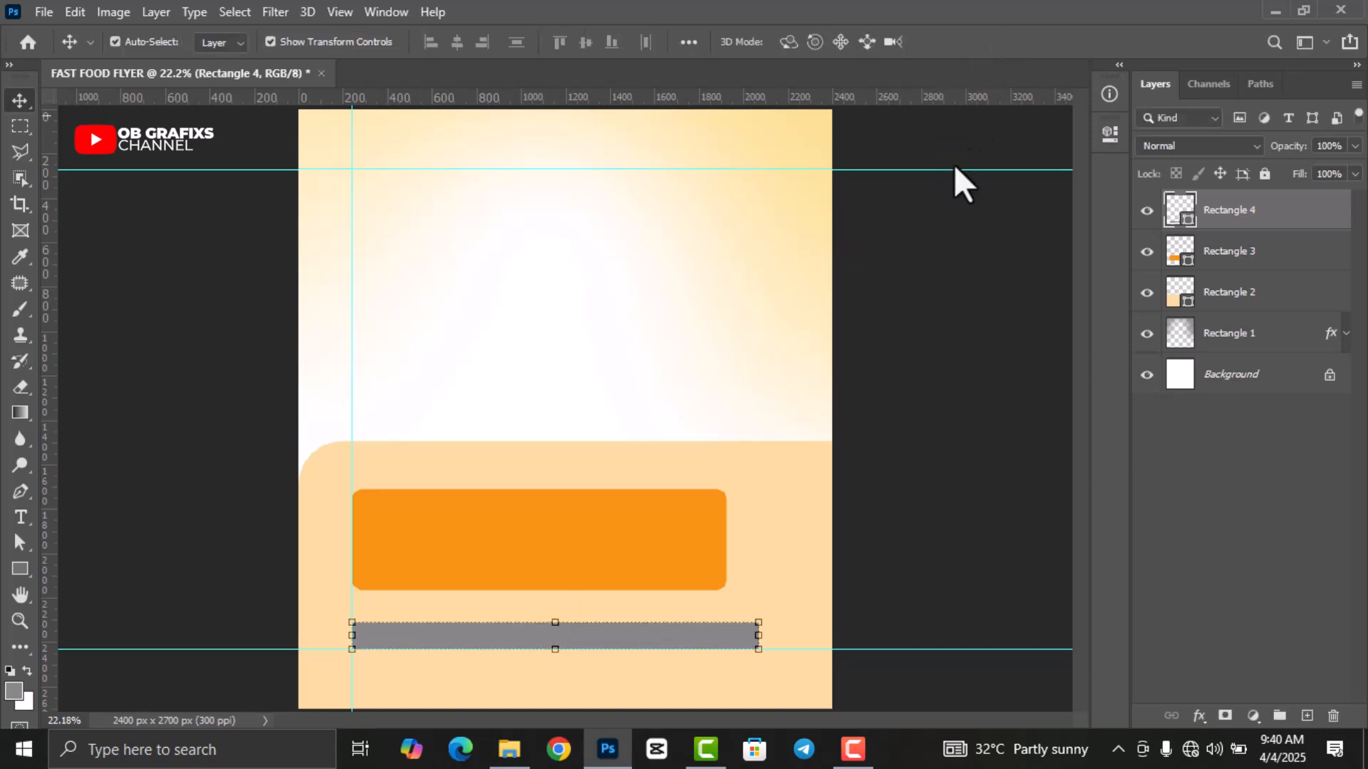
Make the orange box taller by extending its bottom edge downward.
left_click(521, 570)
left_click_drag(539, 586, 538, 608)
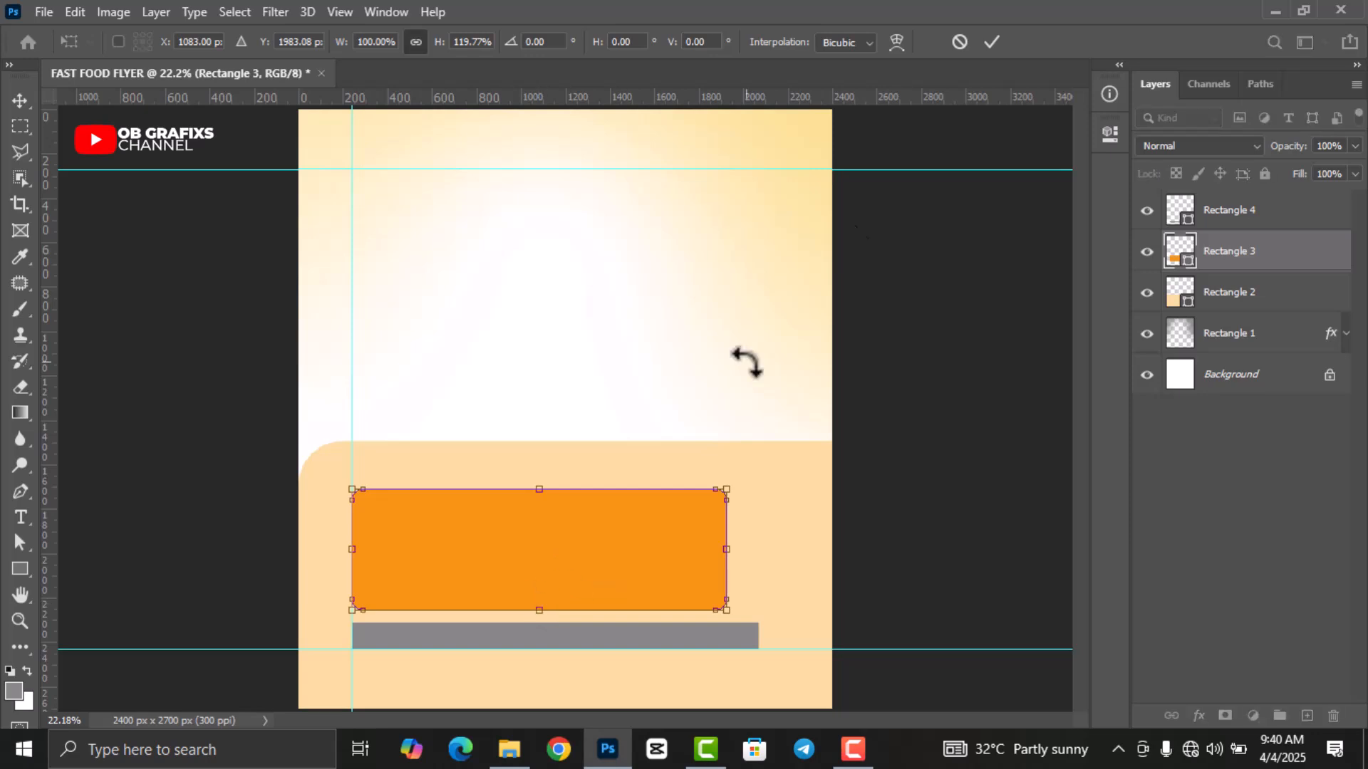
left_click(991, 43)
left_click(994, 436)
scroll(714, 476, "down", 2)
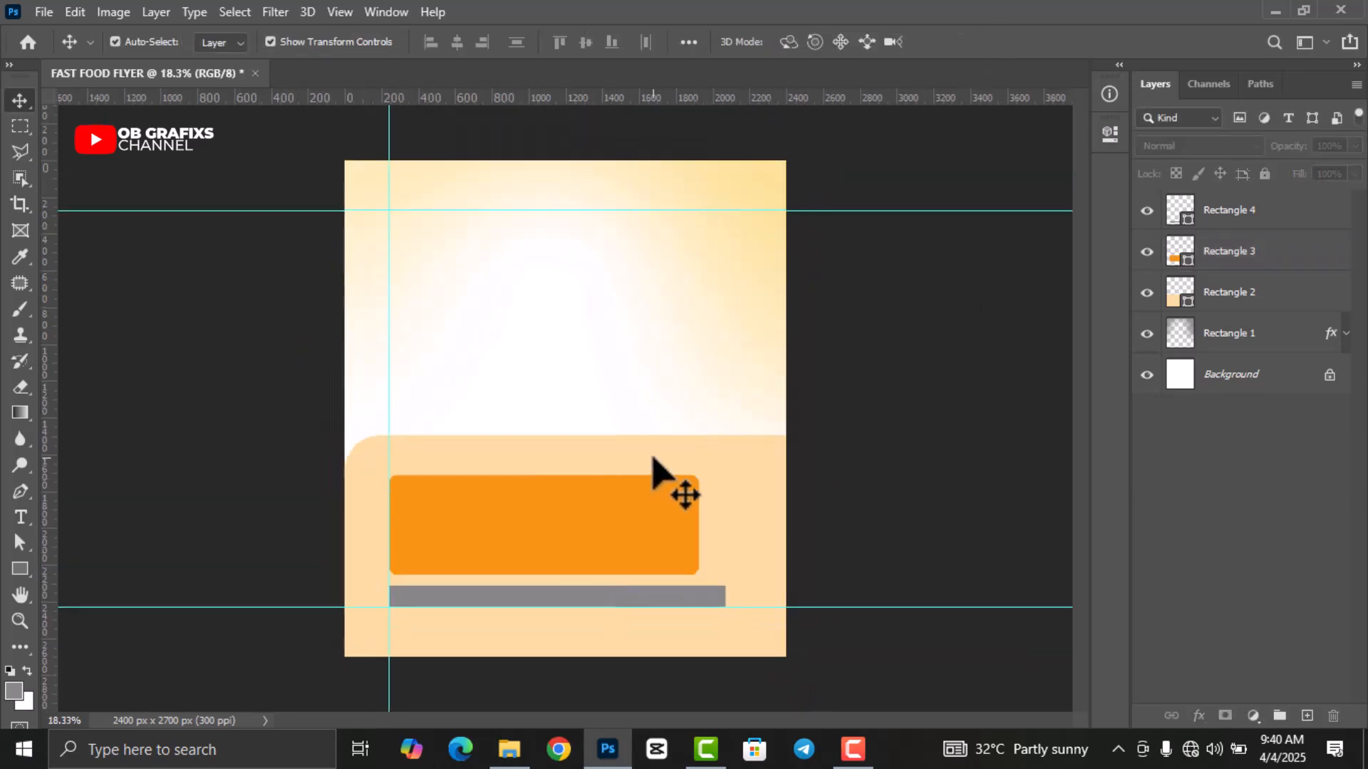
key("ctrl+minus")
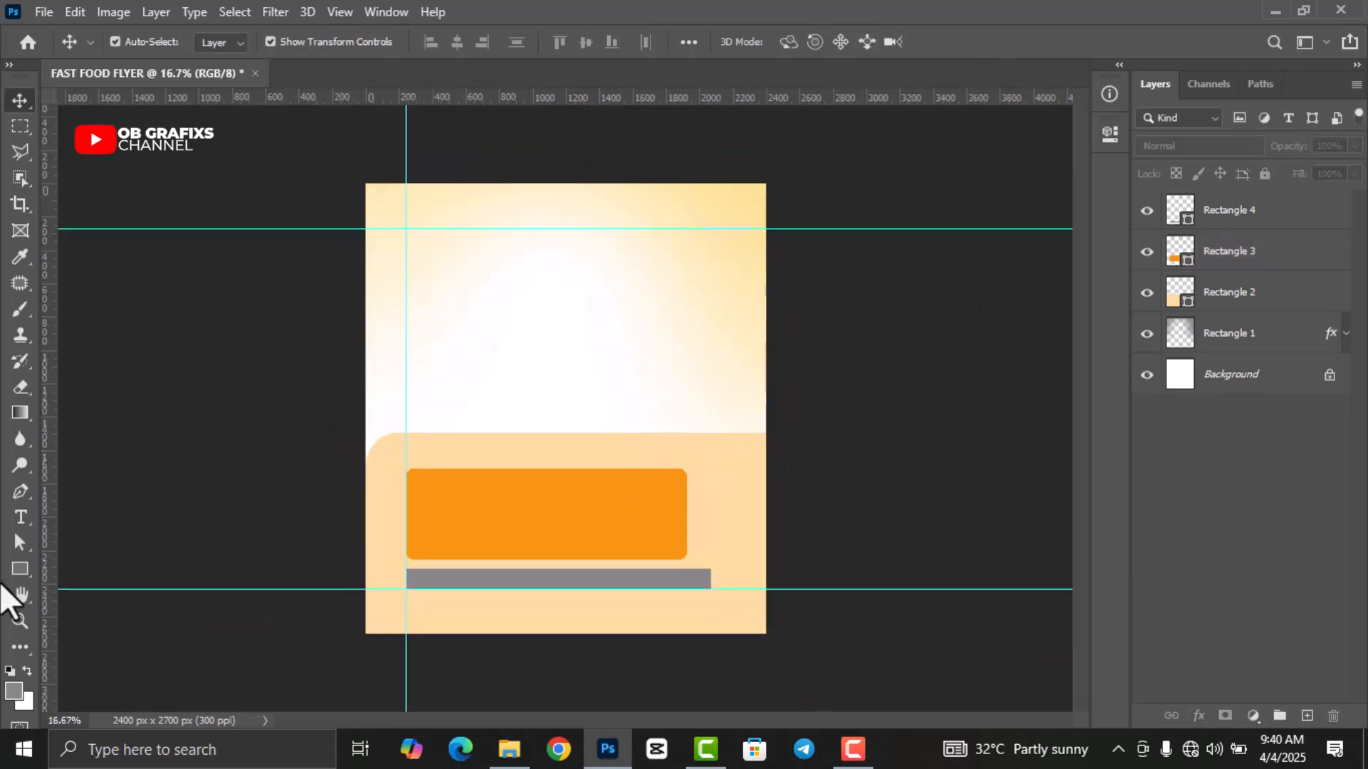
left_click(20, 568)
Draw a tall vertical strip over the flyer and fill it white ffffff.
left_click_drag(583, 184, 689, 650)
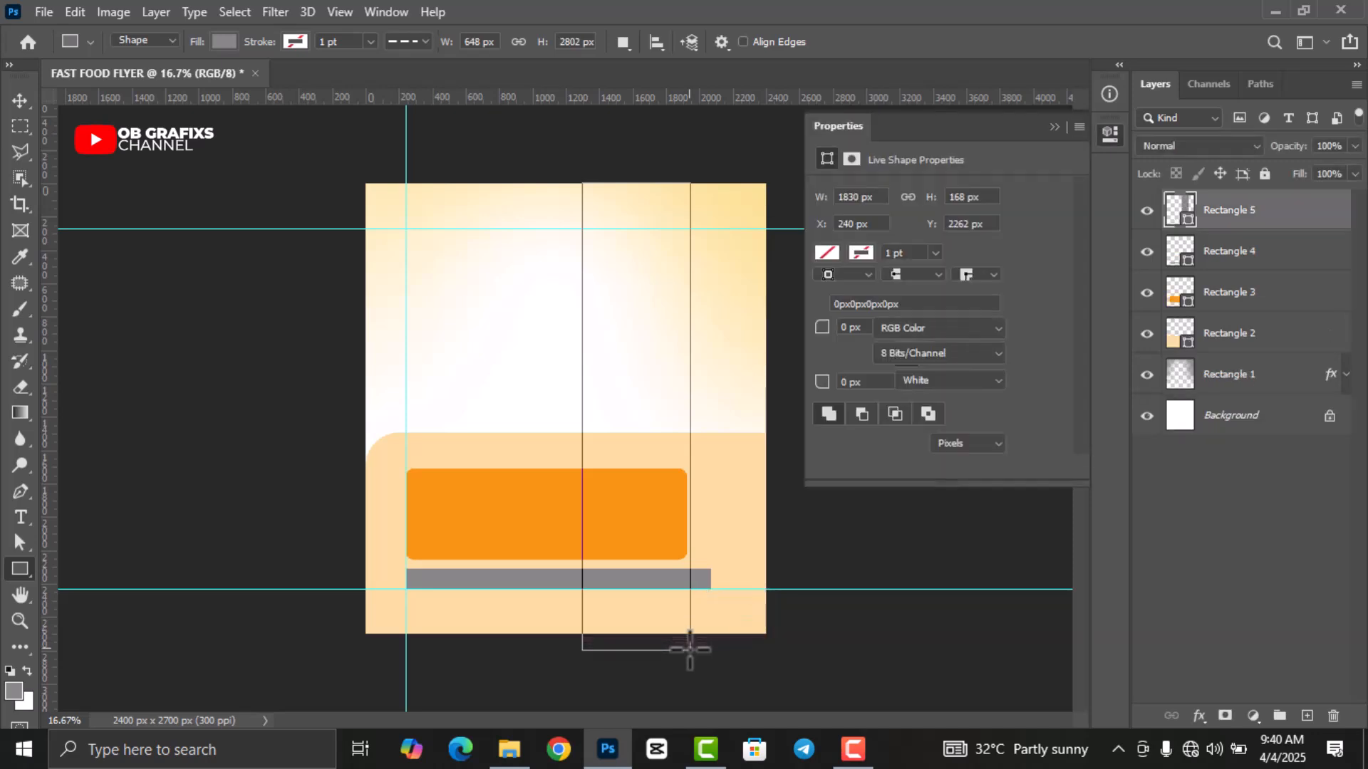
left_click(827, 253)
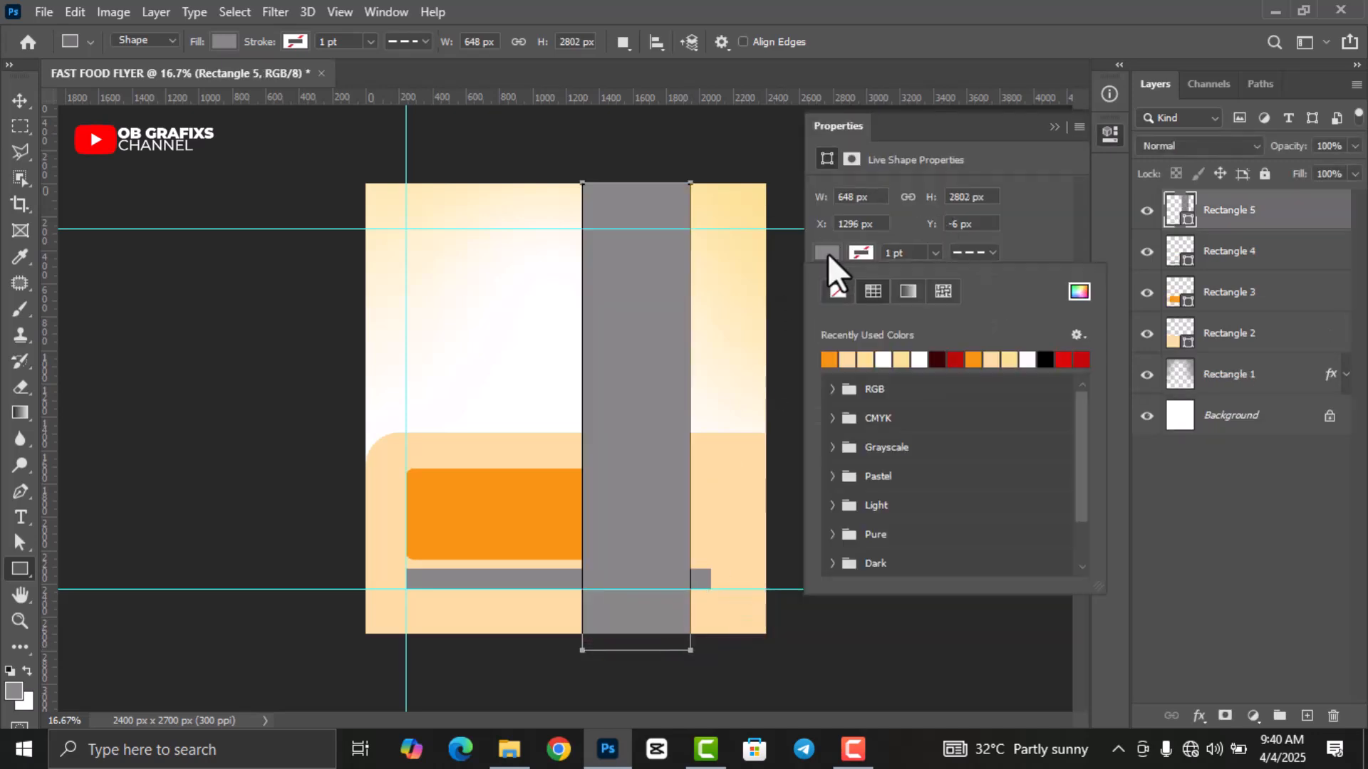
left_click(1079, 292)
type("ffffff")
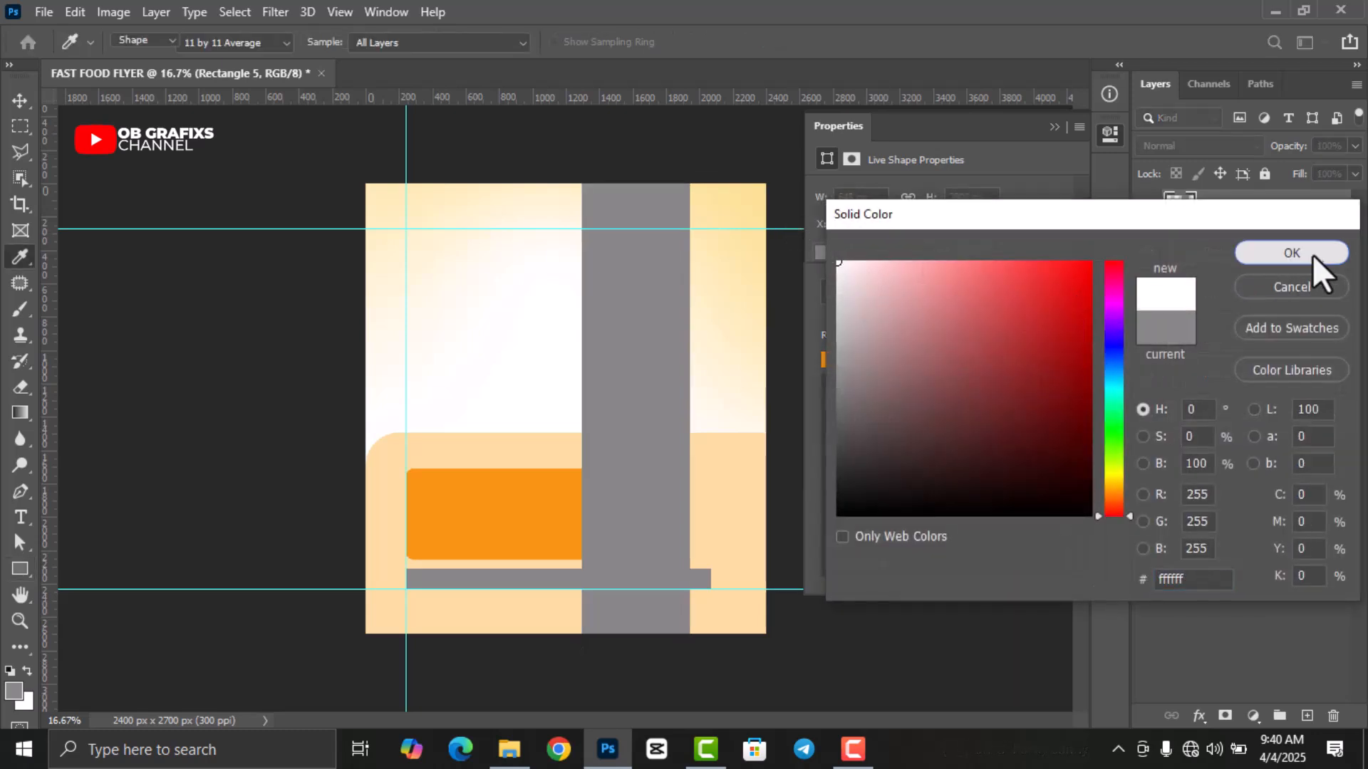
left_click(1313, 255)
left_click(1110, 134)
Tilt the strip about 9.6°, shift it right, and stretch it taller.
left_click(20, 102)
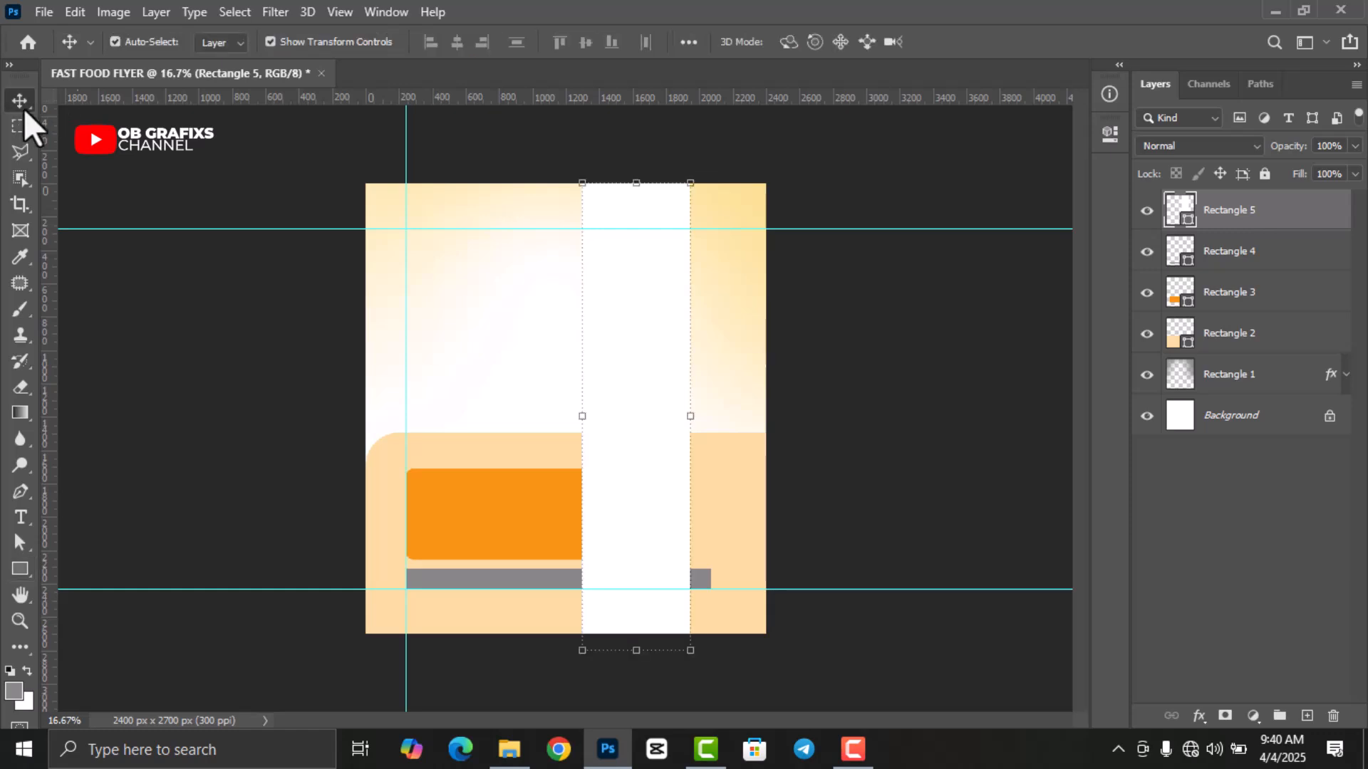
key("ctrl+t")
left_click_drag(702, 670, 743, 658)
left_click_drag(654, 539, 719, 543)
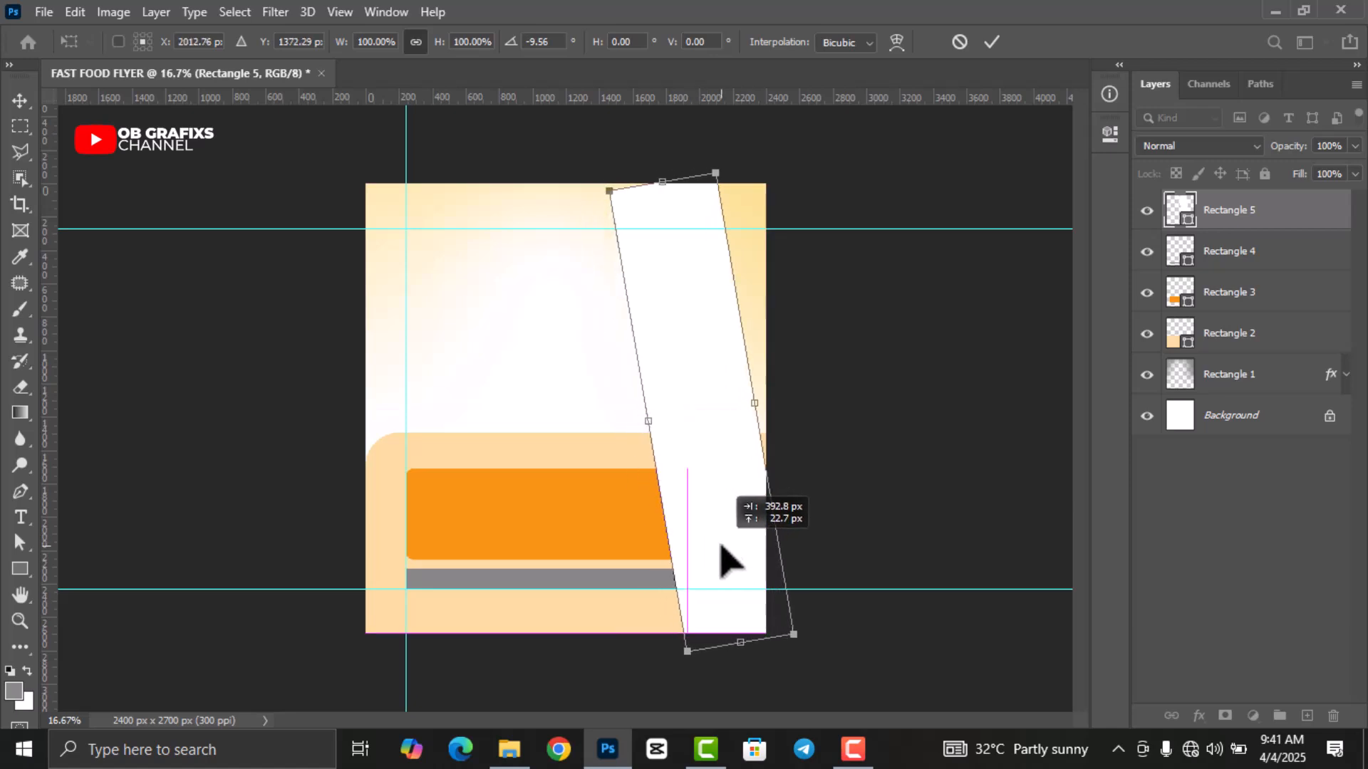
left_click_drag(663, 183, 662, 163)
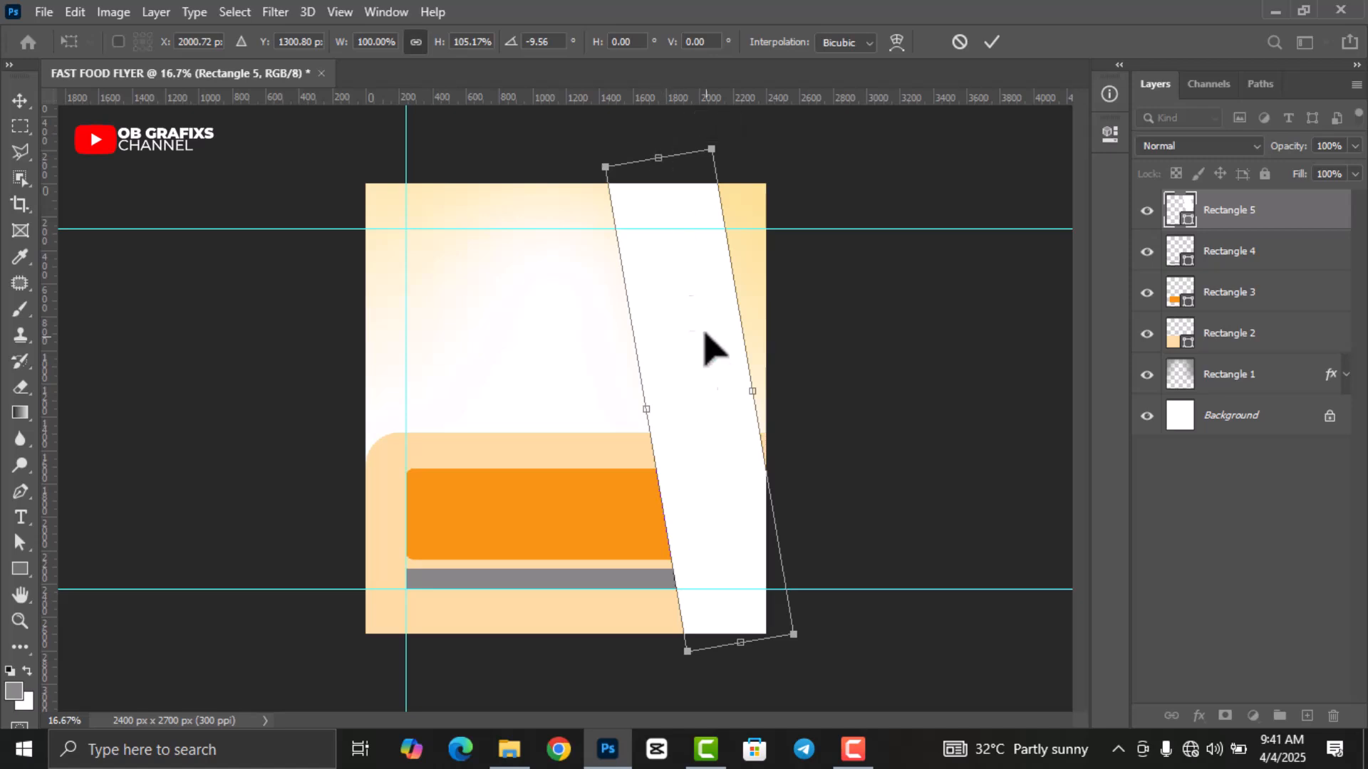
left_click(991, 40)
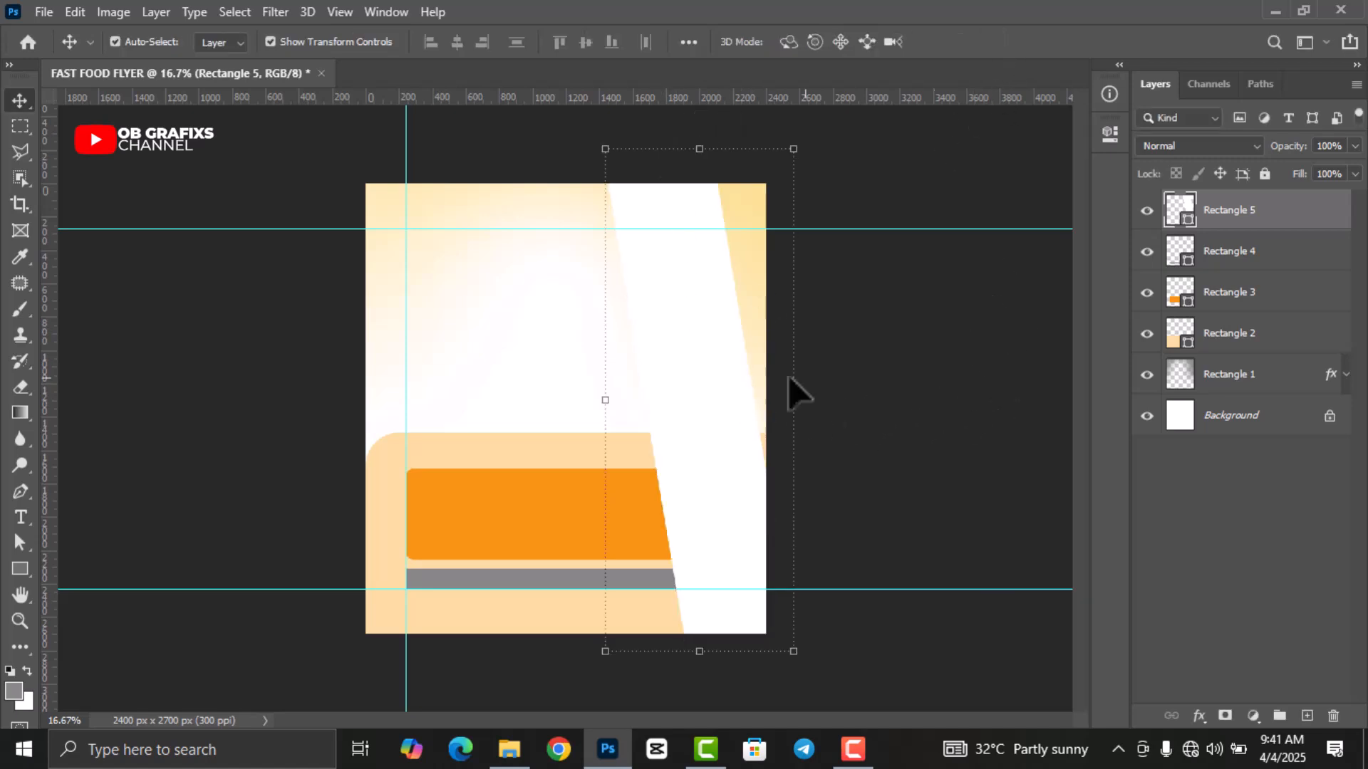
Move the white strip behind the orange box and draw a grey square near the flyer's top.
left_click_drag(1280, 239, 1282, 302)
left_click(290, 476)
left_click(20, 569)
left_click_drag(513, 240, 603, 324)
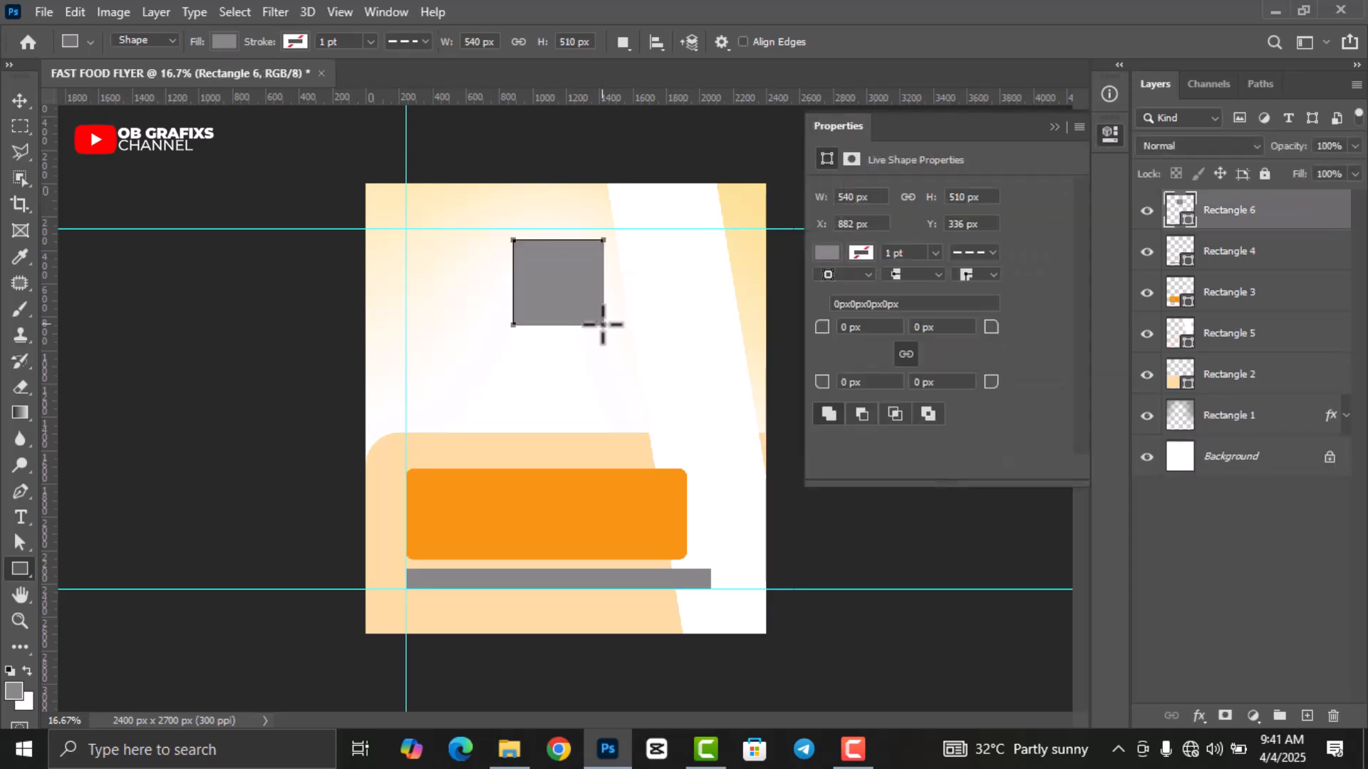
left_click(1111, 135)
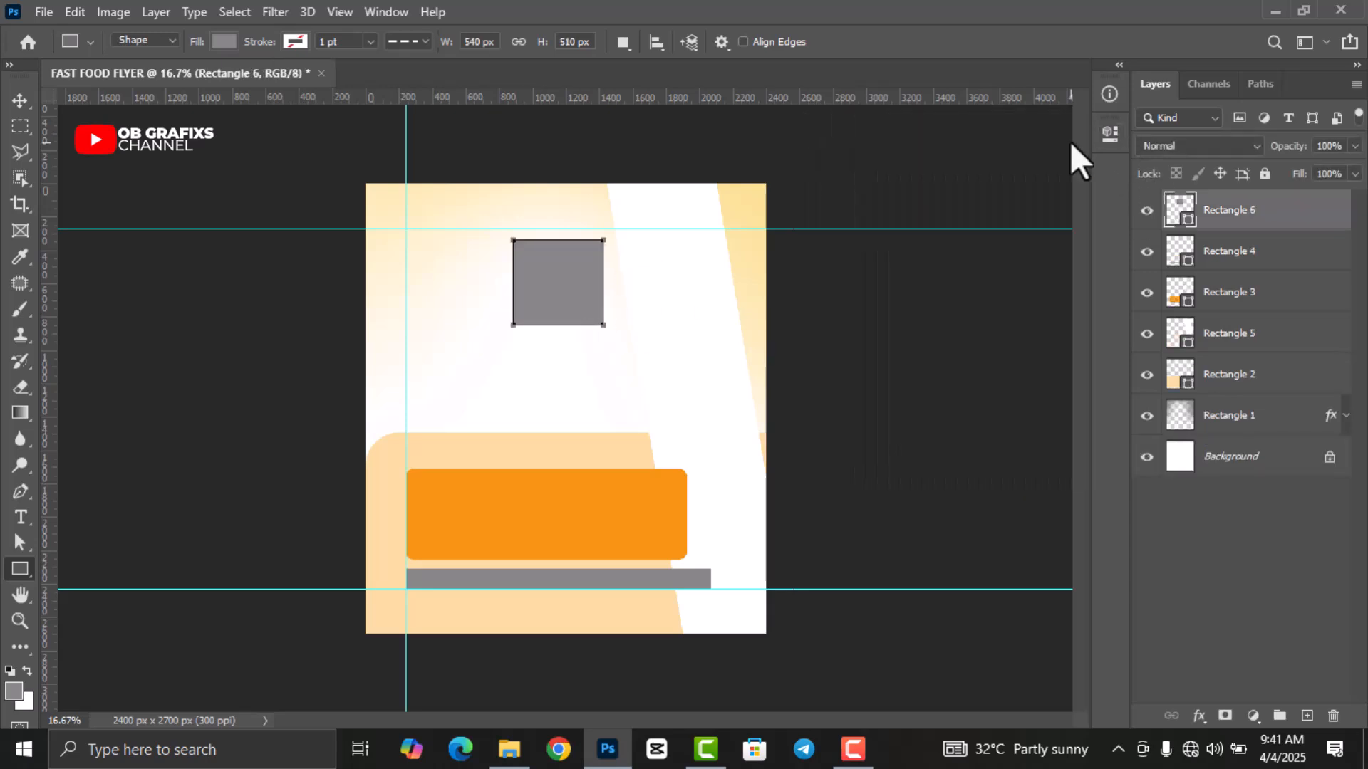
left_click(22, 101)
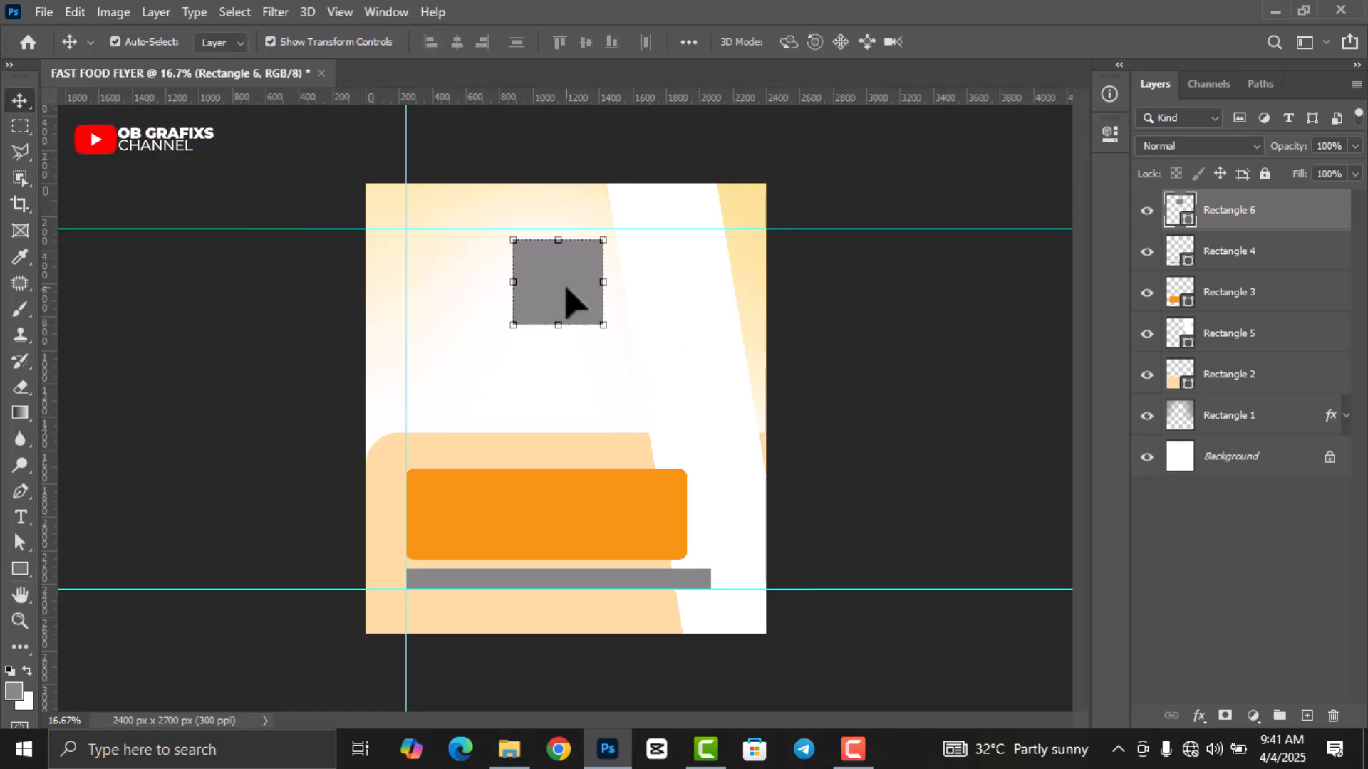
Round all four corners of the grey square to 50 px.
left_click(1111, 135)
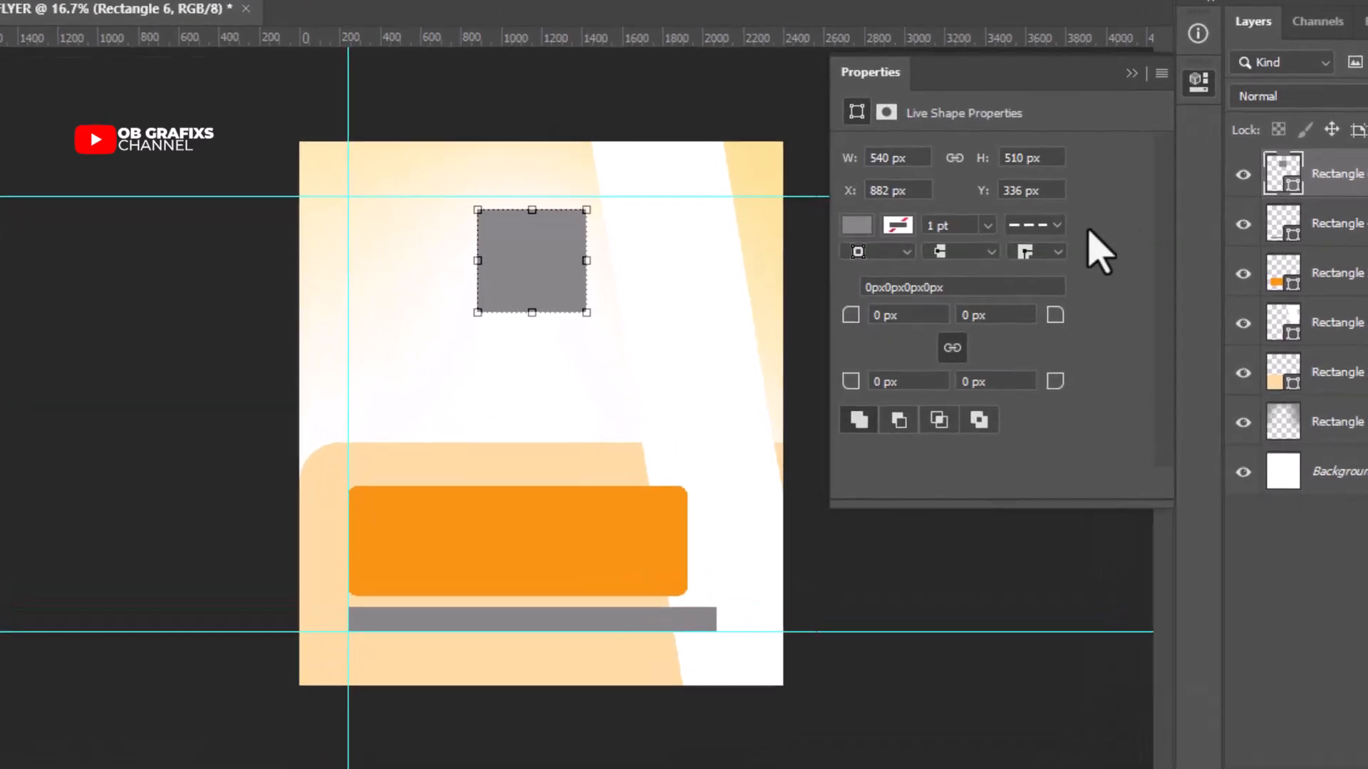
left_click(869, 313)
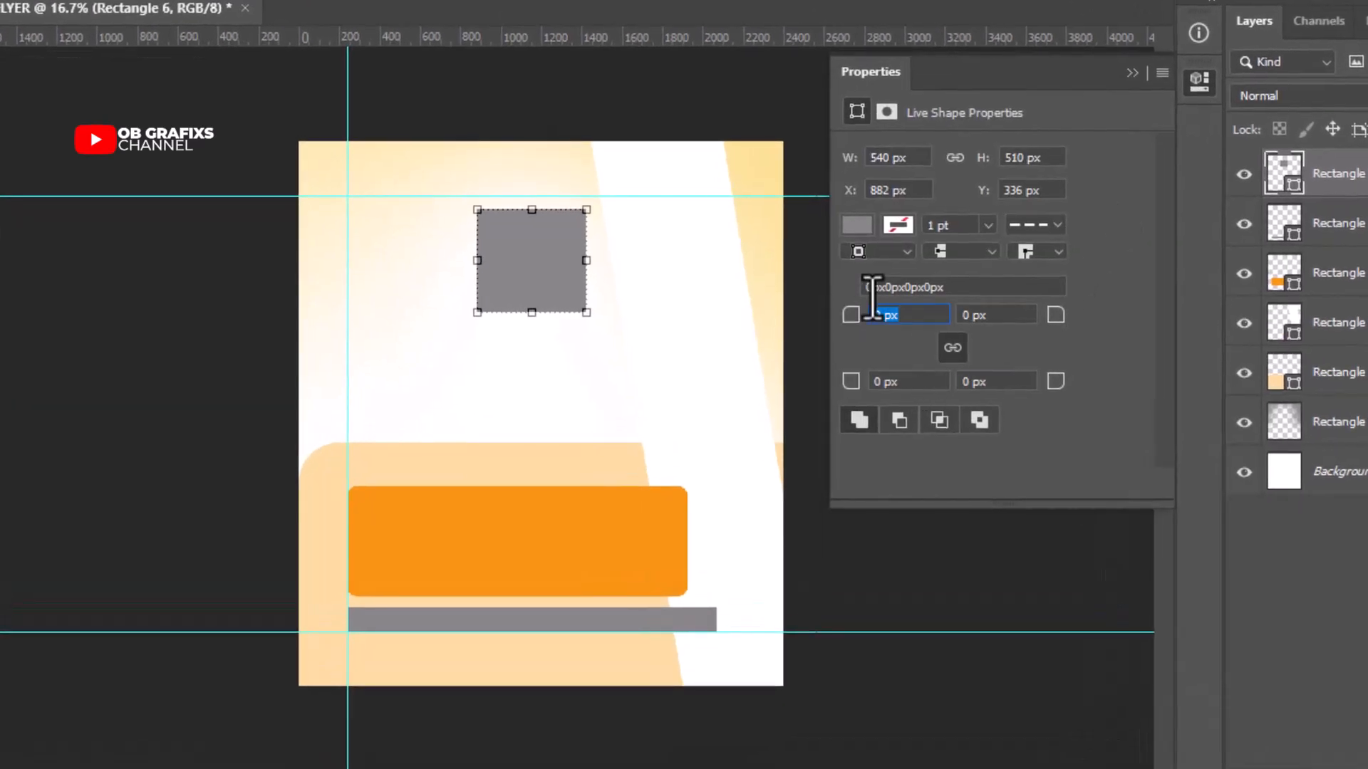
key("Return")
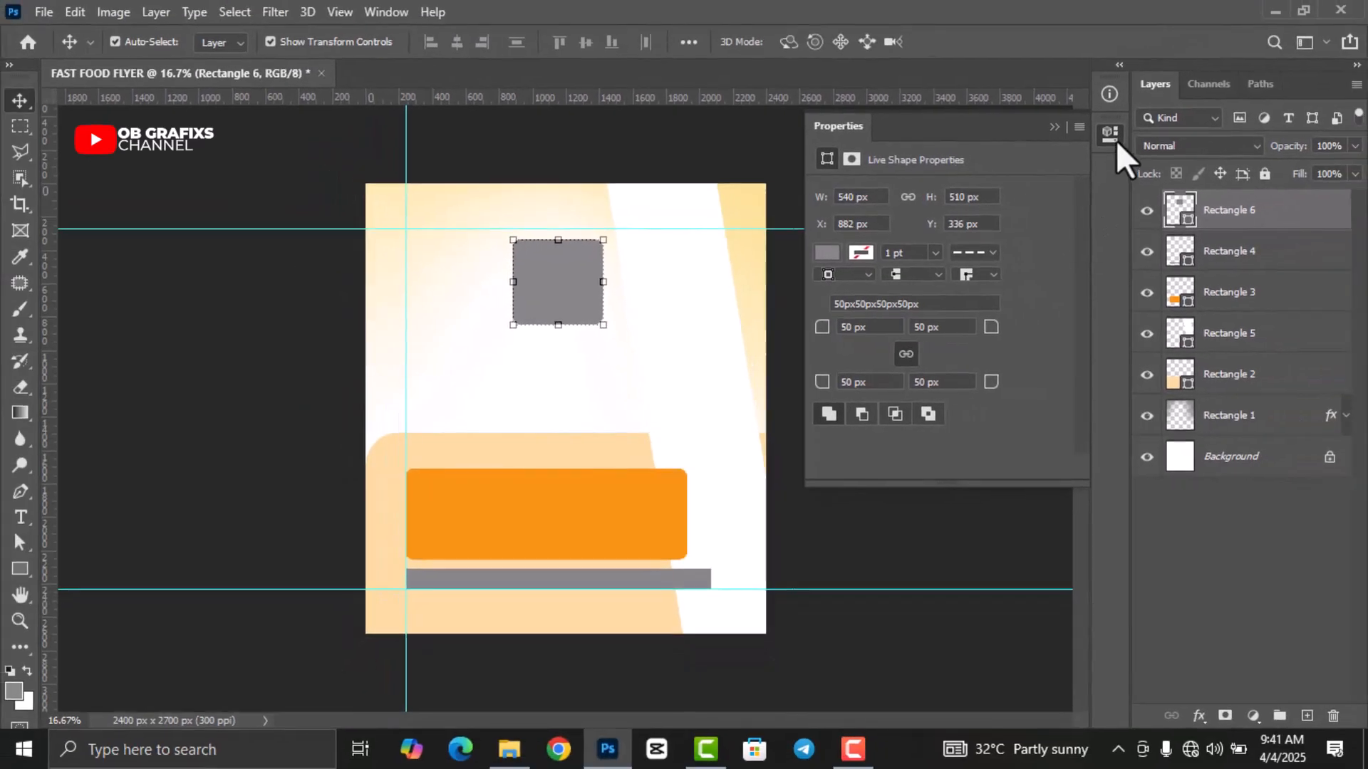
left_click(1199, 81)
left_click(880, 376)
Duplicate the rounded square twice, moving the first copy below the original.
left_click(575, 293)
key("ctrl+j")
left_click_drag(576, 299, 574, 554)
key("ctrl+j")
key("ctrl+j")
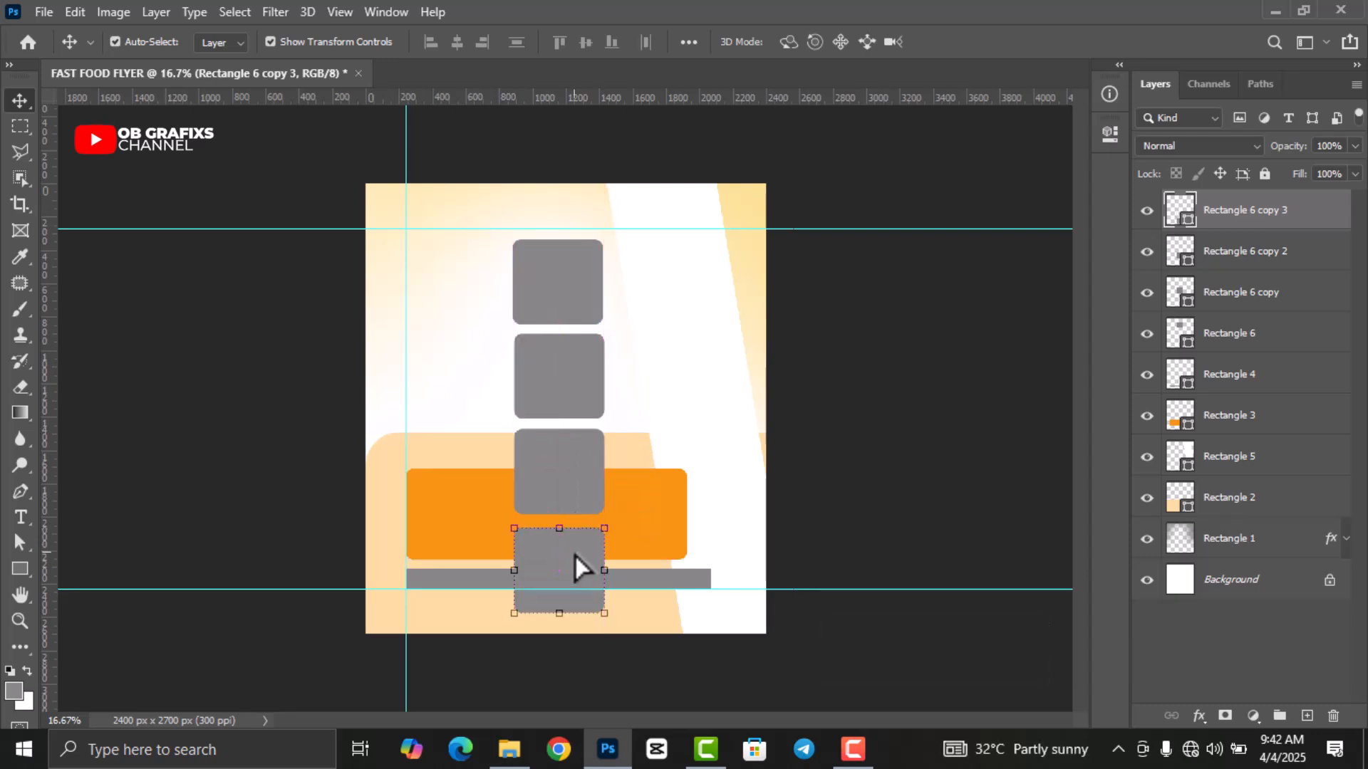
Move the four selected square layers upward and shrink the column slightly.
left_click(1234, 342)
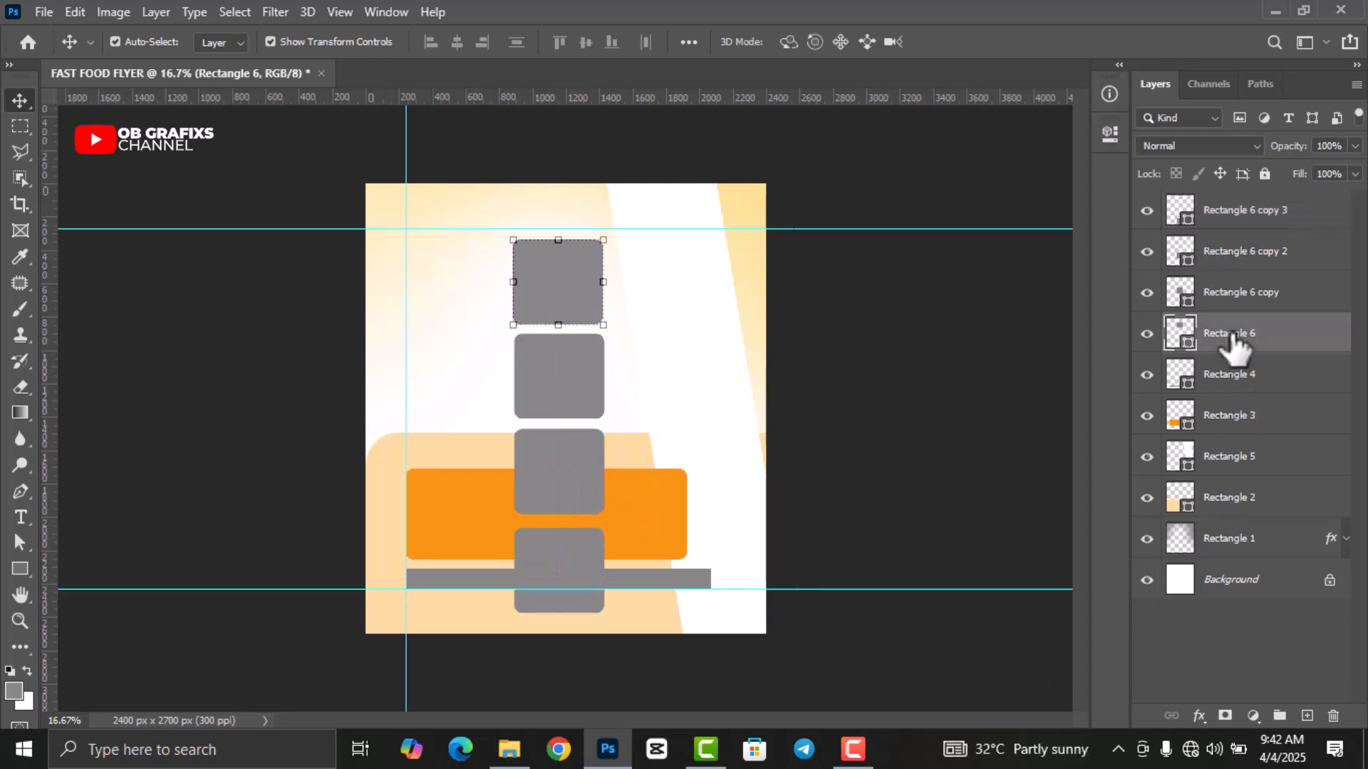
left_click(1218, 214, "shift")
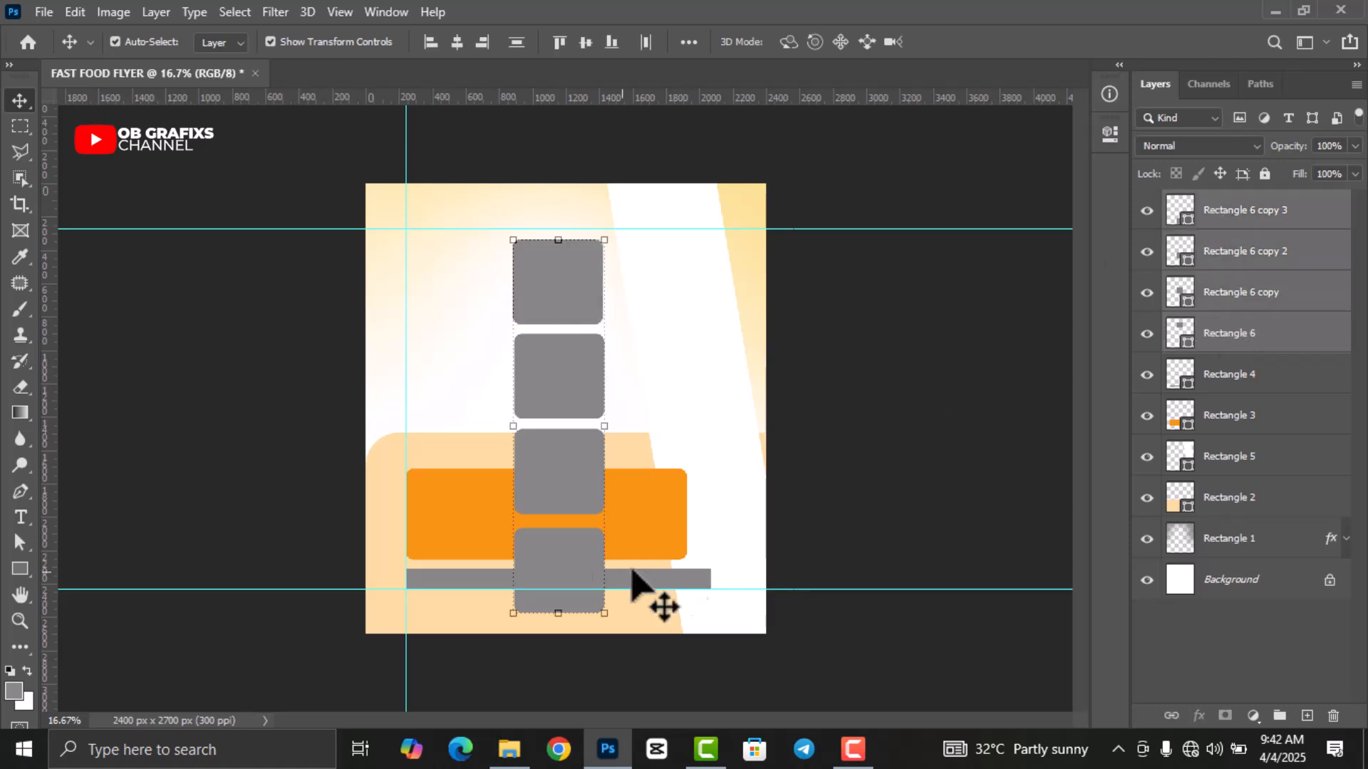
left_click_drag(554, 572, 554, 522)
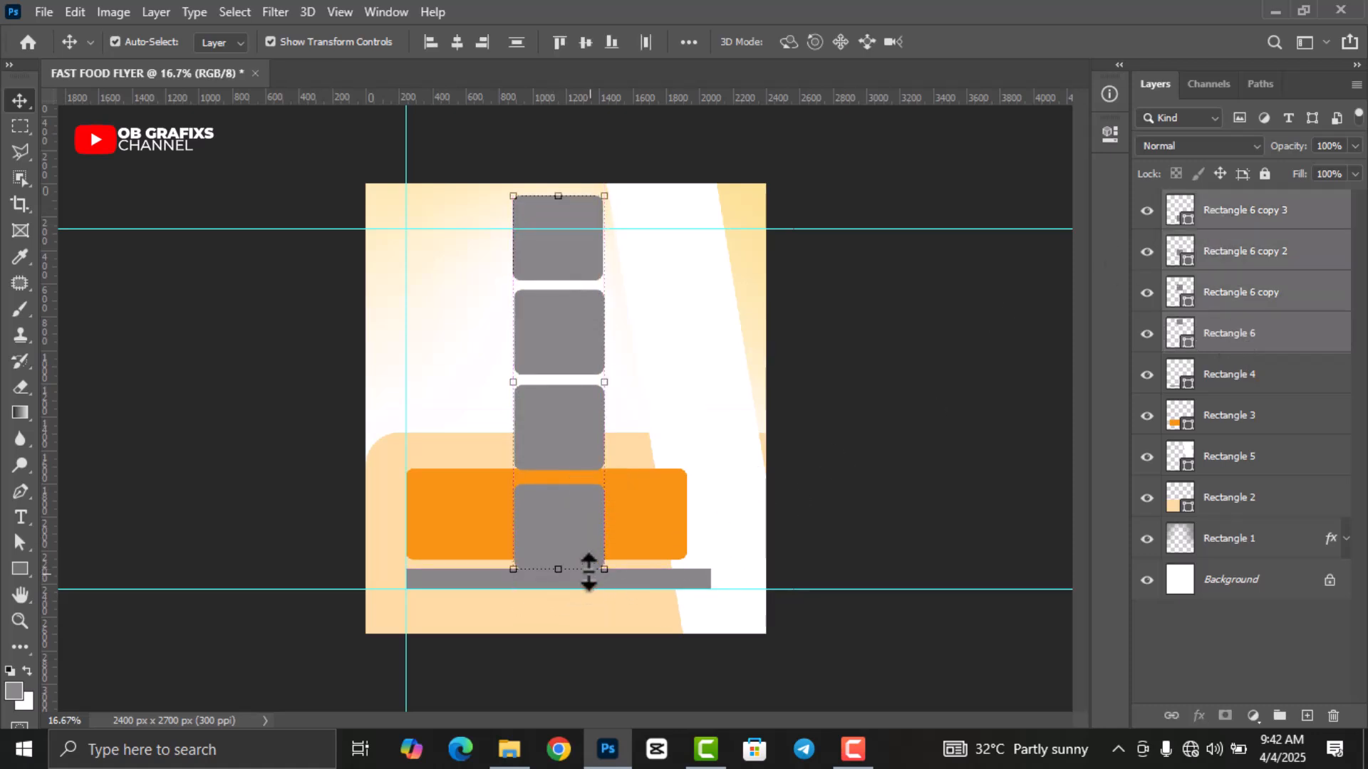
mouse_move(559, 569)
left_mouse_down()
mouse_move(557, 490)
mouse_move(565, 575)
left_mouse_up()
left_click(991, 44)
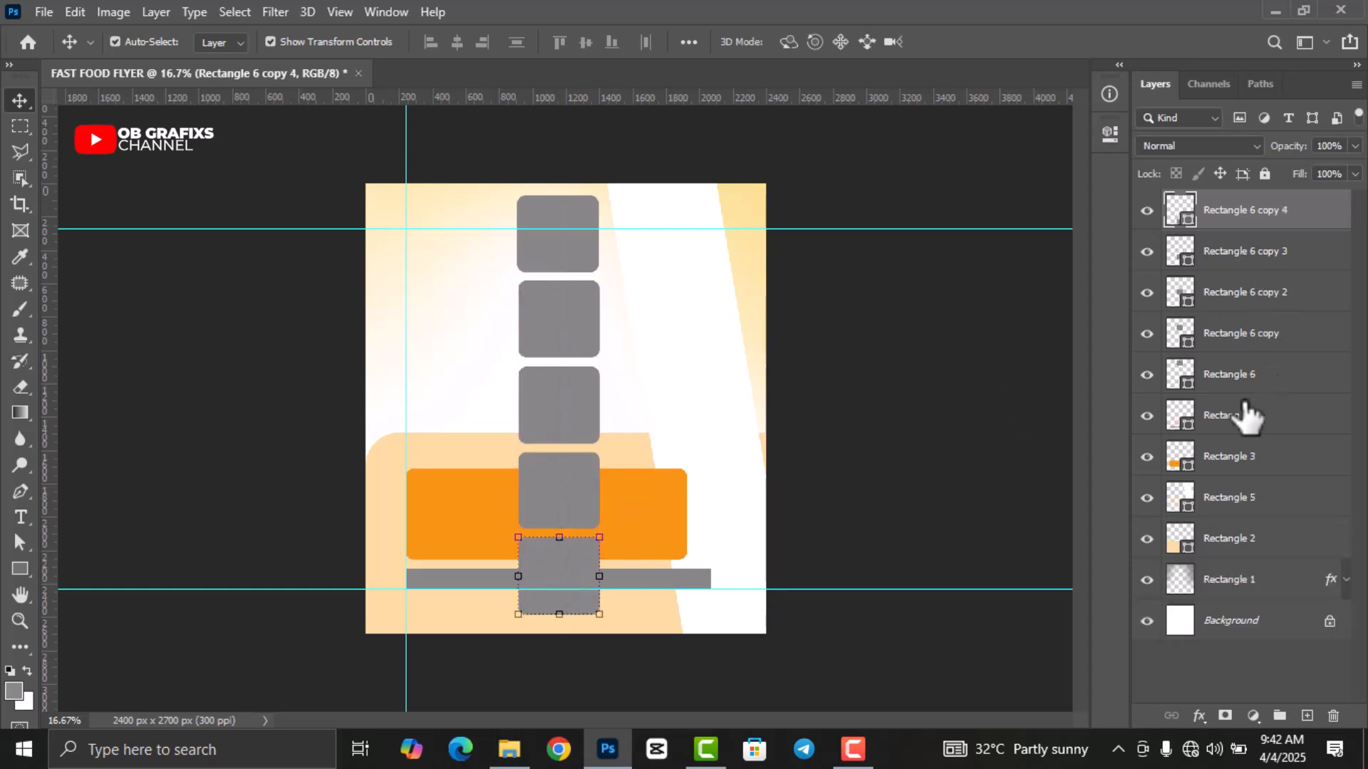
Tilt all five squares about -10° onto the white strip and group them as Group 1.
left_click(1226, 377)
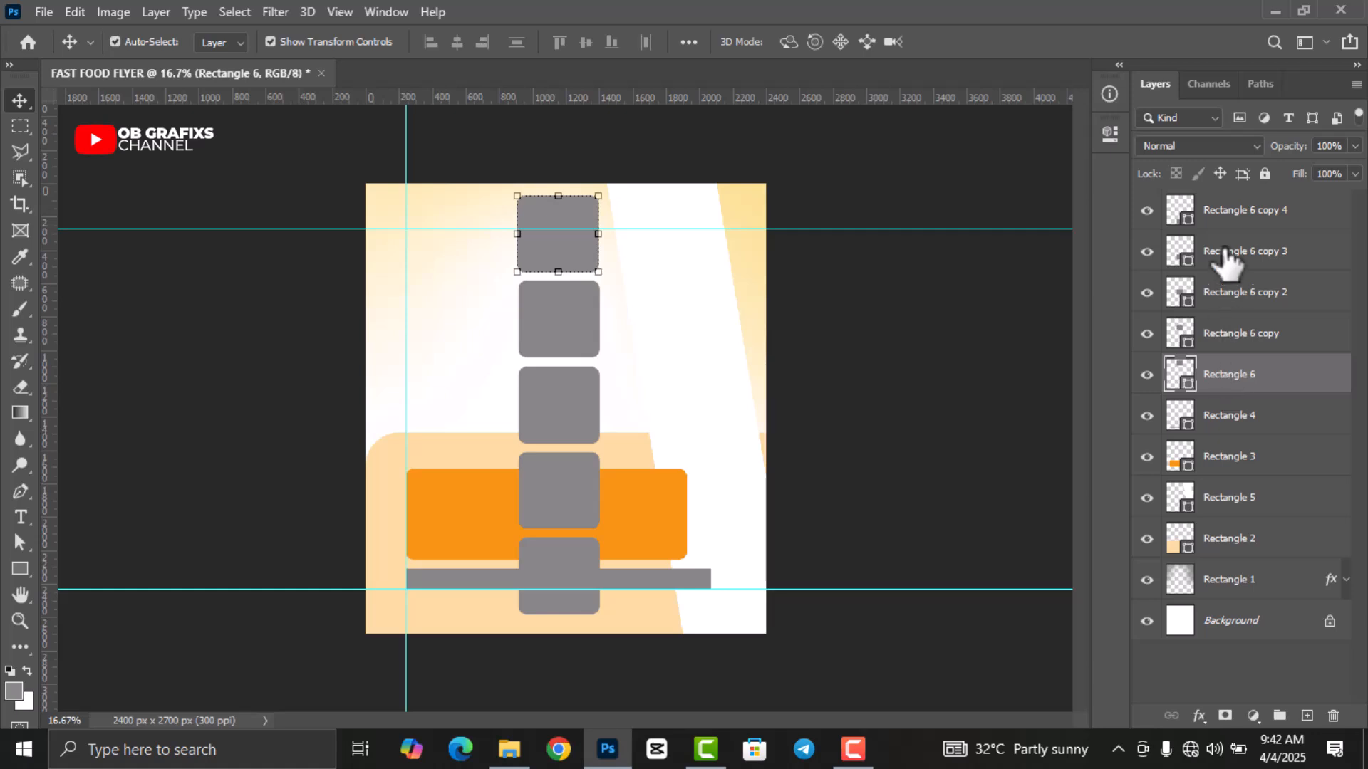
left_click(1232, 215, "shift")
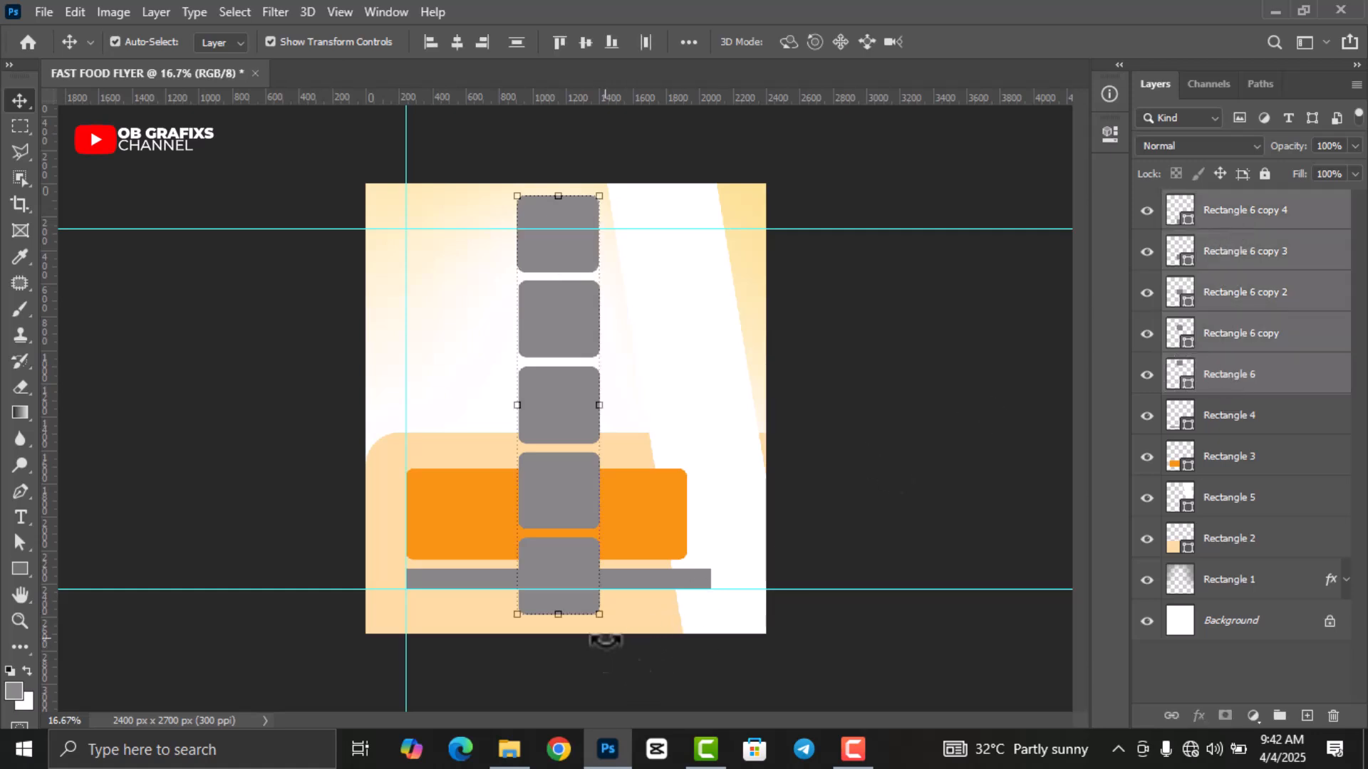
left_click_drag(617, 633, 768, 570)
left_click_drag(819, 610, 805, 616)
left_click_drag(750, 570, 804, 673)
left_click_drag(738, 510, 738, 499)
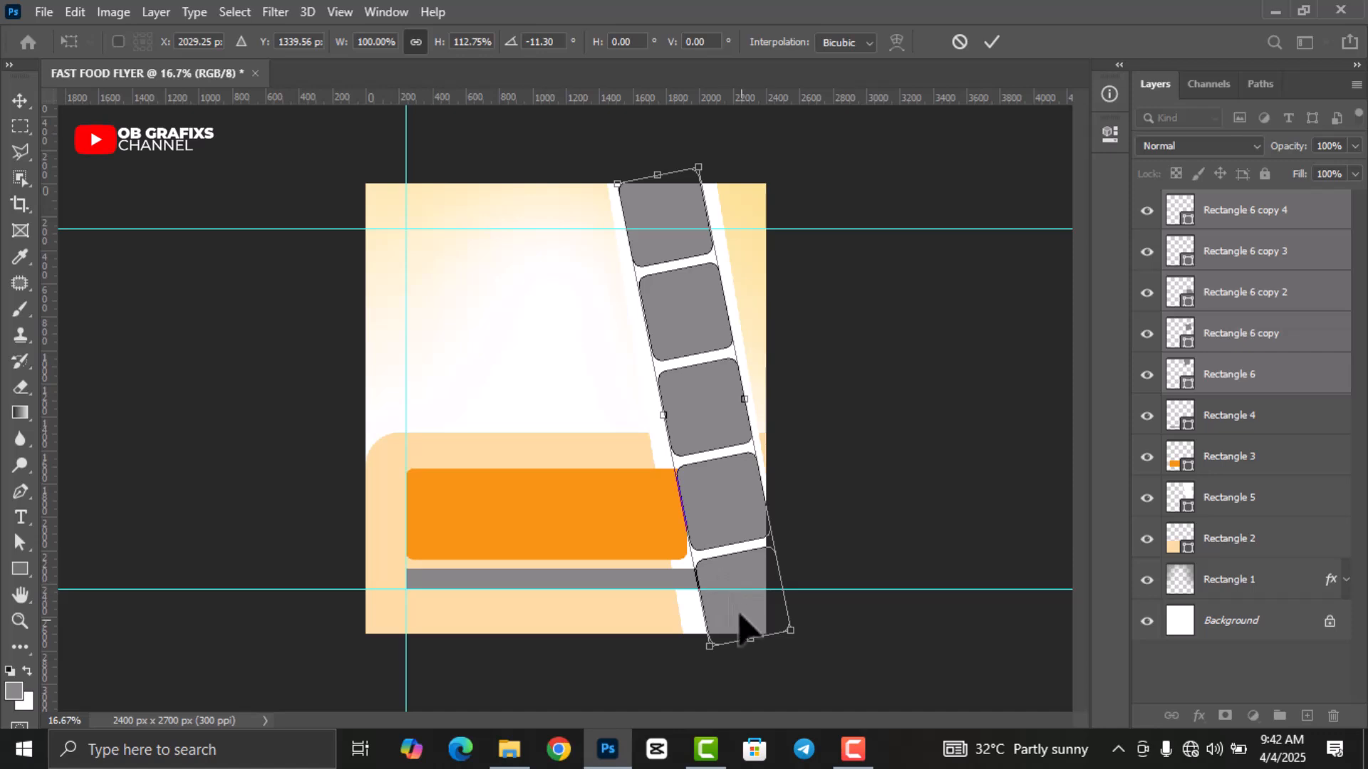
left_click_drag(811, 641, 805, 642)
left_click_drag(720, 624, 714, 610)
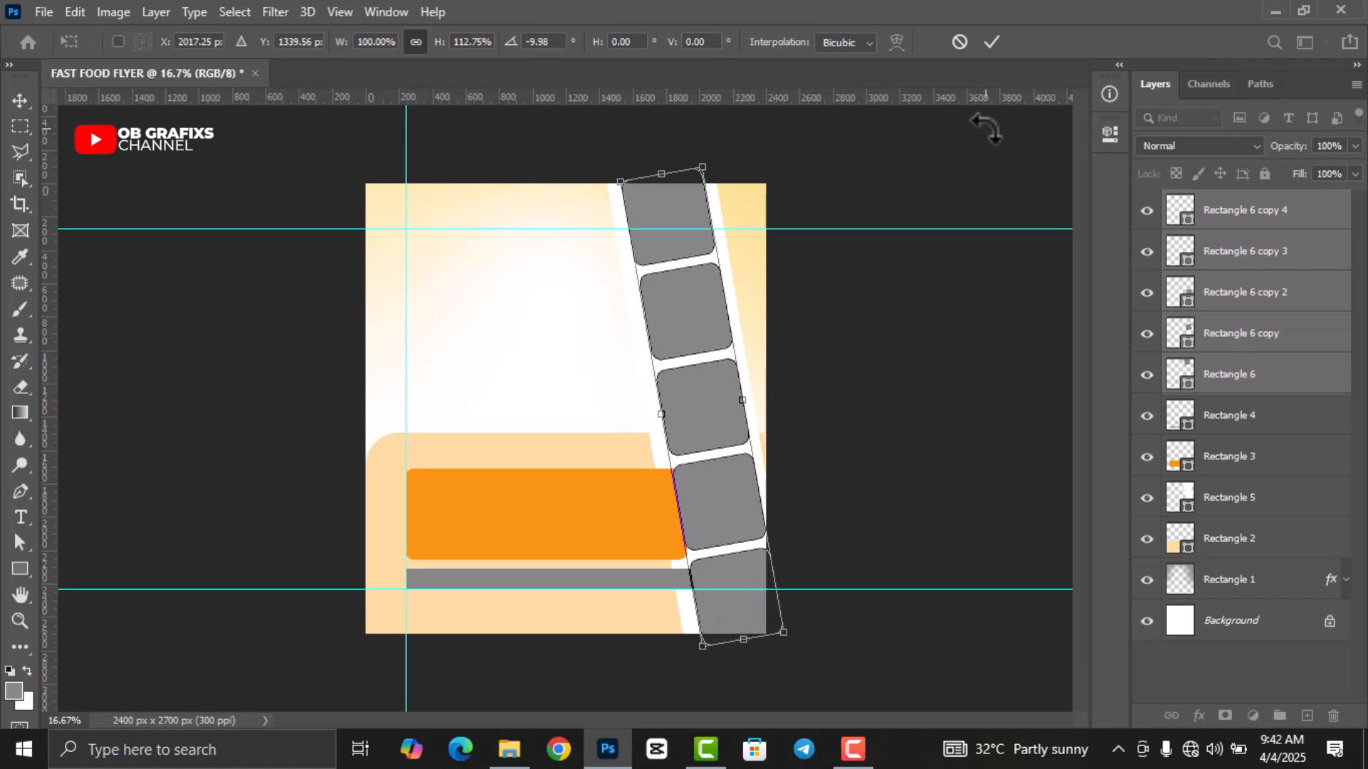
left_click(992, 41)
left_click_drag(1282, 344, 1280, 716)
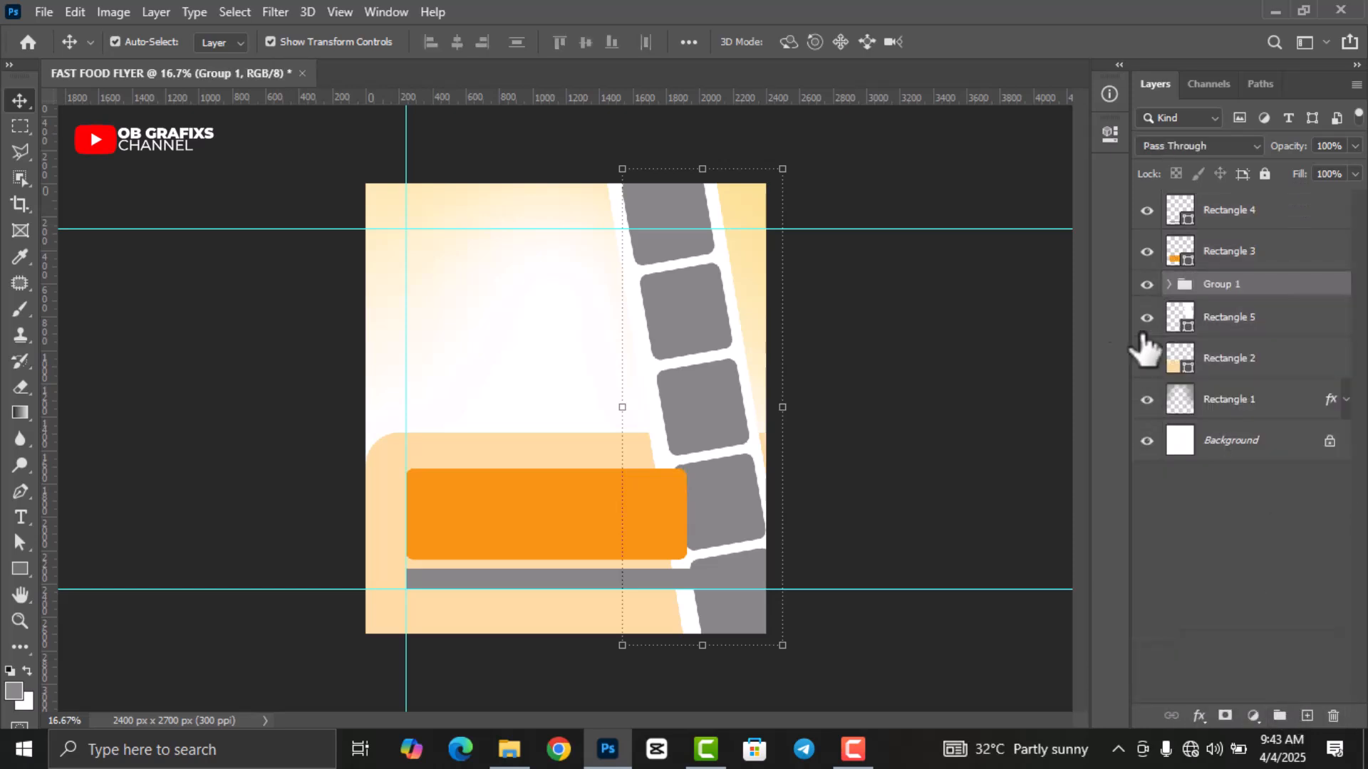
Finish Group 1, then select Rectangle 4, the grey bar under the orange box, and show its Properties.
left_click(919, 346)
left_click(598, 581)
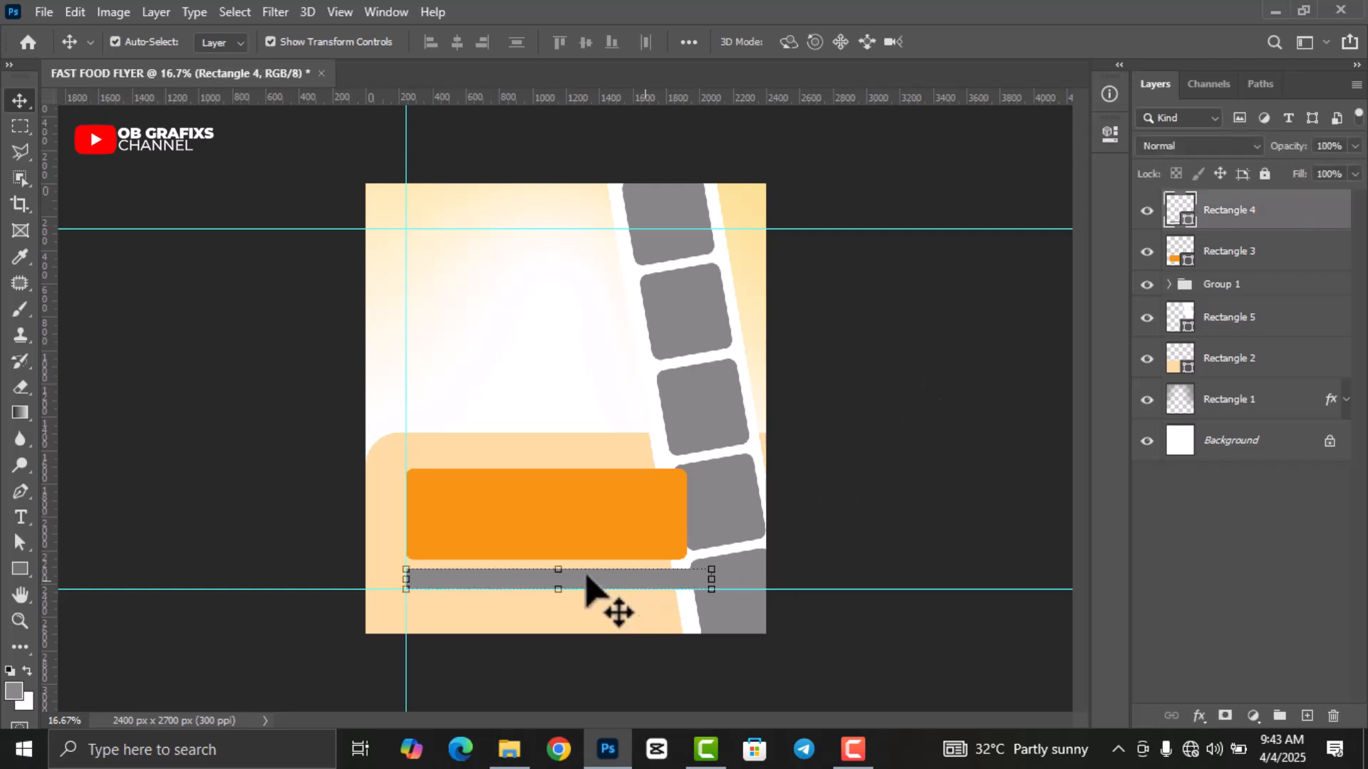
left_click(893, 508)
scroll(589, 650, "up", 2)
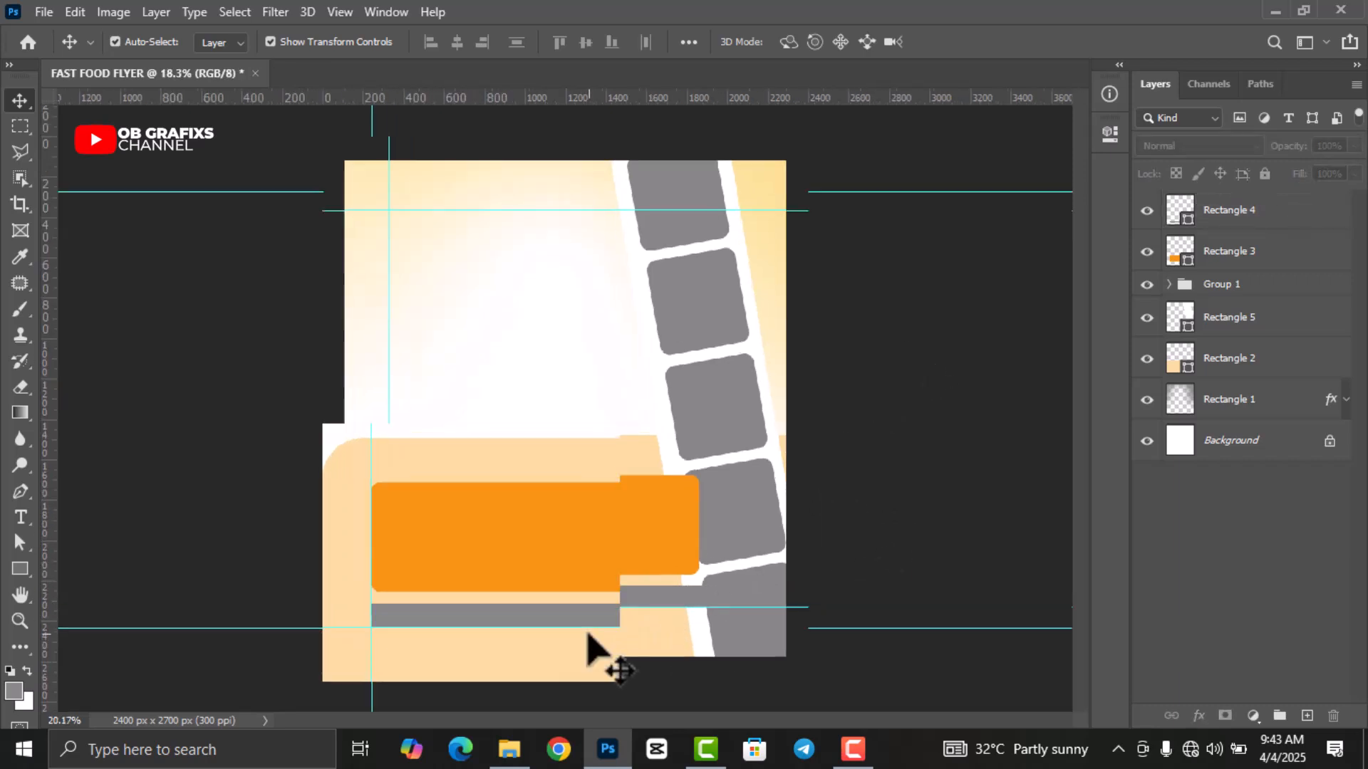
left_click(543, 615)
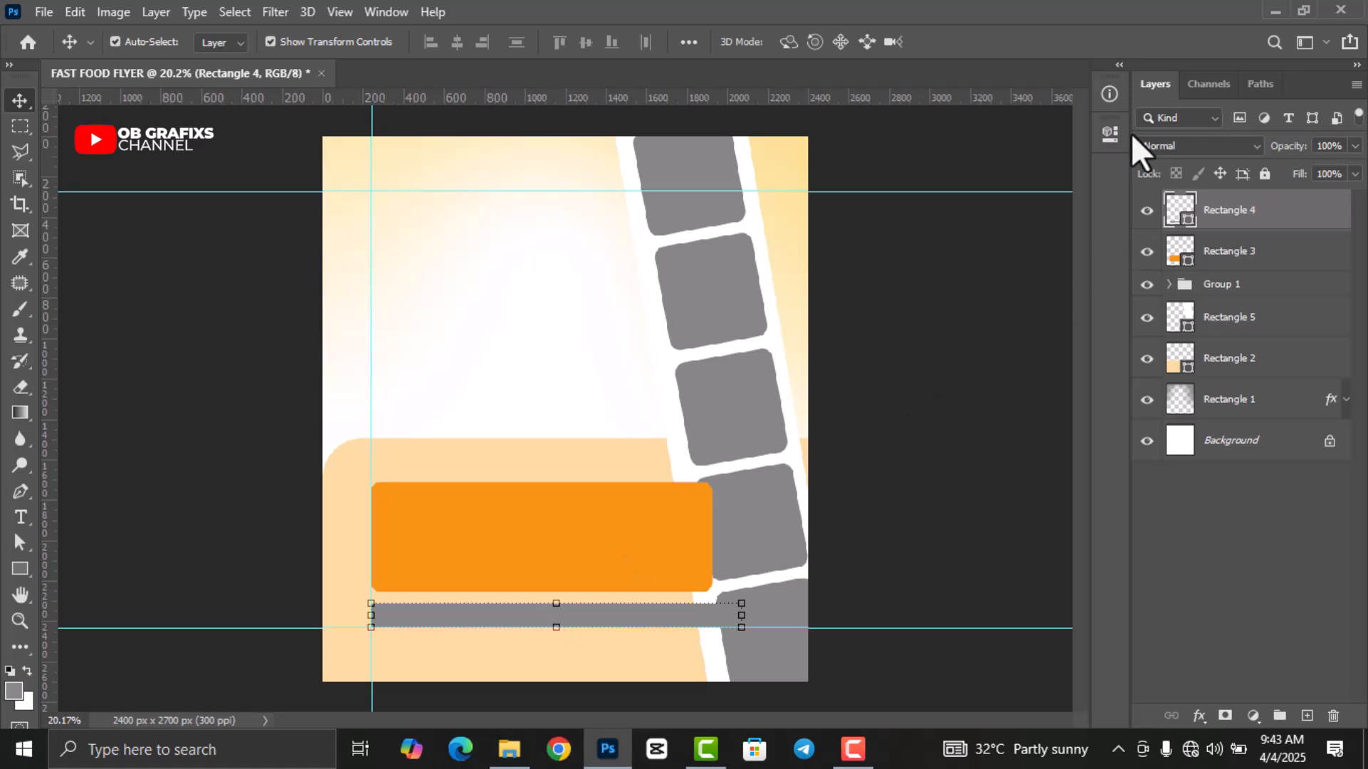
left_click(1111, 134)
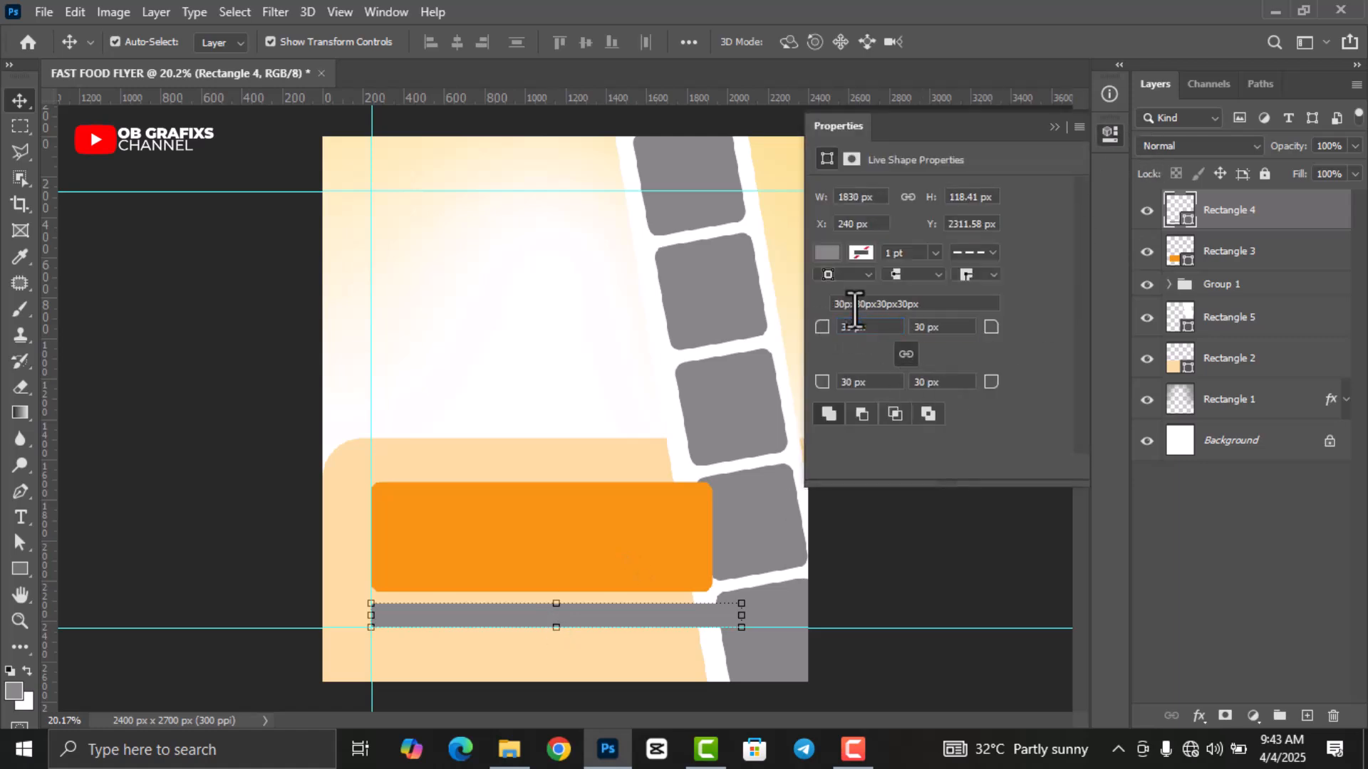
Add a Gradient Overlay to the bar with a B50909 left colour stop.
left_click(1201, 718)
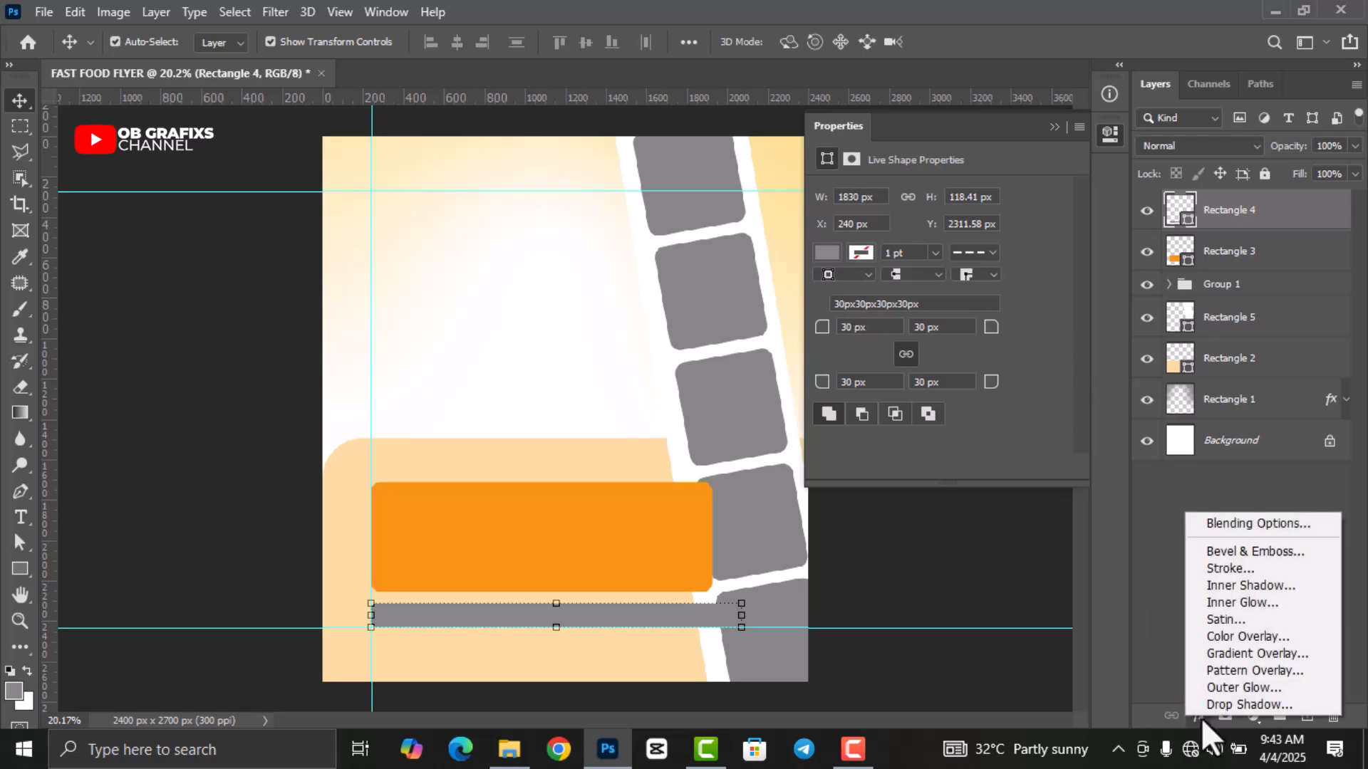
left_click(1212, 651)
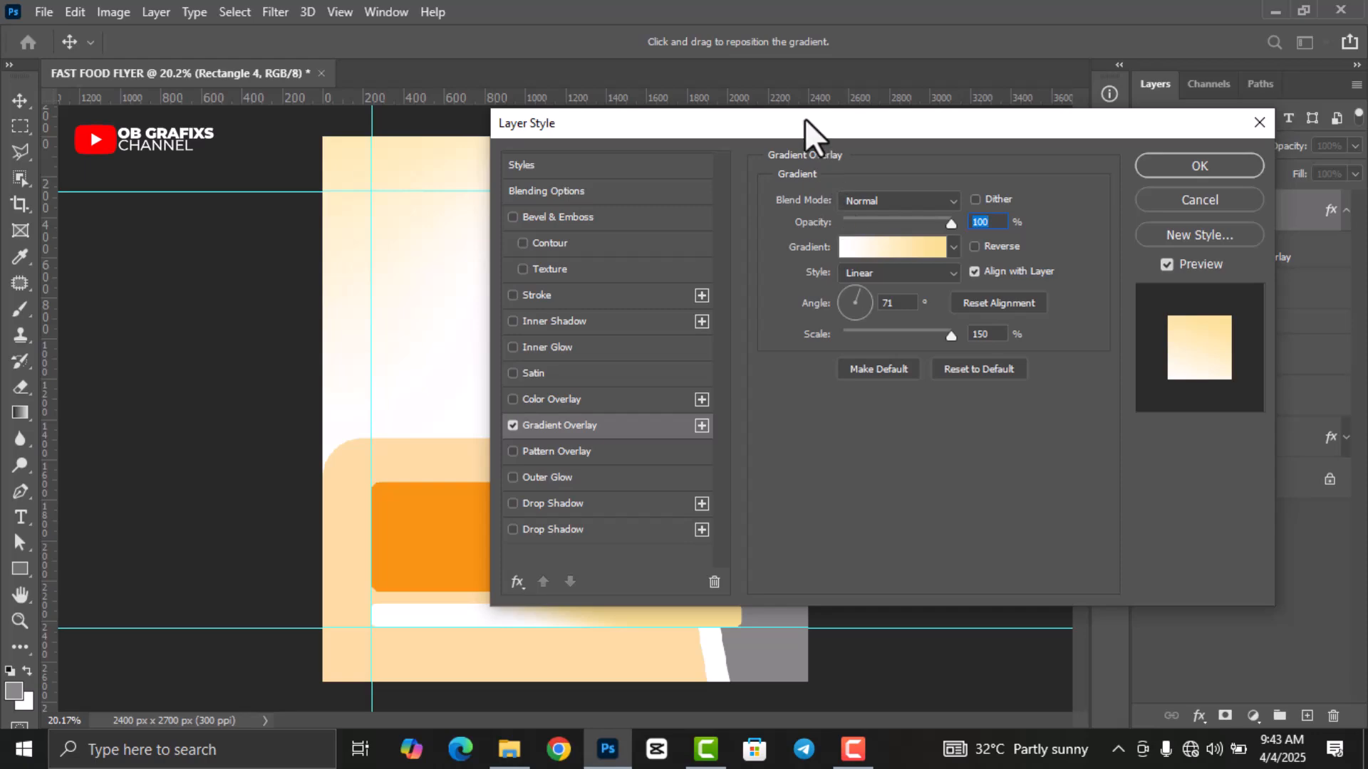
left_click_drag(805, 118, 919, 114)
left_click(969, 245)
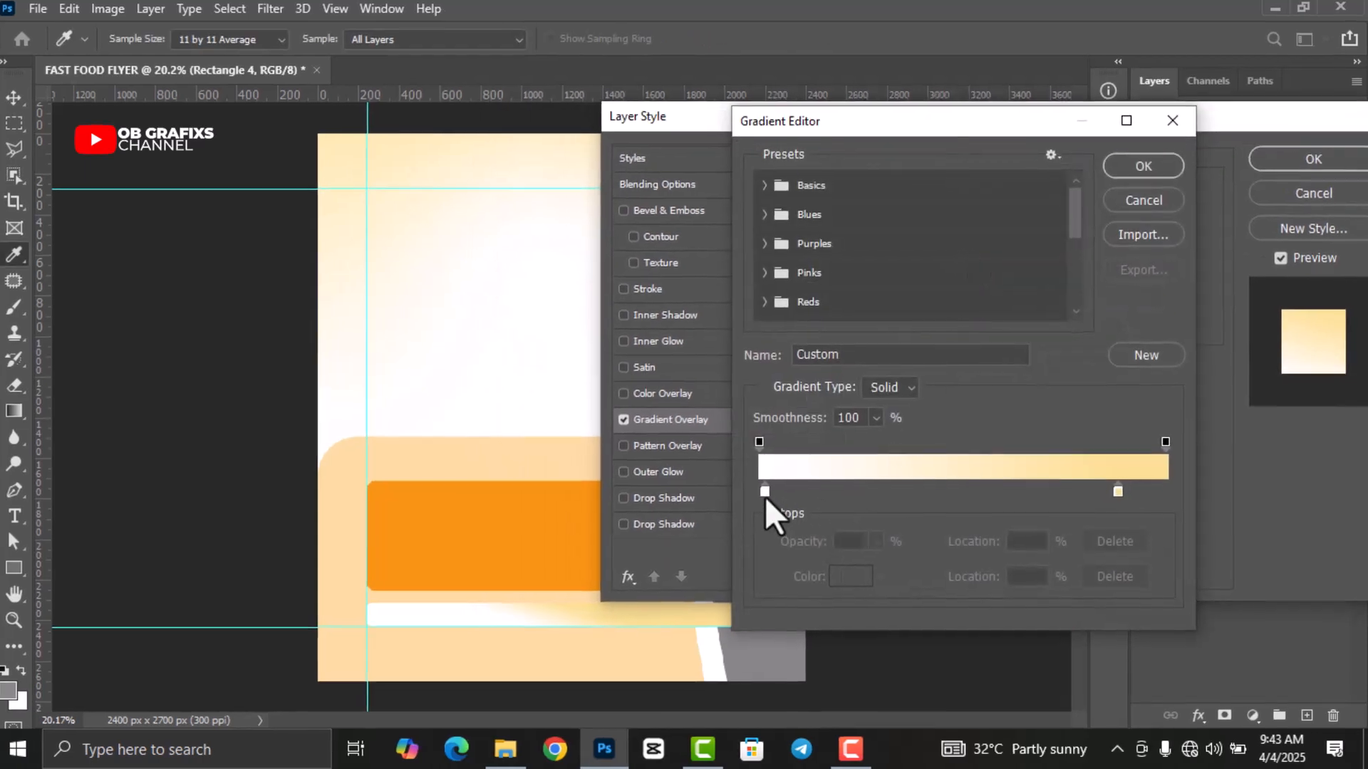
double_click(766, 491)
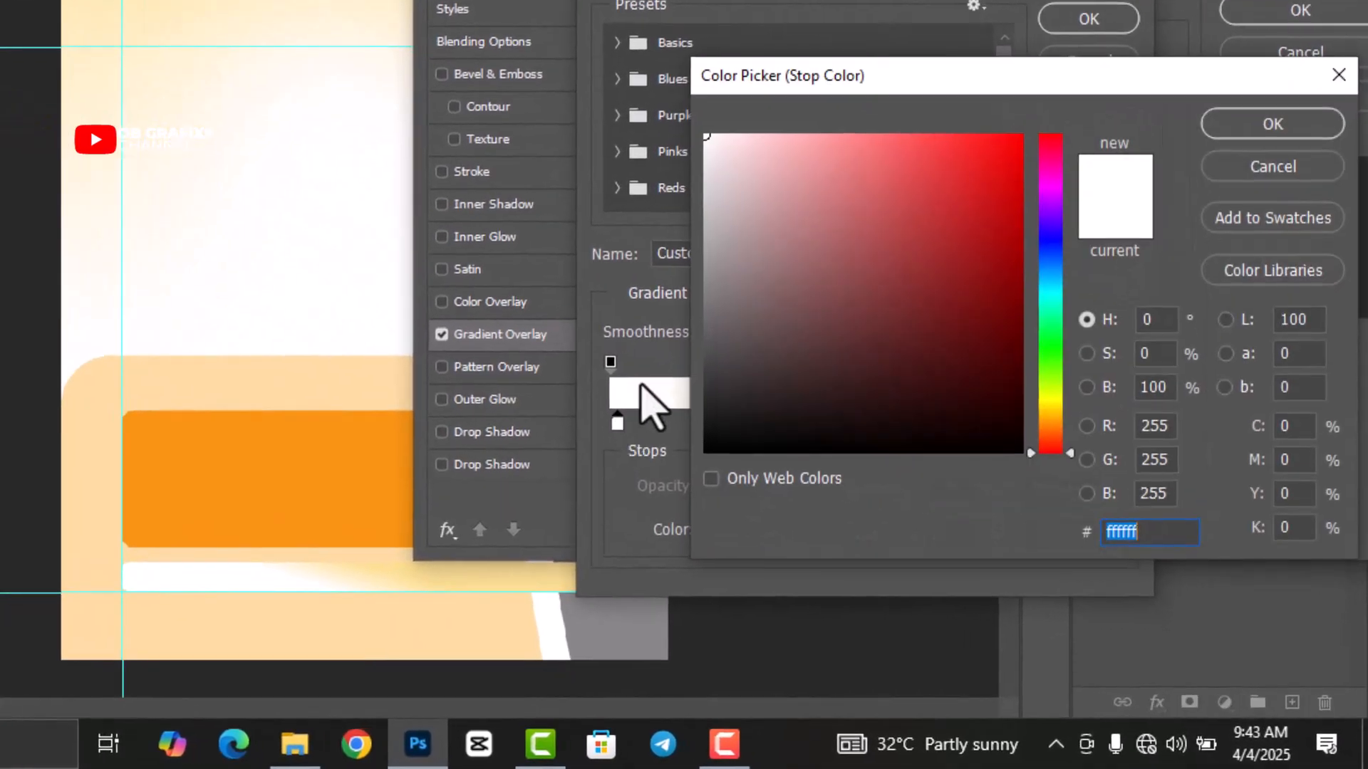
type("B509")
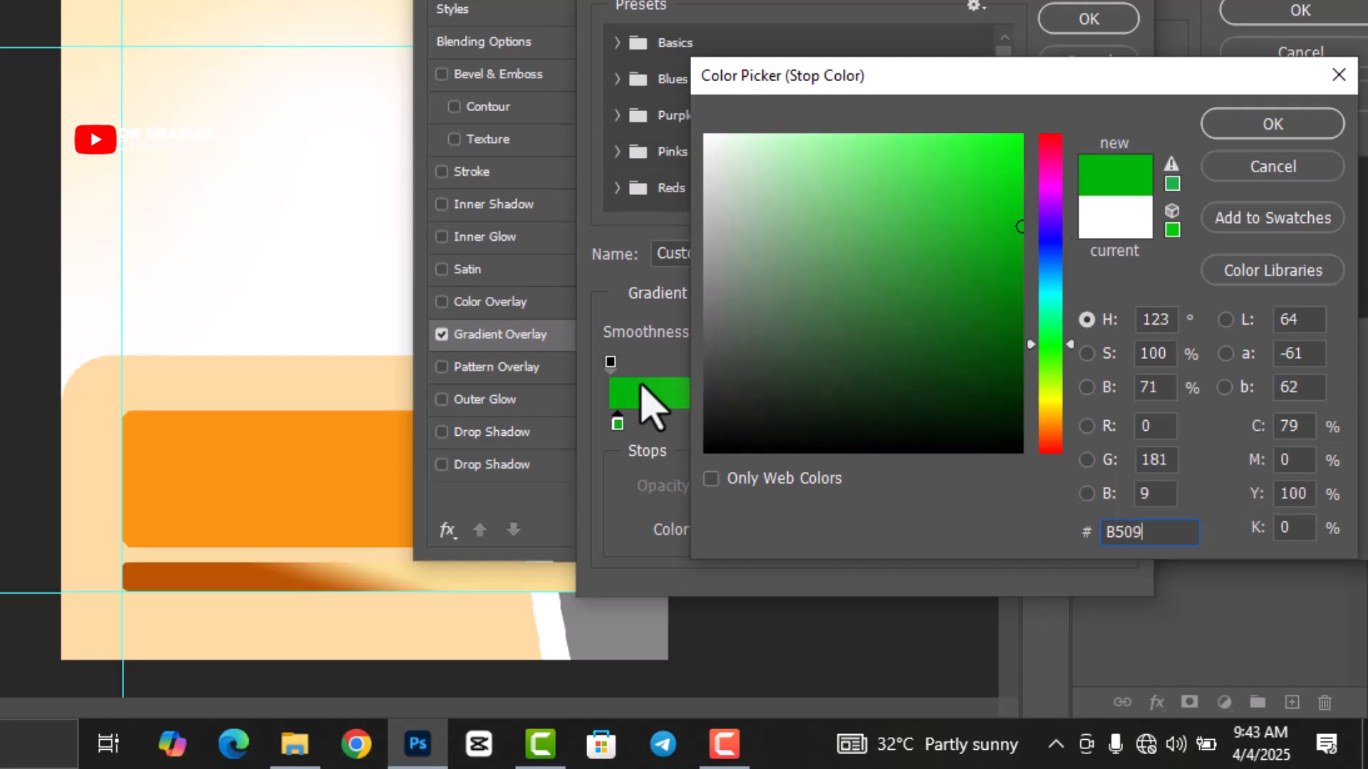
type("09")
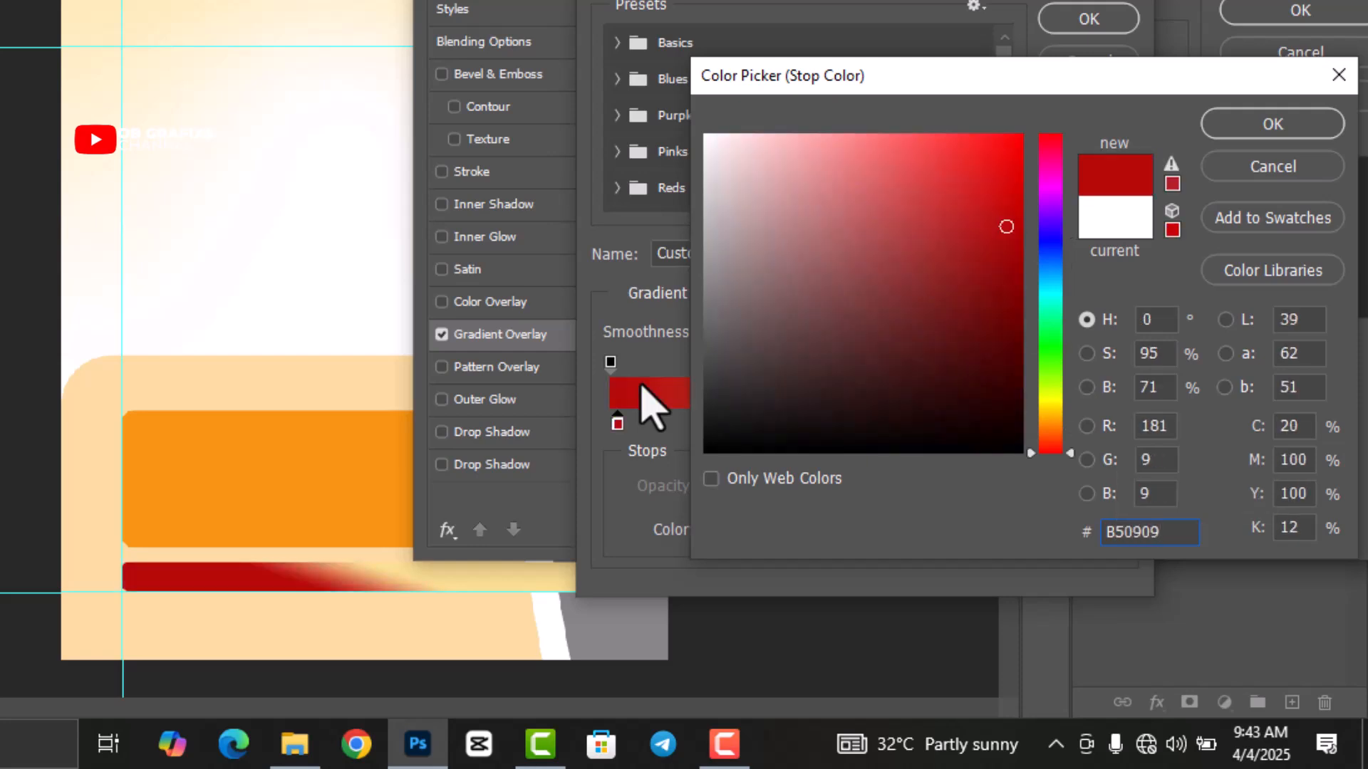
left_click(1231, 126)
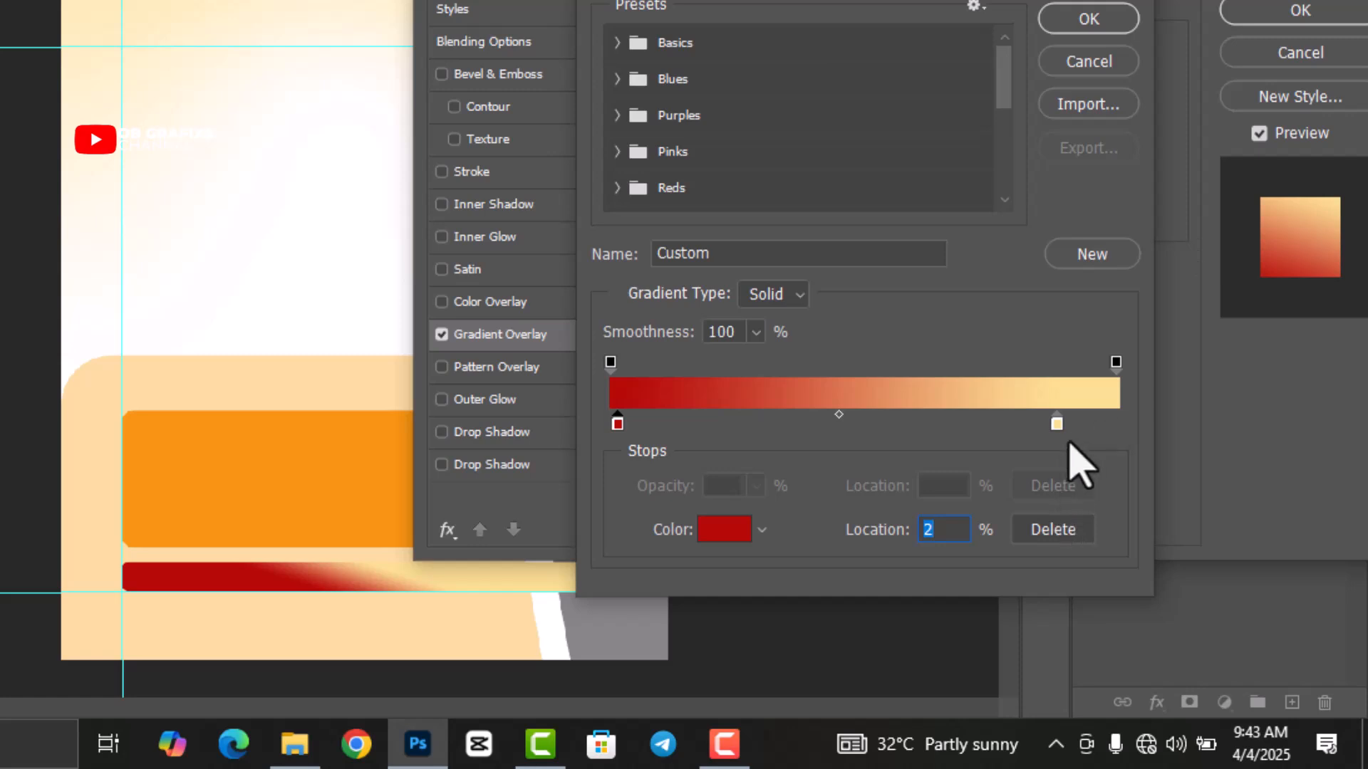
Set the right gradient stop to 3A0101 and the angle to 17°, then apply.
double_click(1056, 424)
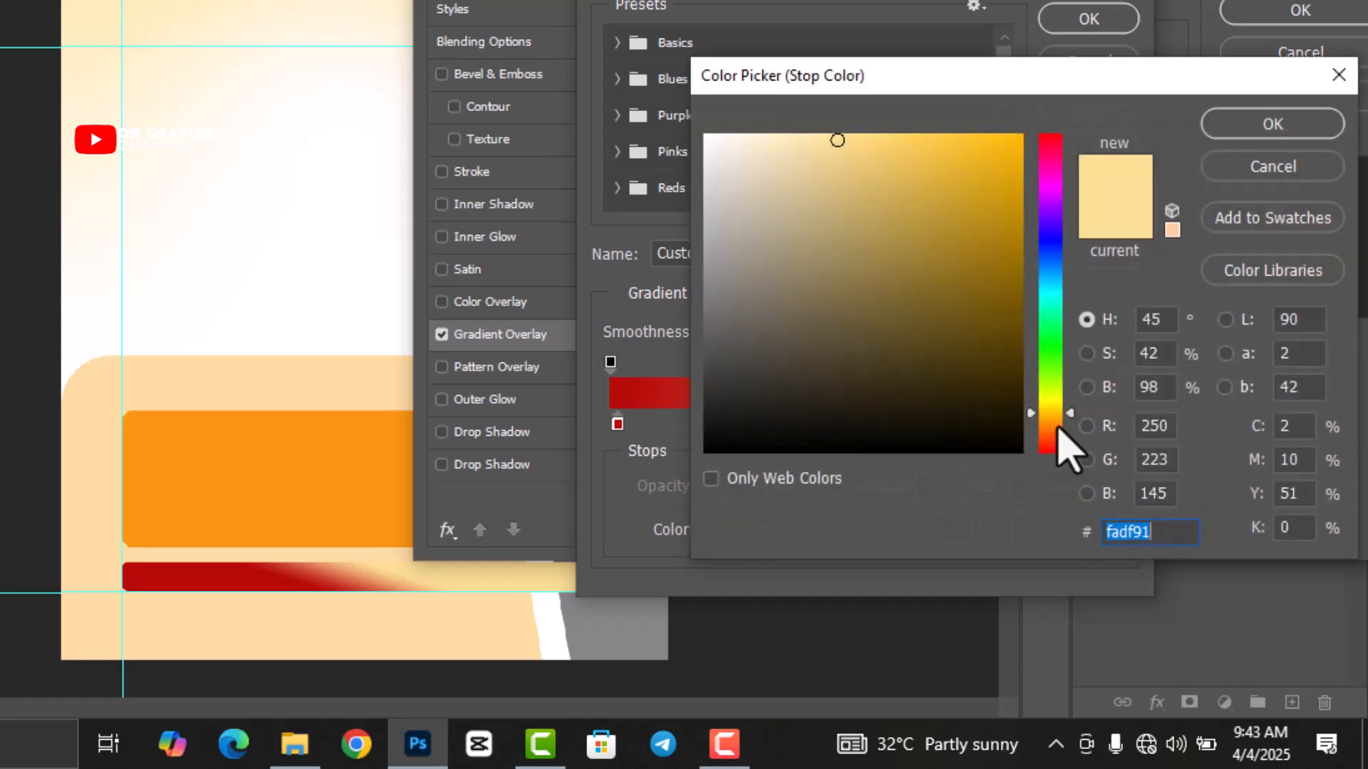
type("3A0101")
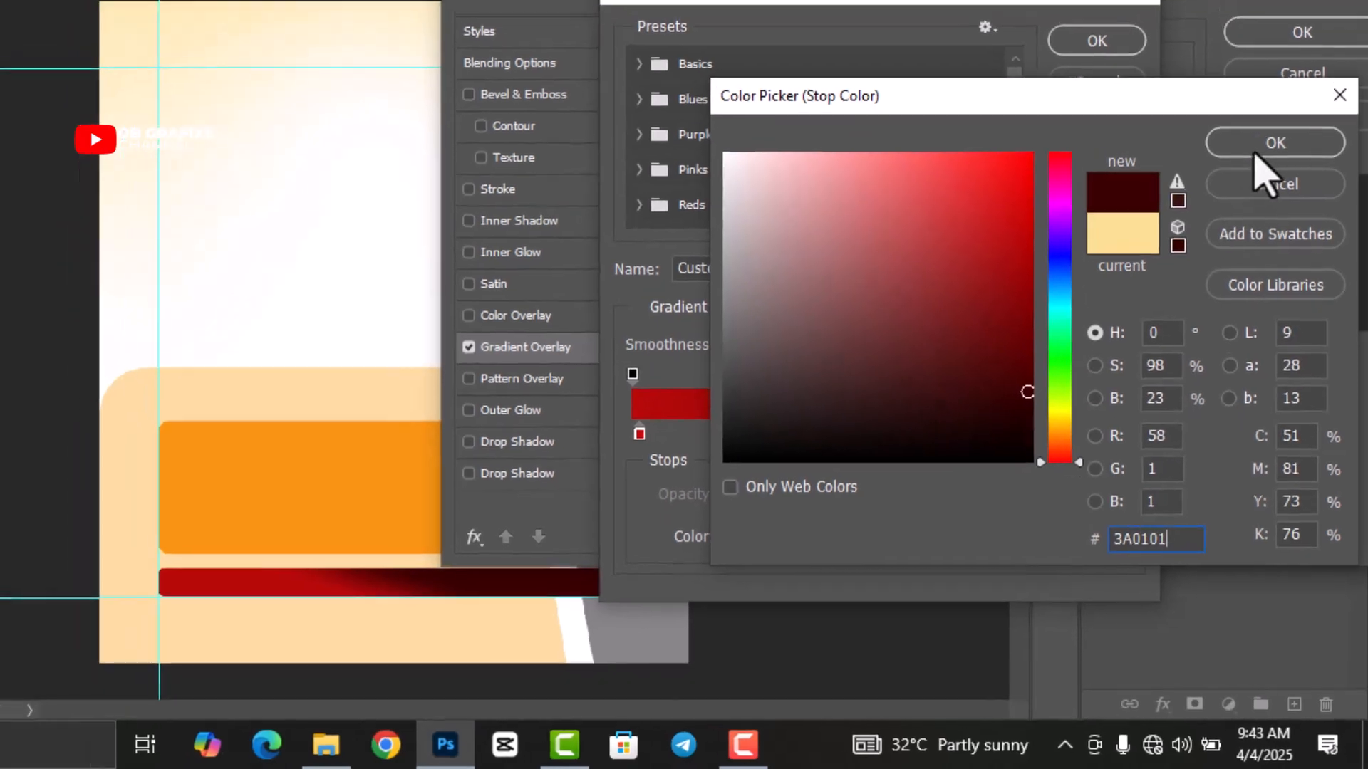
left_click(1268, 127)
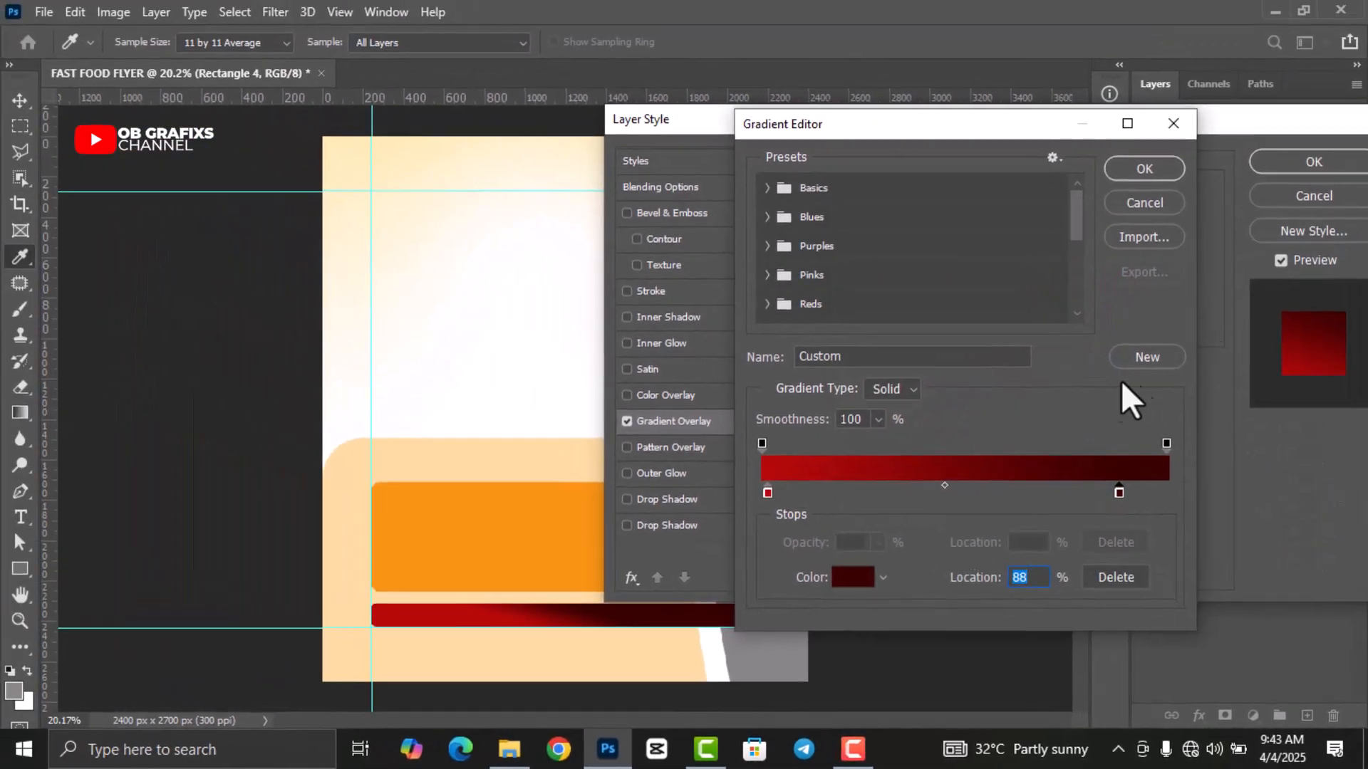
left_click(1141, 171)
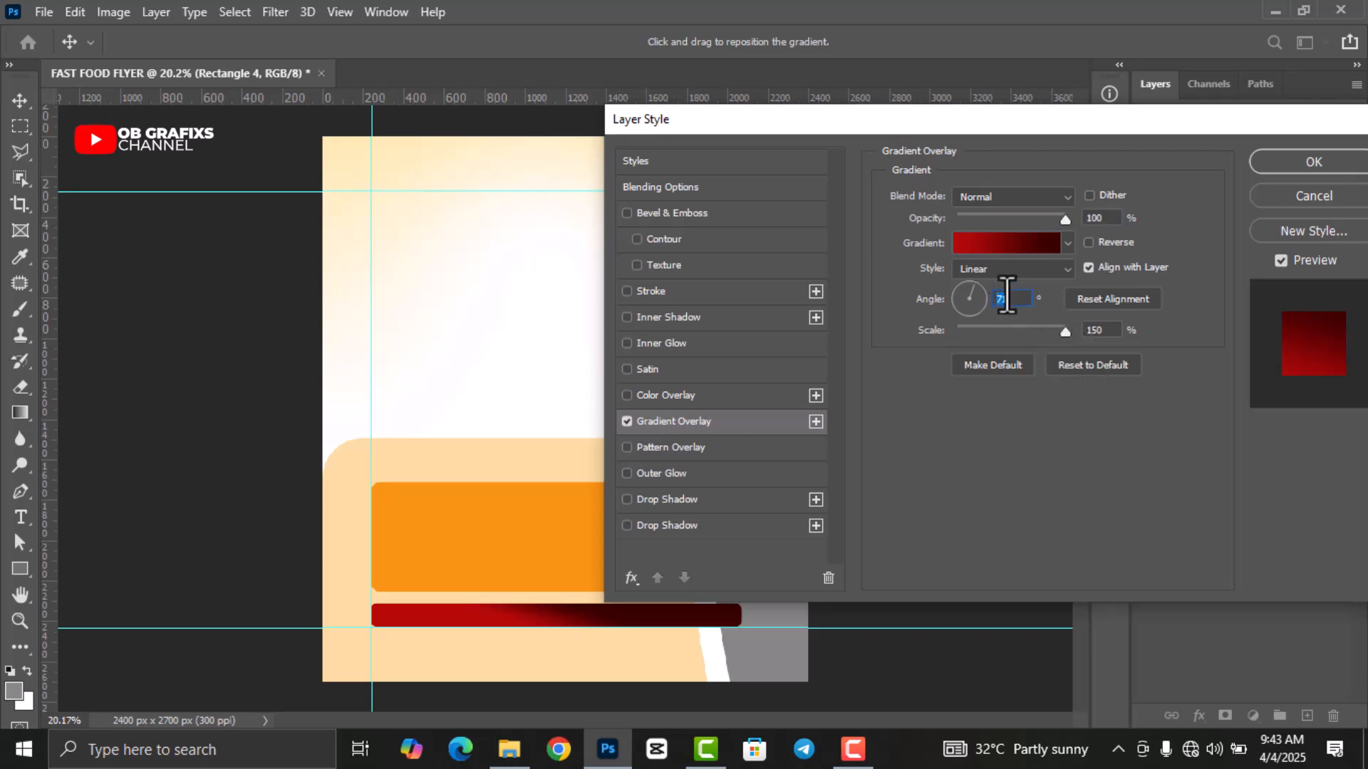
type("17")
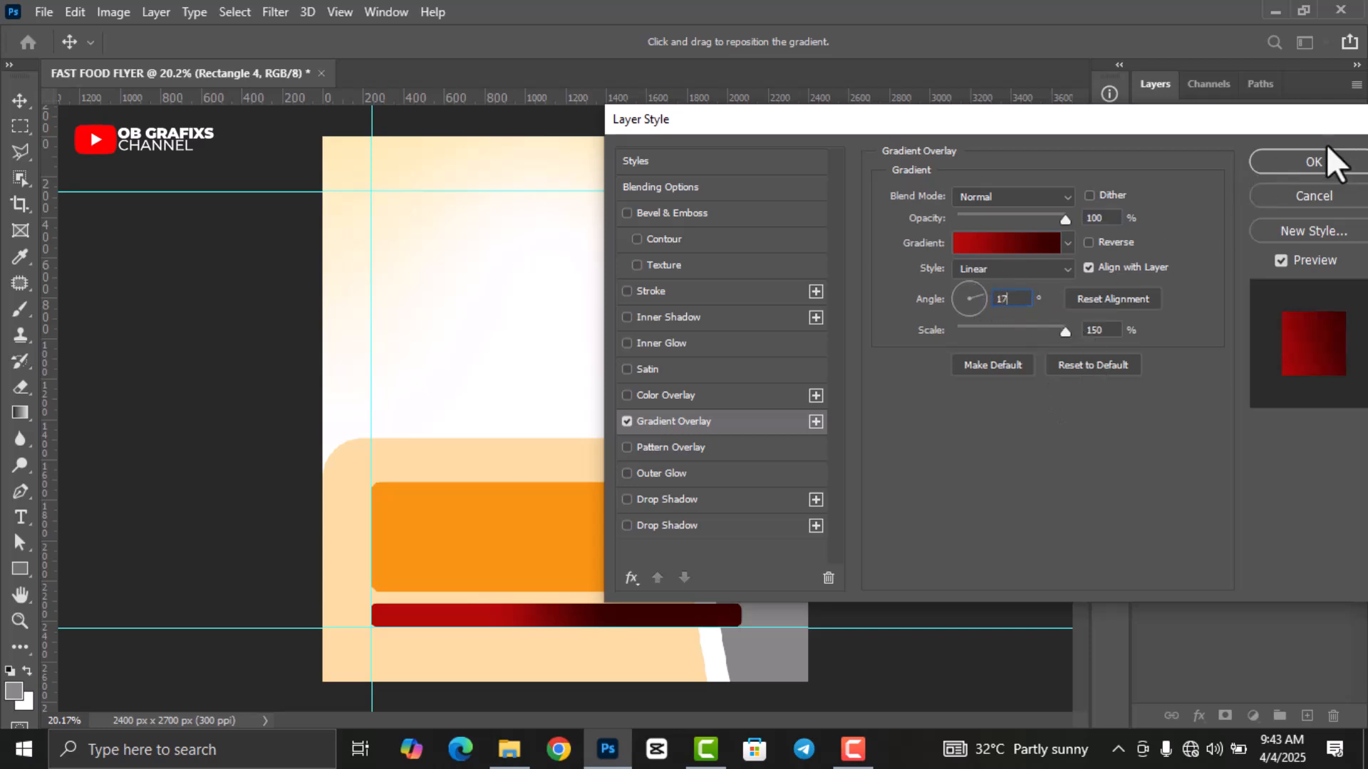
left_click_drag(1254, 125, 993, 141)
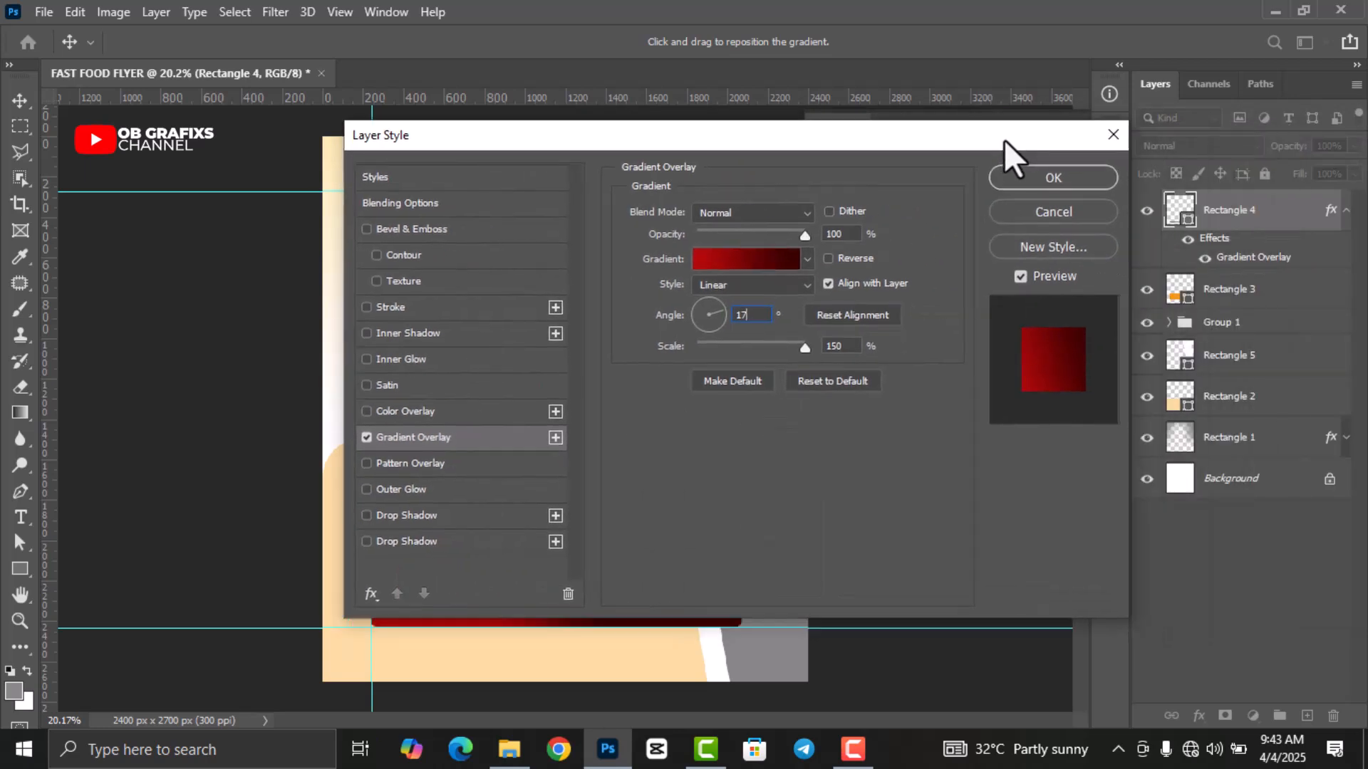
left_click(1054, 176)
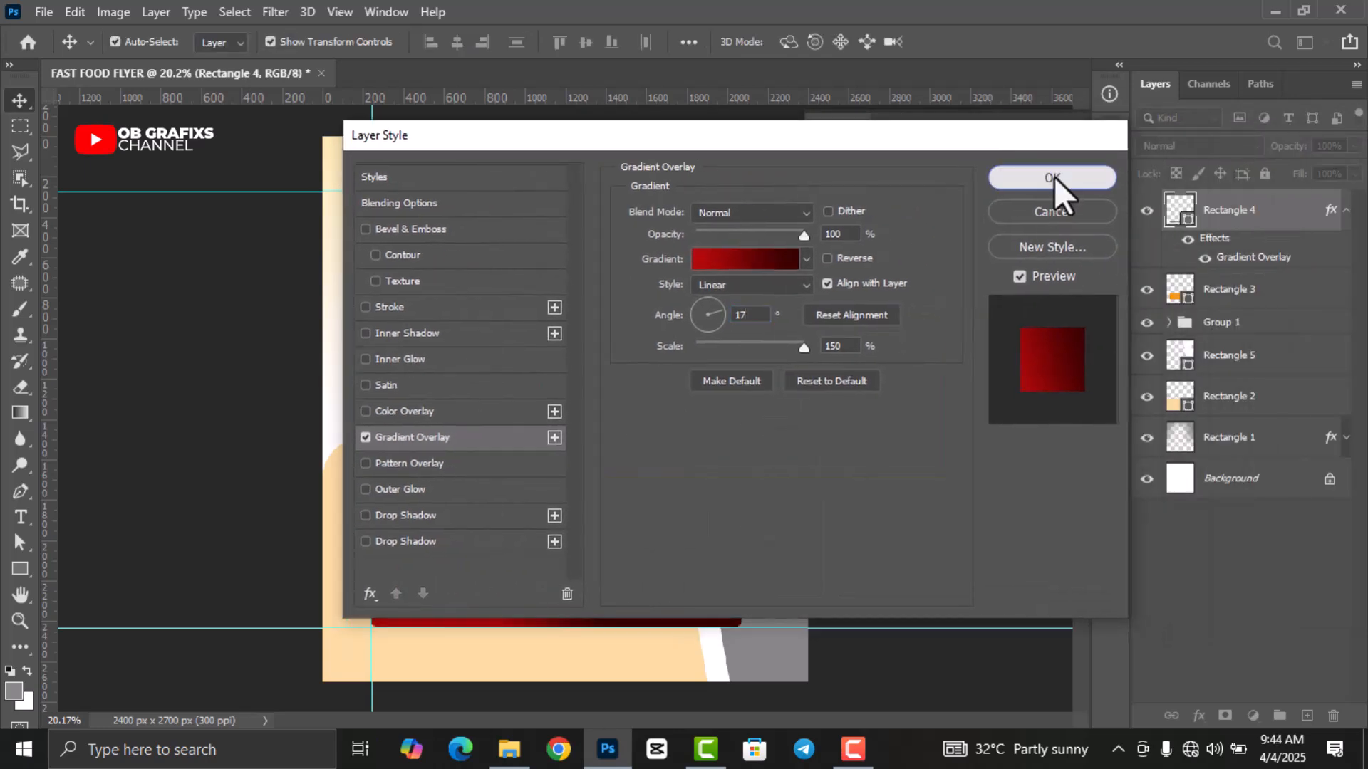
Draw a small grey circle and move it to the top-left guide corner.
left_click(1110, 134)
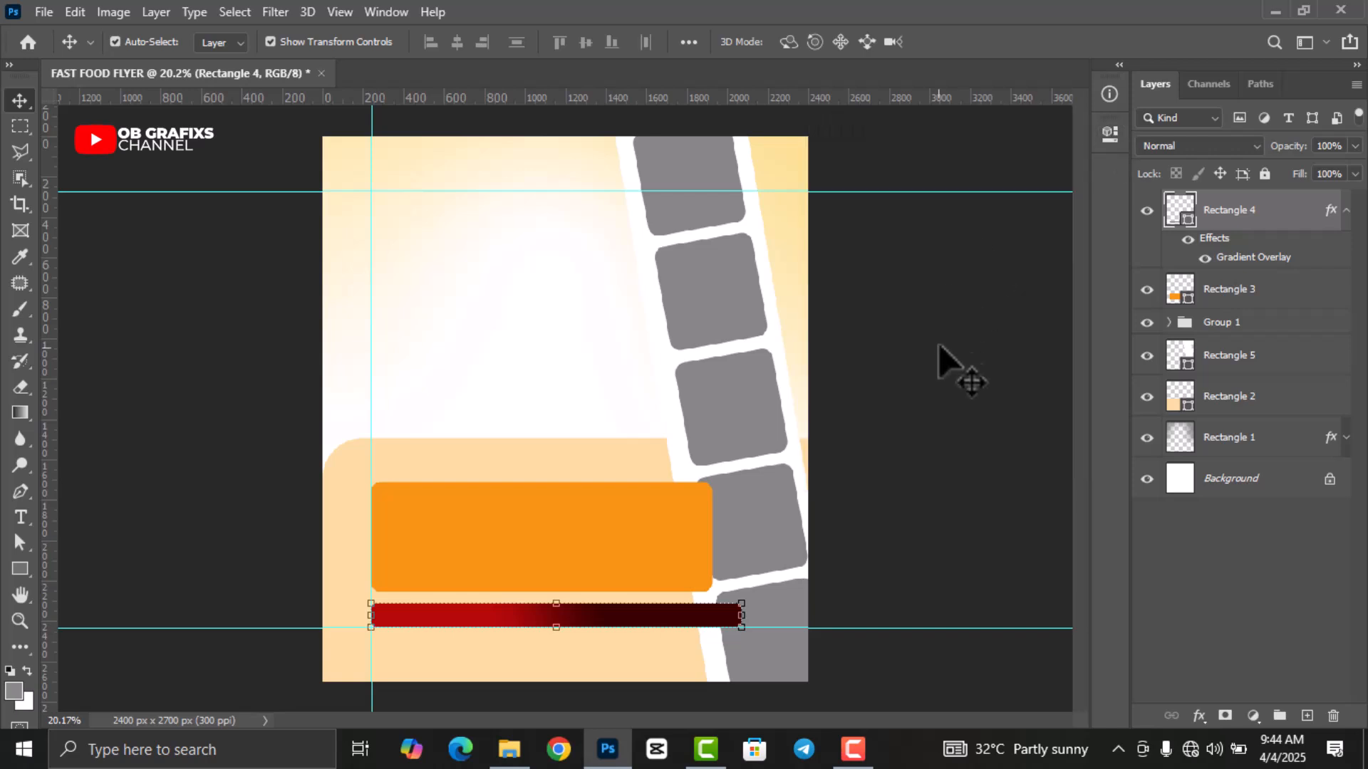
left_click(925, 347)
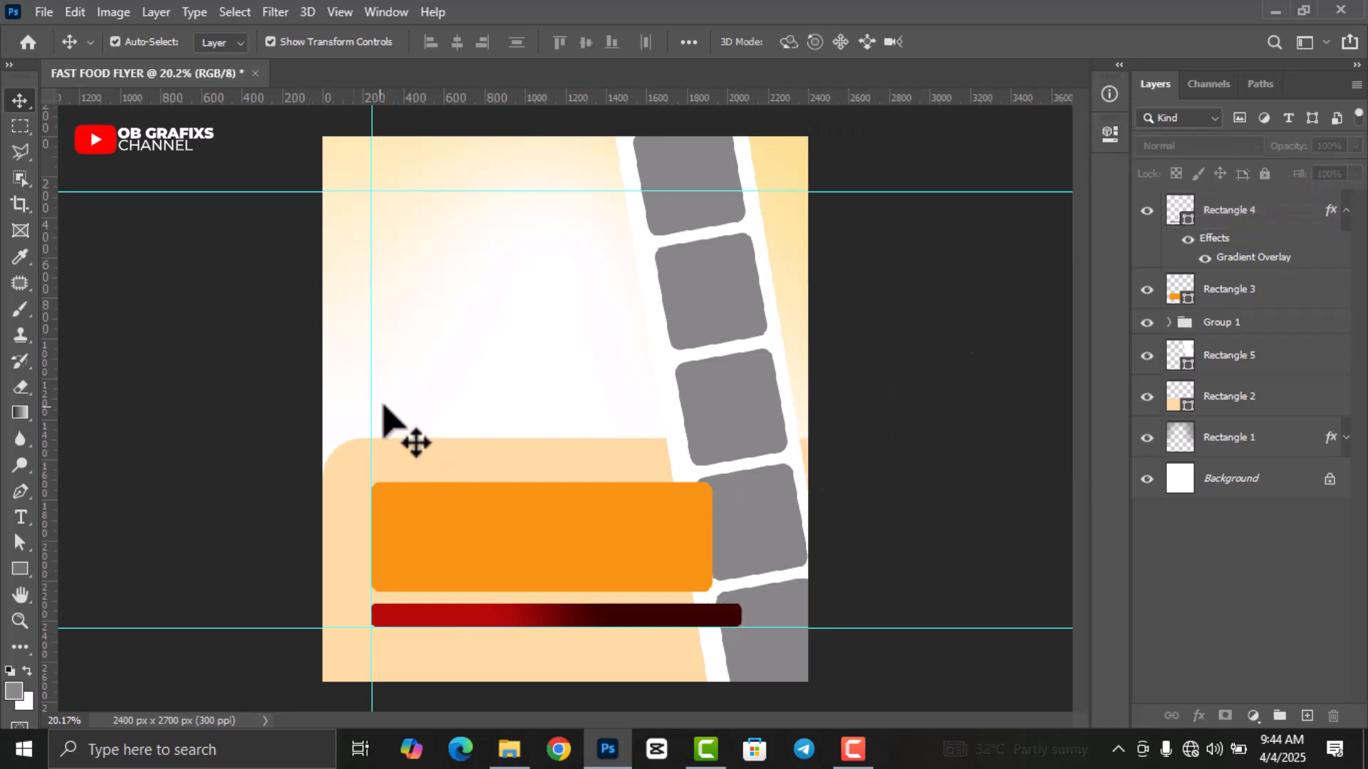
left_click(16, 570)
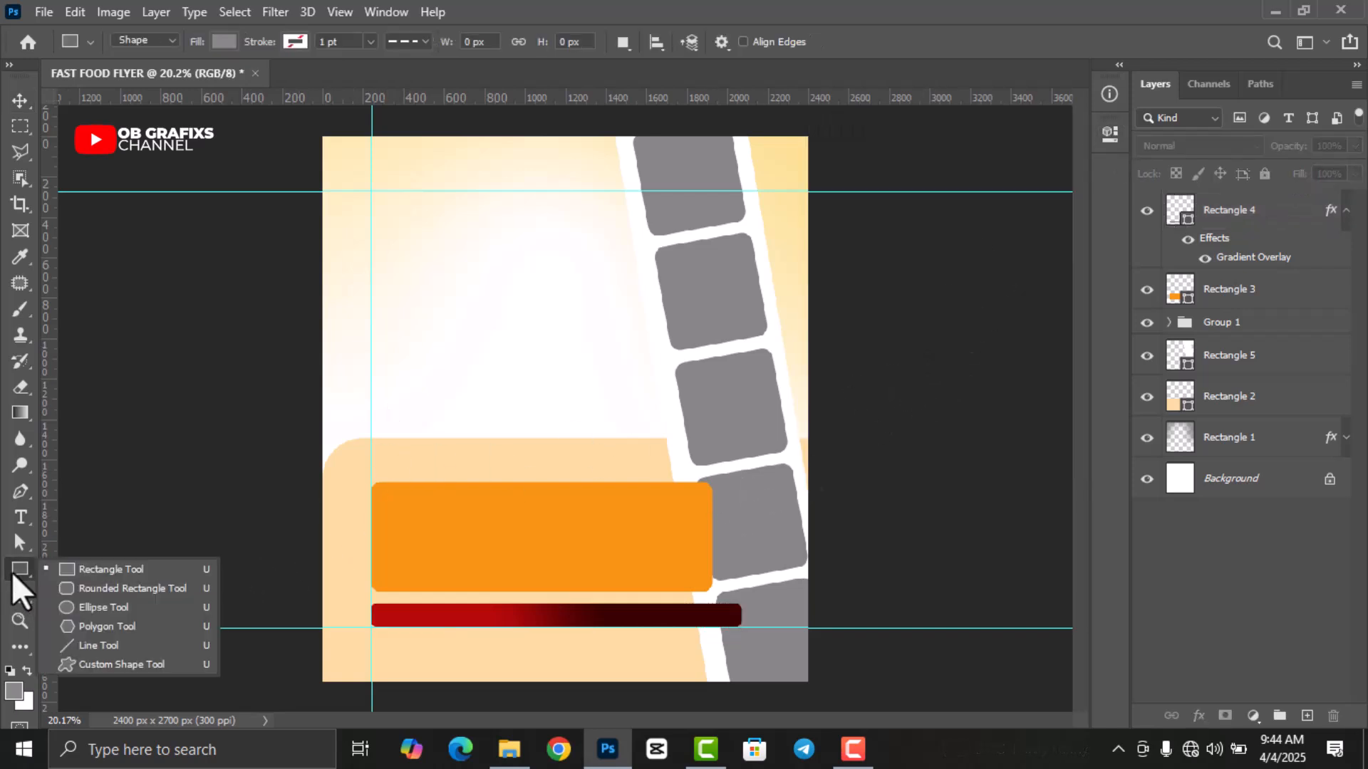
left_click(76, 607)
left_click_drag(409, 219, 447, 259)
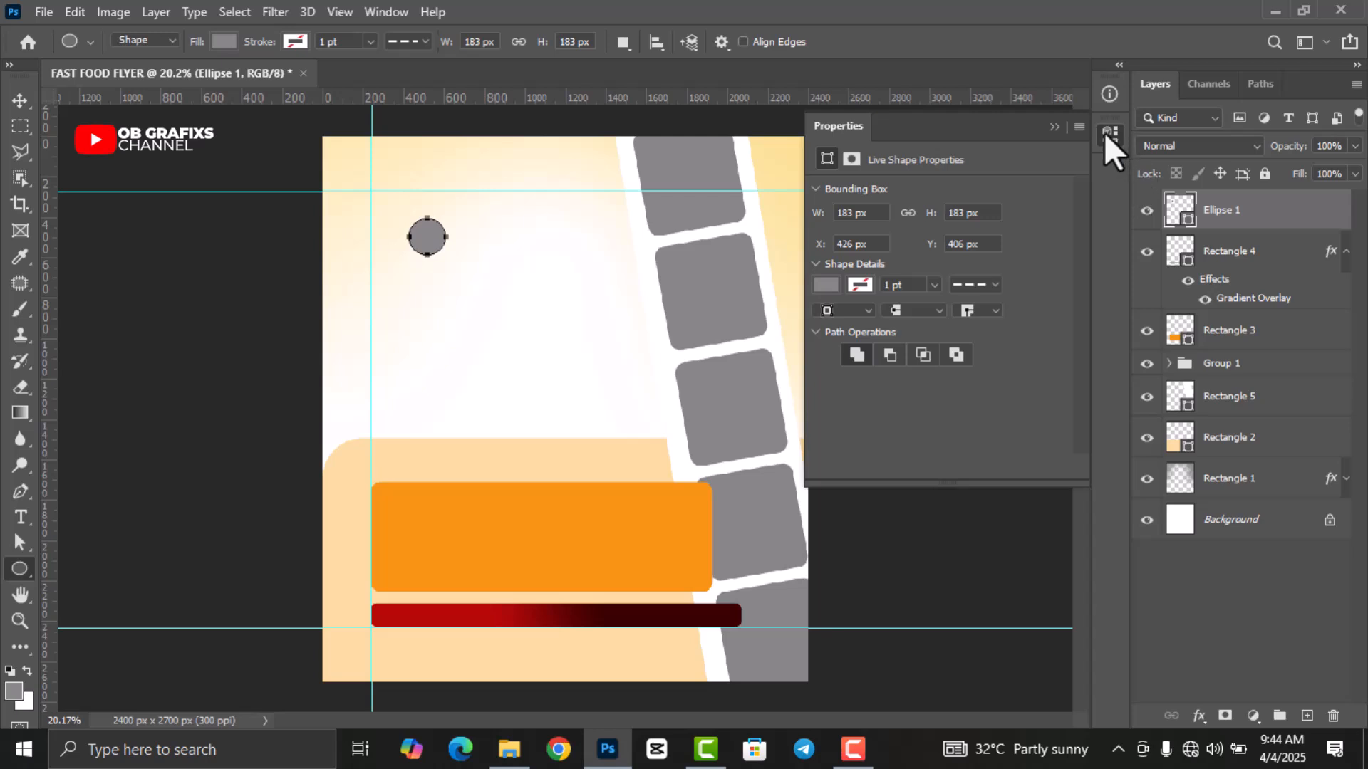
left_click(1109, 134)
left_click(17, 102)
left_click_drag(431, 258, 396, 224)
left_click(150, 423)
Draw a grey rectangular bar to the right of the circle and nudge it down slightly.
left_click(27, 570)
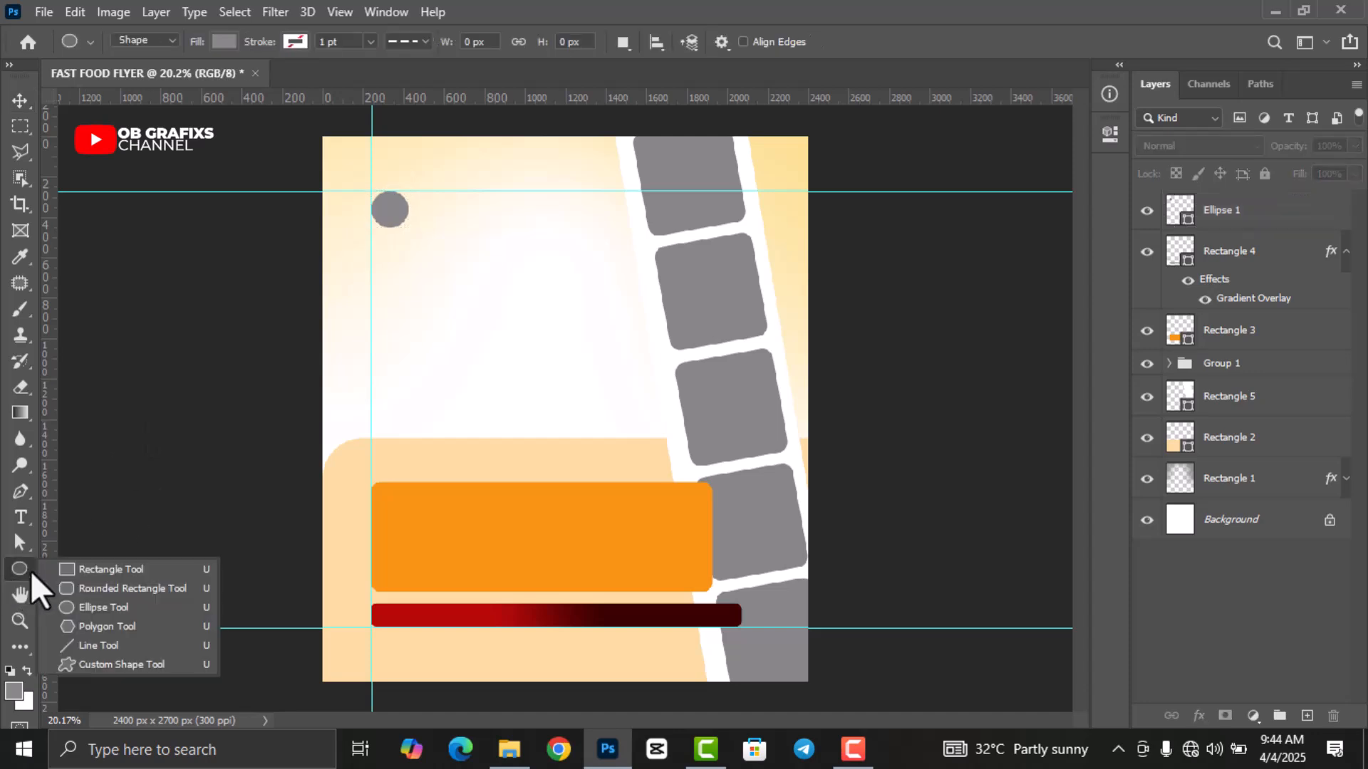
left_click(97, 568)
left_click_drag(422, 200, 514, 217)
left_click(1109, 135)
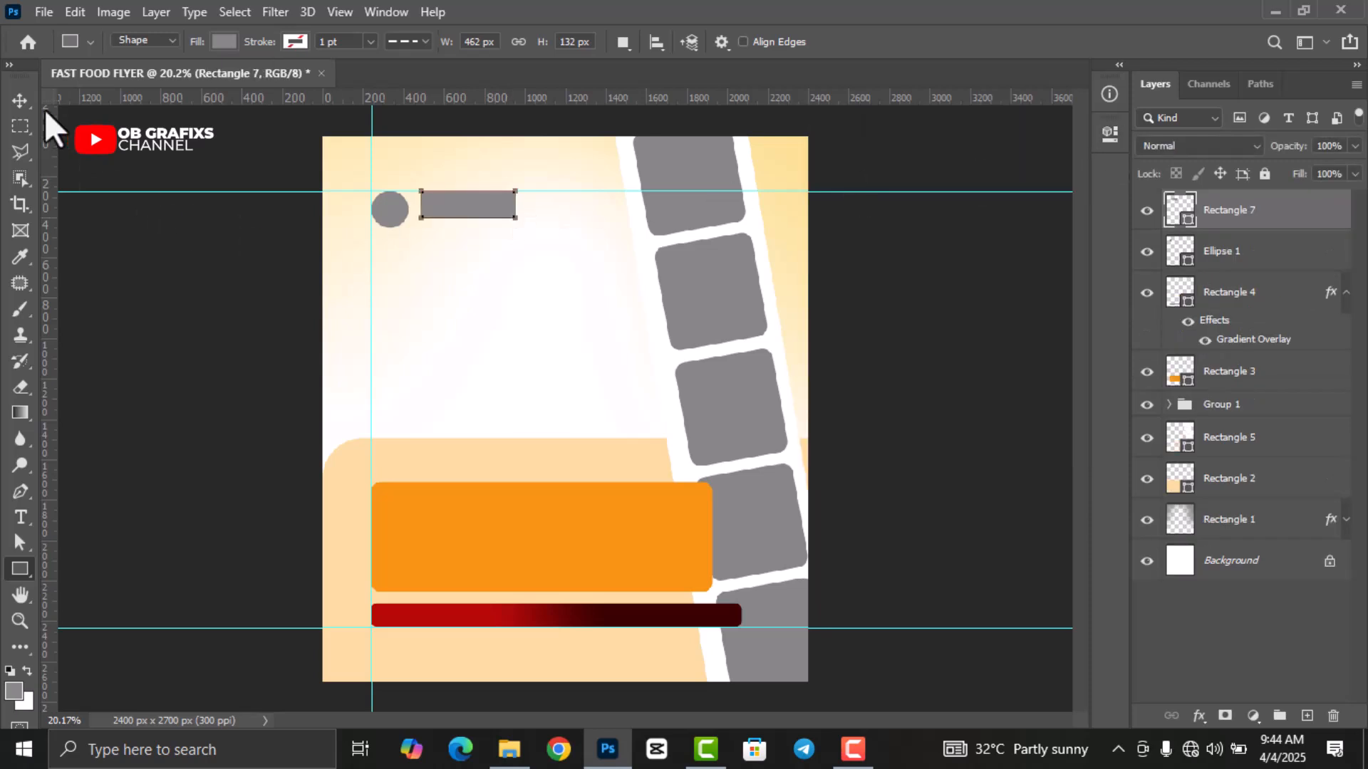
left_click(20, 100)
left_click_drag(490, 214, 489, 221)
left_click(919, 365)
Apply the red Gradient Overlay to the circle, Ellipse 1.
left_click(393, 214)
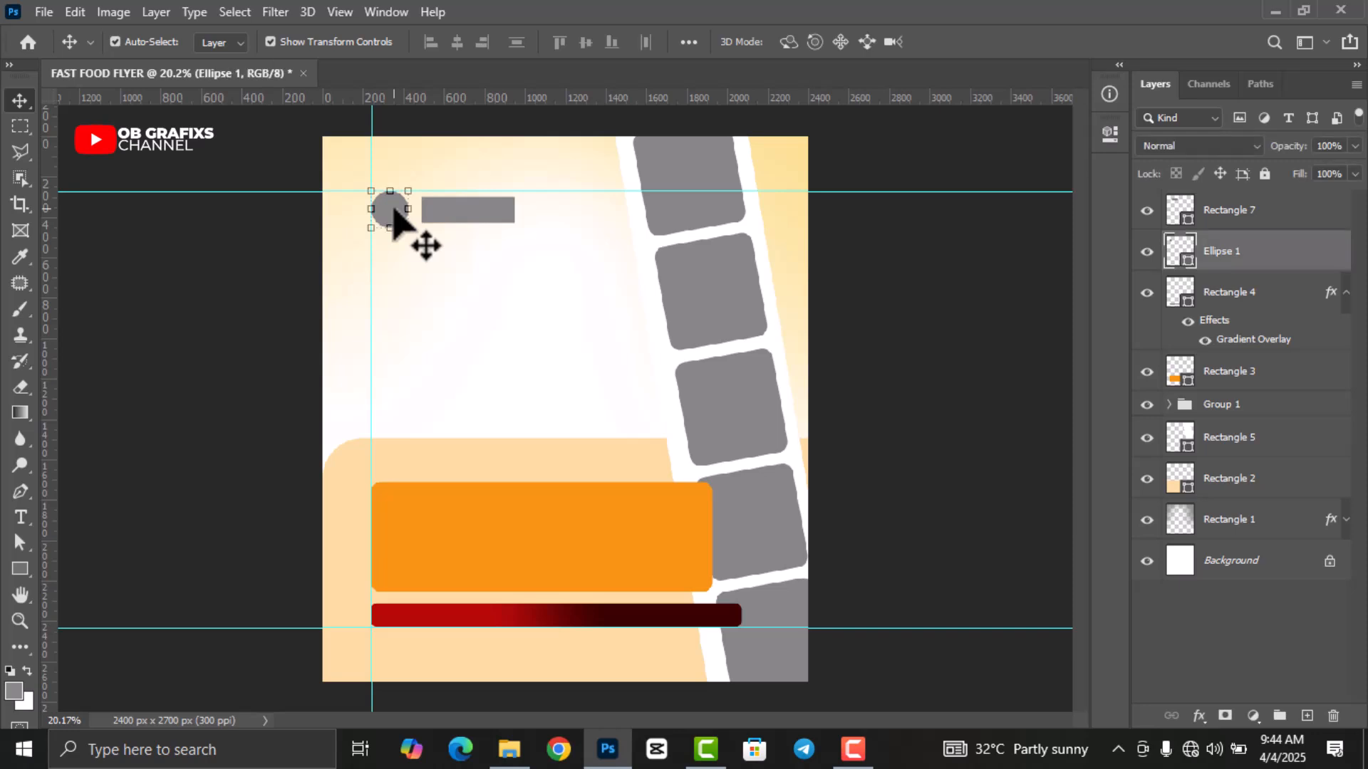
left_click(1201, 716)
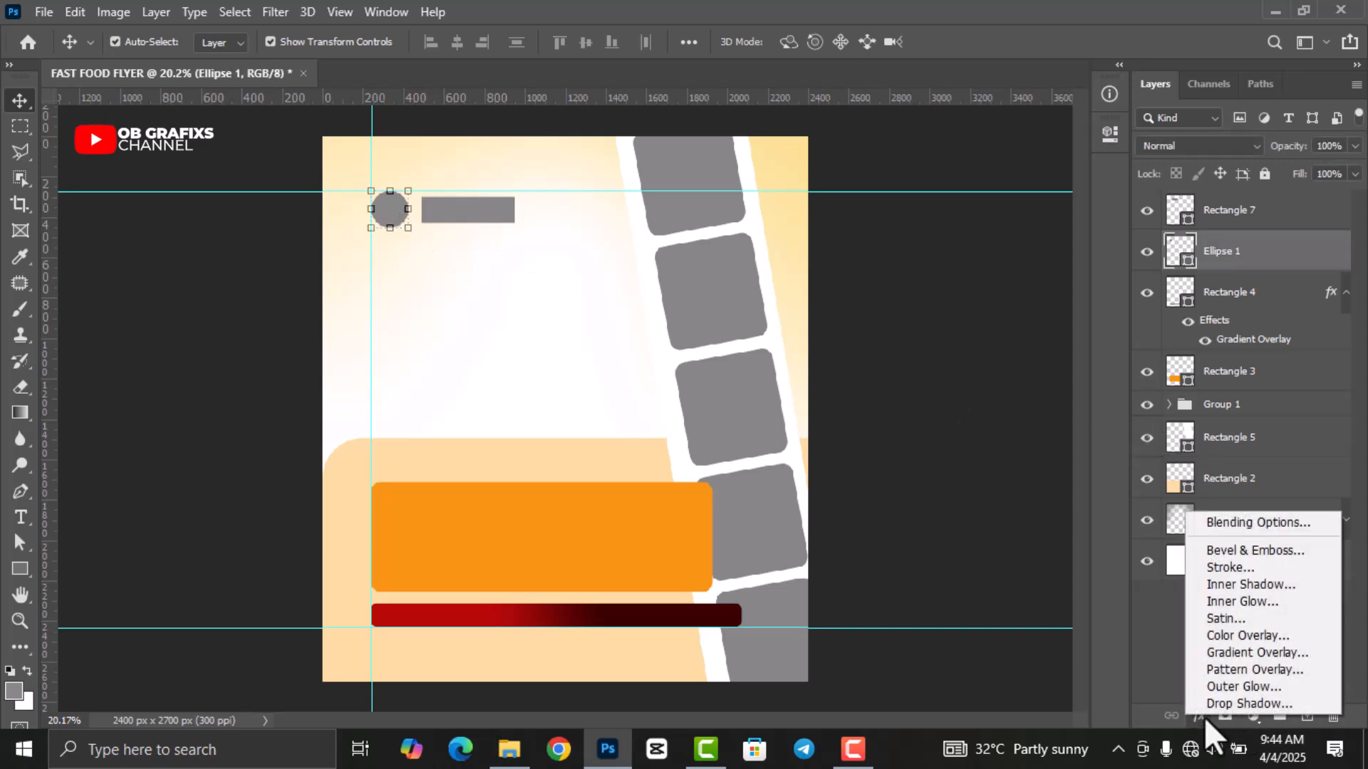
left_click(1224, 654)
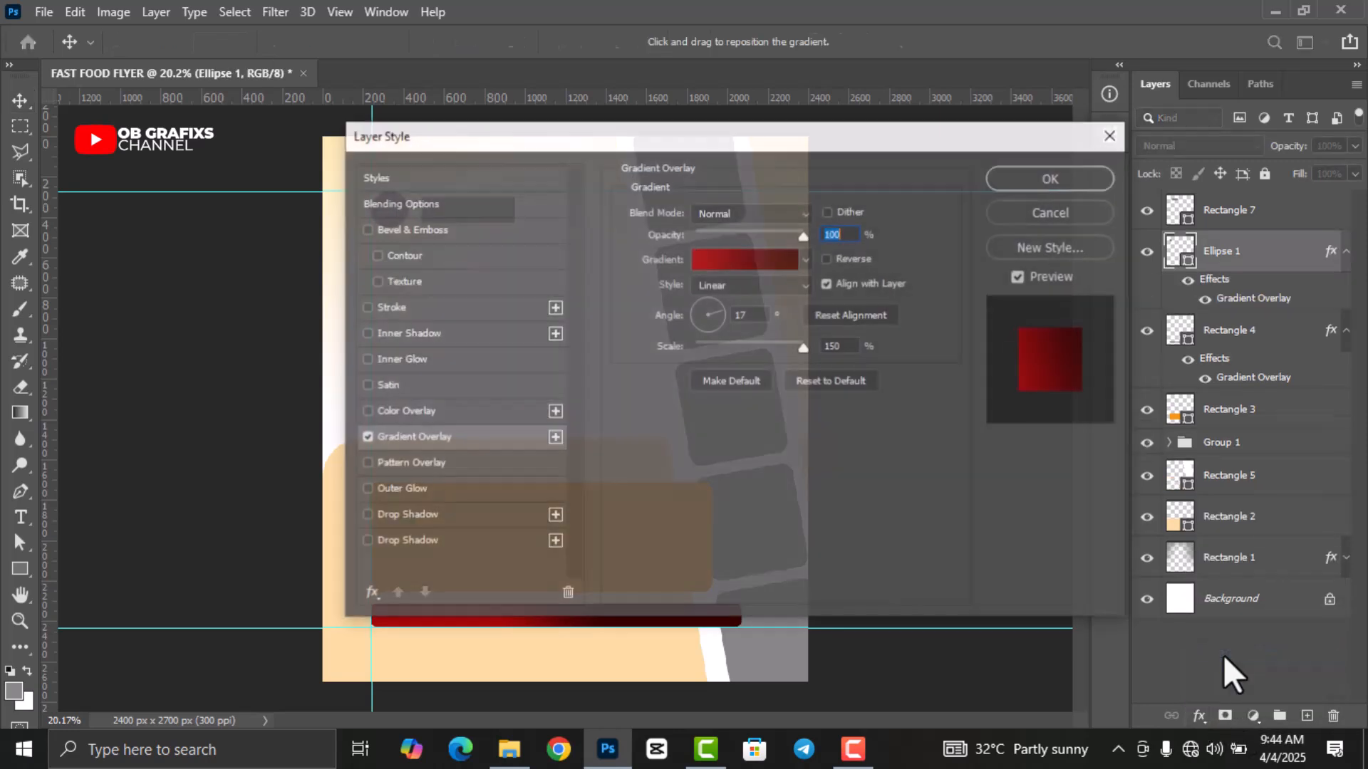
left_click_drag(571, 140, 704, 152)
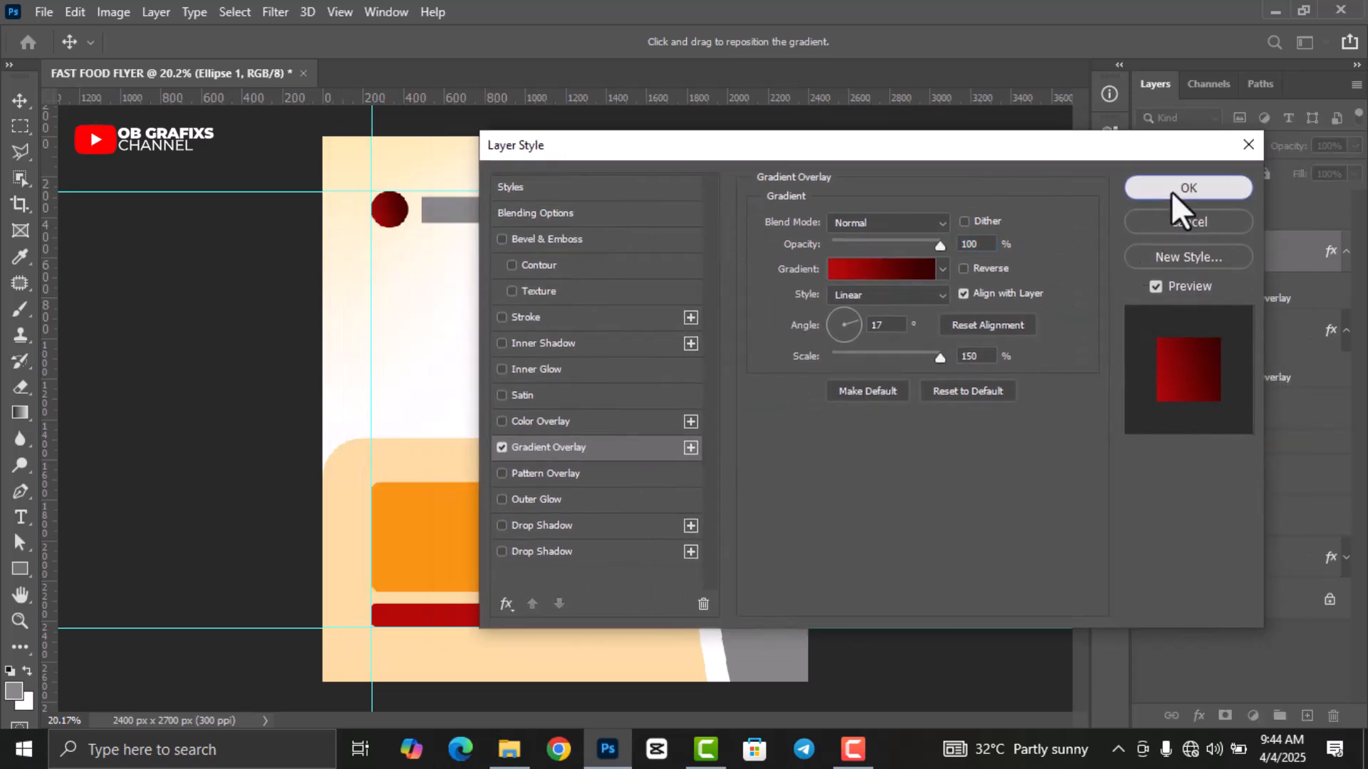
left_click(1171, 189)
Apply the same red Gradient Overlay to Rectangle 7 beside the circle.
left_click(482, 211)
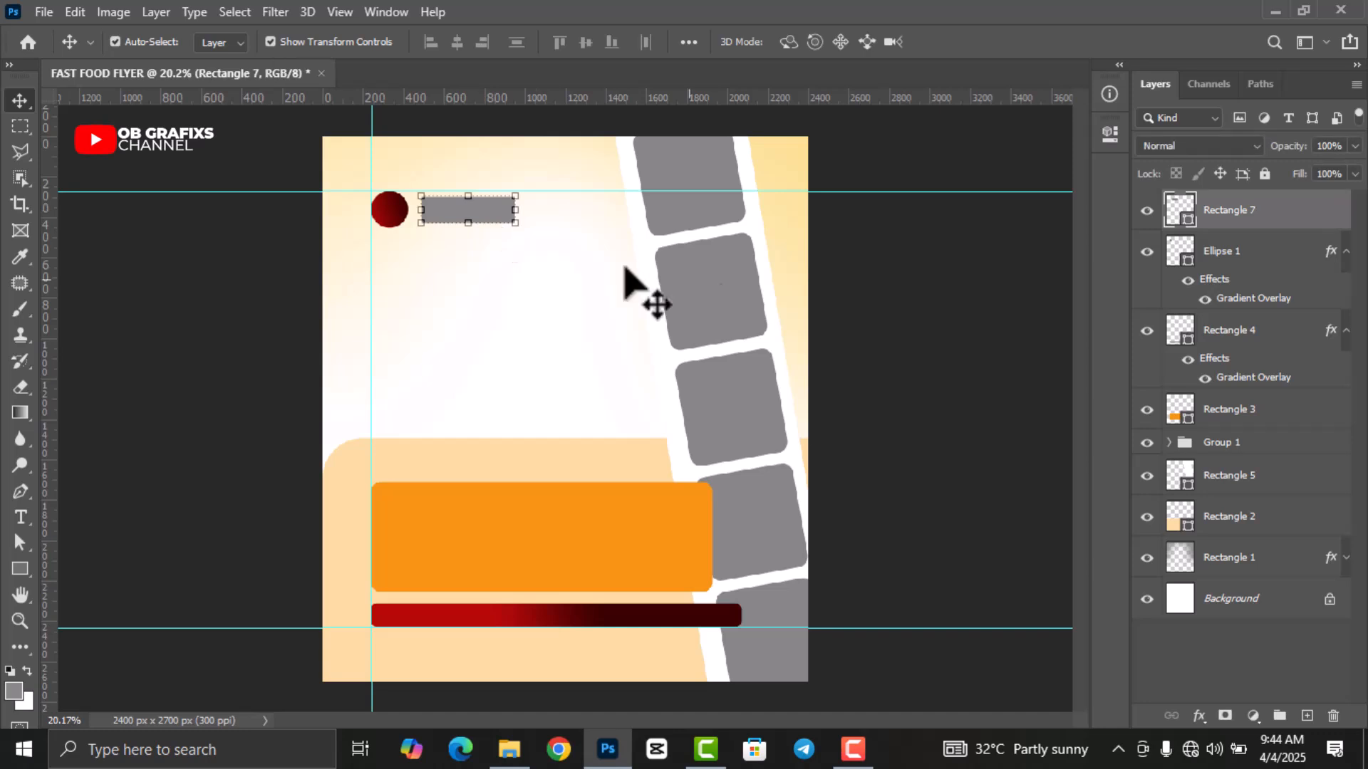
left_click(1110, 134)
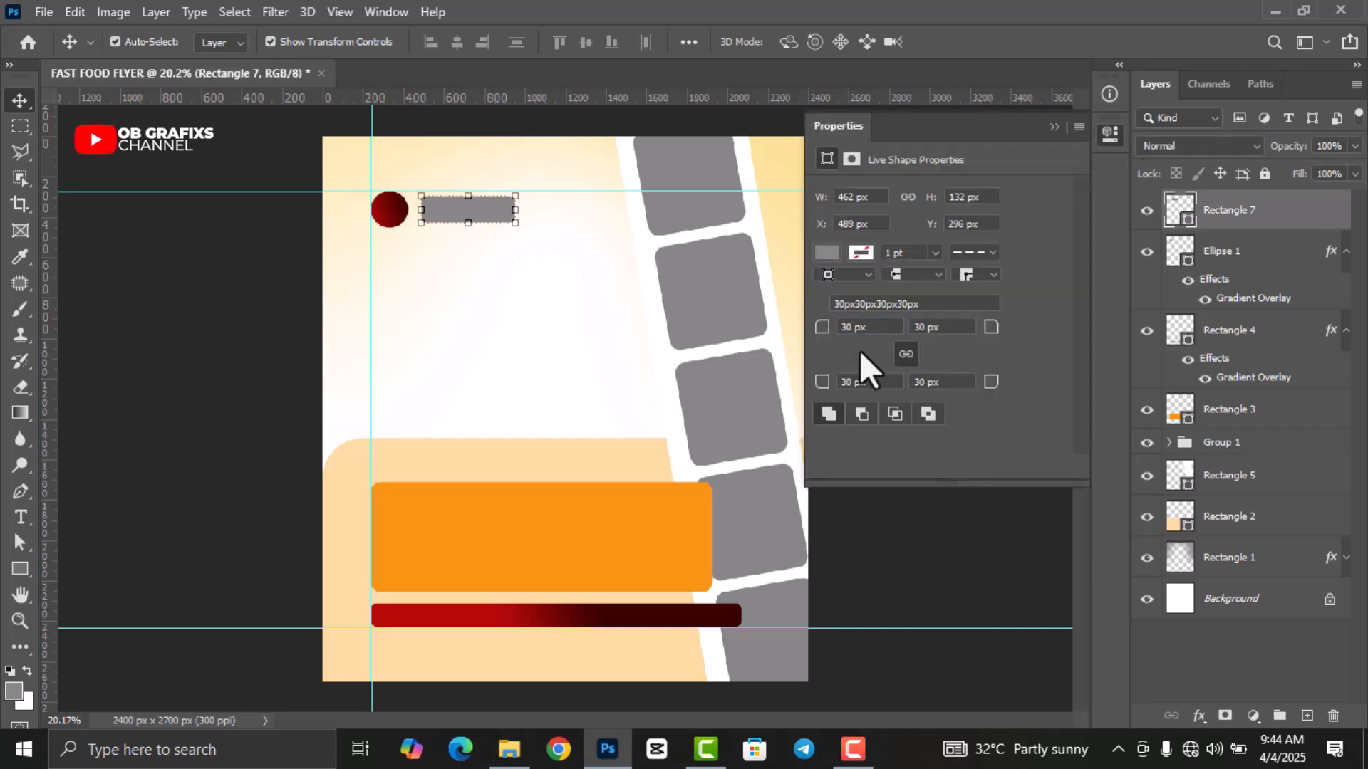
left_click(1110, 134)
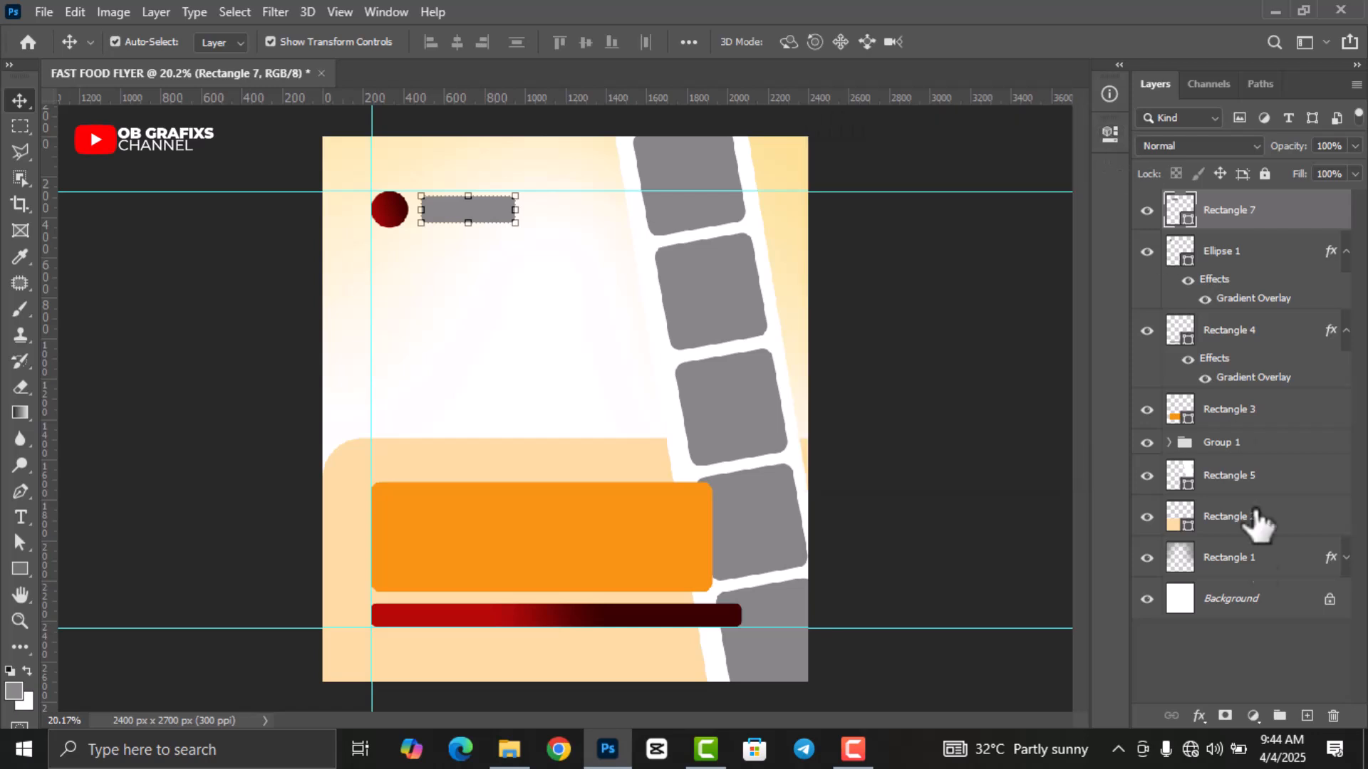
left_click(1201, 715)
left_click(1221, 651)
left_click(1075, 182)
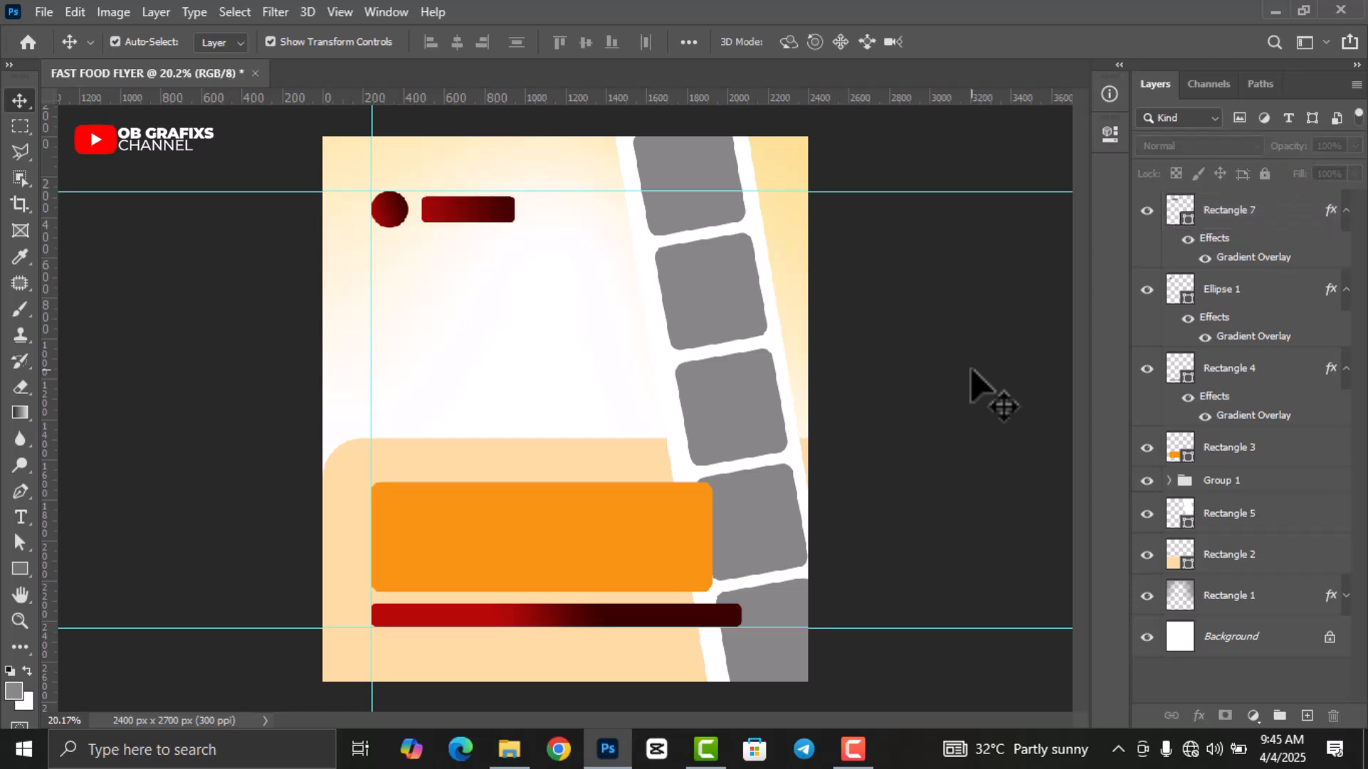
scroll(777, 506, "down", 1)
Place the Beans and plantation photo over the top grey tile and clip it to the tile.
left_click(697, 191)
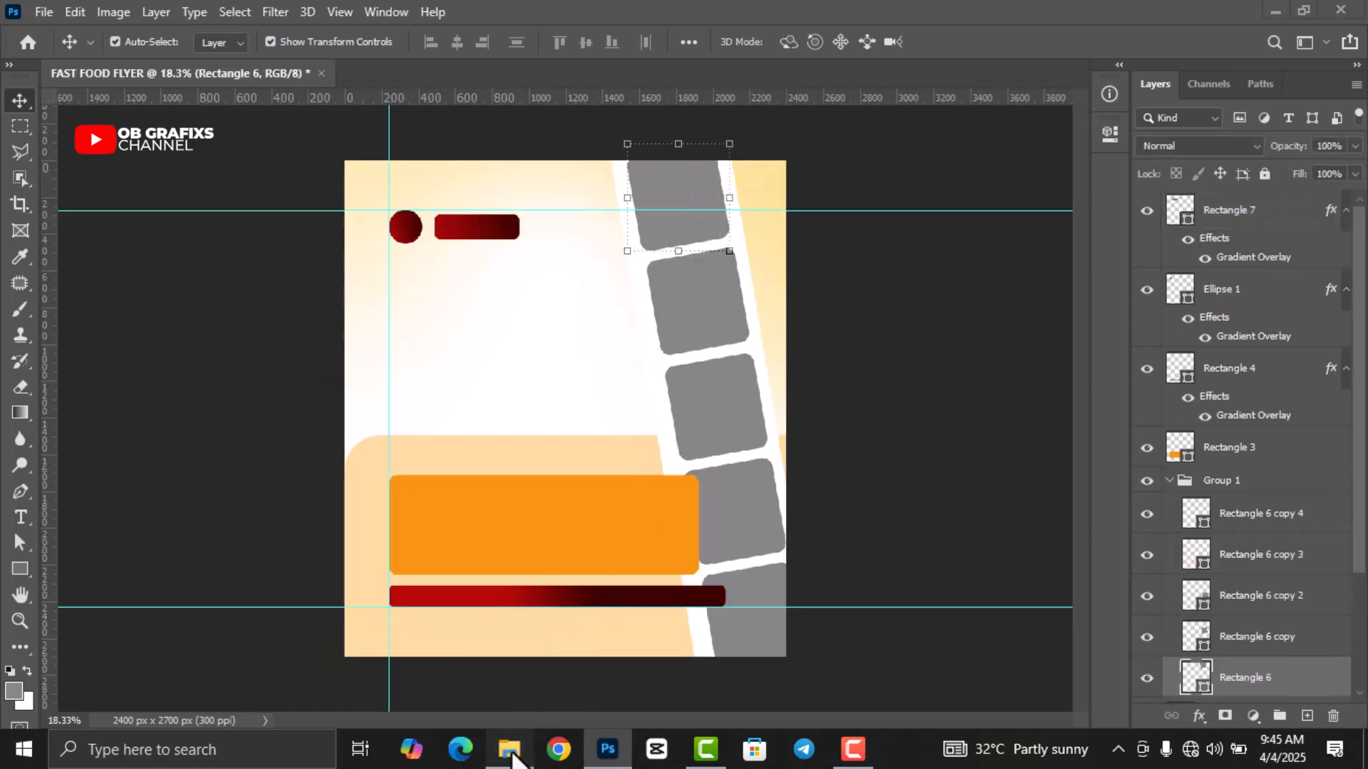
left_click(510, 749)
left_click_drag(460, 128, 630, 384)
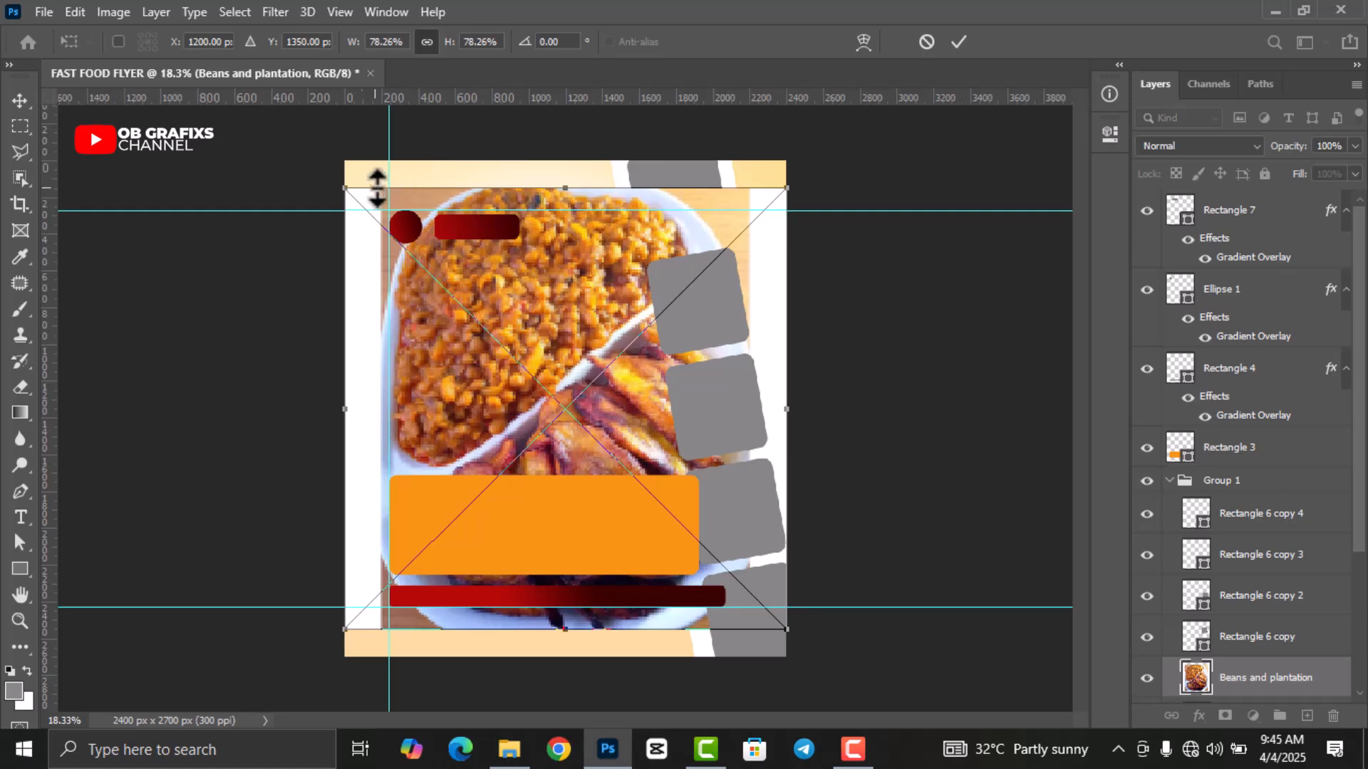
left_click_drag(353, 183, 649, 490)
left_click_drag(694, 595, 657, 249)
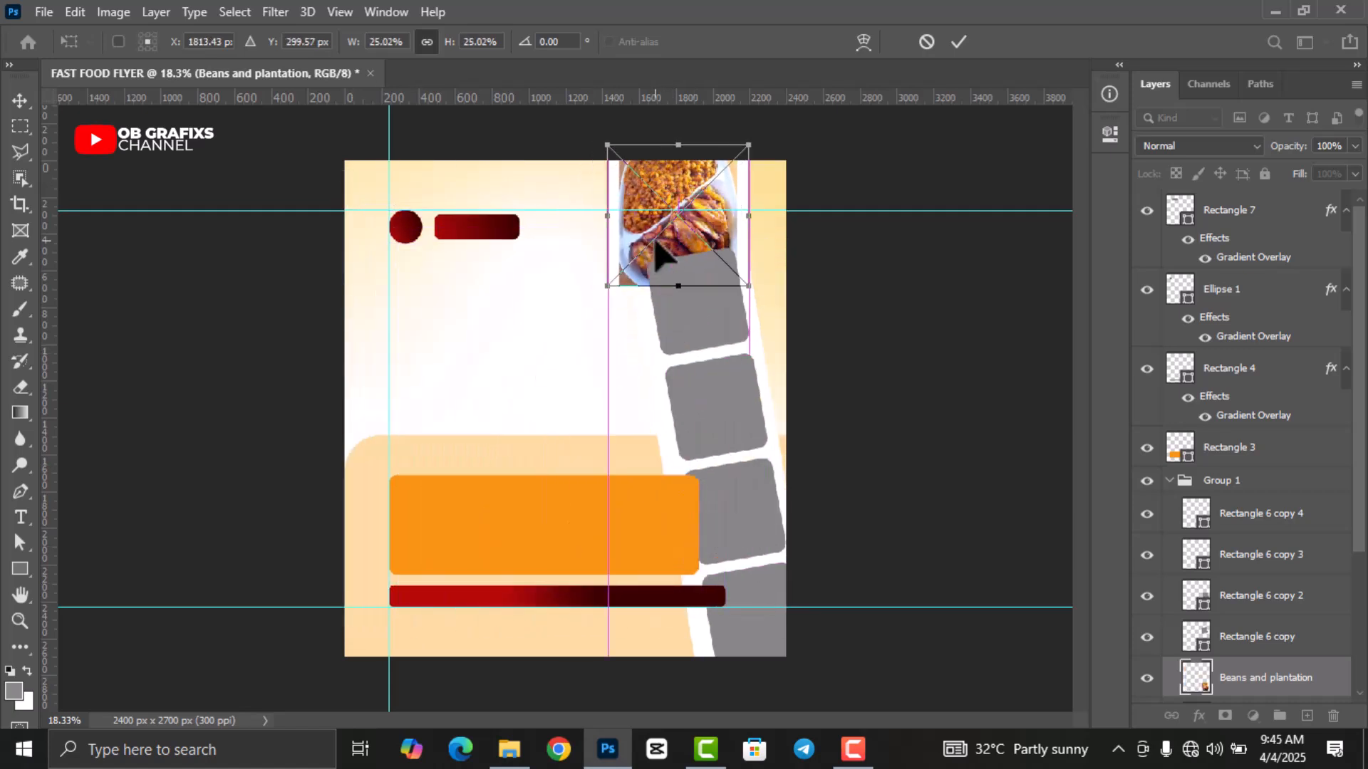
left_click(959, 43)
scroll(1293, 595, "down", 3)
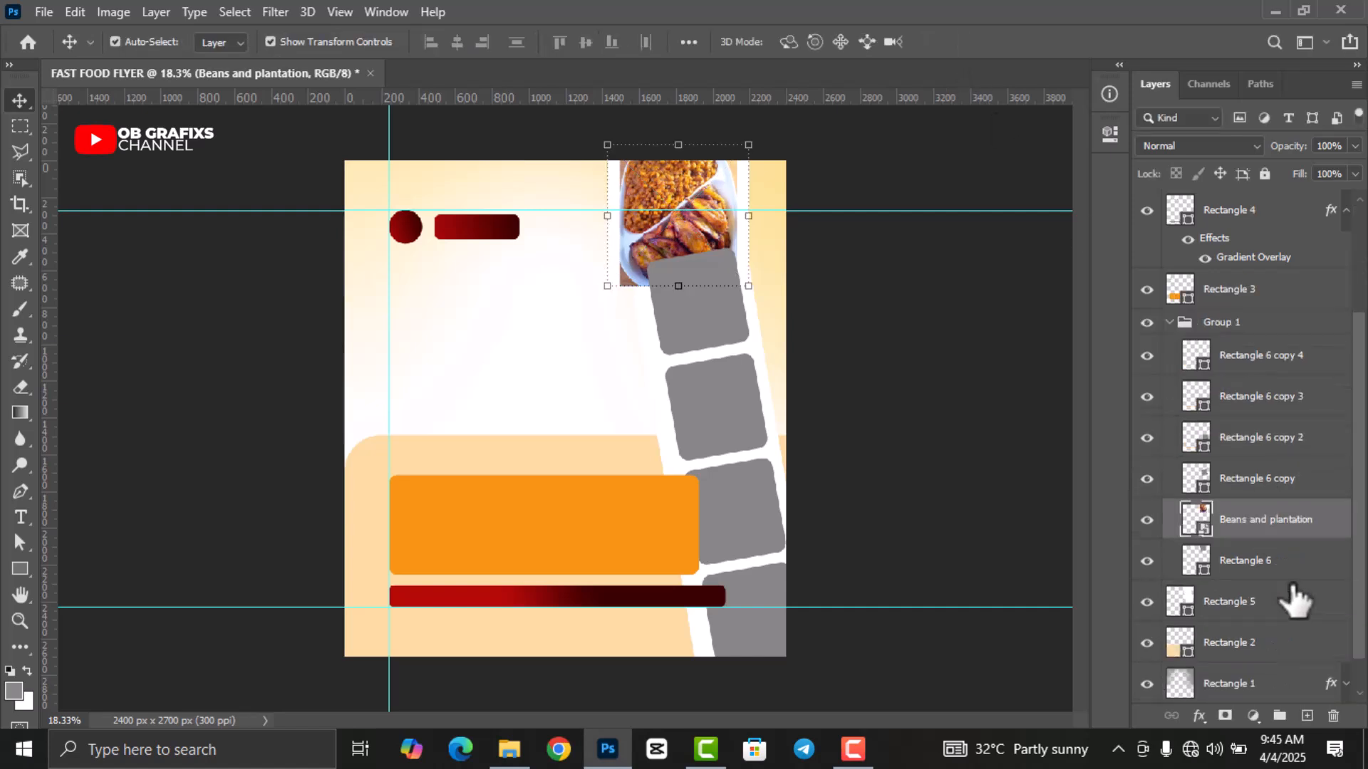
right_click(1263, 524)
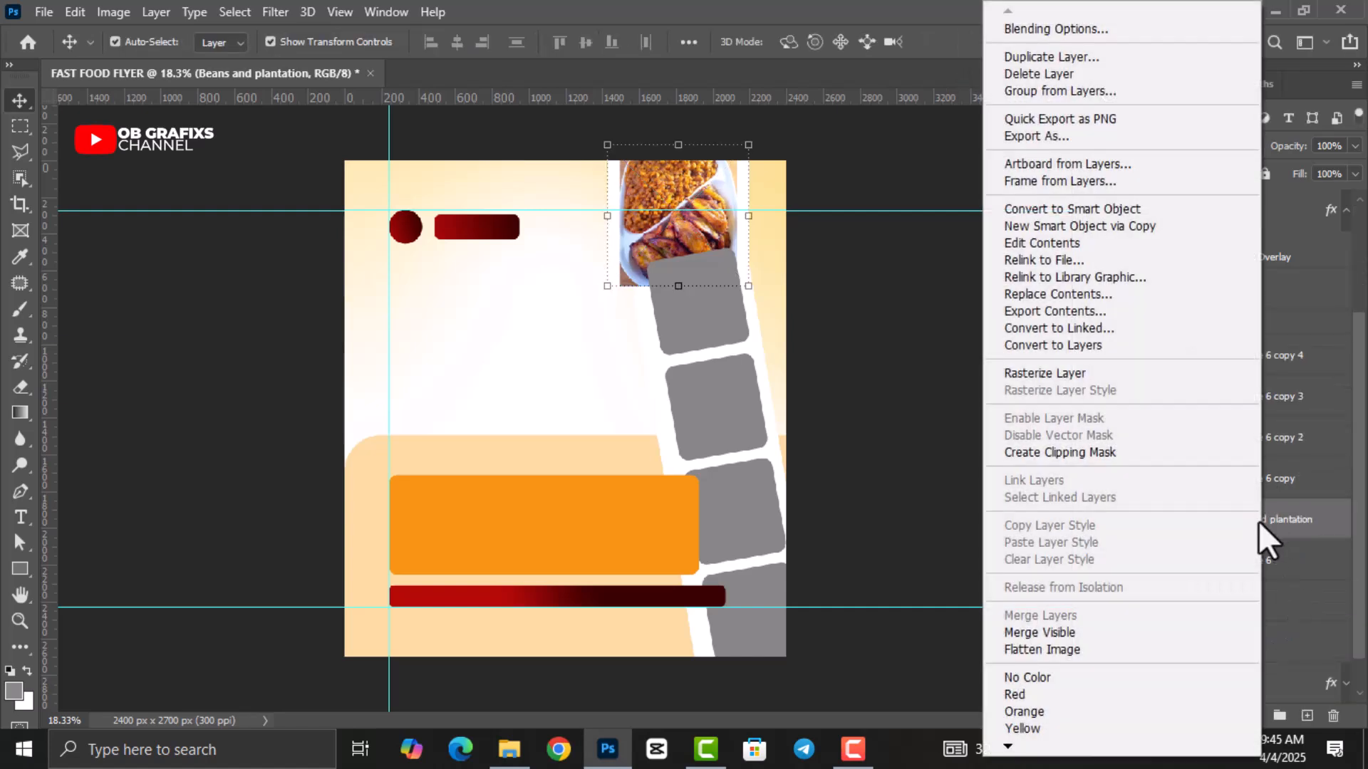
left_click(1092, 447)
scroll(594, 316, "up", 2)
Scale and tilt the clipped photo to about 18.24% and -9.36° to fit the tile.
left_click_drag(807, 291, 870, 330)
left_click_drag(1076, 370, 1077, 338)
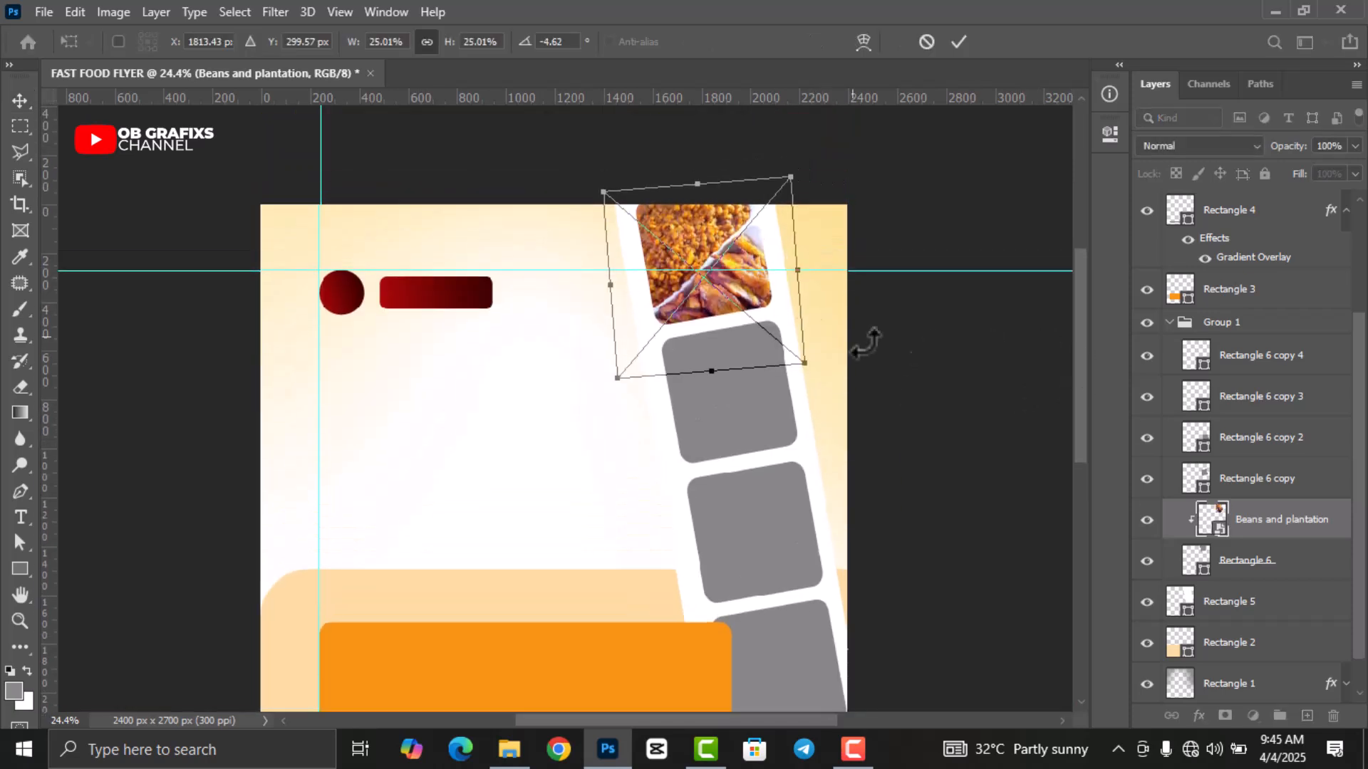
left_click_drag(697, 181, 704, 203)
left_click_drag(726, 258, 726, 243)
left_click_drag(793, 348, 715, 295)
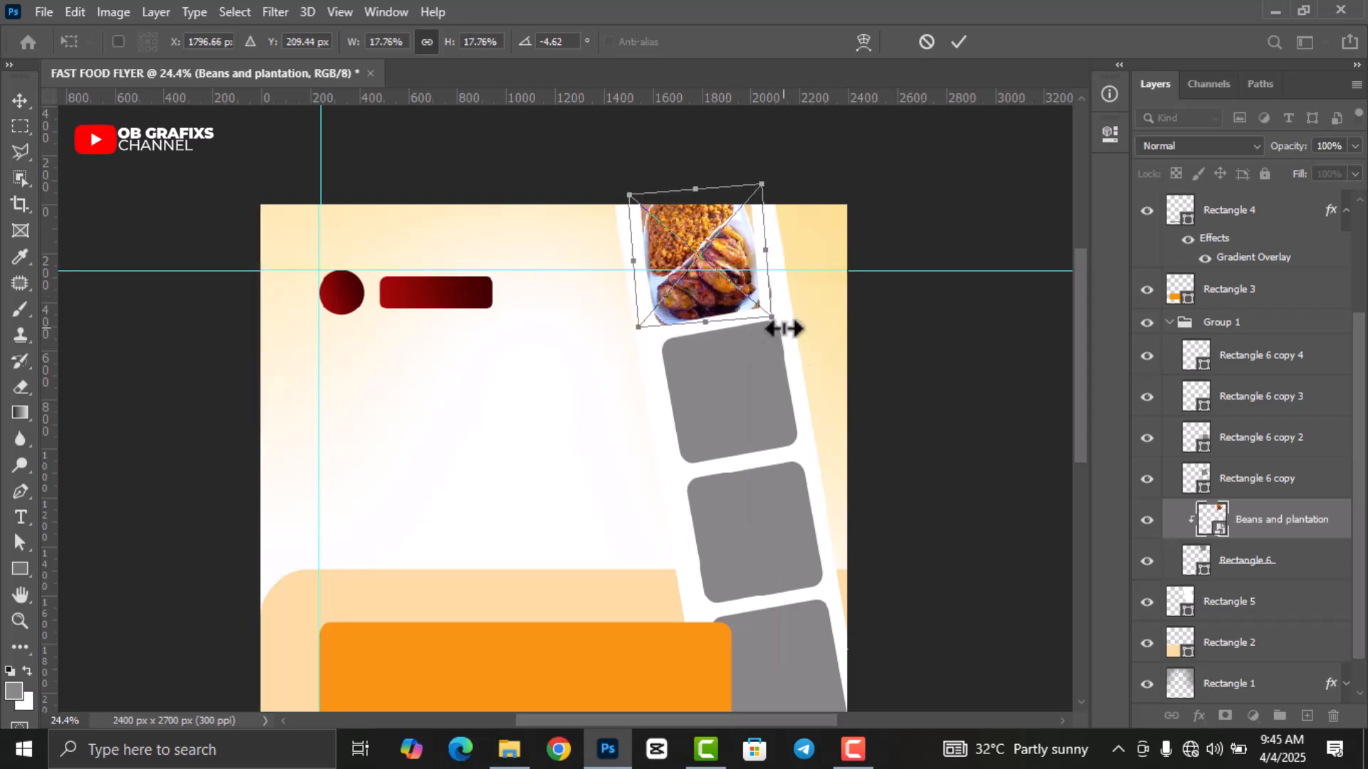
left_click_drag(783, 339, 714, 292)
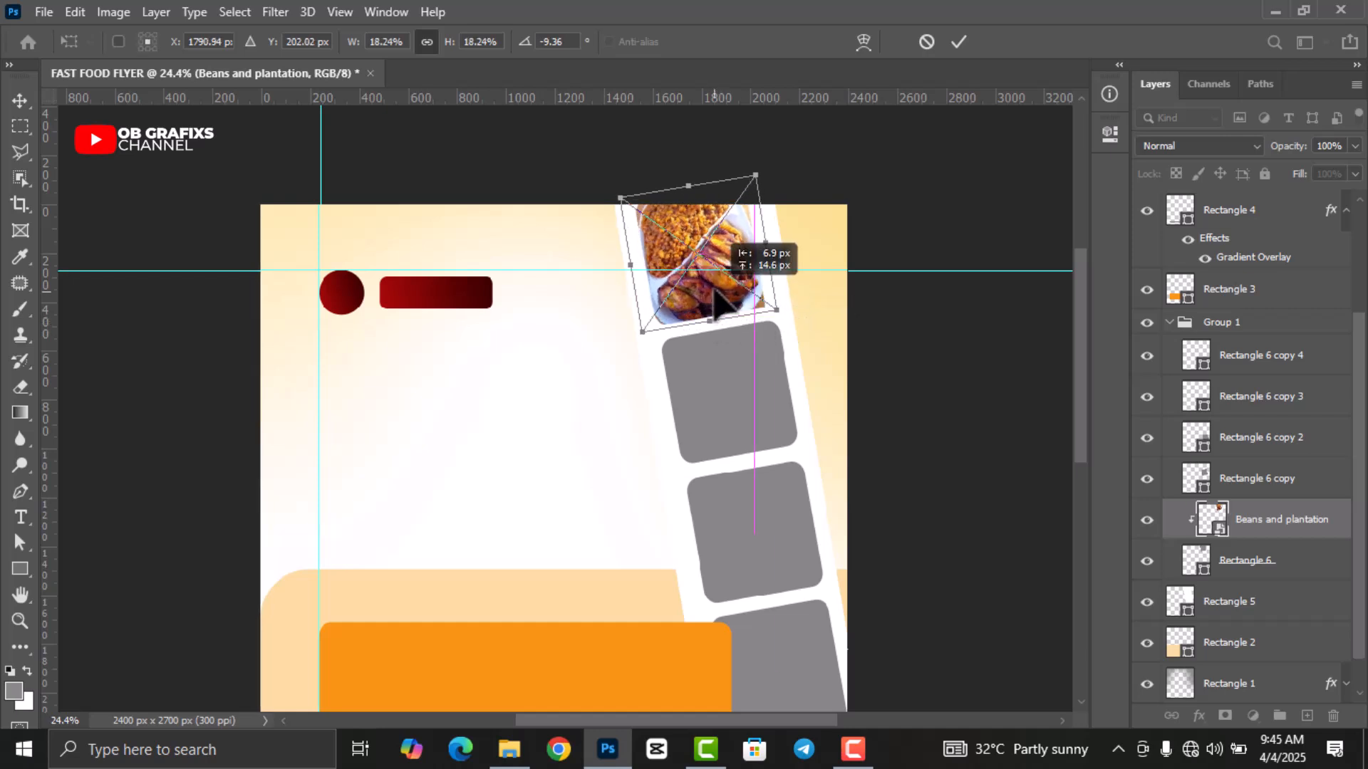
left_click(957, 43)
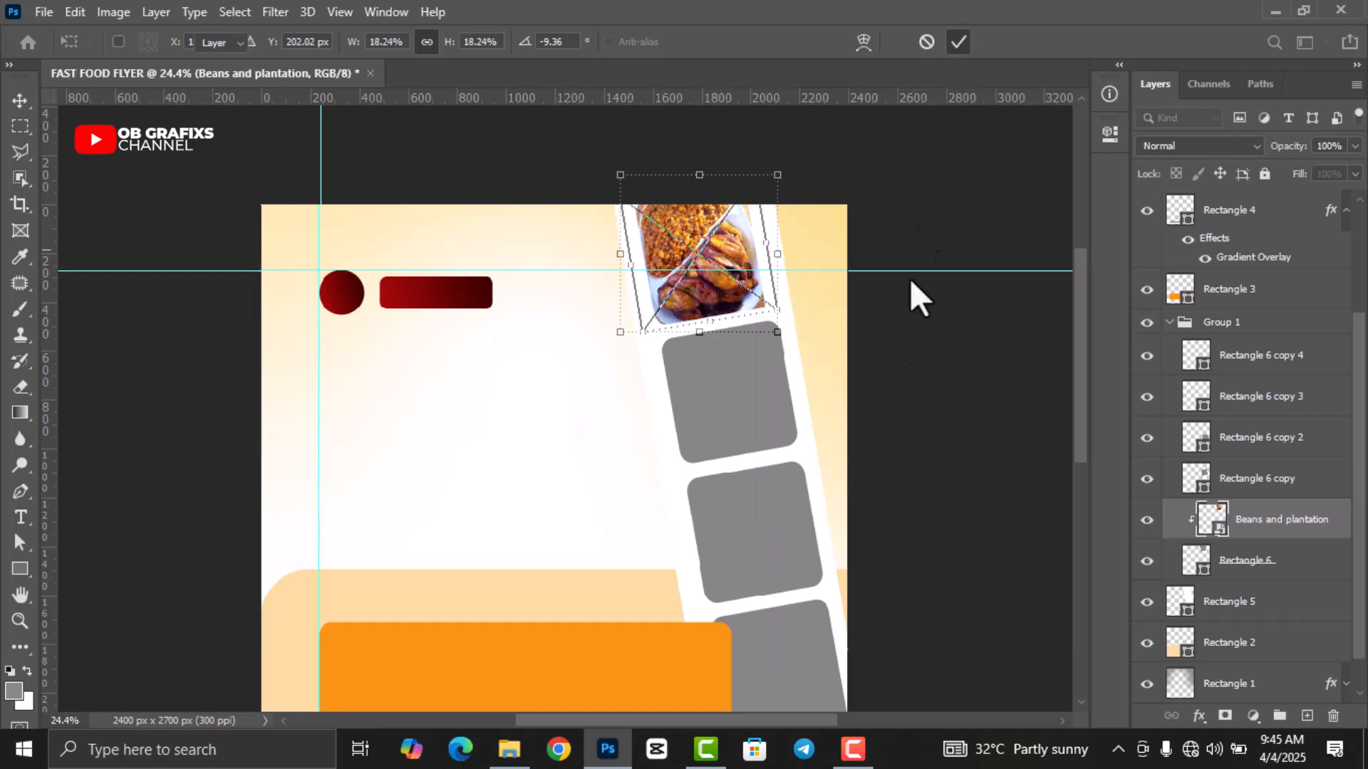
left_click(909, 405)
scroll(909, 404, "down", 3)
scroll(606, 349, "up", 2)
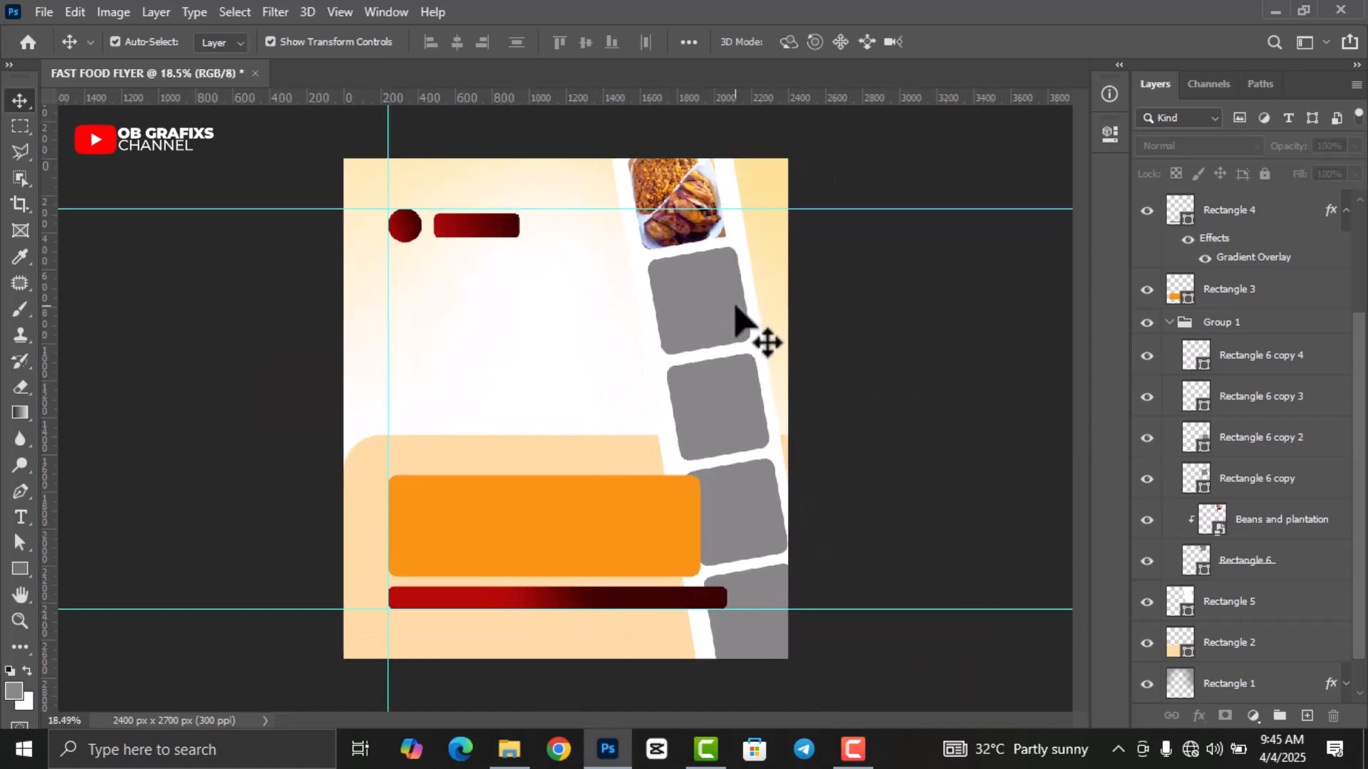
left_click(709, 314)
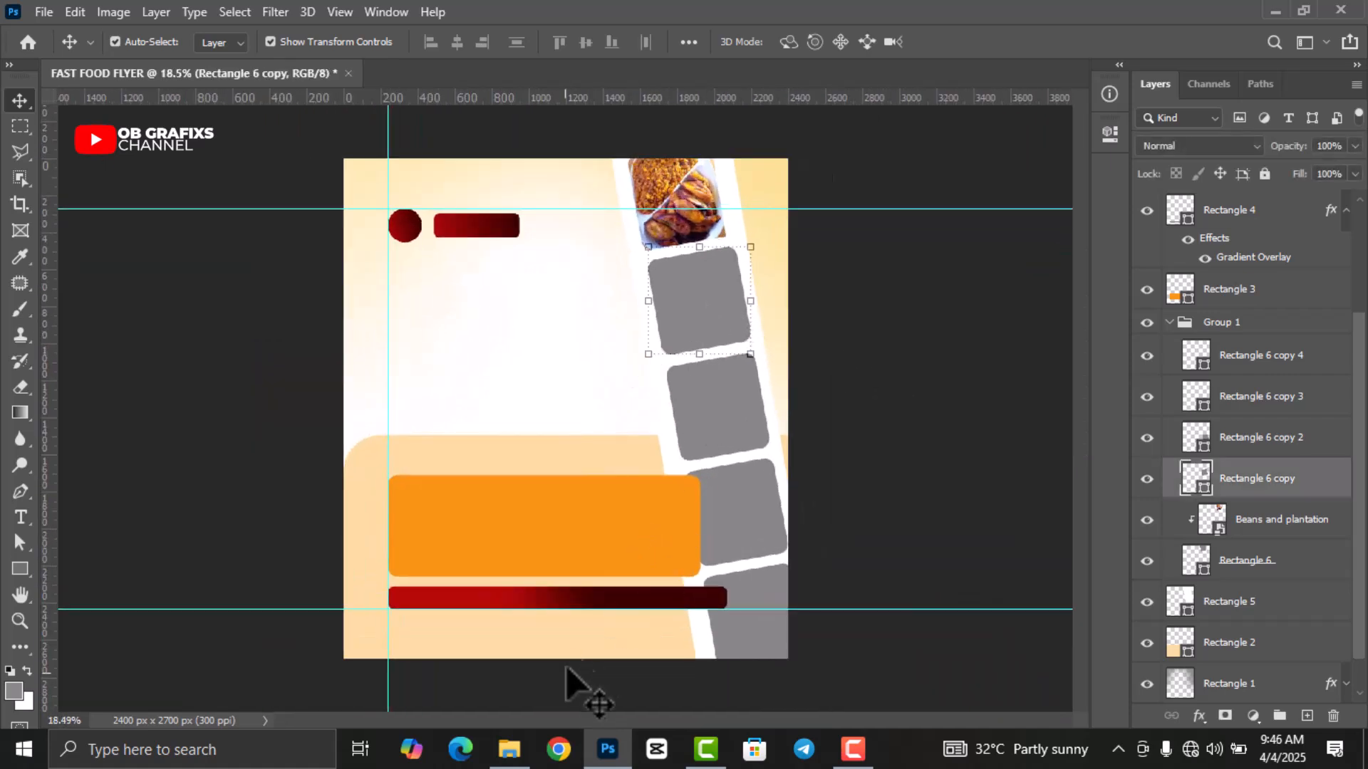
Bring the rice-and-chicken photo in and shrink it to card size over the second card.
left_click(509, 748)
left_click_drag(370, 151, 670, 420)
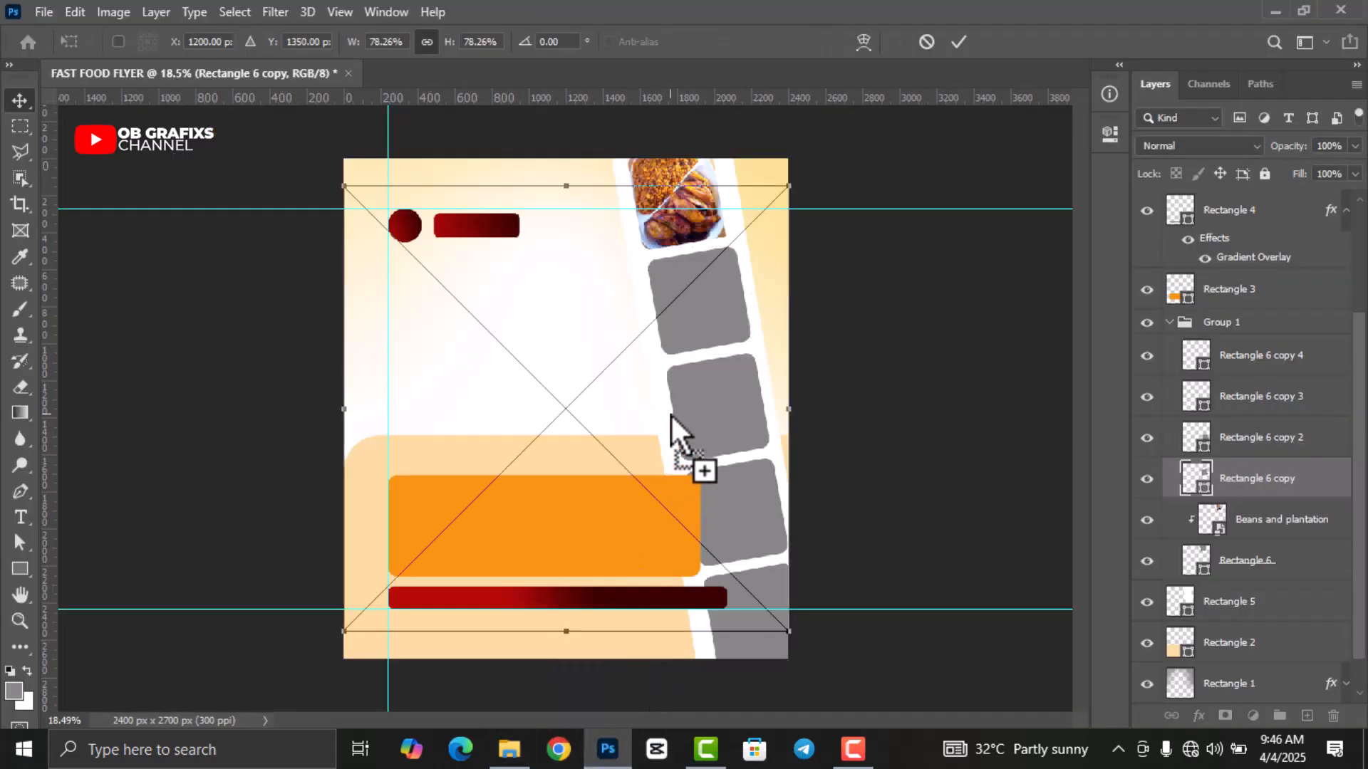
left_click_drag(781, 624, 714, 323)
scroll(735, 360, "up", 4)
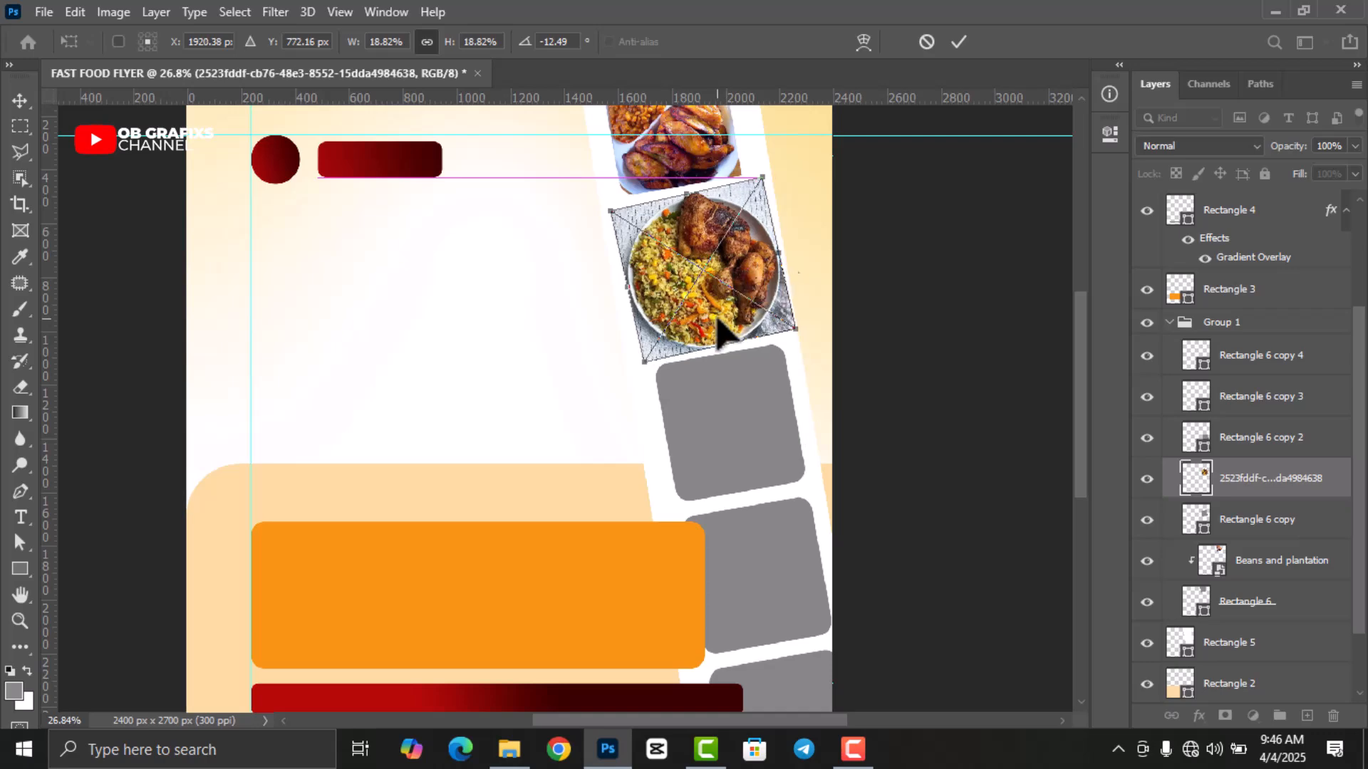
left_click(960, 43)
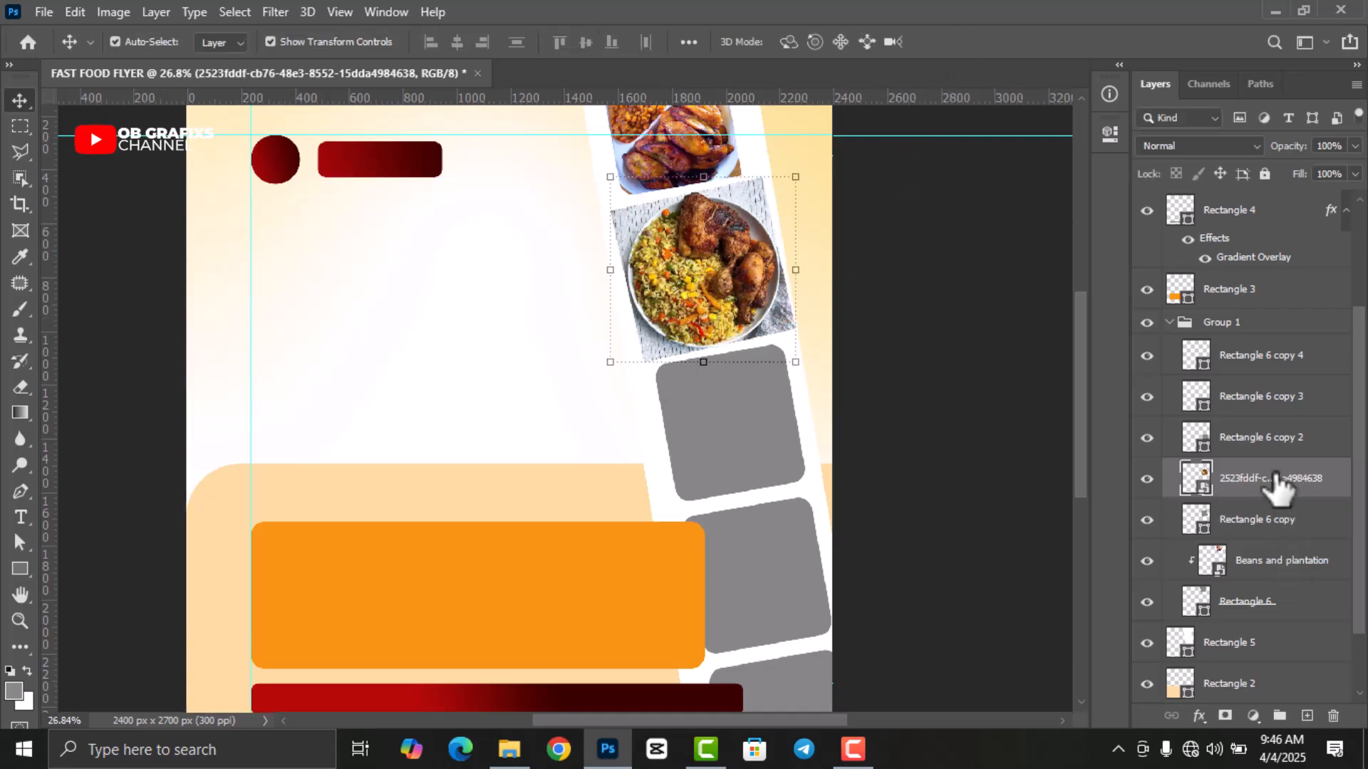
Clip the rice photo to the second card and rotate it to about -12°.
right_click(1279, 484)
left_click(1113, 454)
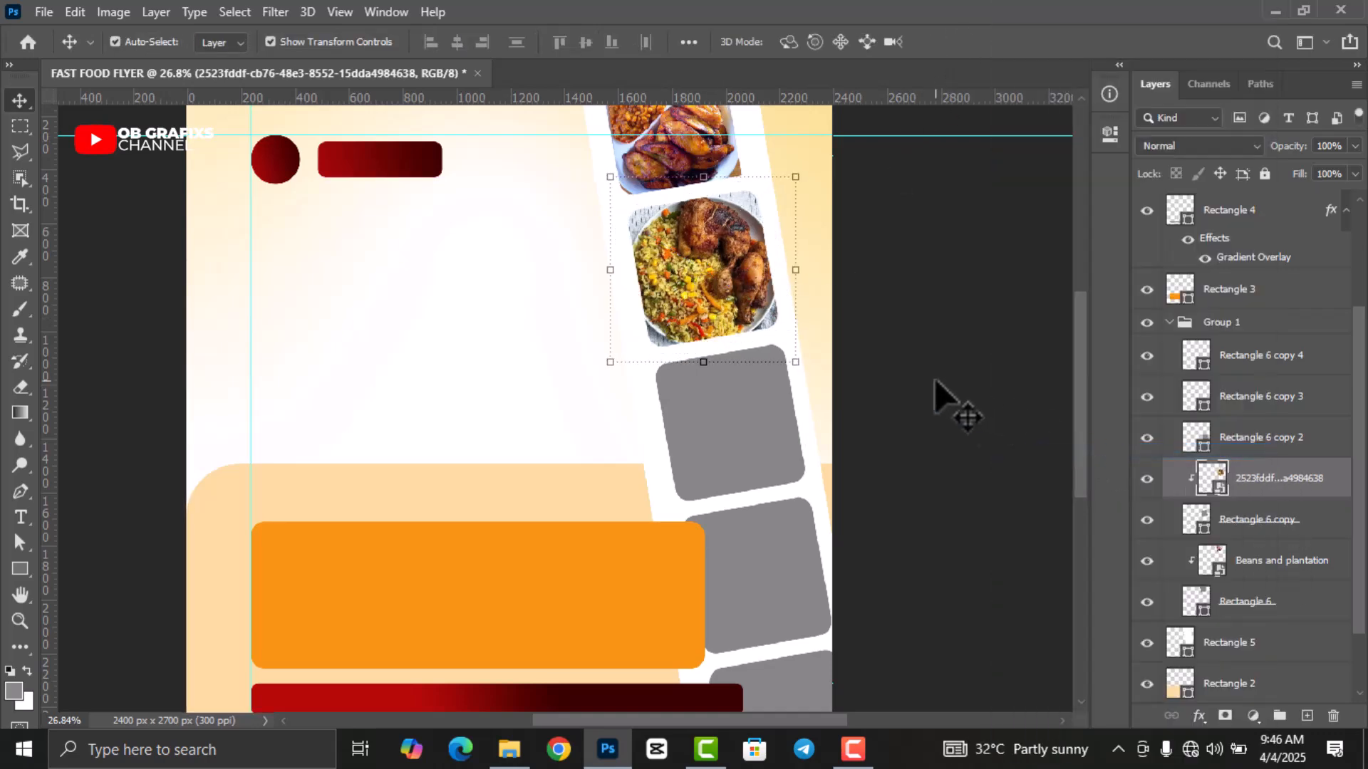
left_click_drag(812, 380, 810, 380)
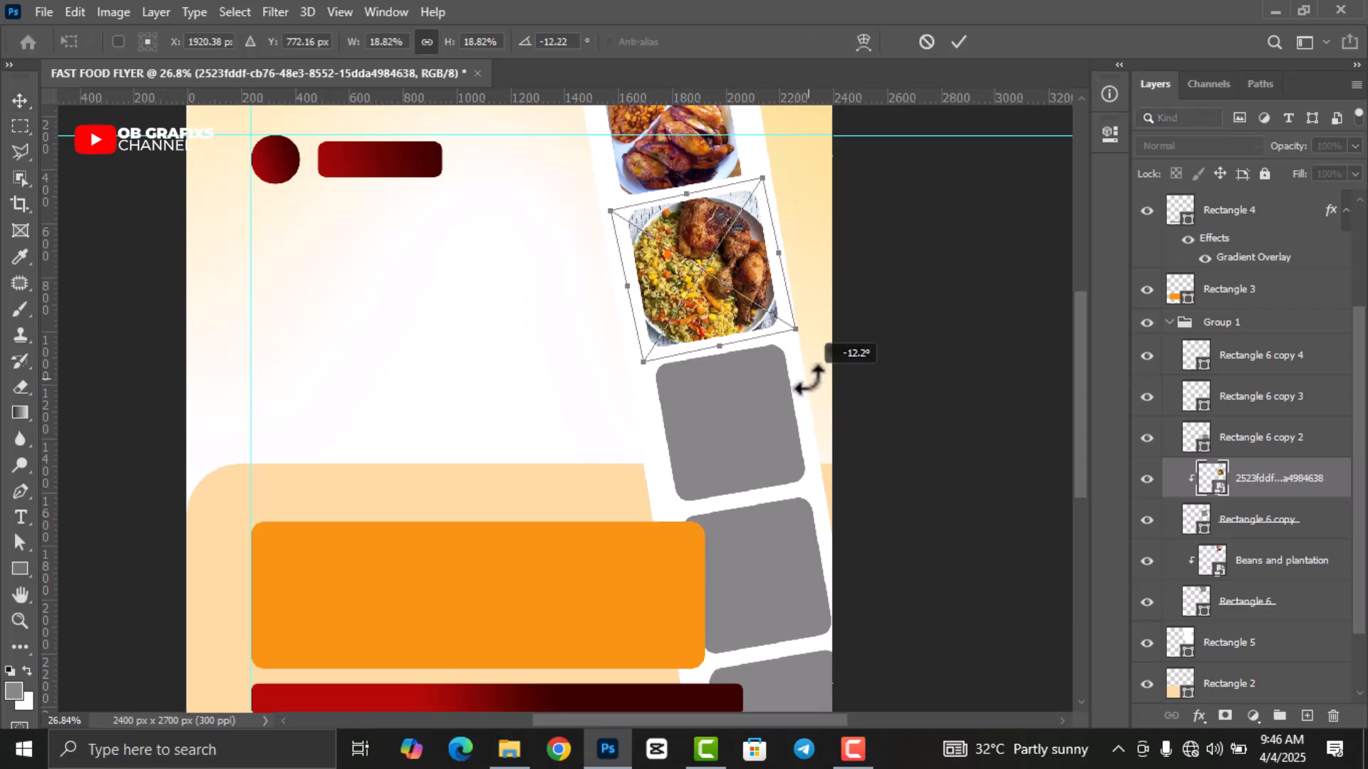
left_click(959, 40)
left_click(887, 388)
scroll(717, 367, "down", 2)
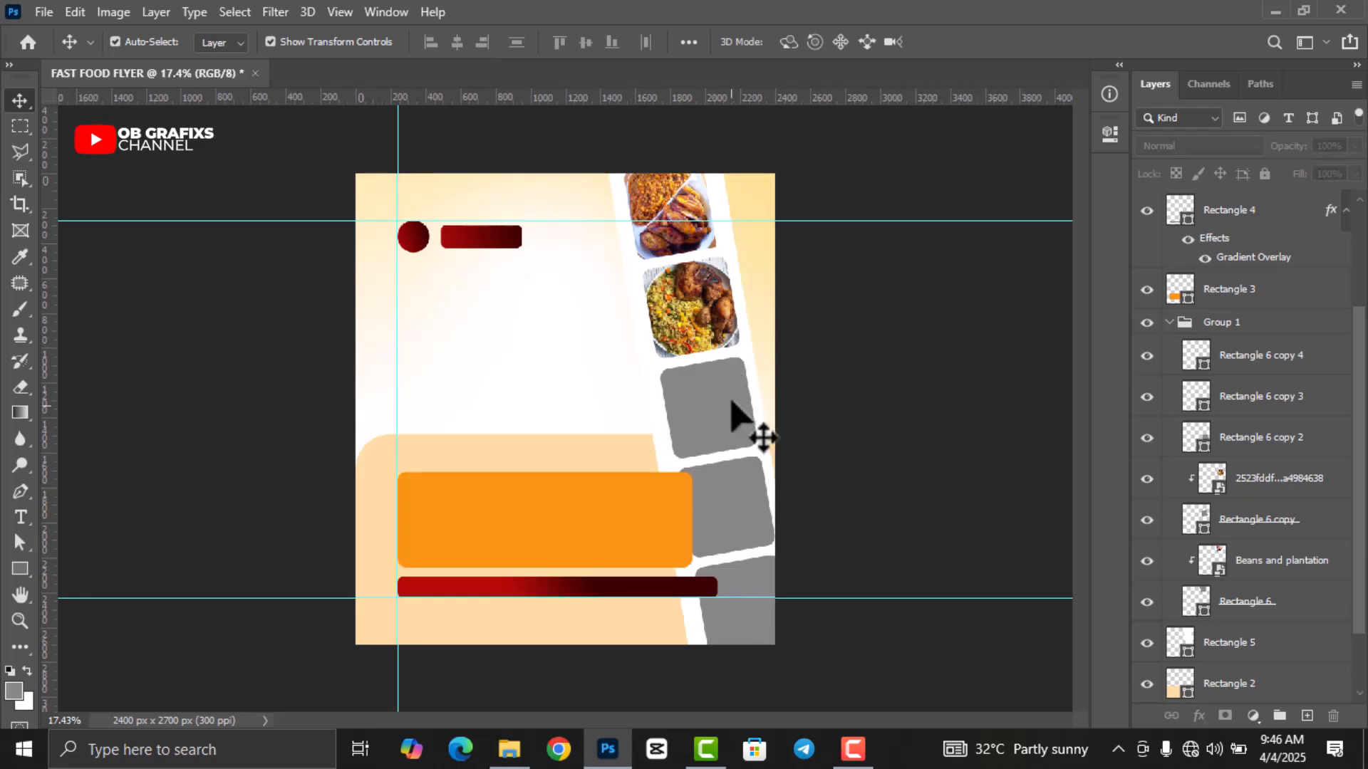
left_click(715, 426)
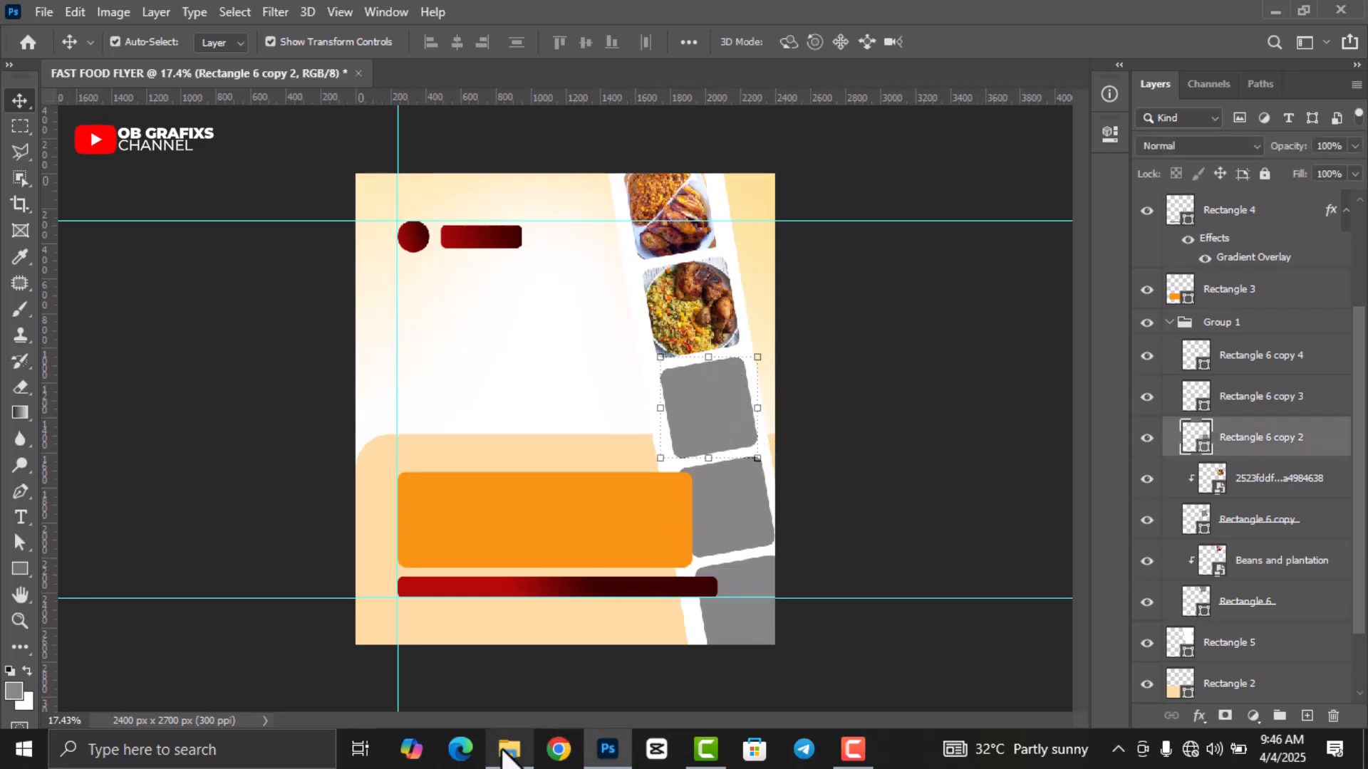
Place the plated chicken-and-rice photo on the third card, tilted and clipped to it.
left_click(503, 753)
left_click(718, 391)
left_click_drag(251, 140, 614, 443)
left_click_drag(777, 641, 713, 443)
scroll(741, 475, "up", 3)
left_click_drag(797, 501, 826, 500)
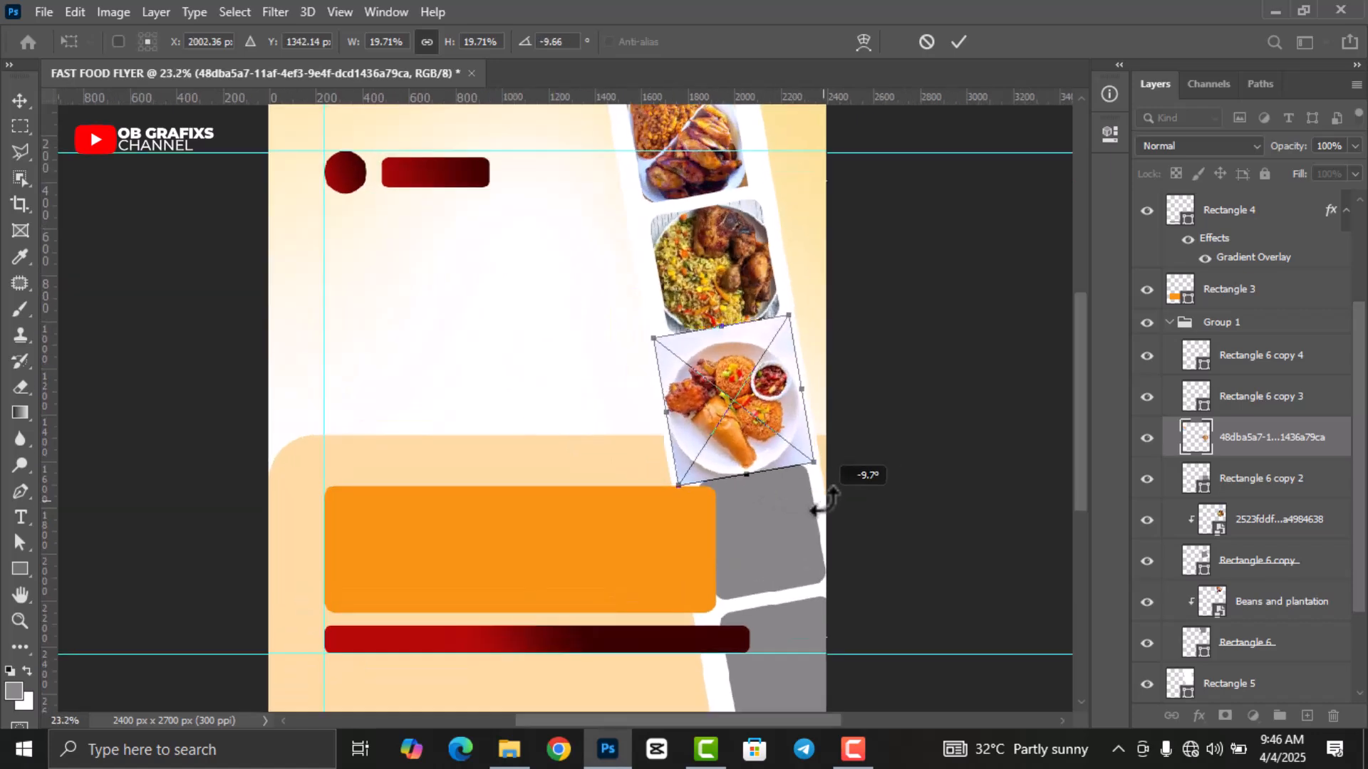
left_click(959, 42)
right_click(1263, 441)
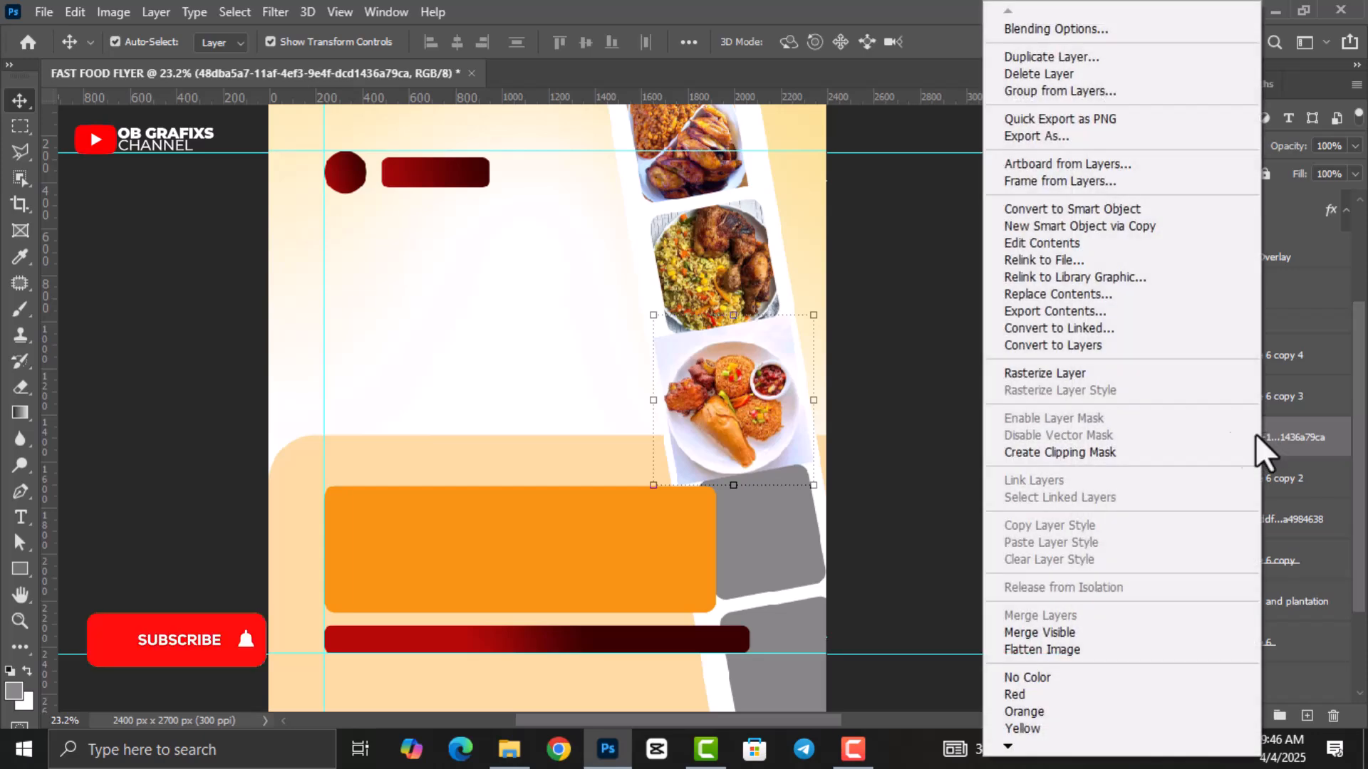
left_click(1116, 455)
left_click_drag(704, 479, 751, 436)
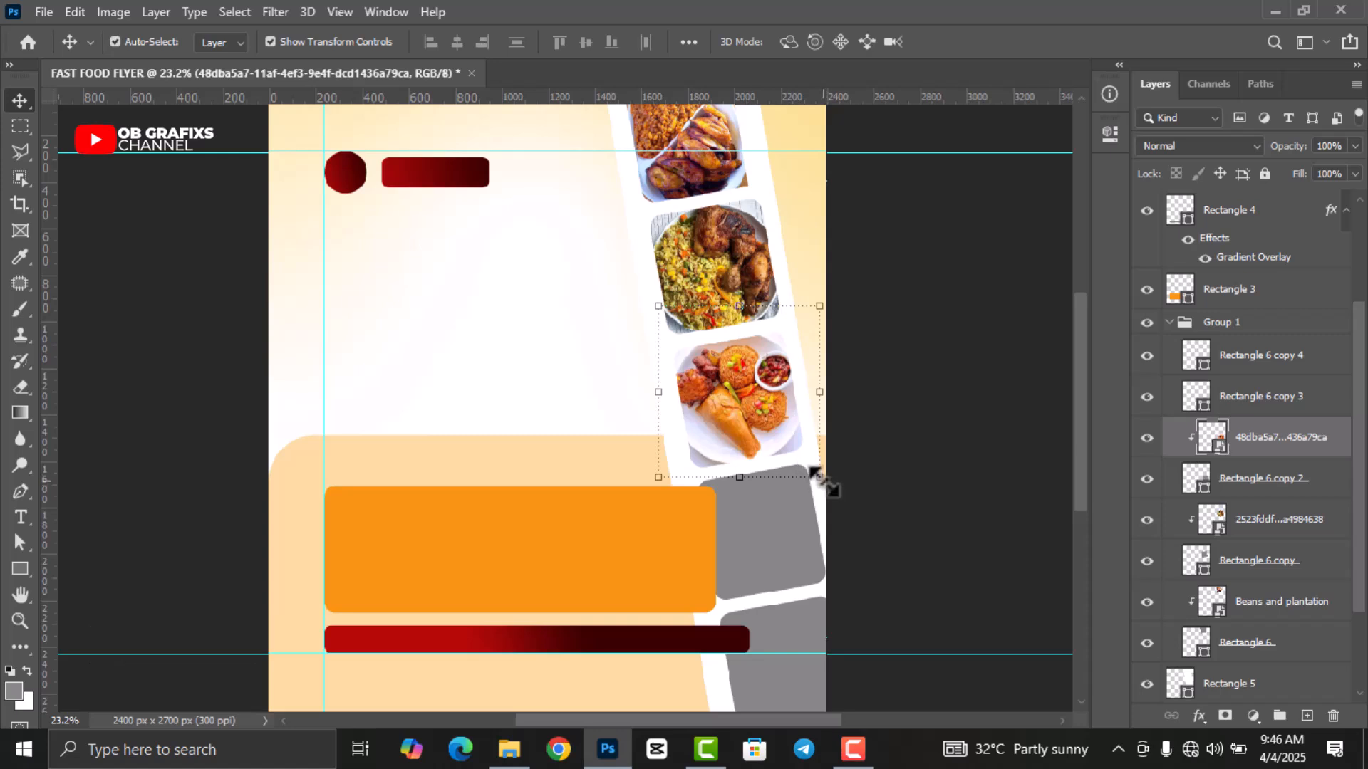
Refine the clipped photo to about 18.27% and -7.52° within the third card.
key("ctrl+t")
left_click_drag(812, 460, 780, 456)
left_click_drag(795, 316, 793, 322)
left_click_drag(773, 413, 774, 416)
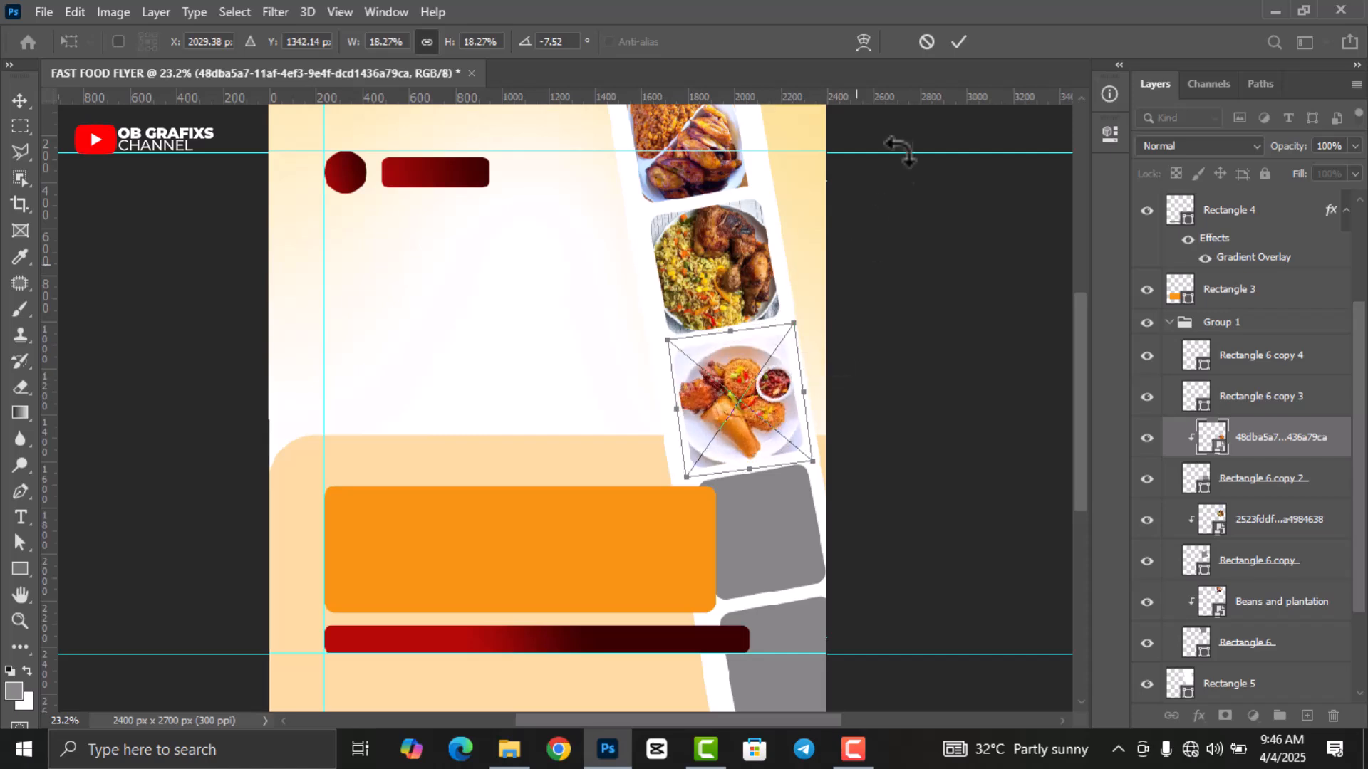
left_click(958, 43)
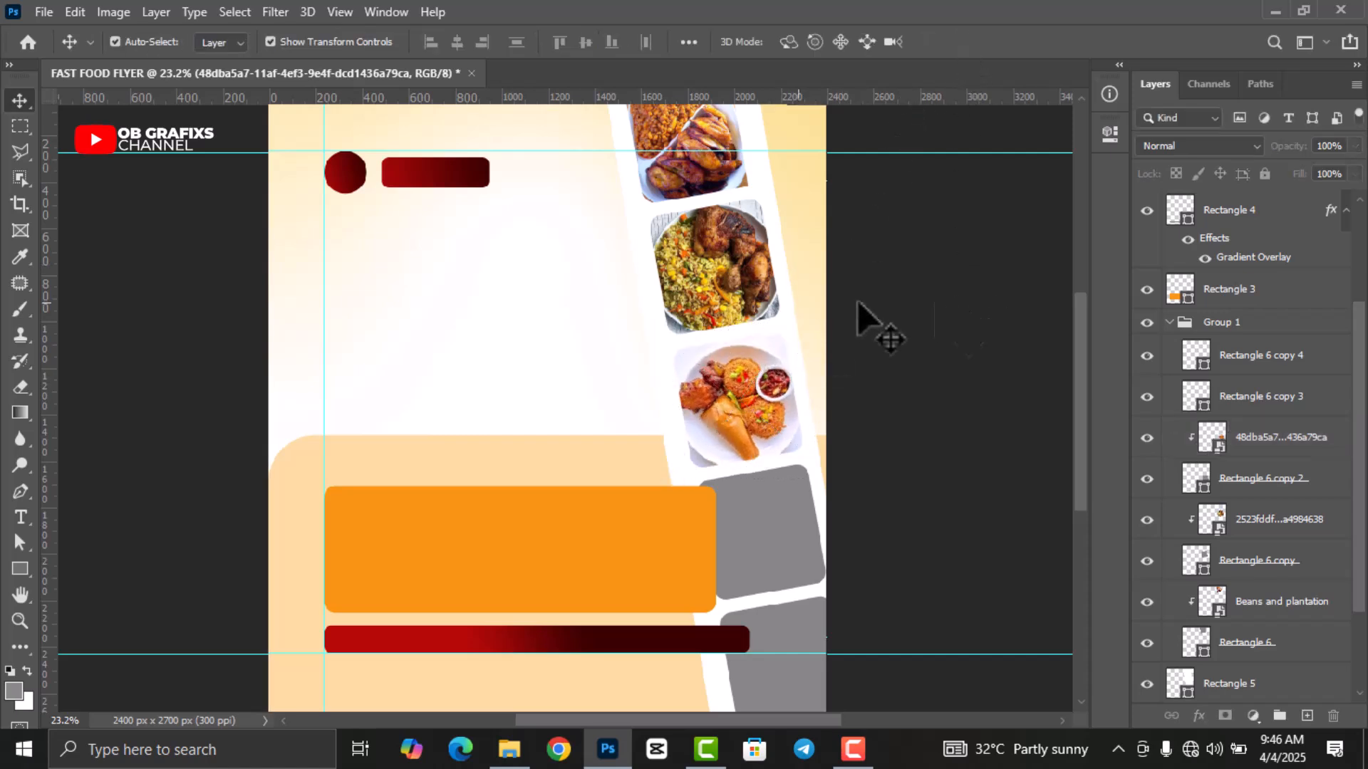
scroll(727, 371, "down", 2)
left_click(728, 496)
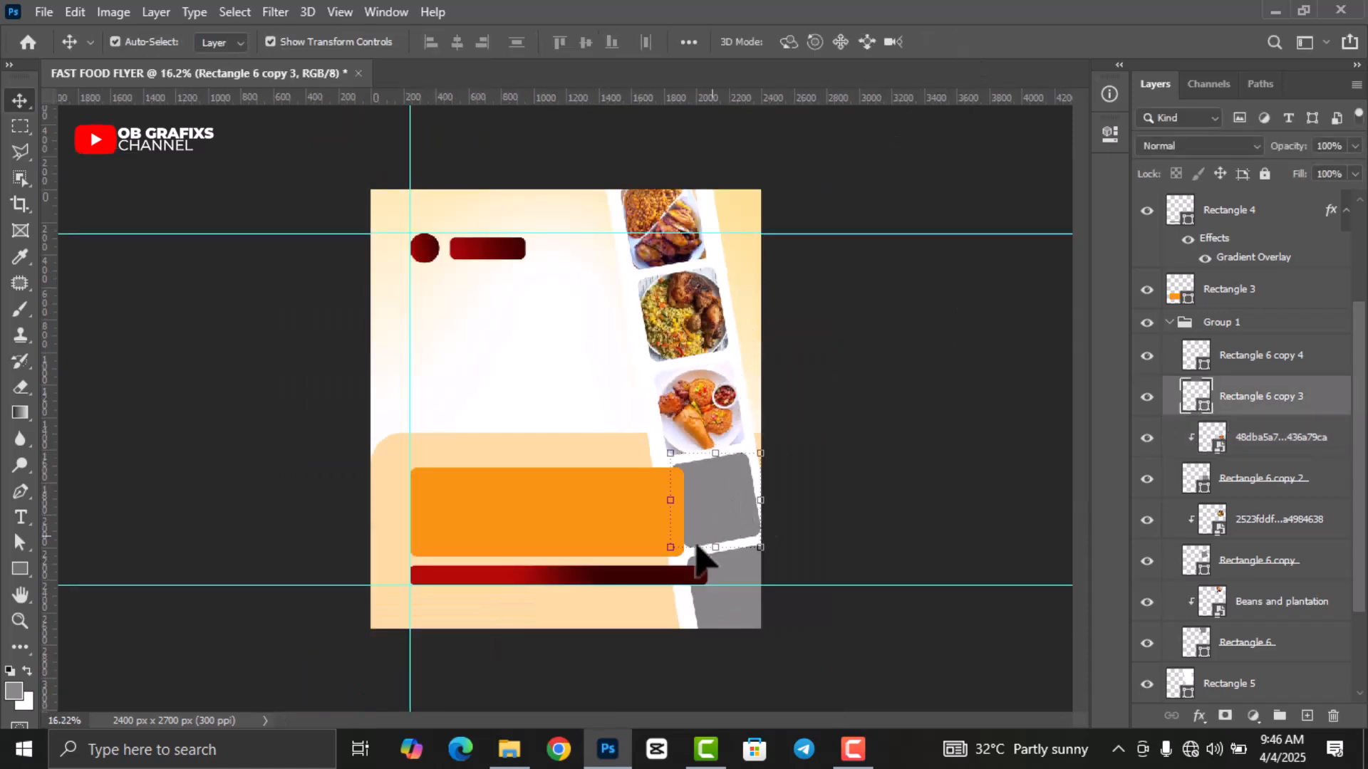
Place the Waakye photo, scale and tilt it onto the fourth card, and clip it there.
left_click(508, 750)
left_click_drag(886, 137, 691, 499)
left_click_drag(390, 188, 616, 470)
left_click_drag(720, 512, 745, 496)
left_click_drag(705, 456, 782, 549)
scroll(625, 441, "up", 4)
left_click(959, 42)
right_click(1260, 399)
left_click(1056, 453)
left_click(669, 472)
Place the Spaghetti Bolognese photo, tilt and scale it onto the bottom card, and clip it.
scroll(626, 441, "down", 4)
left_click(749, 614)
left_click(508, 755)
left_click_drag(780, 139, 514, 358)
left_click_drag(465, 338, 768, 645)
left_click_drag(811, 690, 830, 681)
mouse_move(830, 653)
left_mouse_down()
mouse_move(785, 618)
mouse_move(757, 651)
mouse_move(777, 631)
mouse_move(747, 614)
mouse_move(805, 645)
left_mouse_up()
left_click(959, 42)
right_click(1247, 357)
left_click(1067, 452)
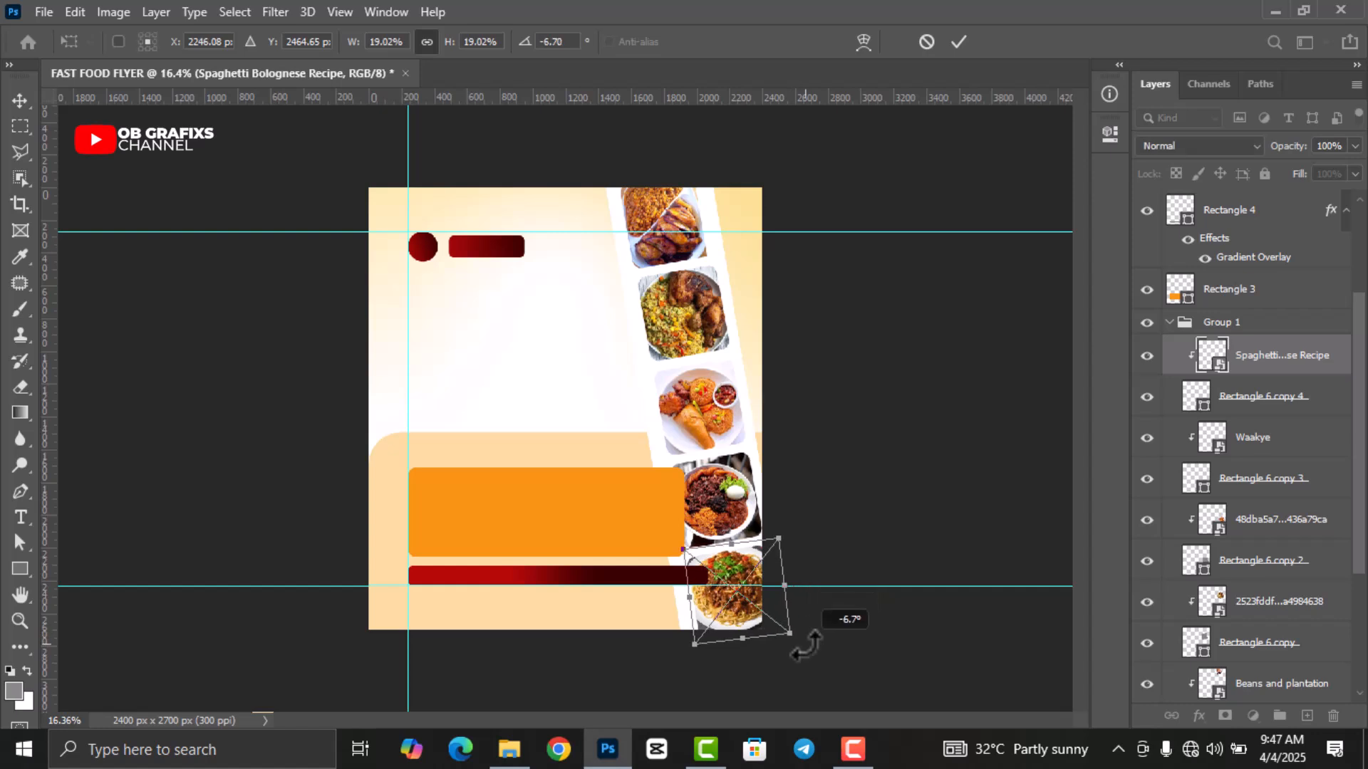
left_click(959, 42)
left_click(1169, 322)
Type the WS FF initials in a new text block below the red circle.
left_click(955, 412)
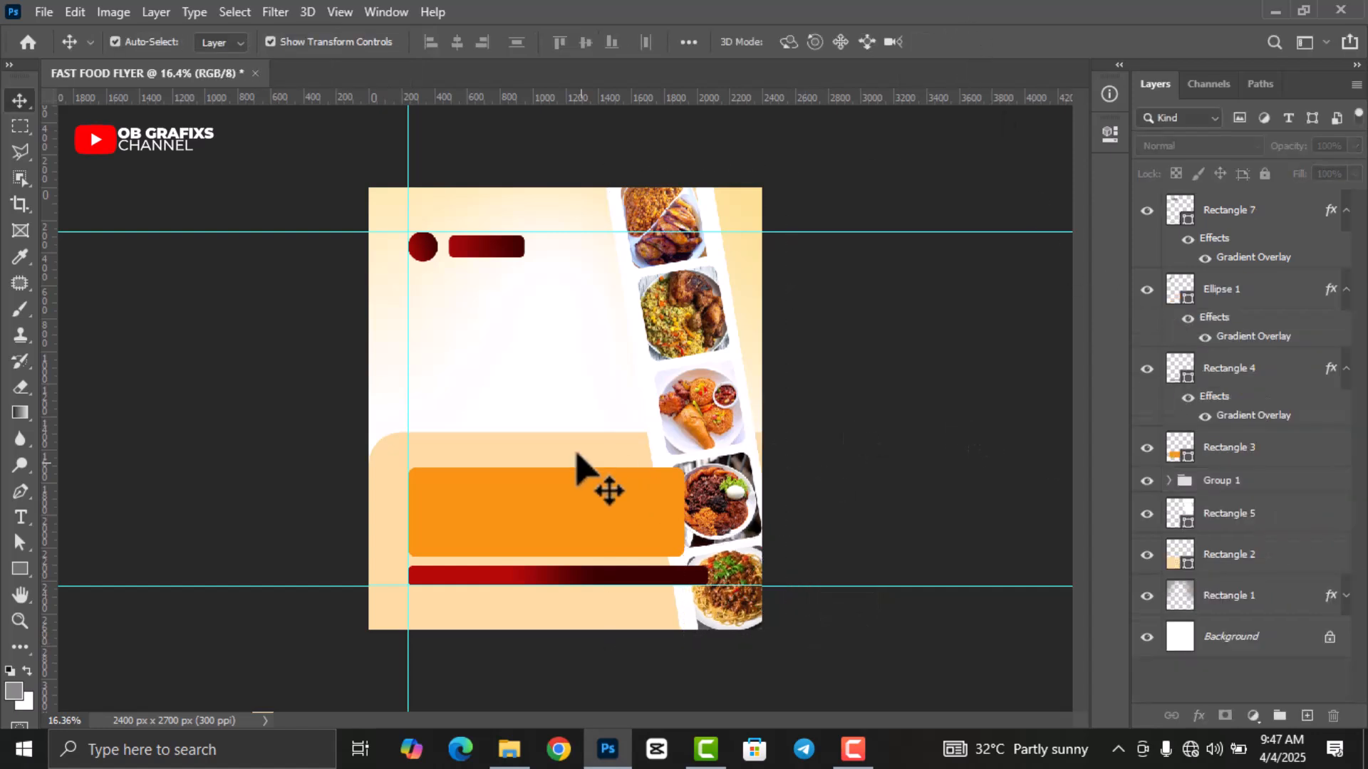
scroll(570, 456, "up", 1)
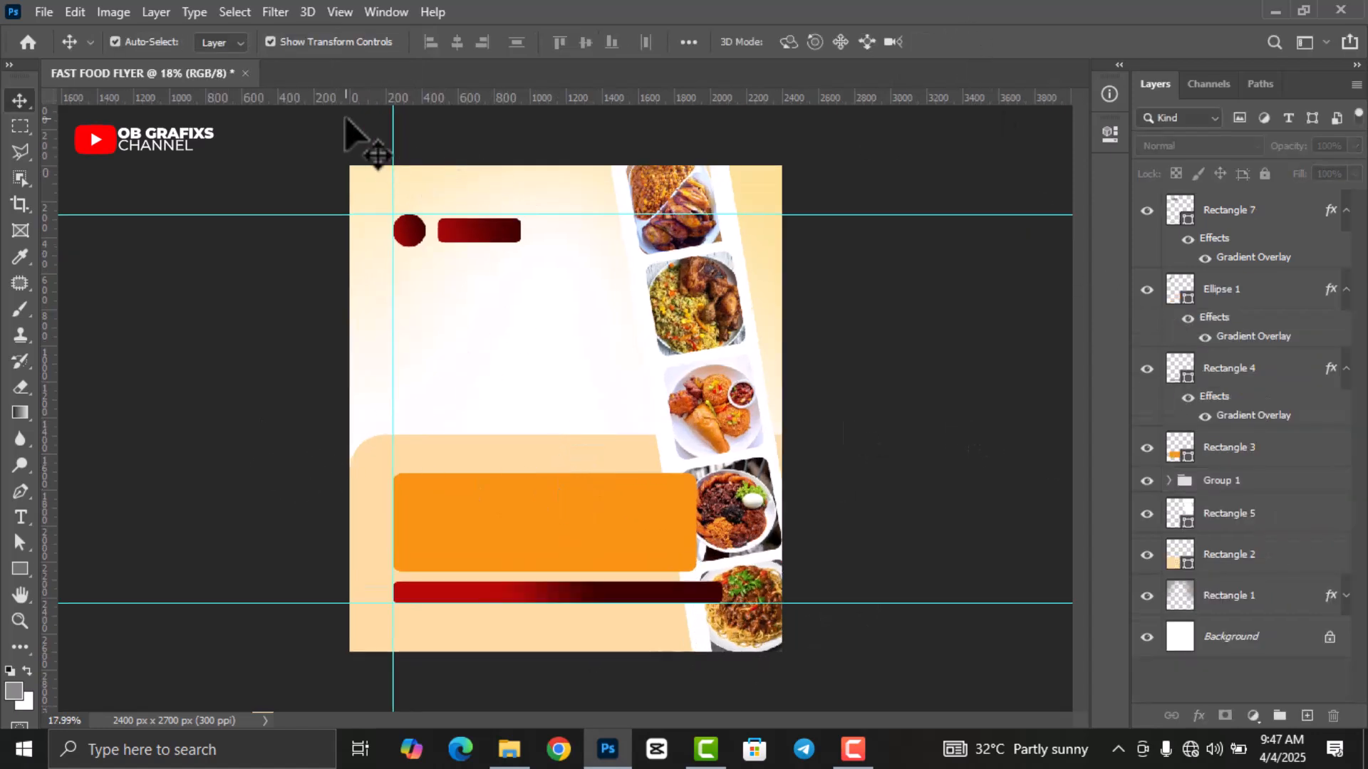
scroll(345, 121, "up", 5)
scroll(347, 142, "up", 3)
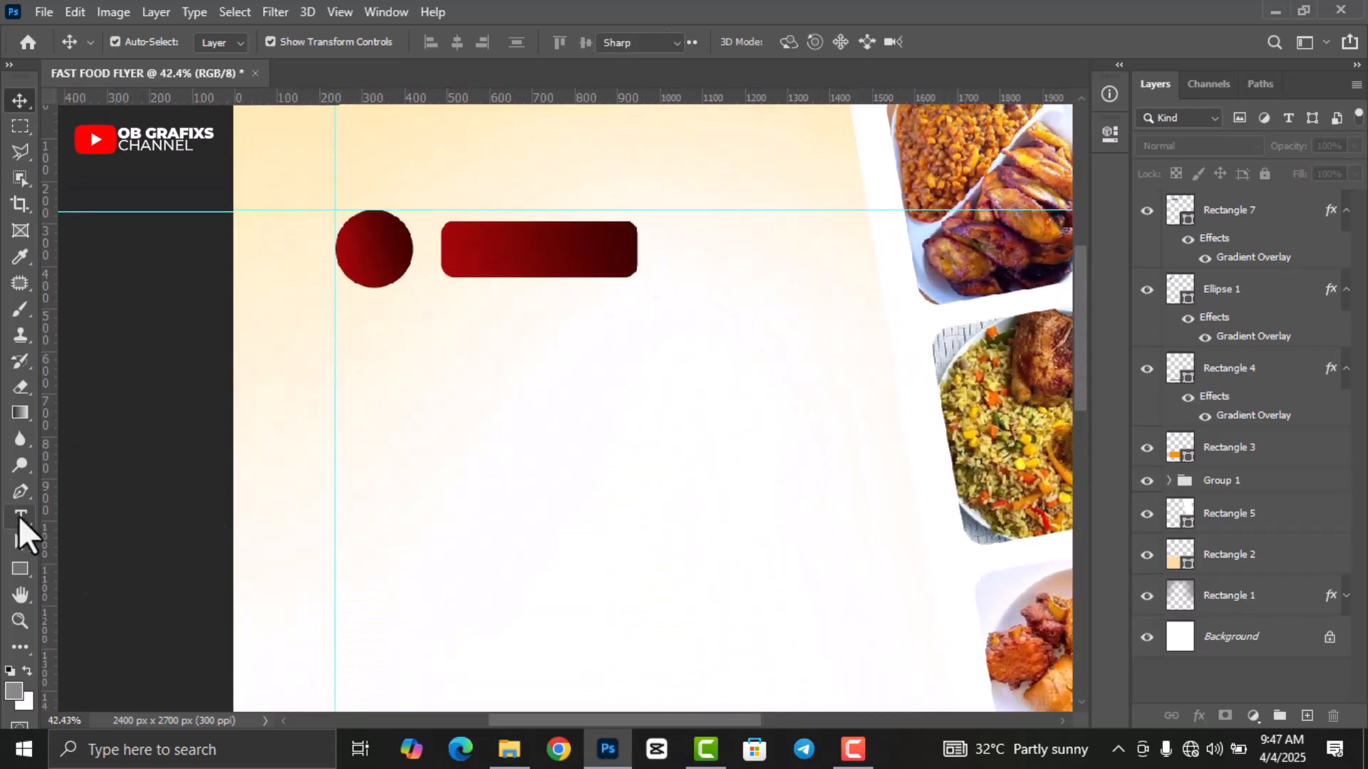
left_click(21, 518)
left_click(441, 437)
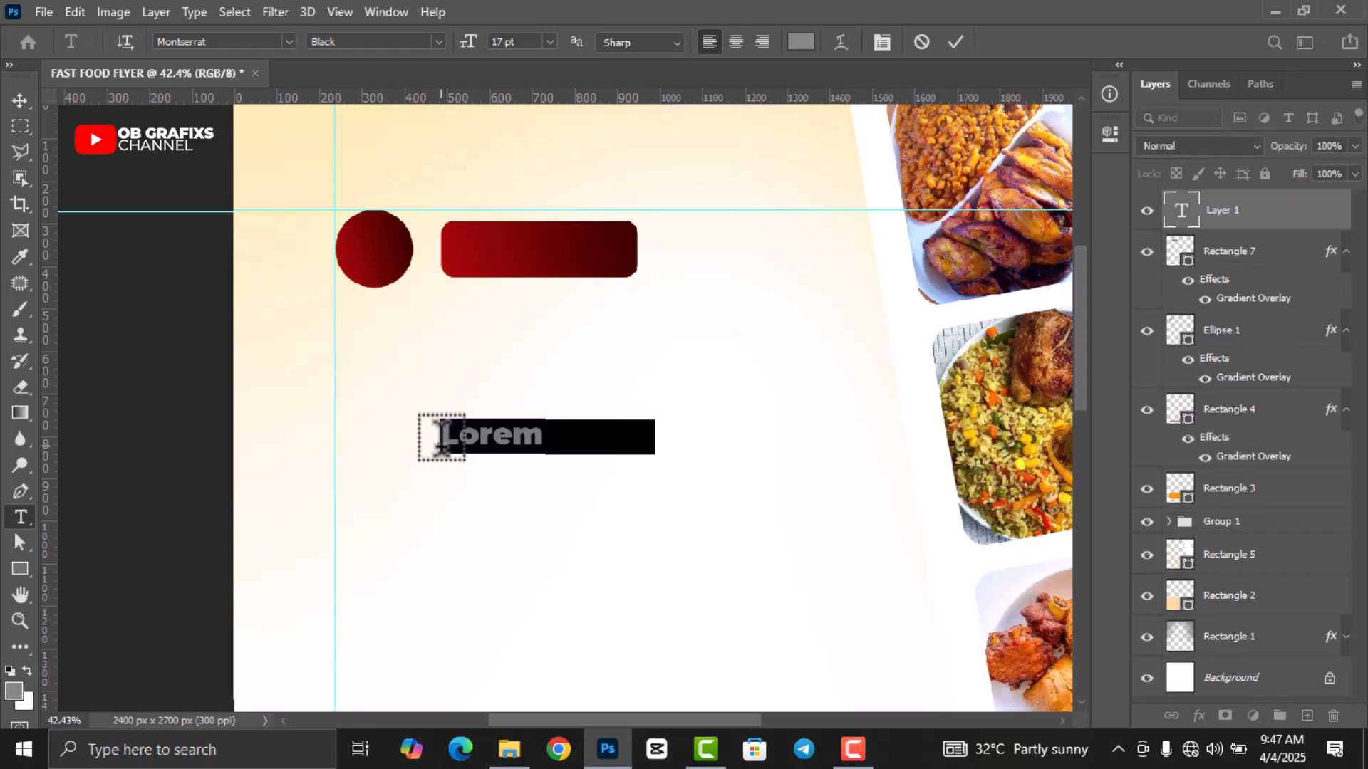
type("WS")
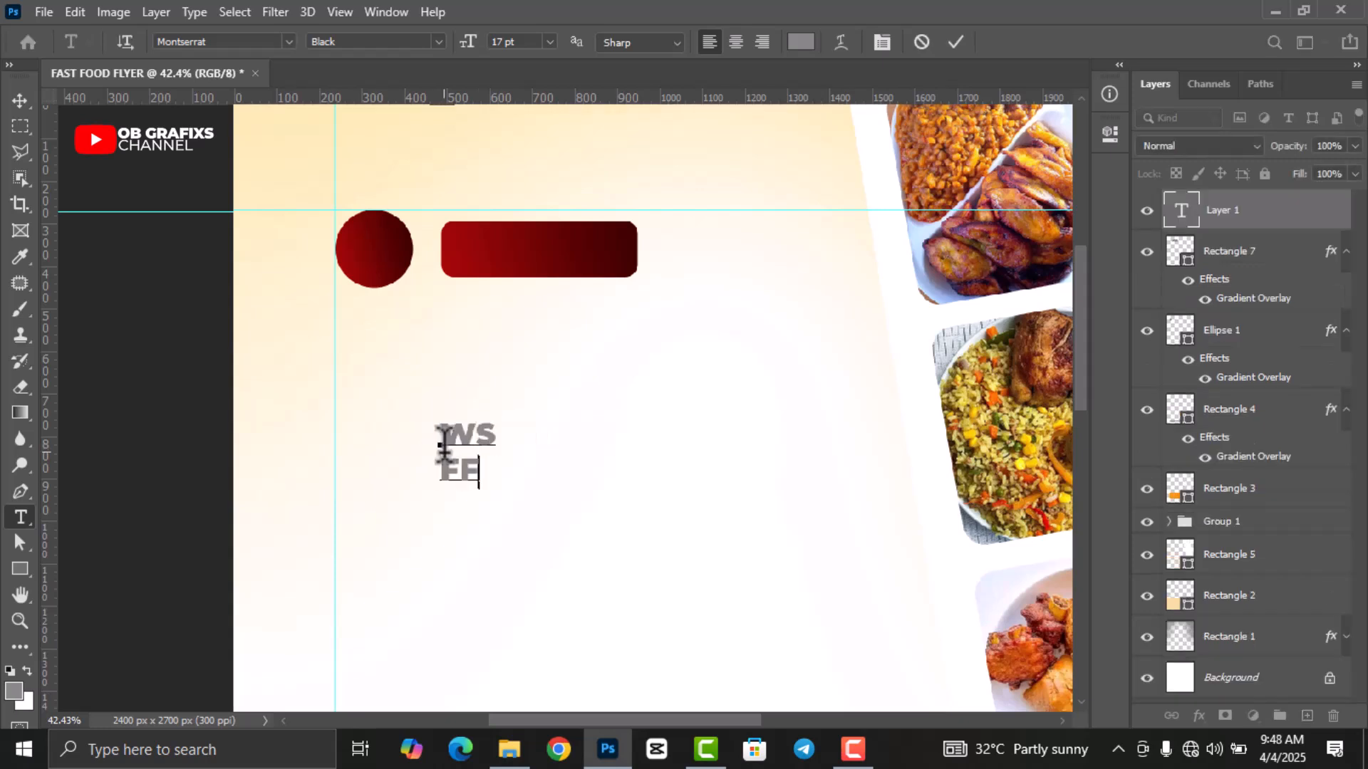
left_click(955, 42)
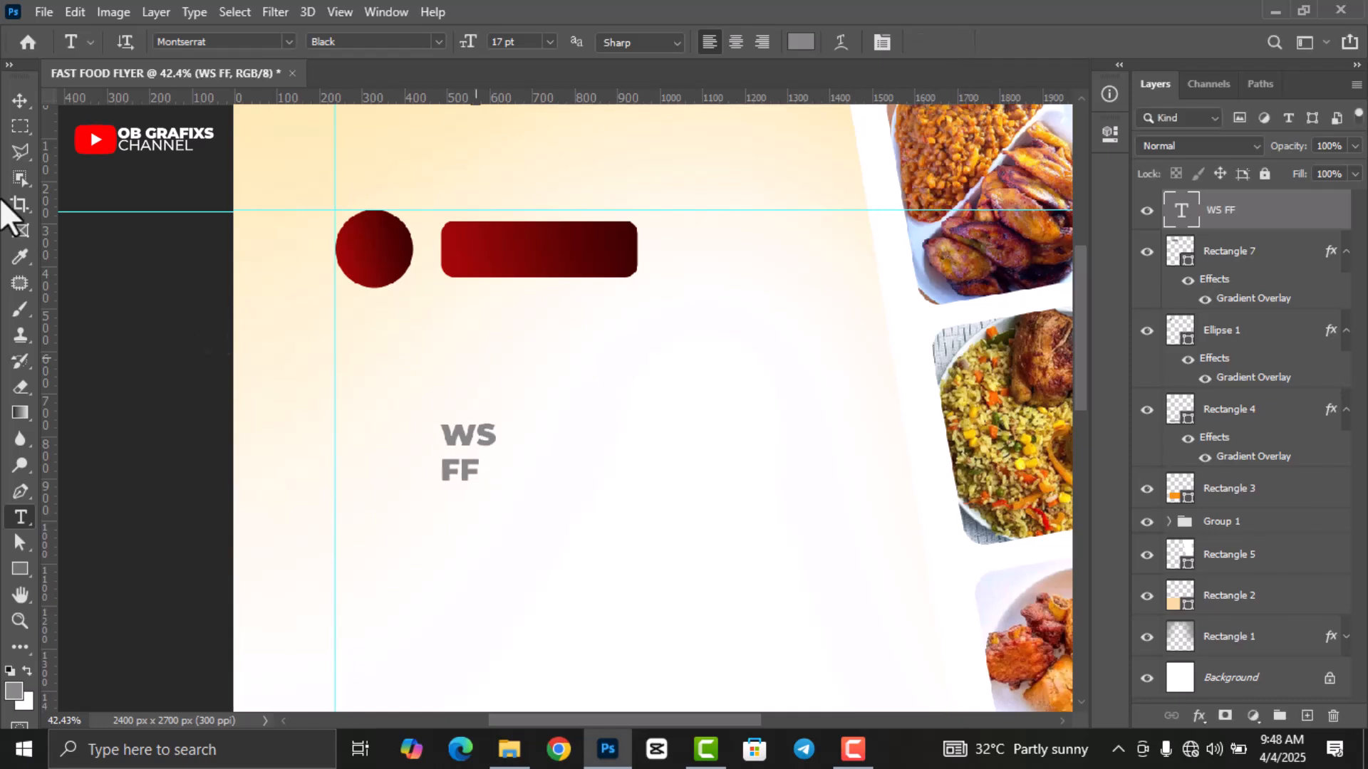
Scale the WS FF text down and move it onto the red circle.
left_click(20, 100)
left_click_drag(499, 483, 389, 281)
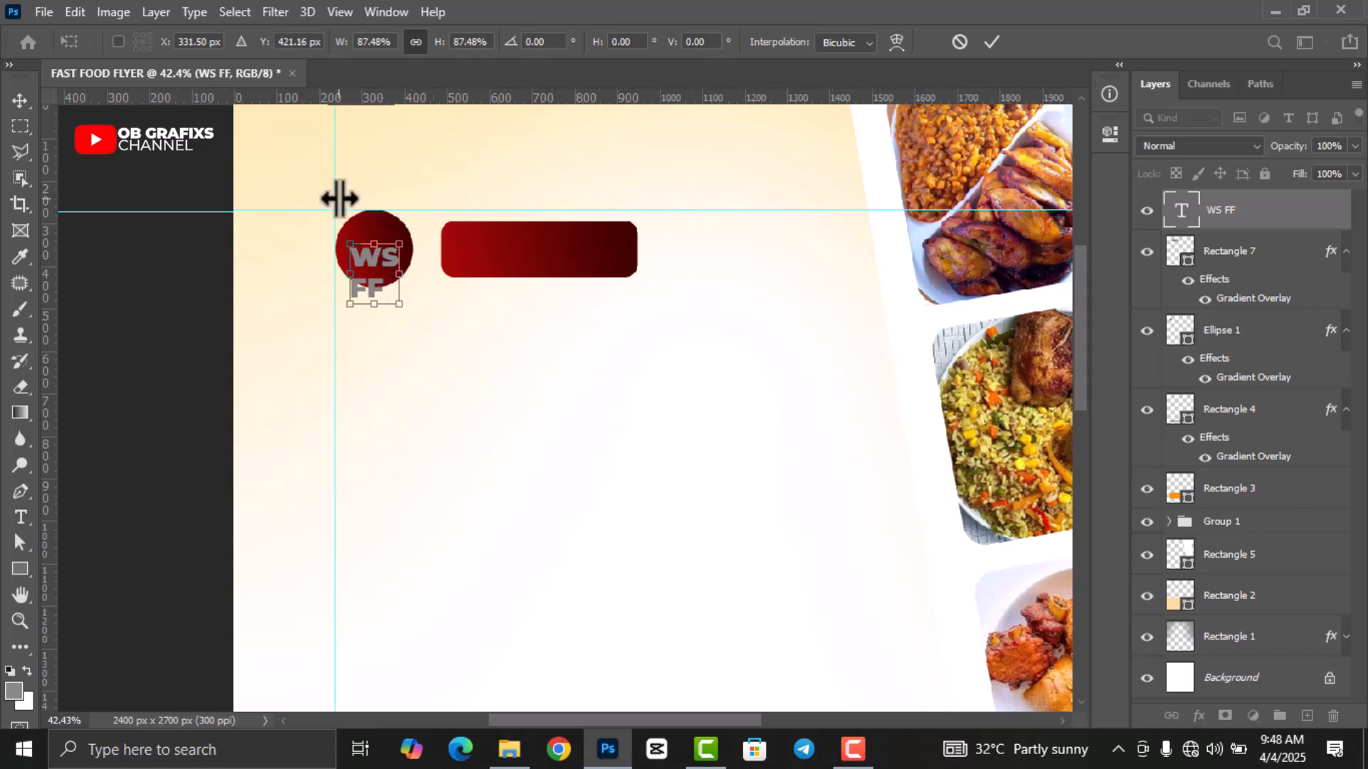
scroll(339, 202, "up", 4)
scroll(394, 258, "up", 1)
left_click(991, 42)
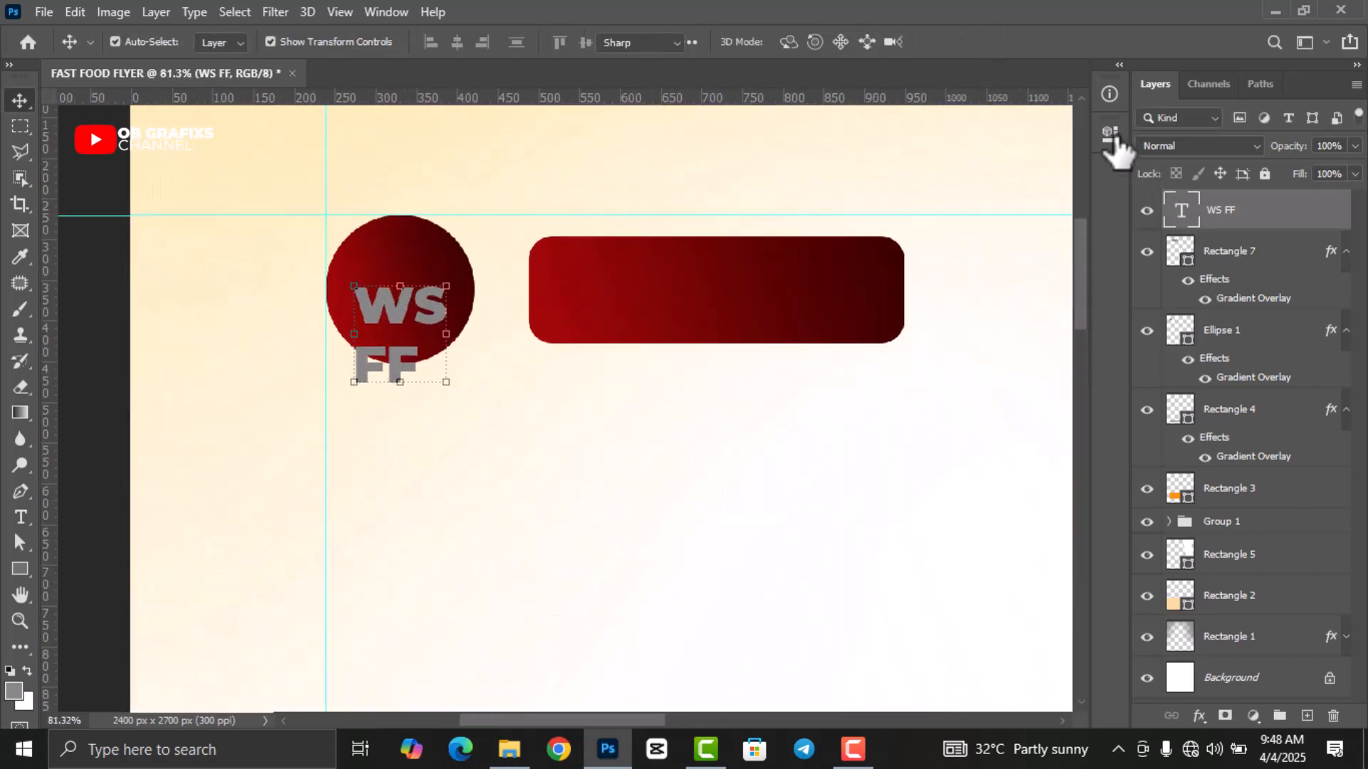
Colour the WS FF text white and shrink it to 12 pt with tighter line spacing.
key("Return")
left_click(1110, 134)
left_click(996, 434)
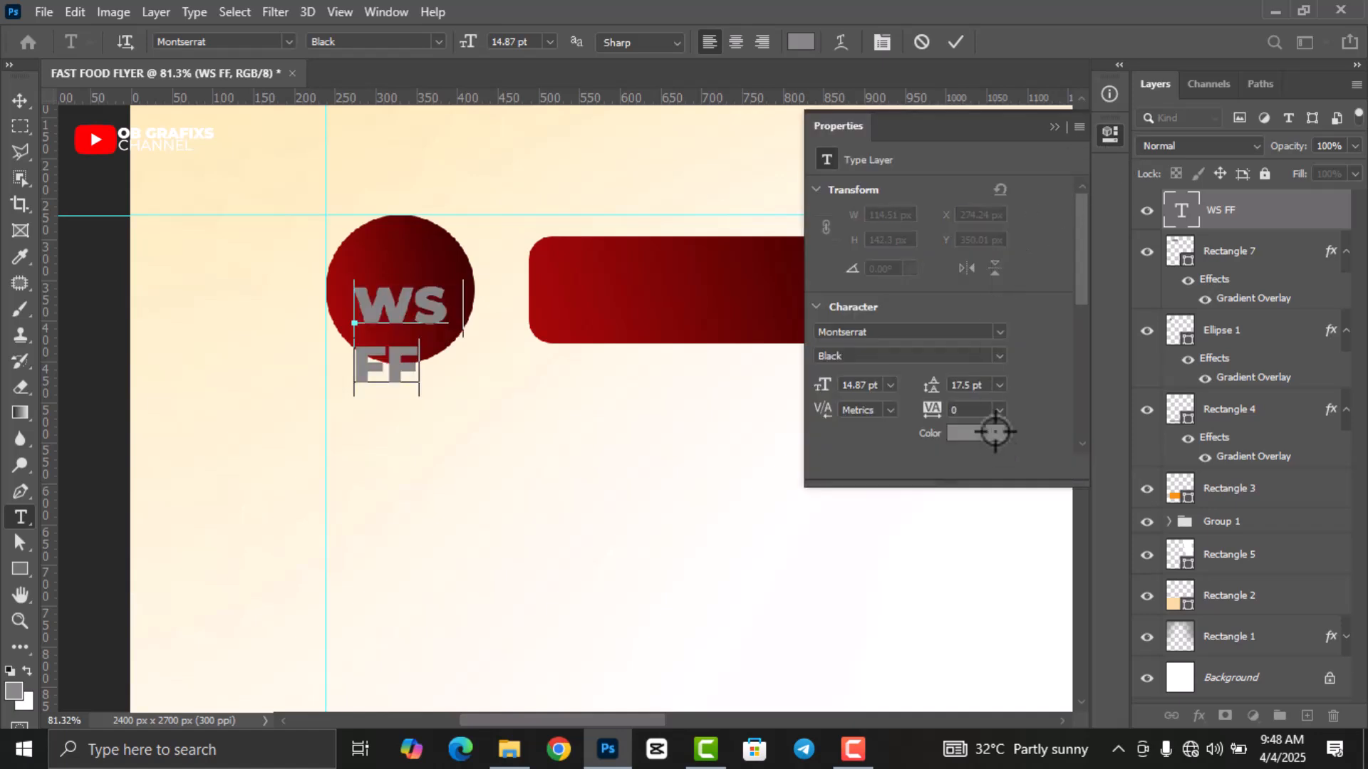
left_click(546, 485)
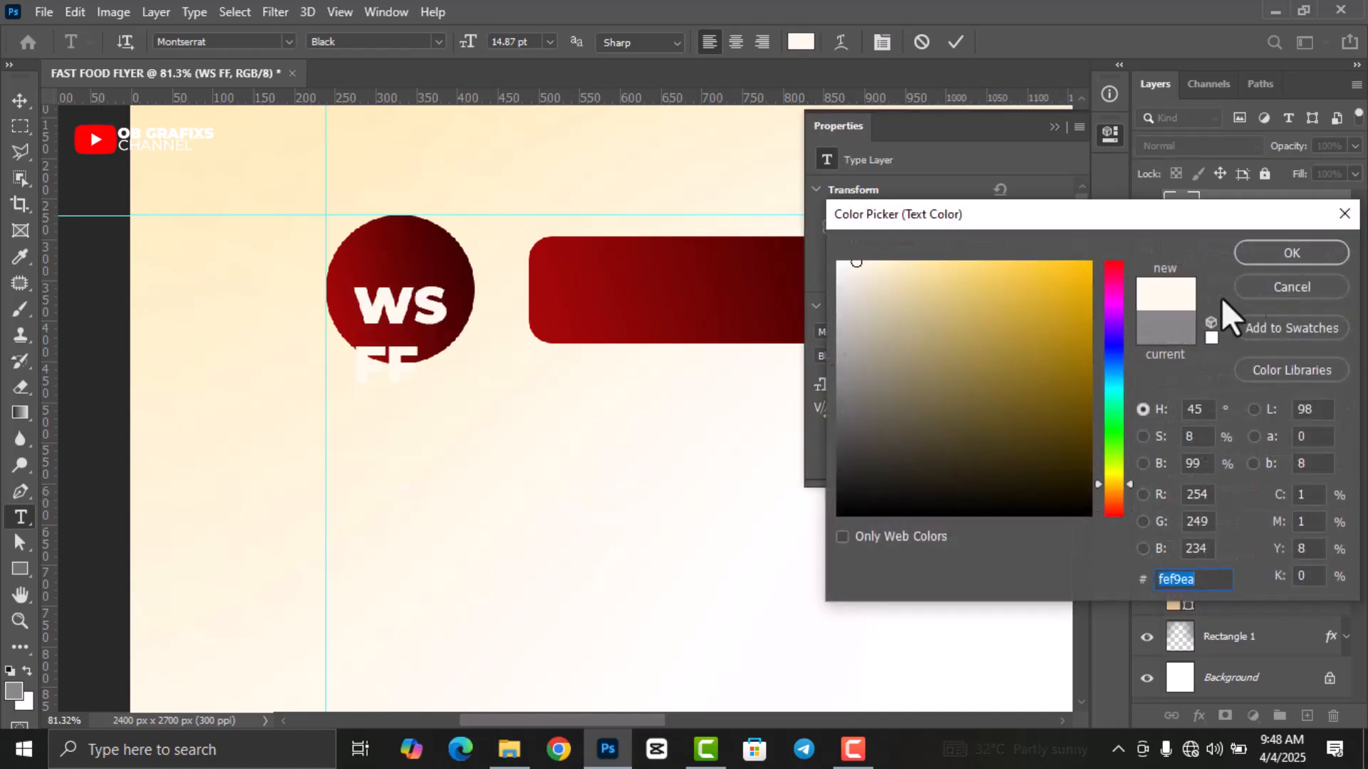
left_click(1259, 254)
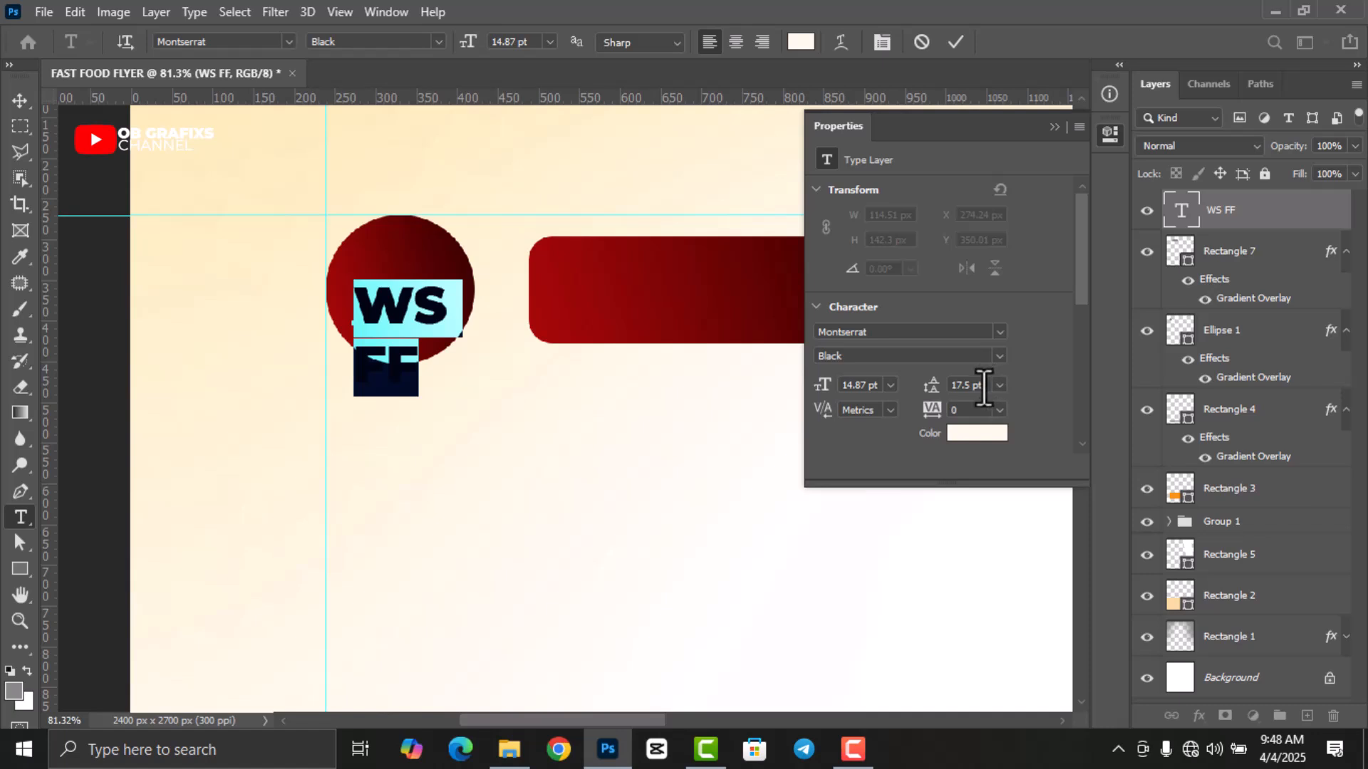
scroll(961, 386, "down", 4)
left_click_drag(880, 386, 845, 386)
scroll(855, 386, "down", 3)
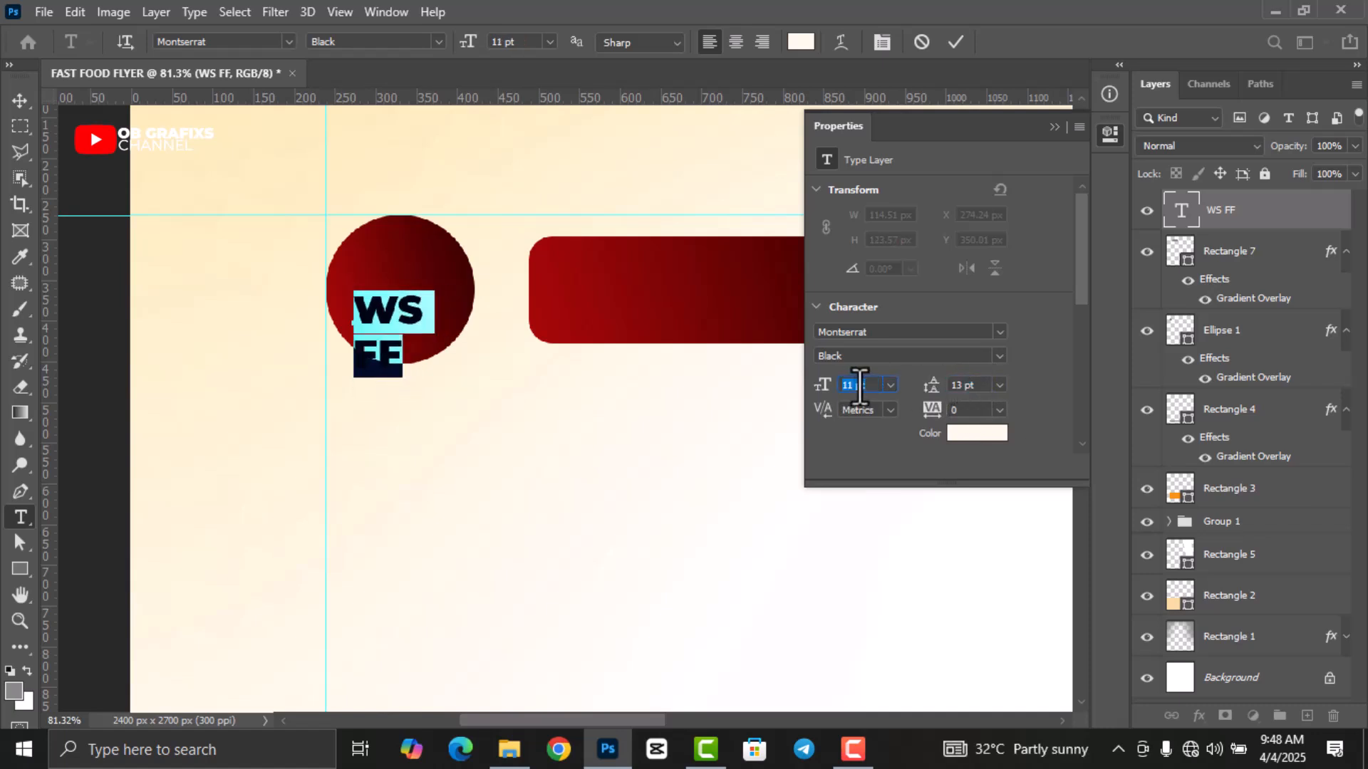
left_click(956, 47)
key("v")
left_click_drag(387, 335, 403, 294)
Centre-align the WS FF lines in the circle and set their line spacing to 10.
double_click(1181, 210)
left_click(736, 43)
left_click(956, 43)
key("v")
scroll(470, 436, "up", 1)
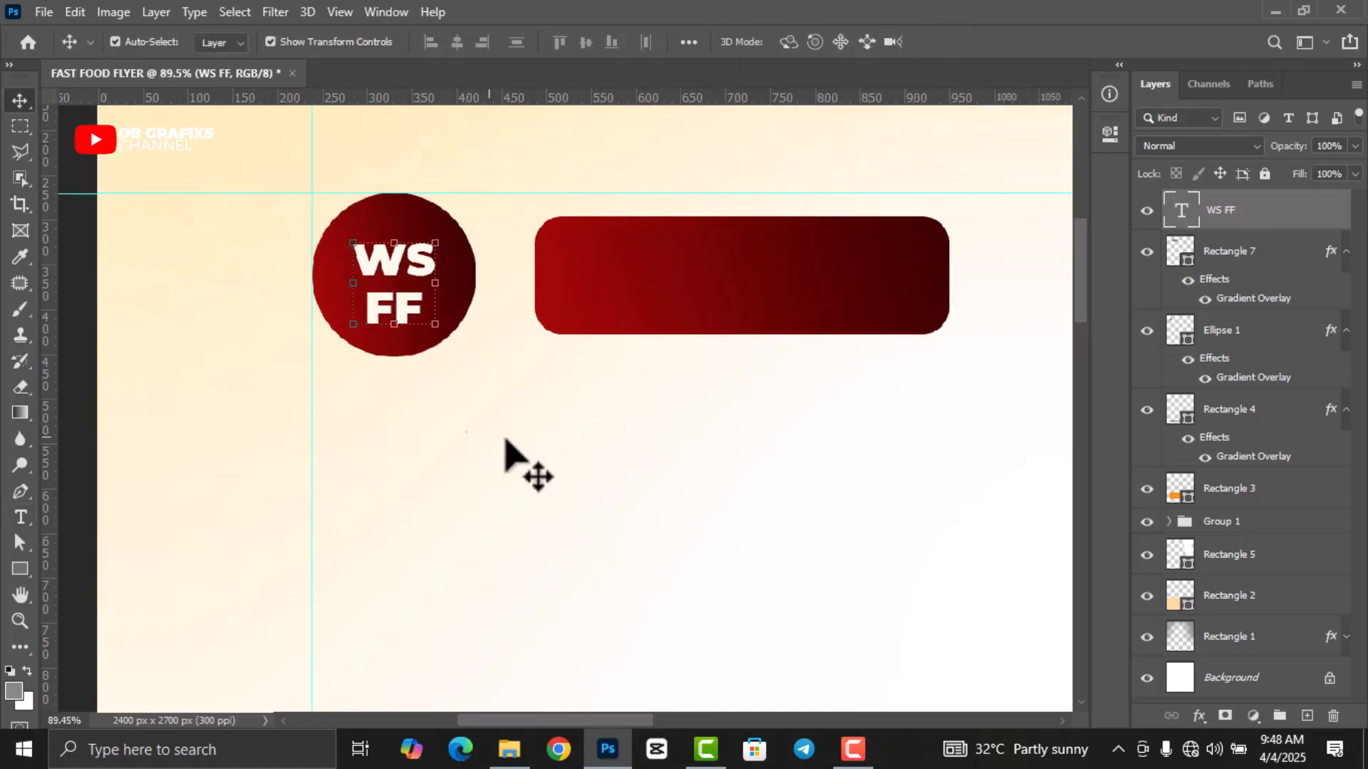
double_click(1192, 214)
type("10")
key("Return")
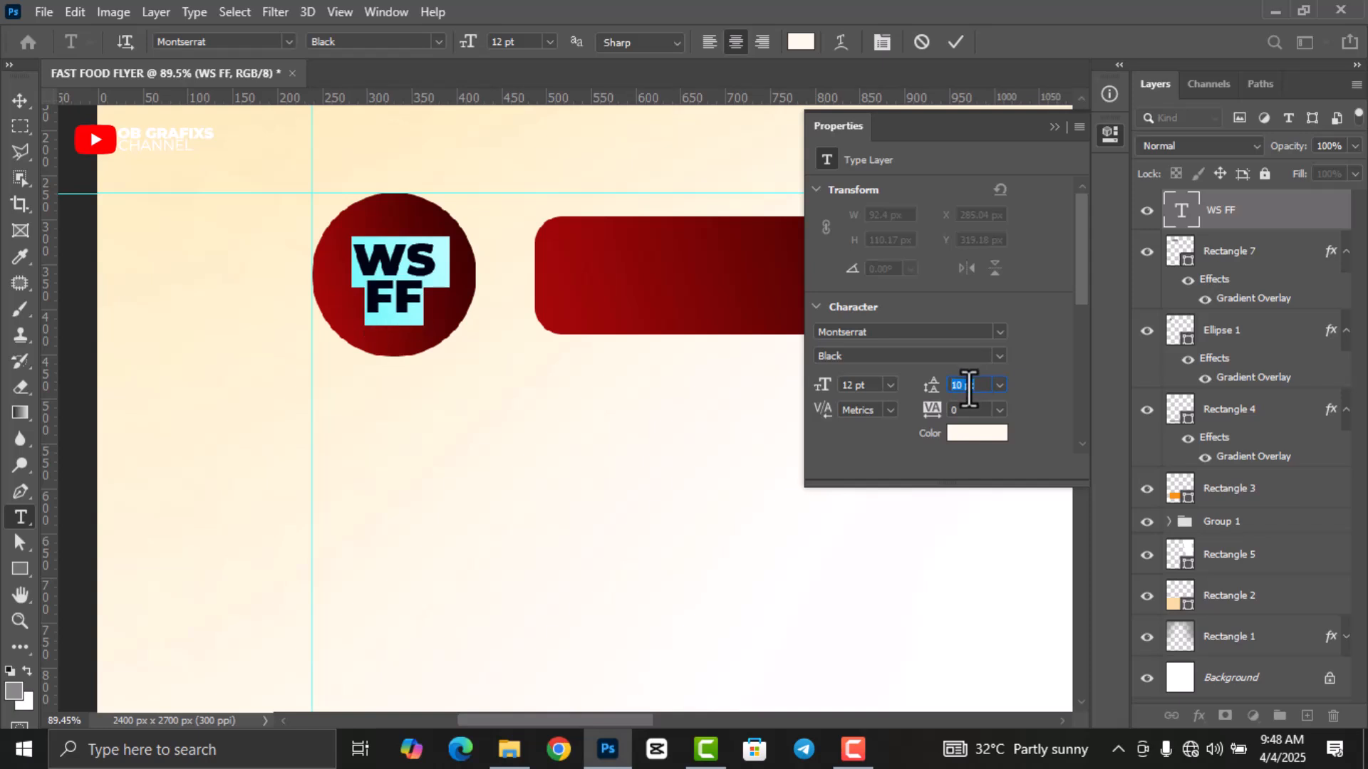
left_click(955, 43)
key("v")
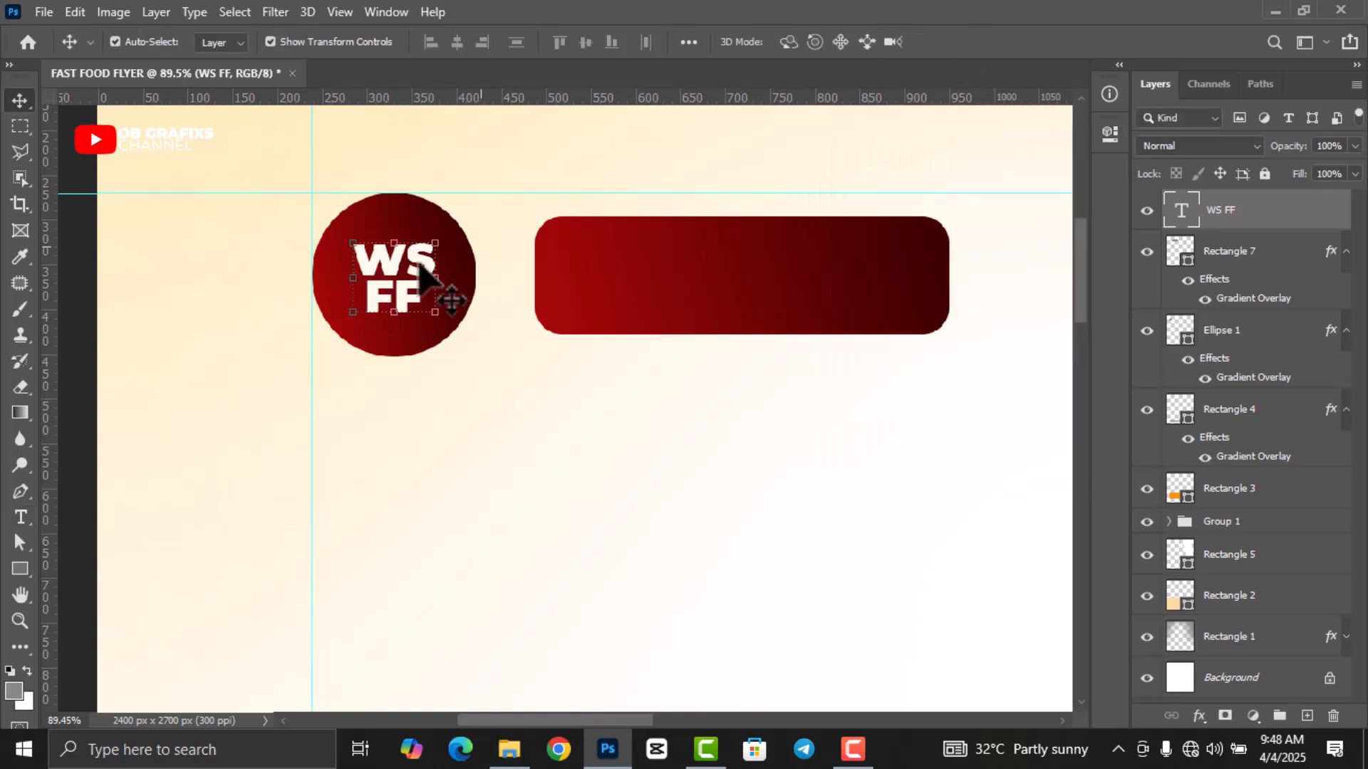
left_click(80, 541)
left_click(20, 569)
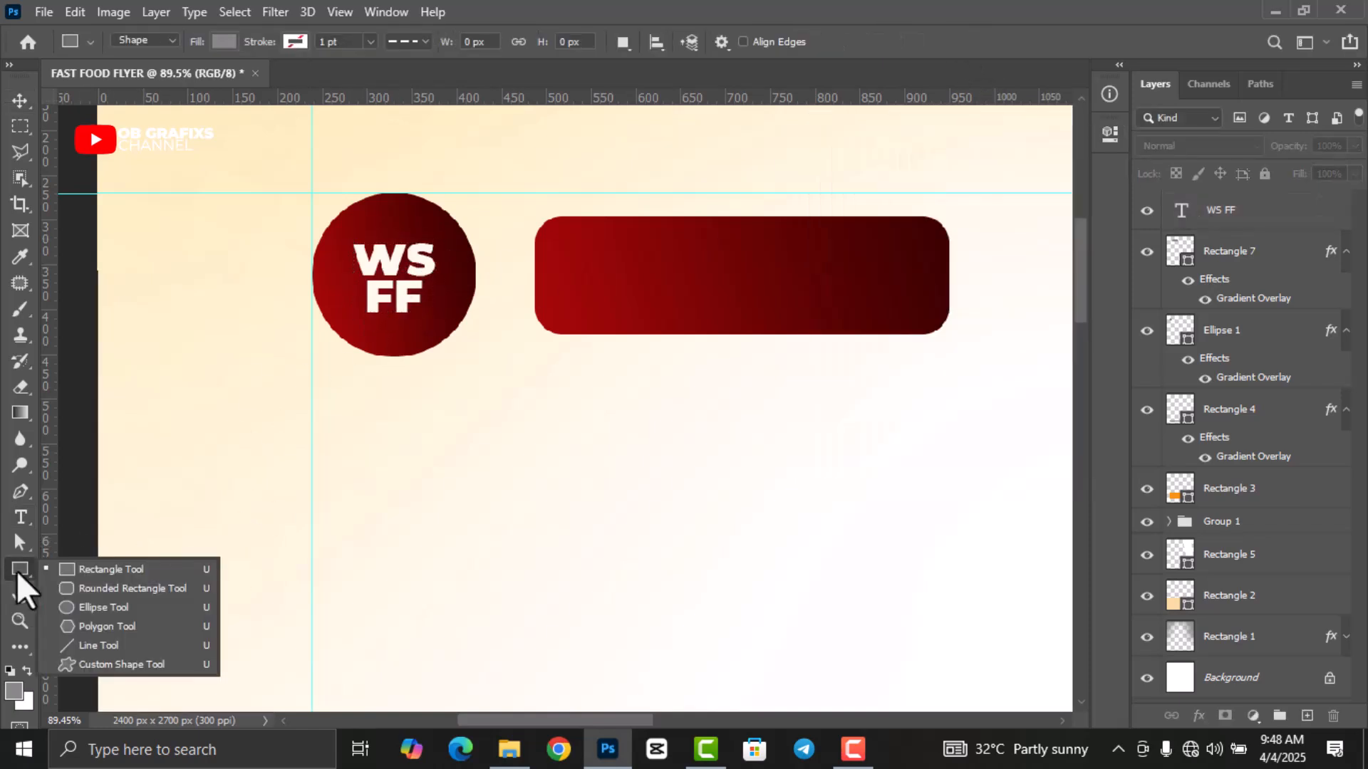
Draw a new circle with the Ellipse tool and centre it over the red badge.
left_click(99, 607)
left_click_drag(399, 435, 538, 586)
left_click(1097, 142)
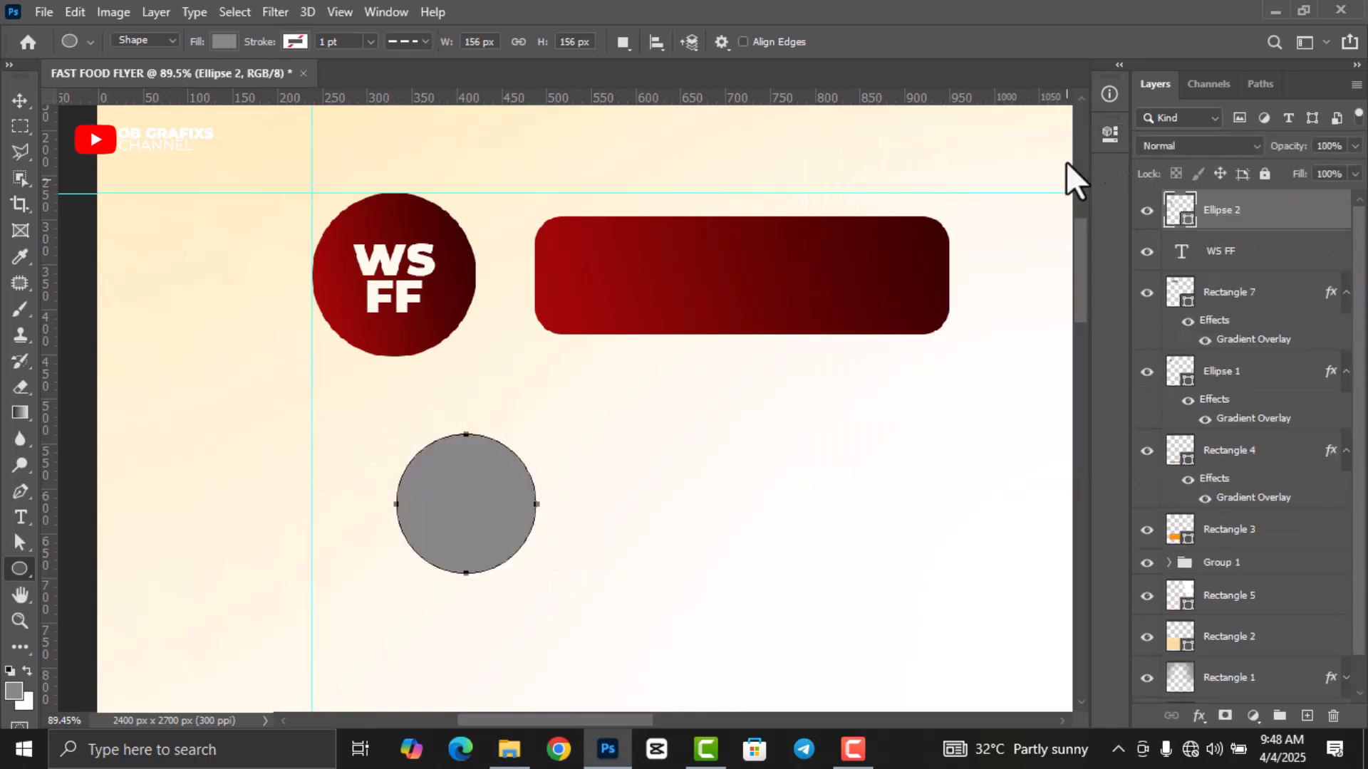
left_click(20, 100)
left_click_drag(480, 543, 403, 315)
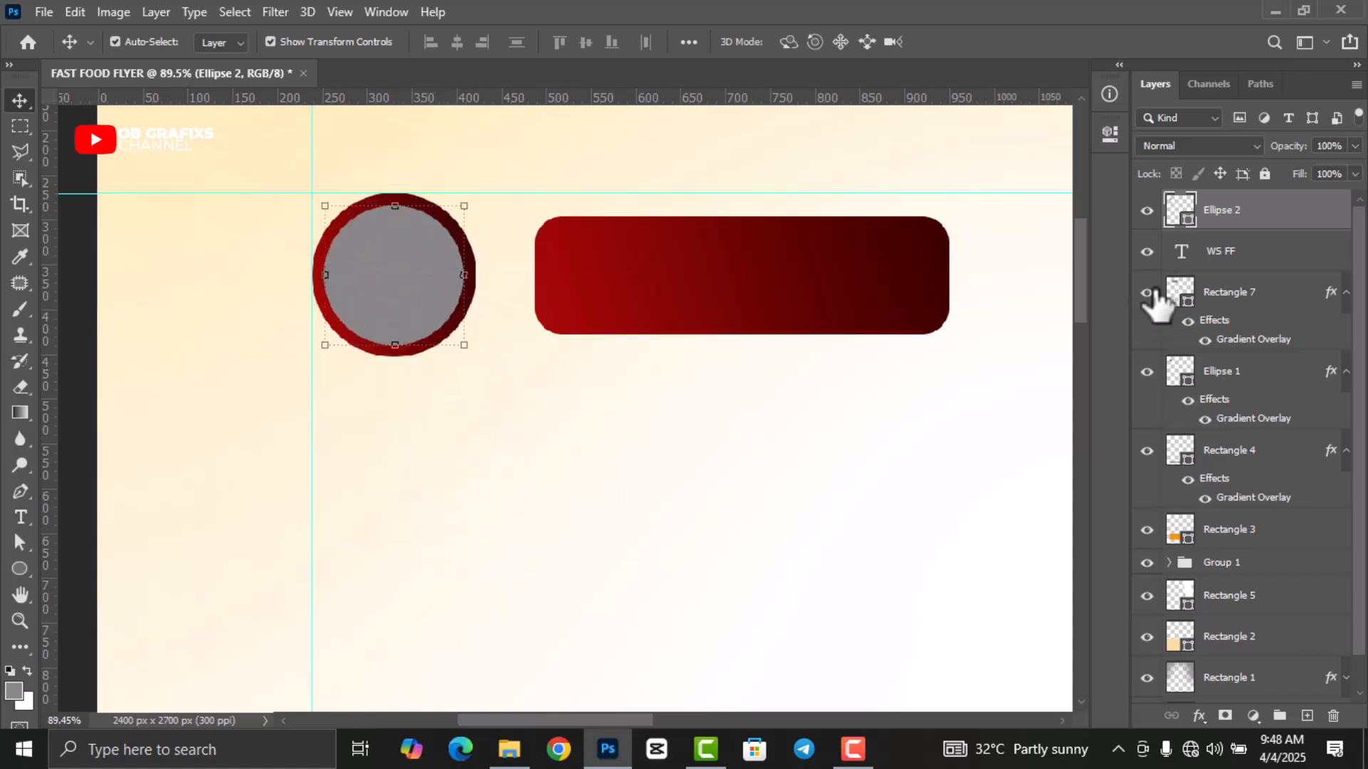
Give the circle no fill and a solid white 1 pt outline.
left_click(1109, 134)
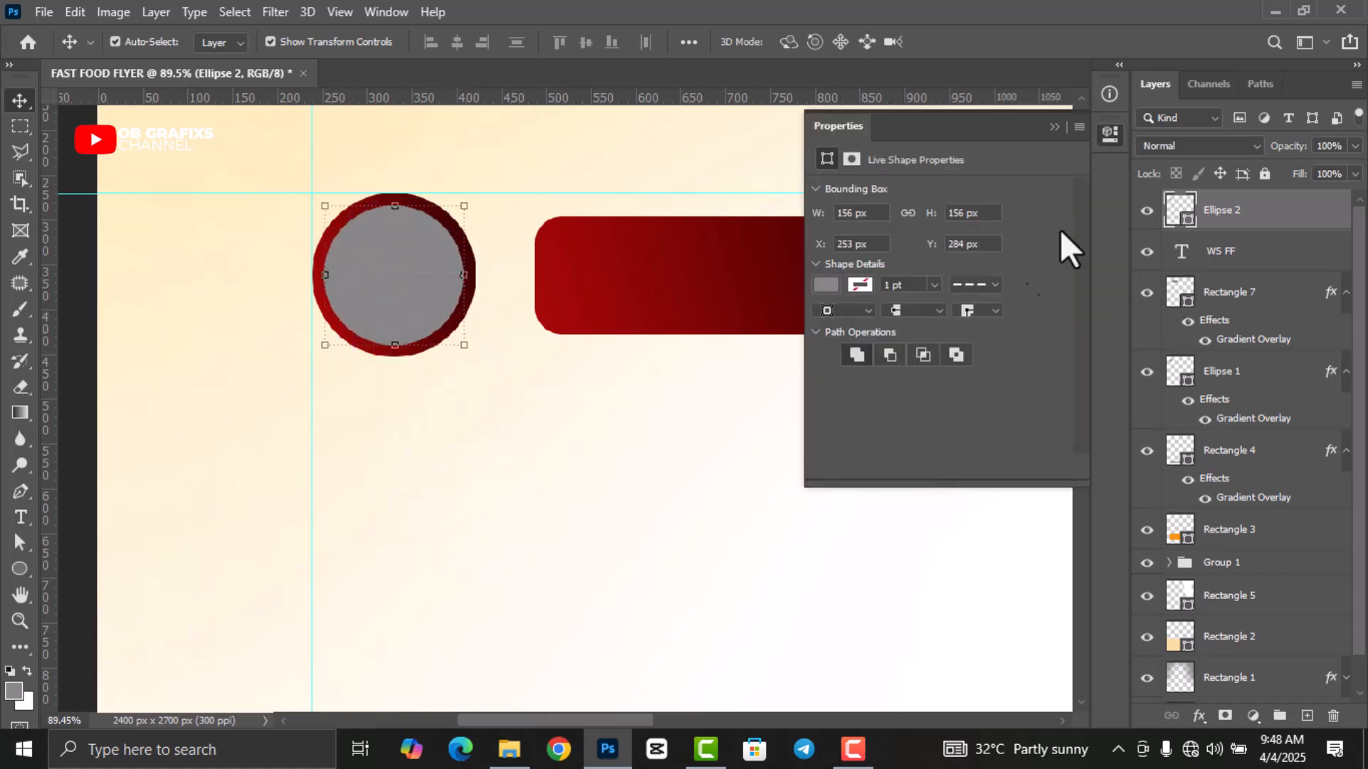
left_click(824, 285)
left_click(839, 323)
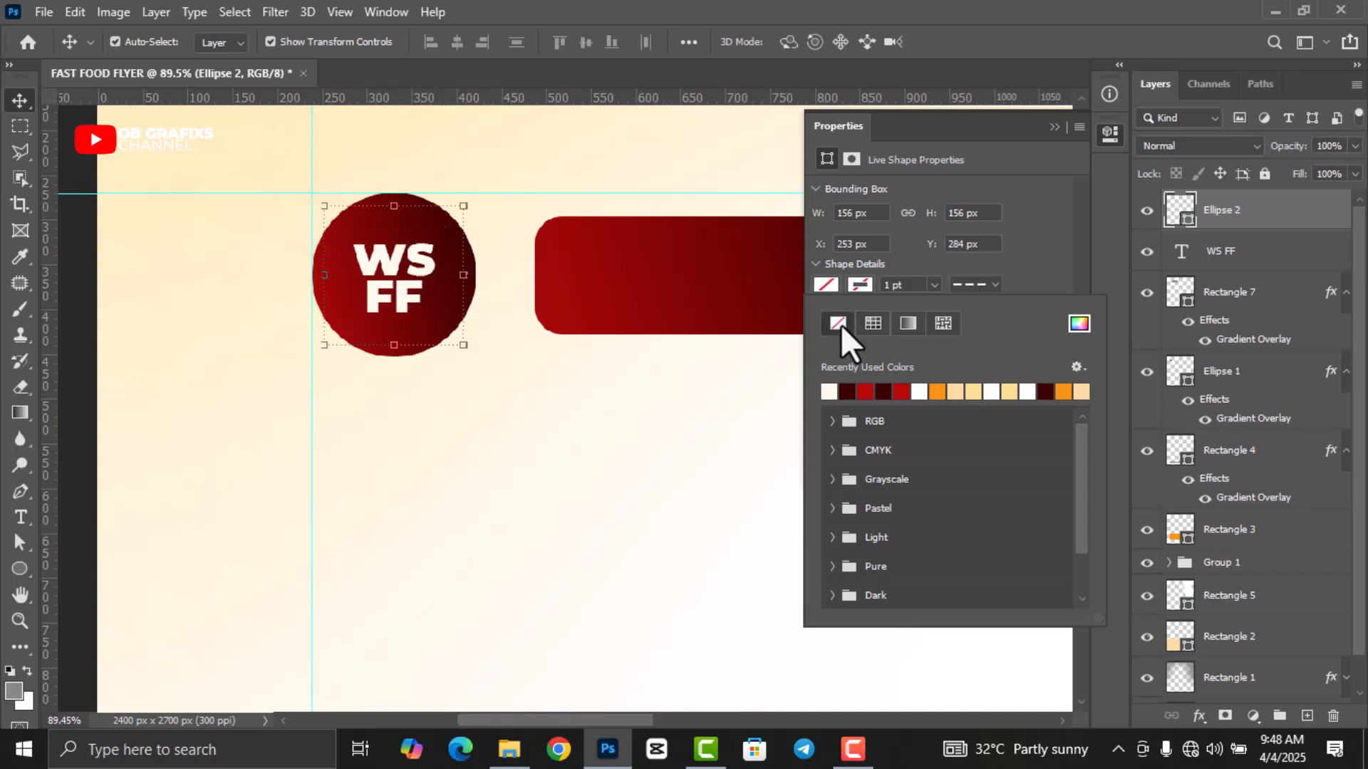
left_click(975, 284)
left_click(956, 351)
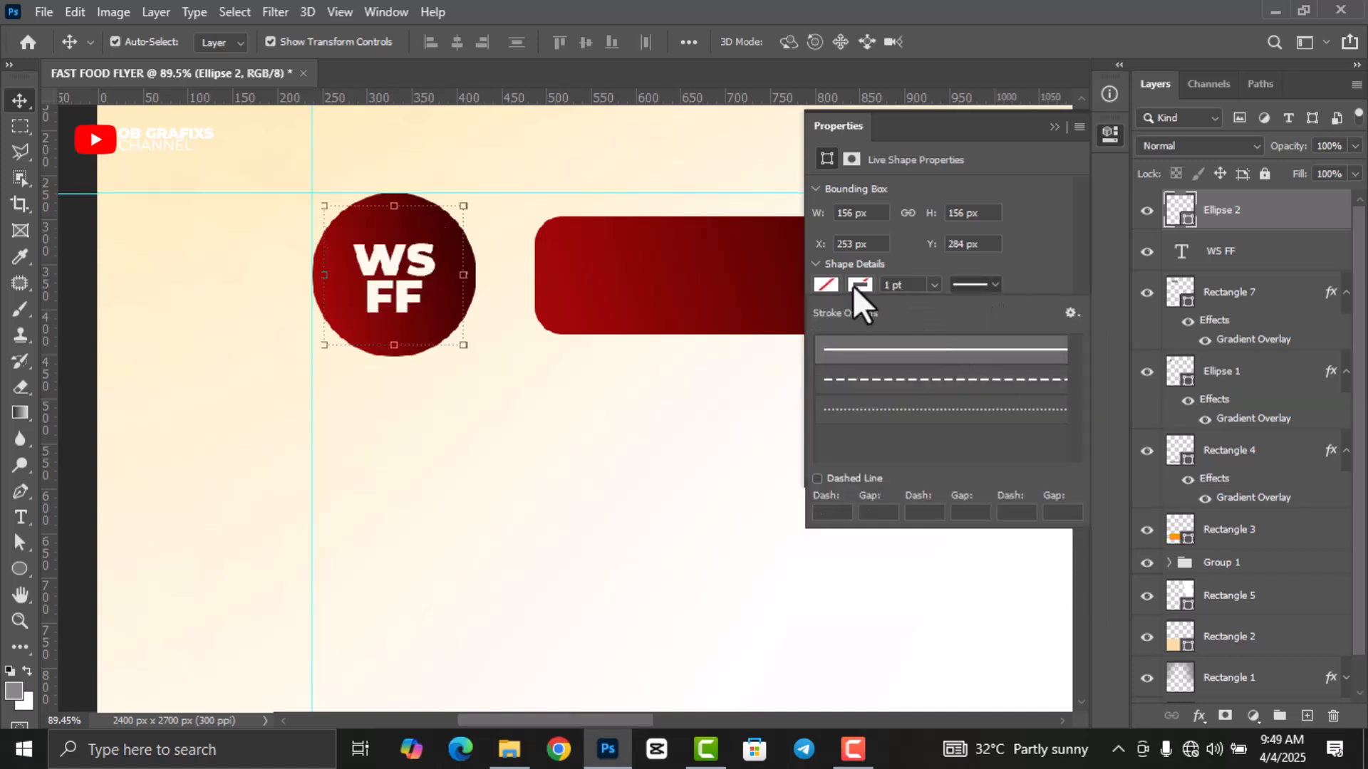
left_click(859, 285)
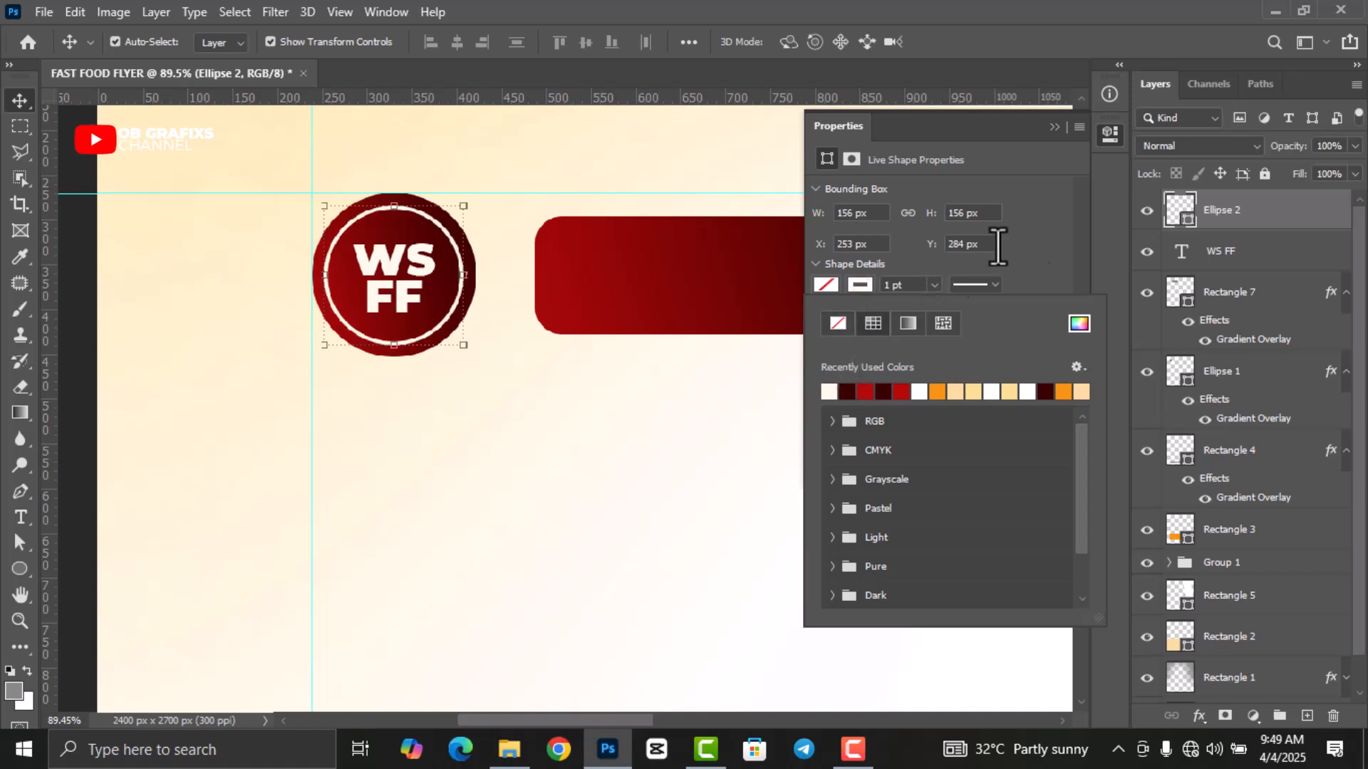
left_click(1105, 144)
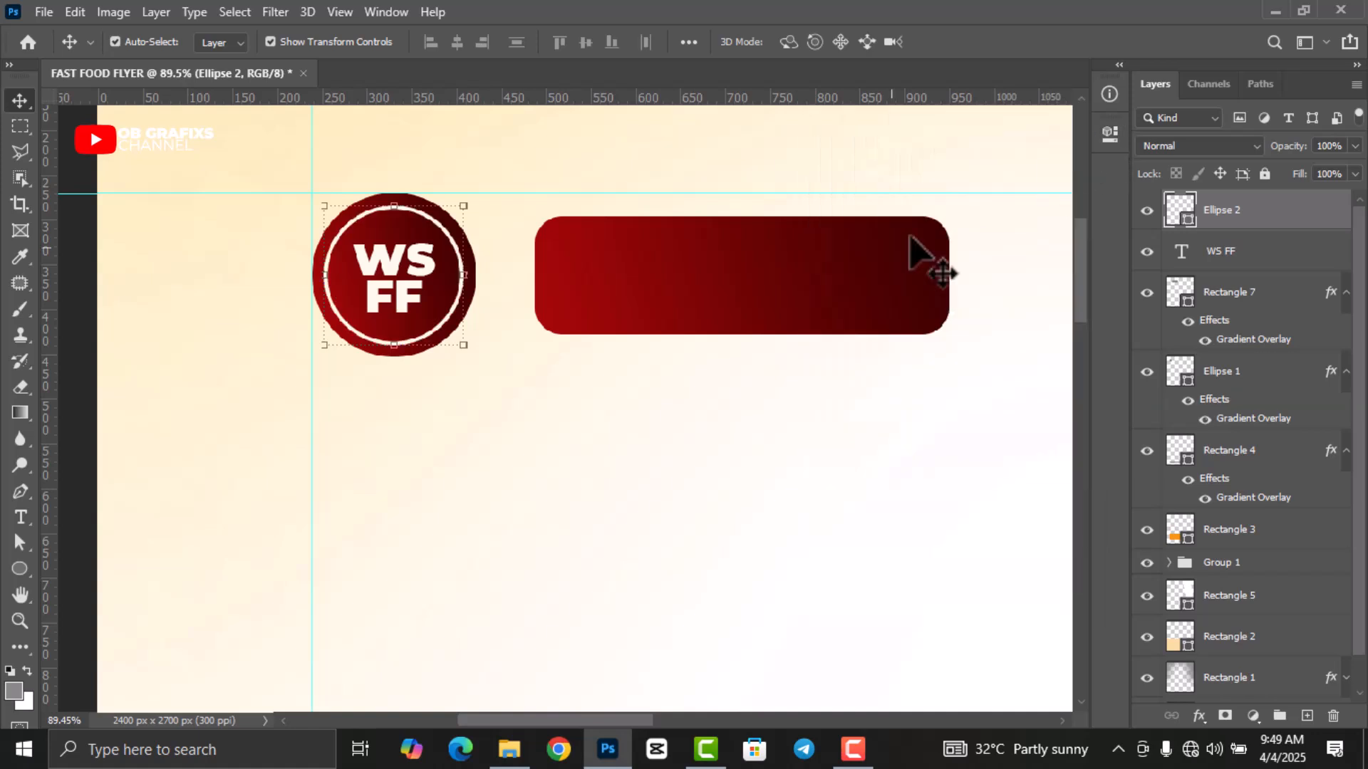
left_click(67, 327)
scroll(398, 386, "down", 2)
Copy the WS FF text onto the red banner, retype it as WESTSIDE, and centre it.
left_click(400, 301)
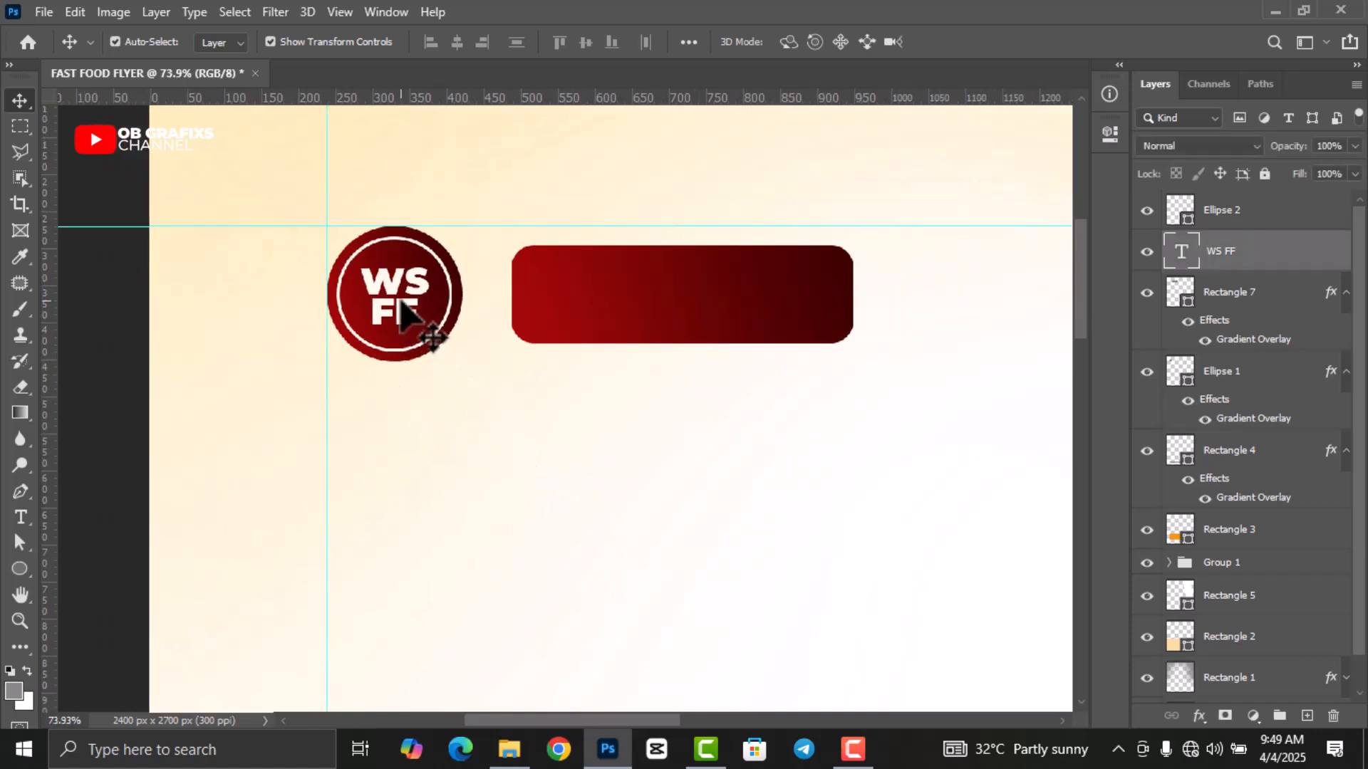
left_click_drag(401, 303, 587, 303)
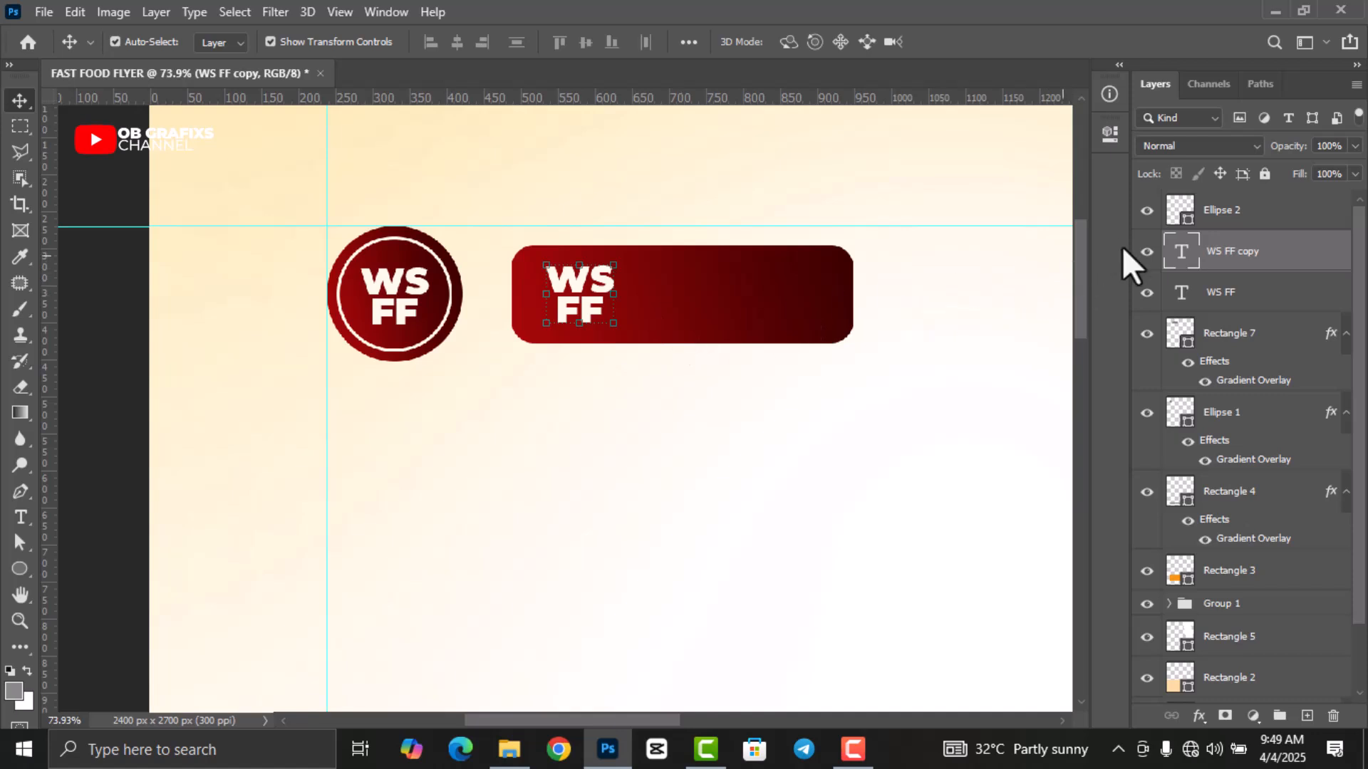
double_click(1181, 251)
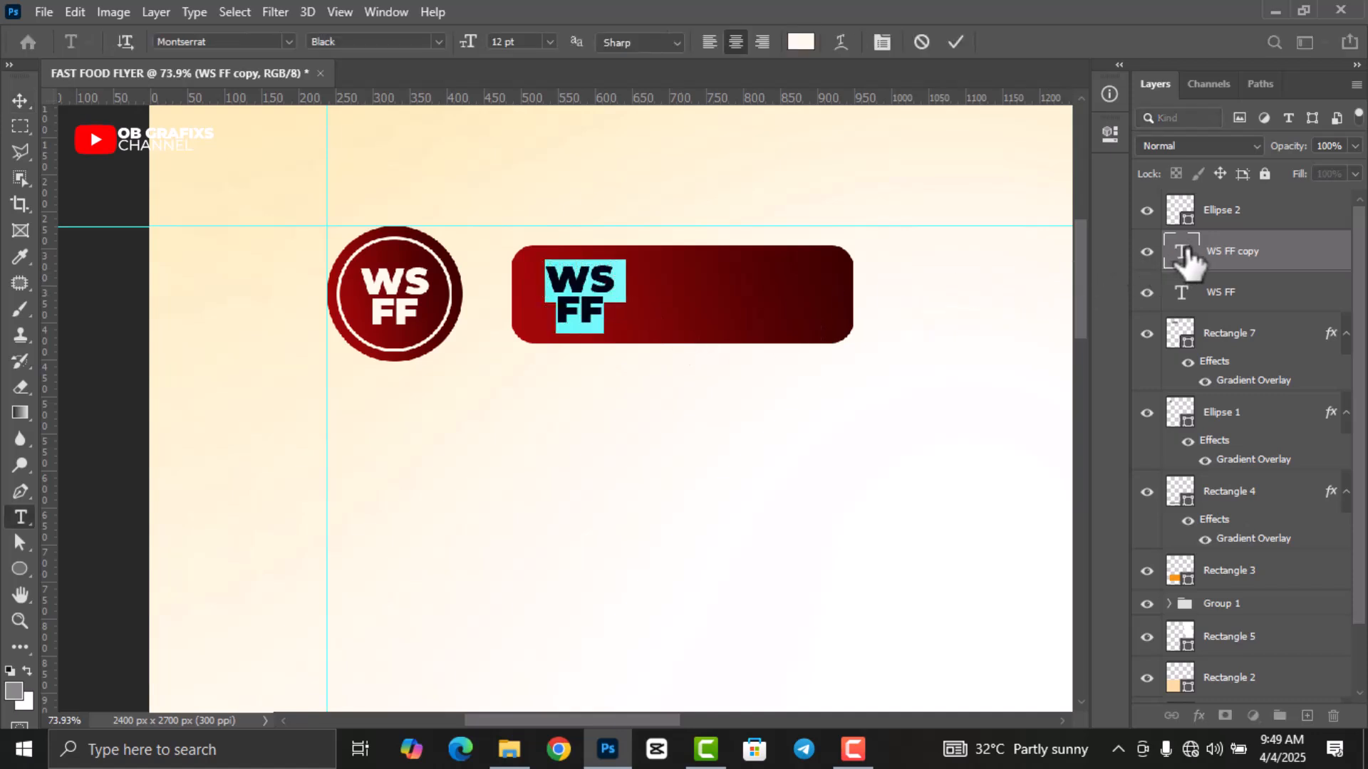
type("WESTSIDE")
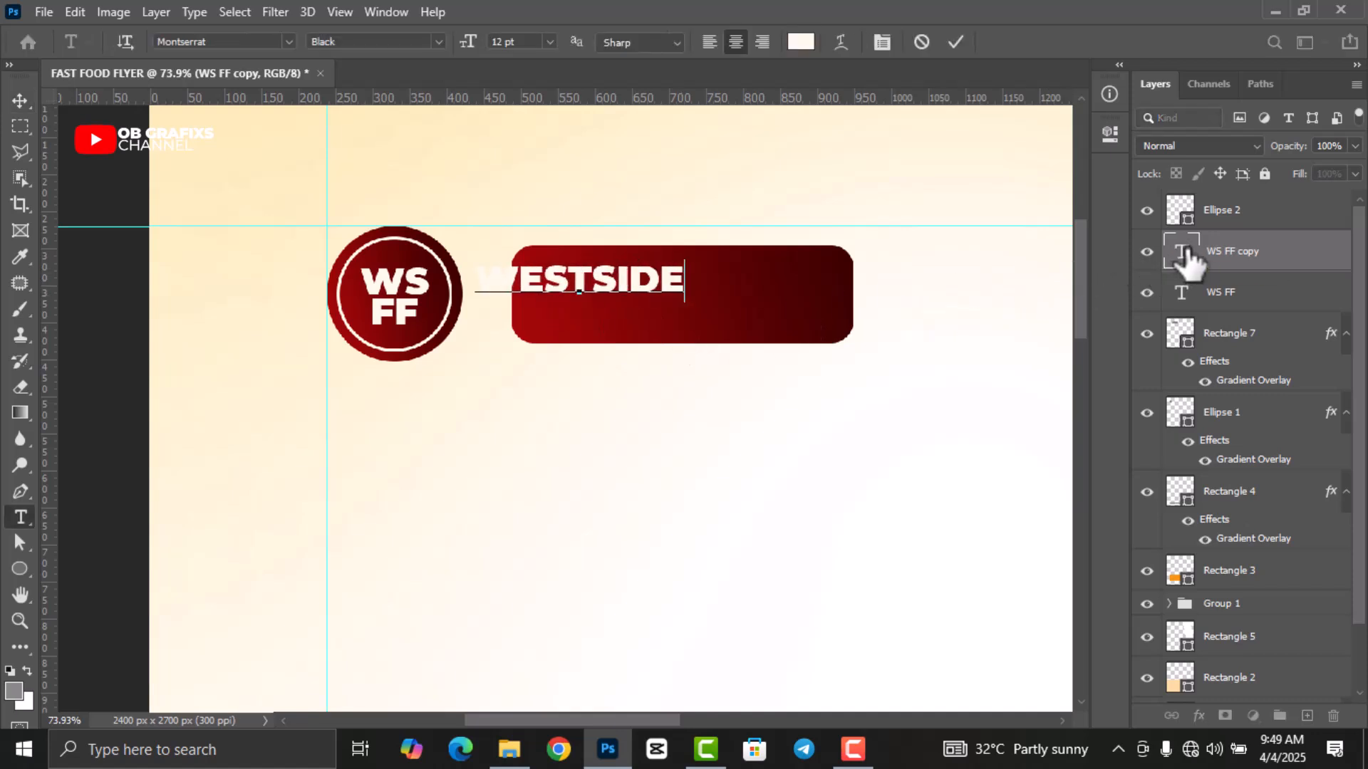
left_click(956, 43)
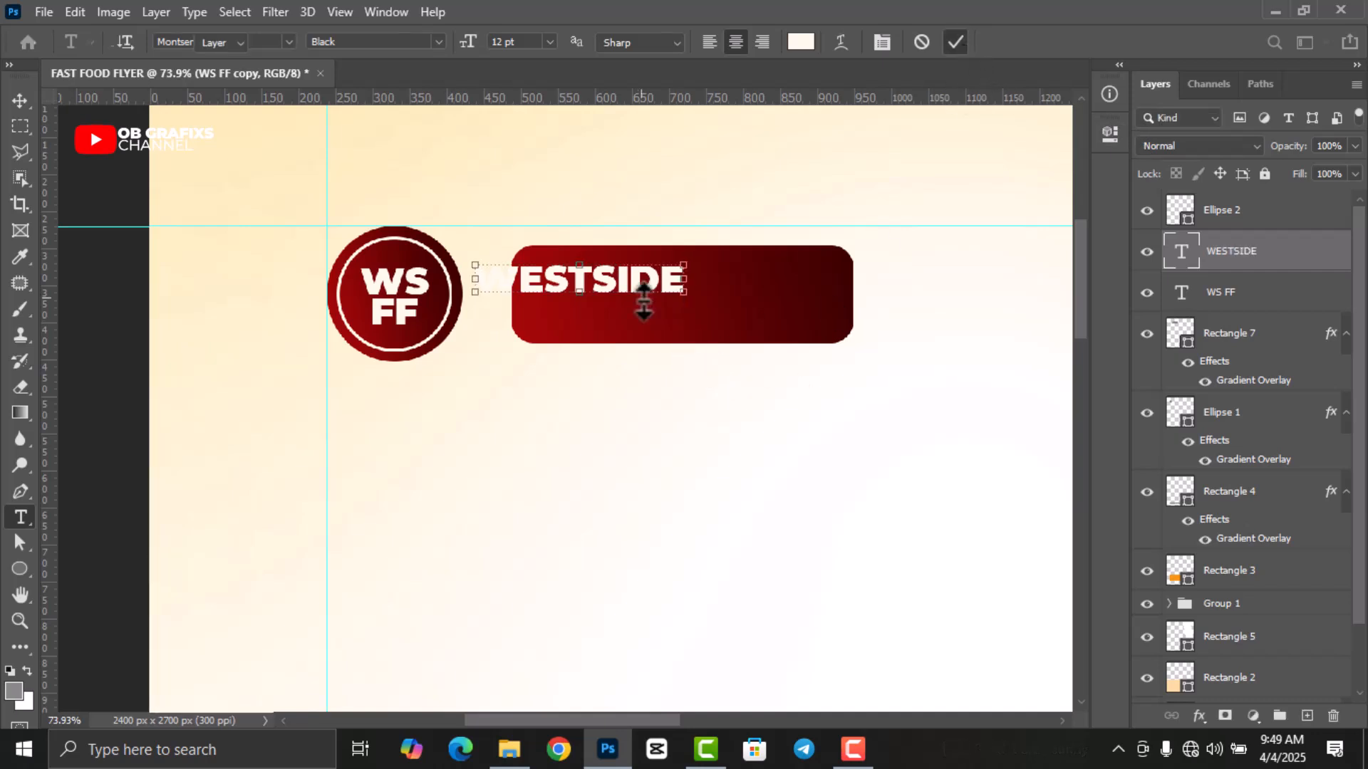
key("v")
left_click_drag(636, 292, 722, 282)
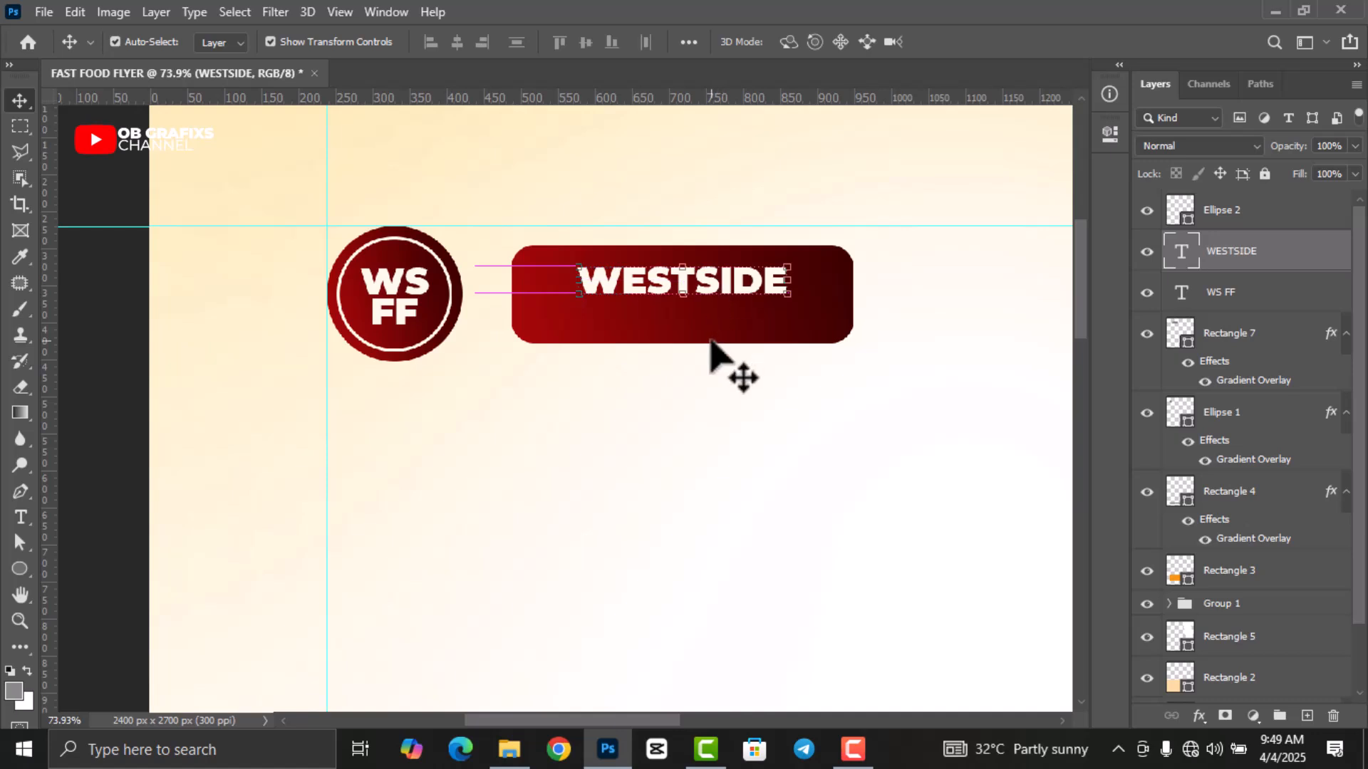
Duplicate WESTSIDE just below itself and retype the copy as FAST FOOD.
key("ctrl")
left_click_drag(709, 335, 734, 317)
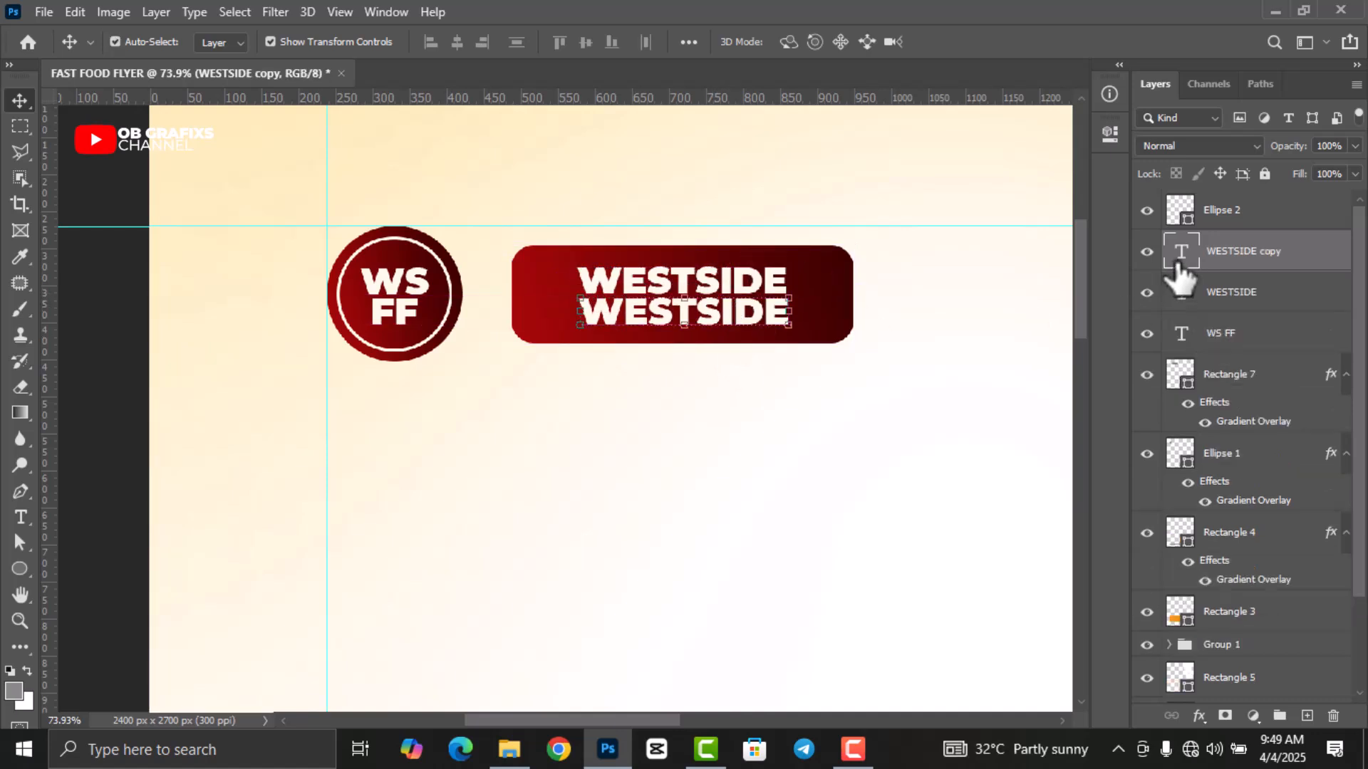
double_click(1176, 264)
type("FAST")
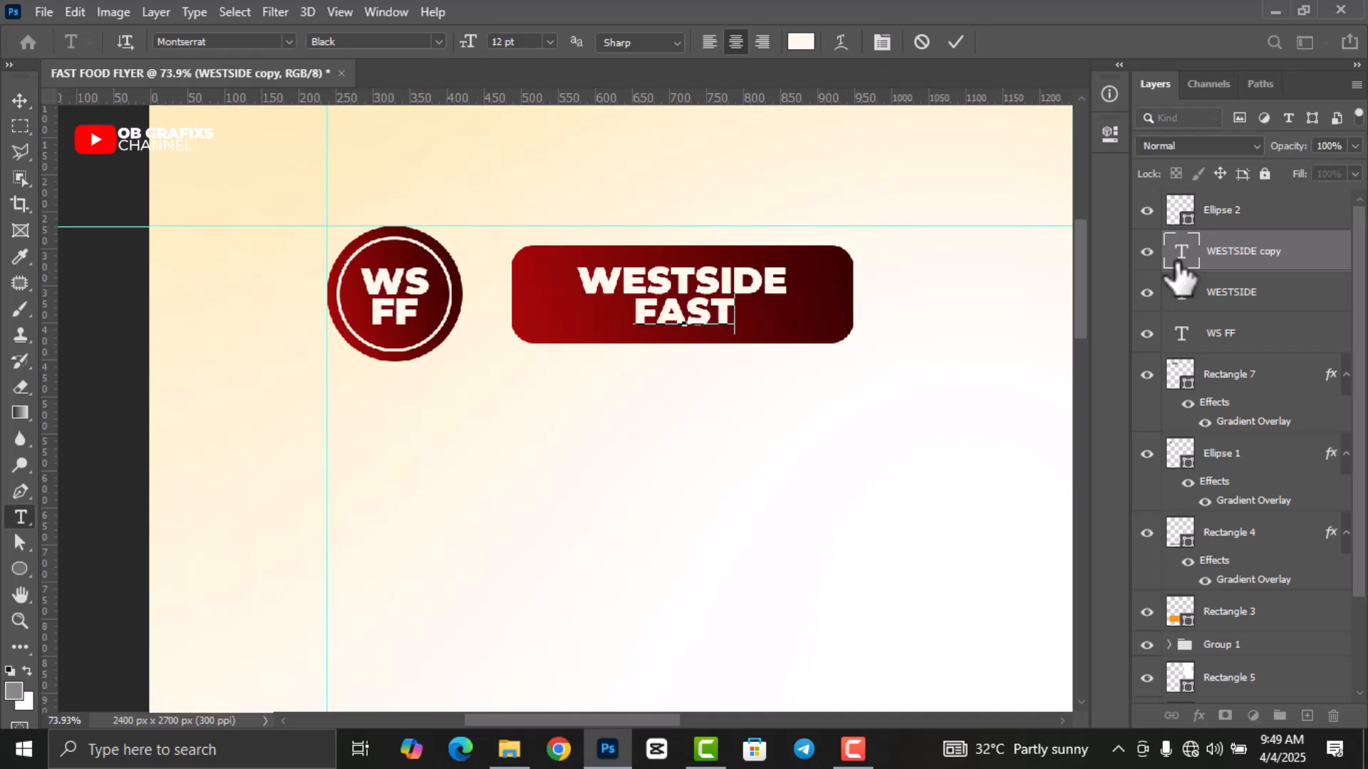
type(" FOOD")
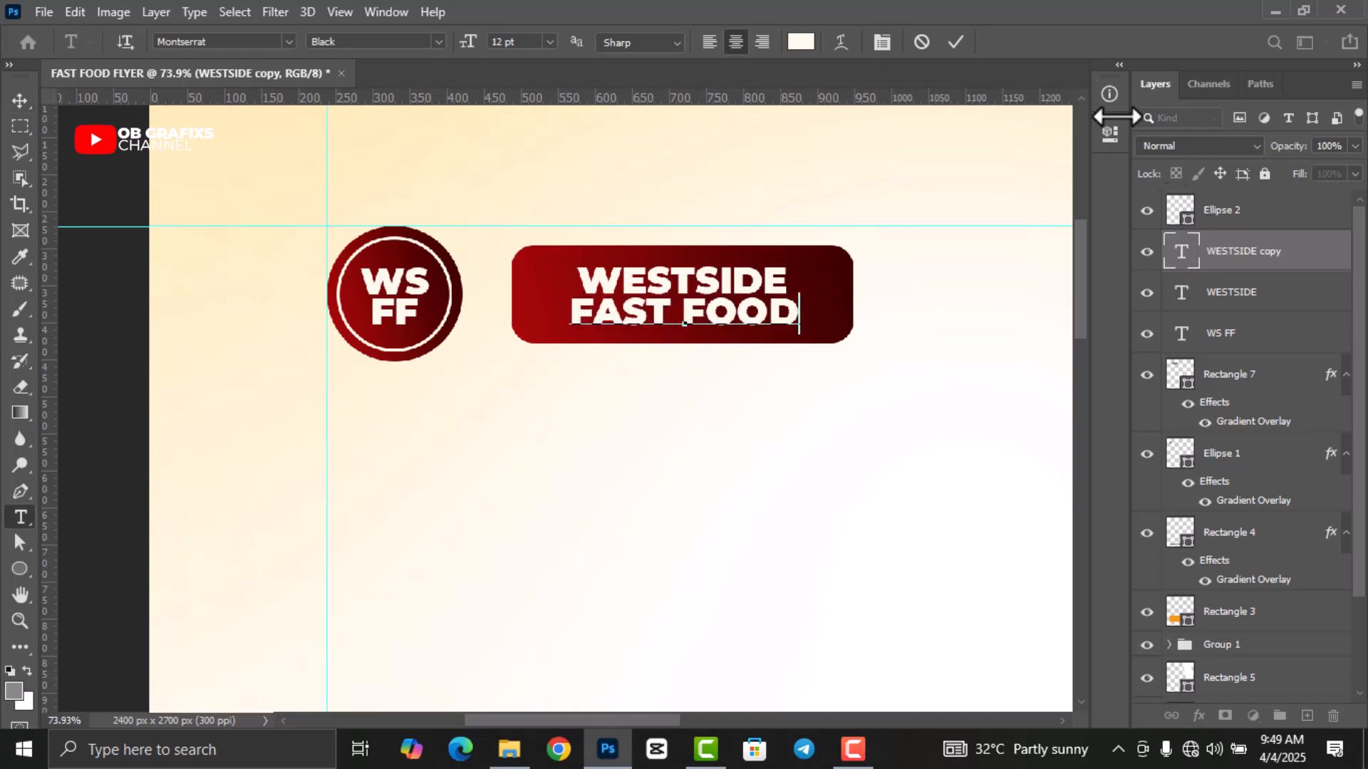
Set FAST FOOD to Medium weight, 8 pt, wider tracking, and nudge it up under WESTSIDE.
double_click(1181, 258)
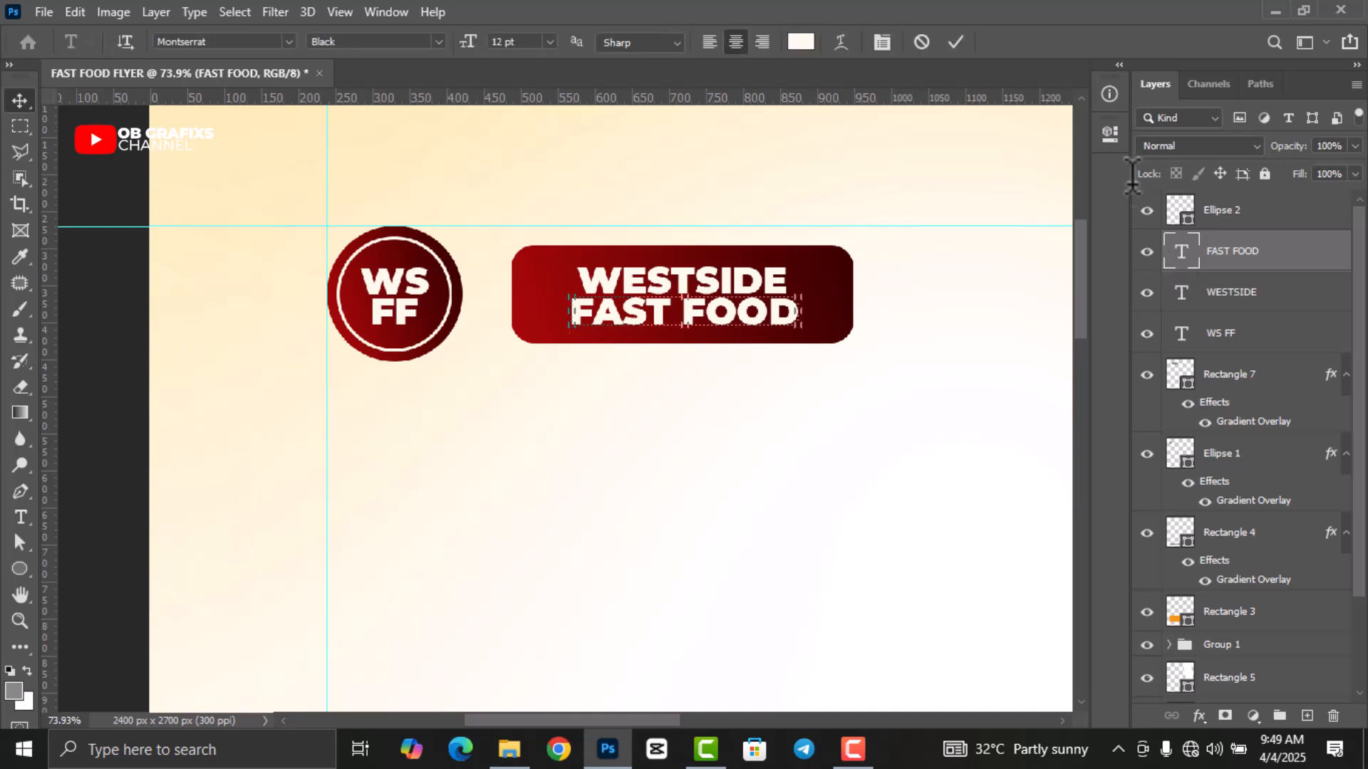
left_click(1110, 137)
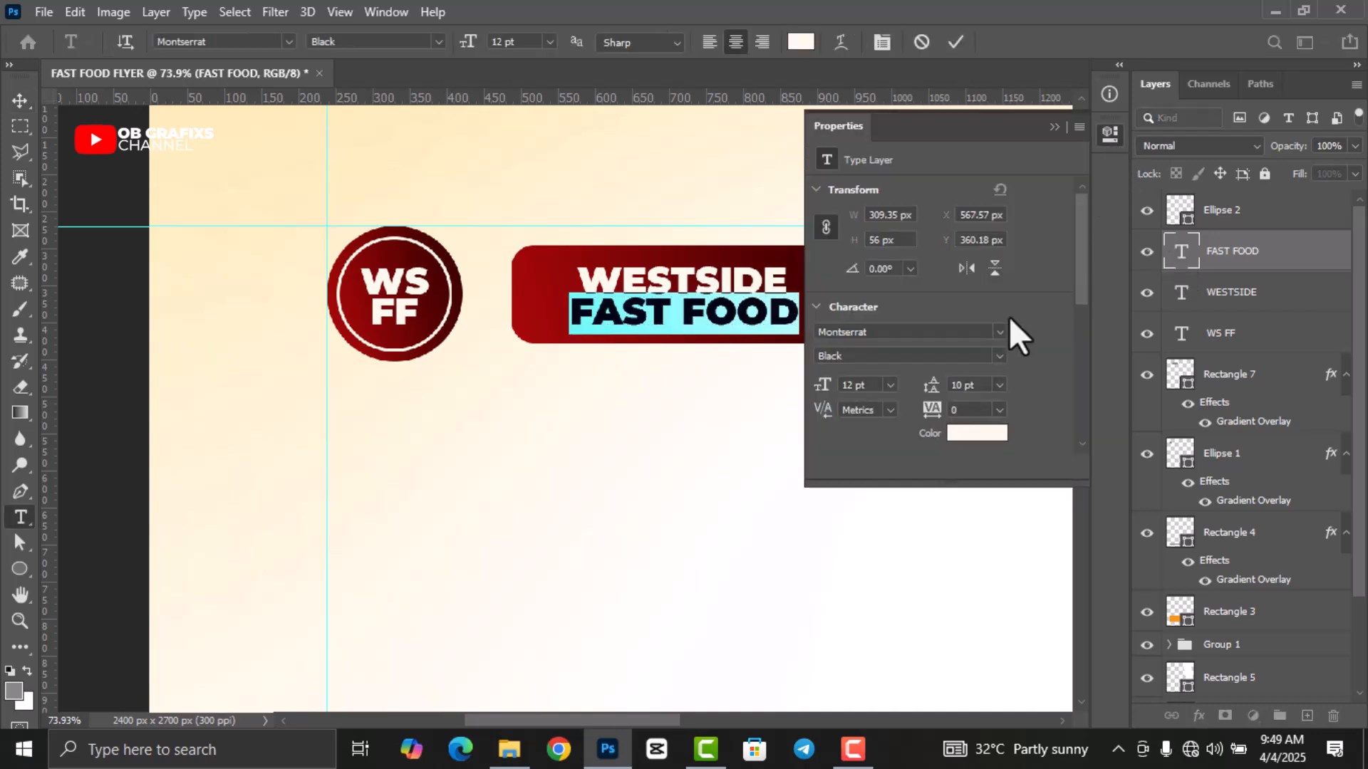
left_click(1001, 355)
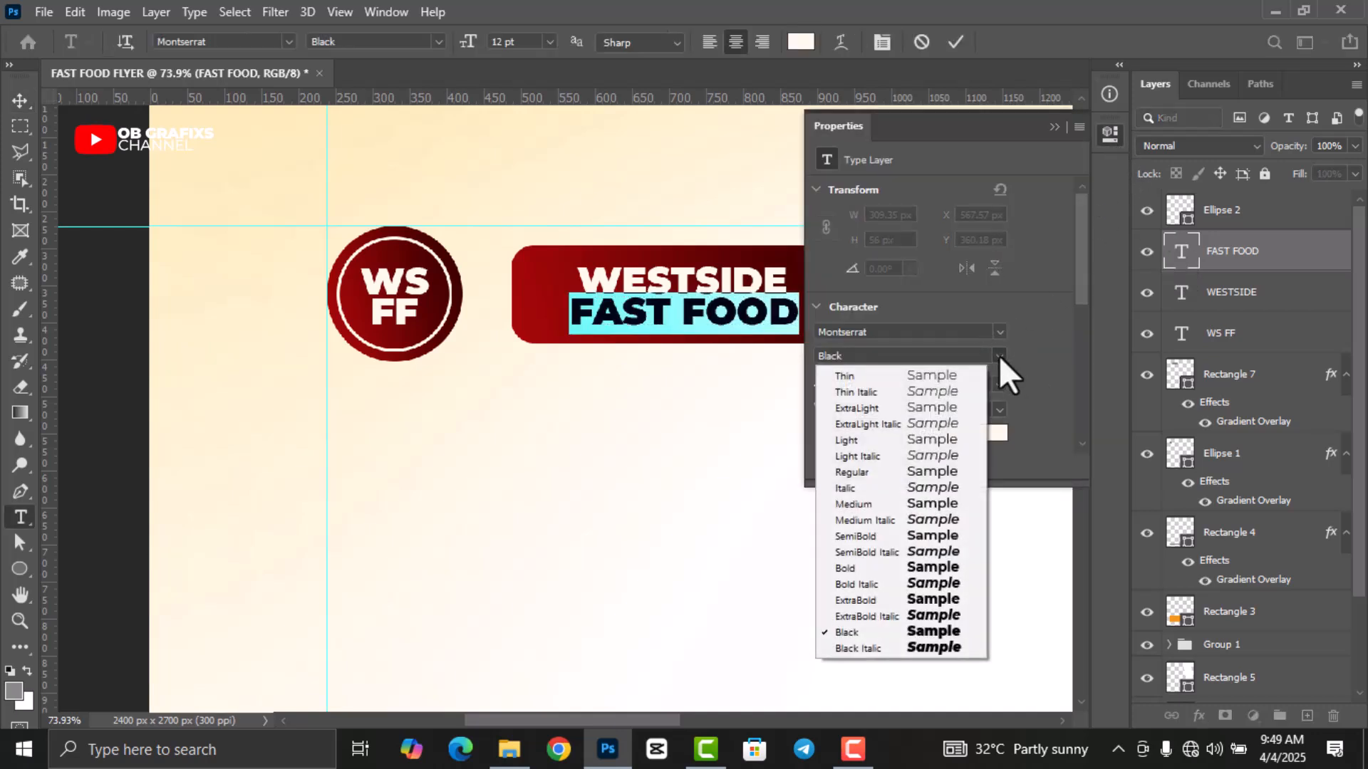
left_click(932, 503)
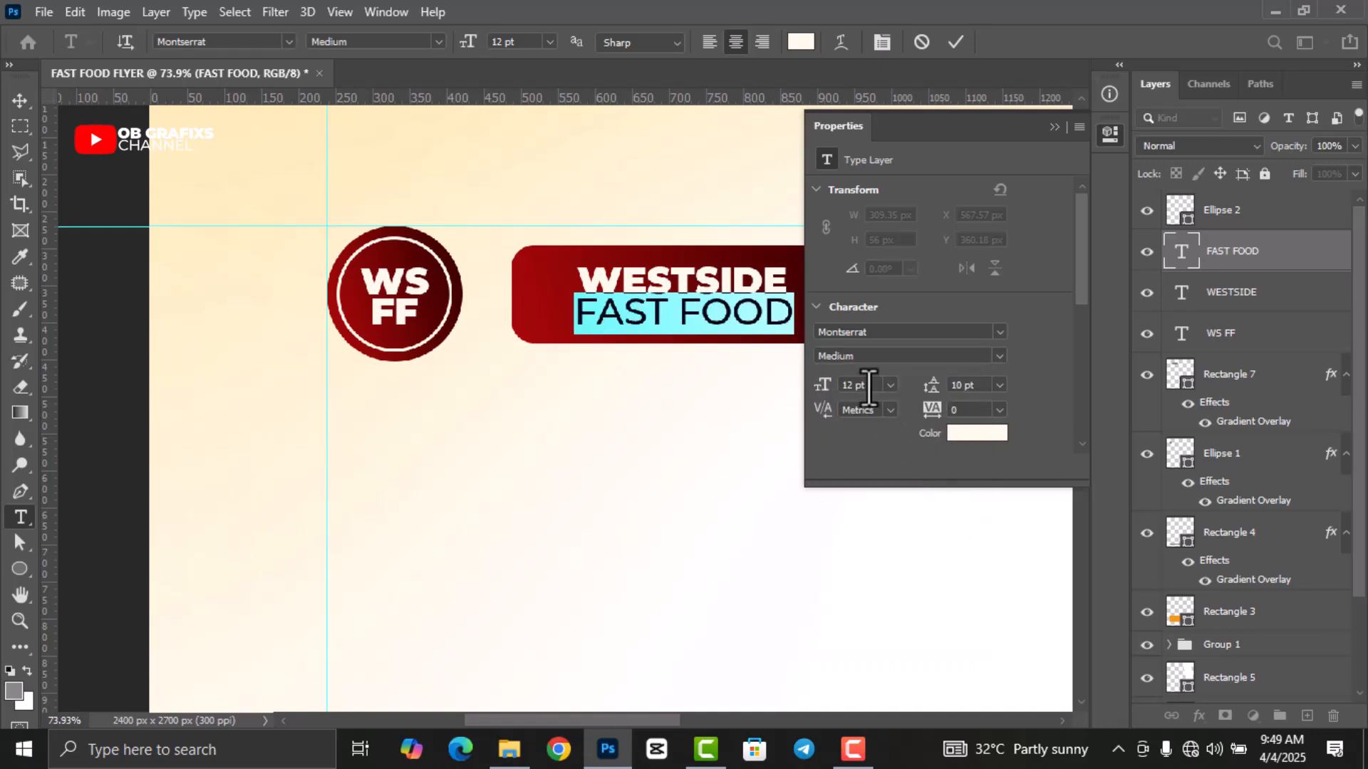
key("Down")
key("Down")
key("Down")
key("Down")
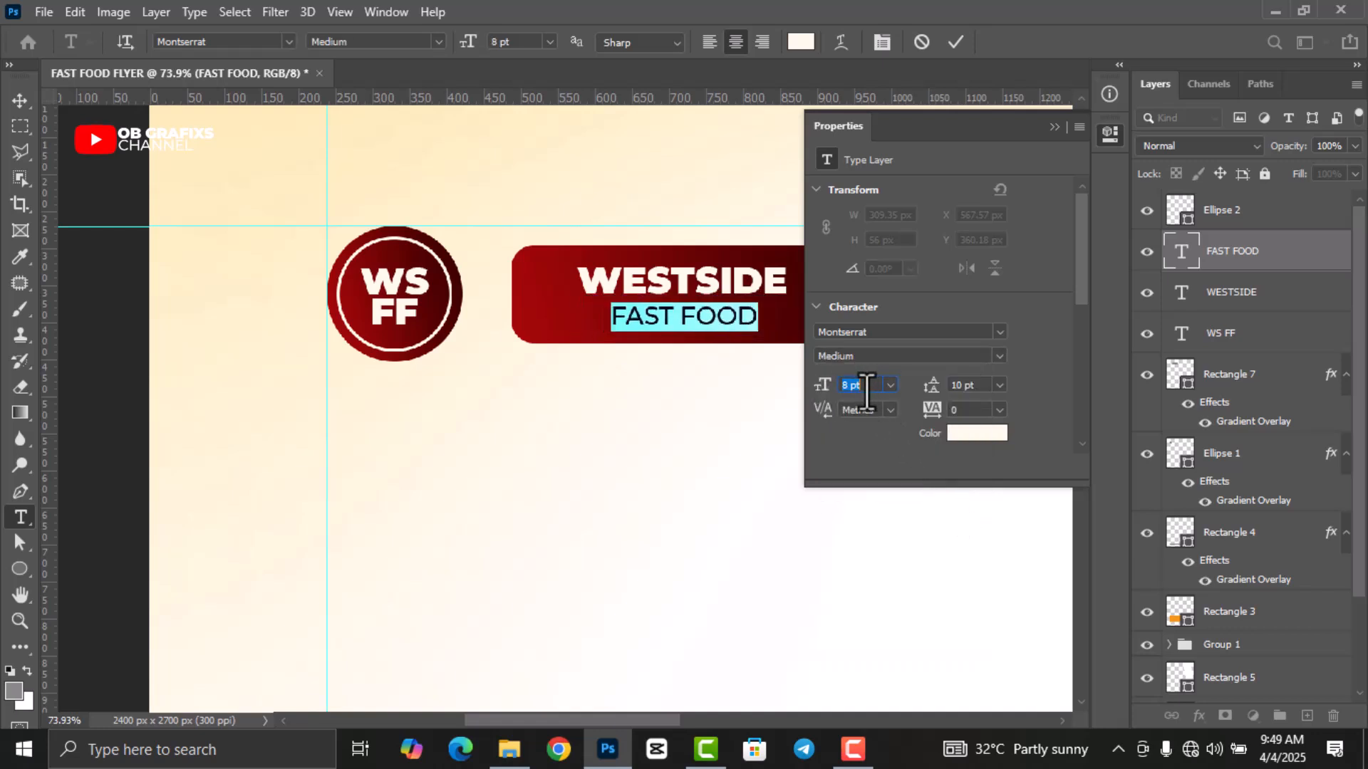
key("Up")
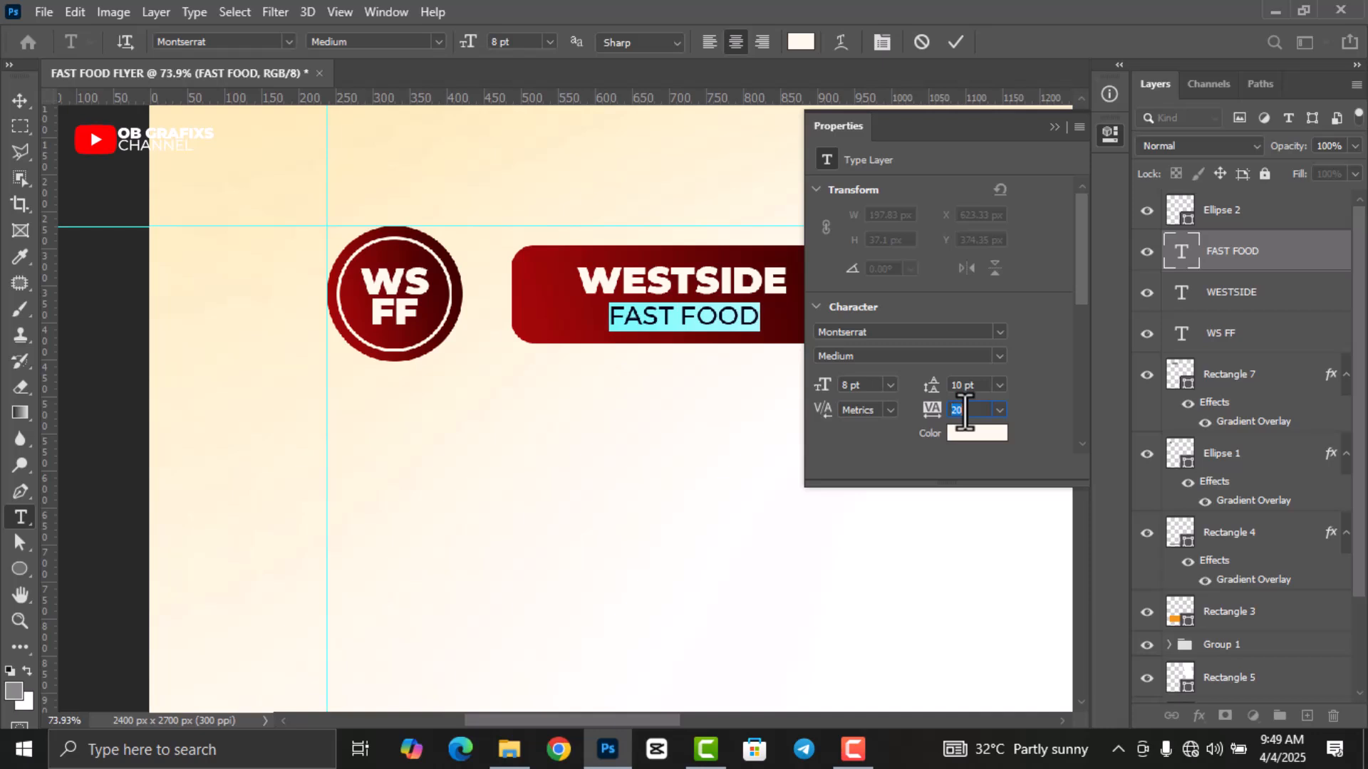
key("Up")
key("Up")
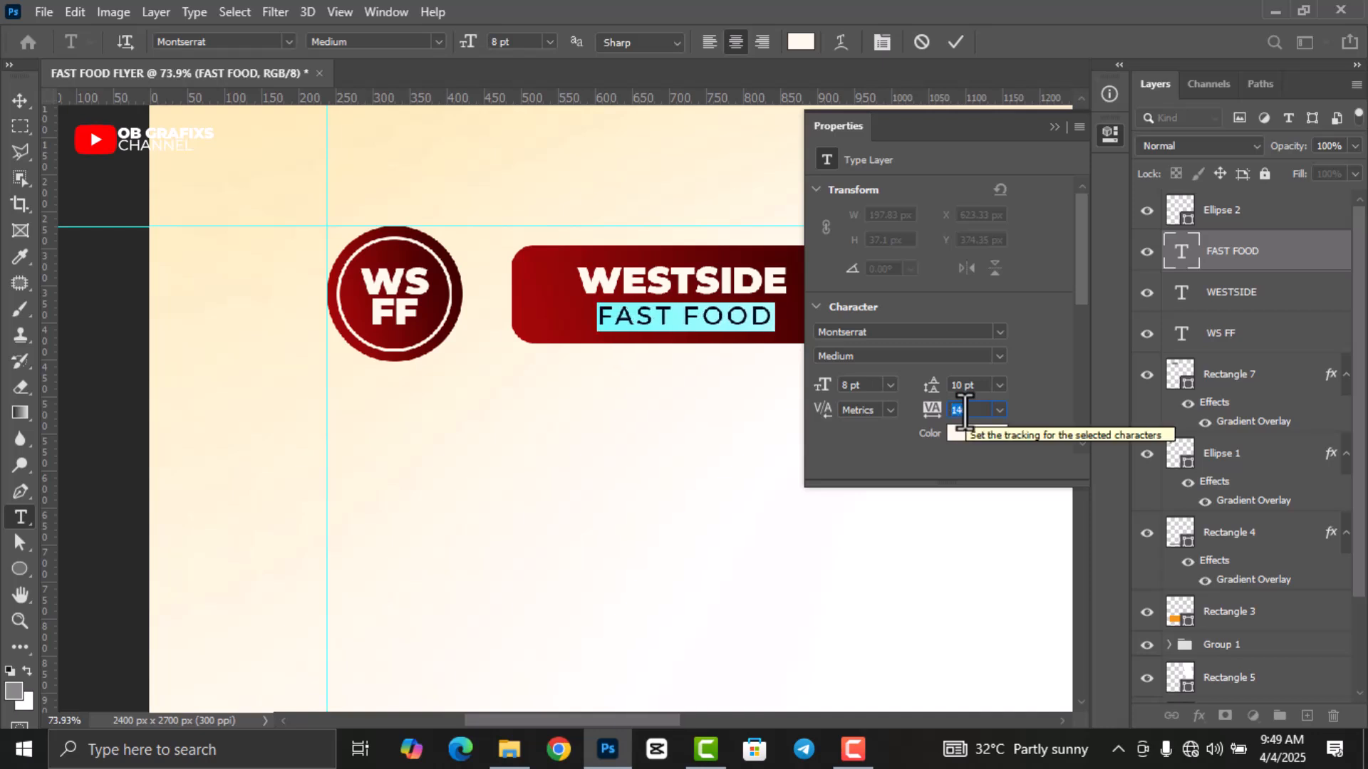
left_click(956, 41)
key("v")
left_click(1108, 133)
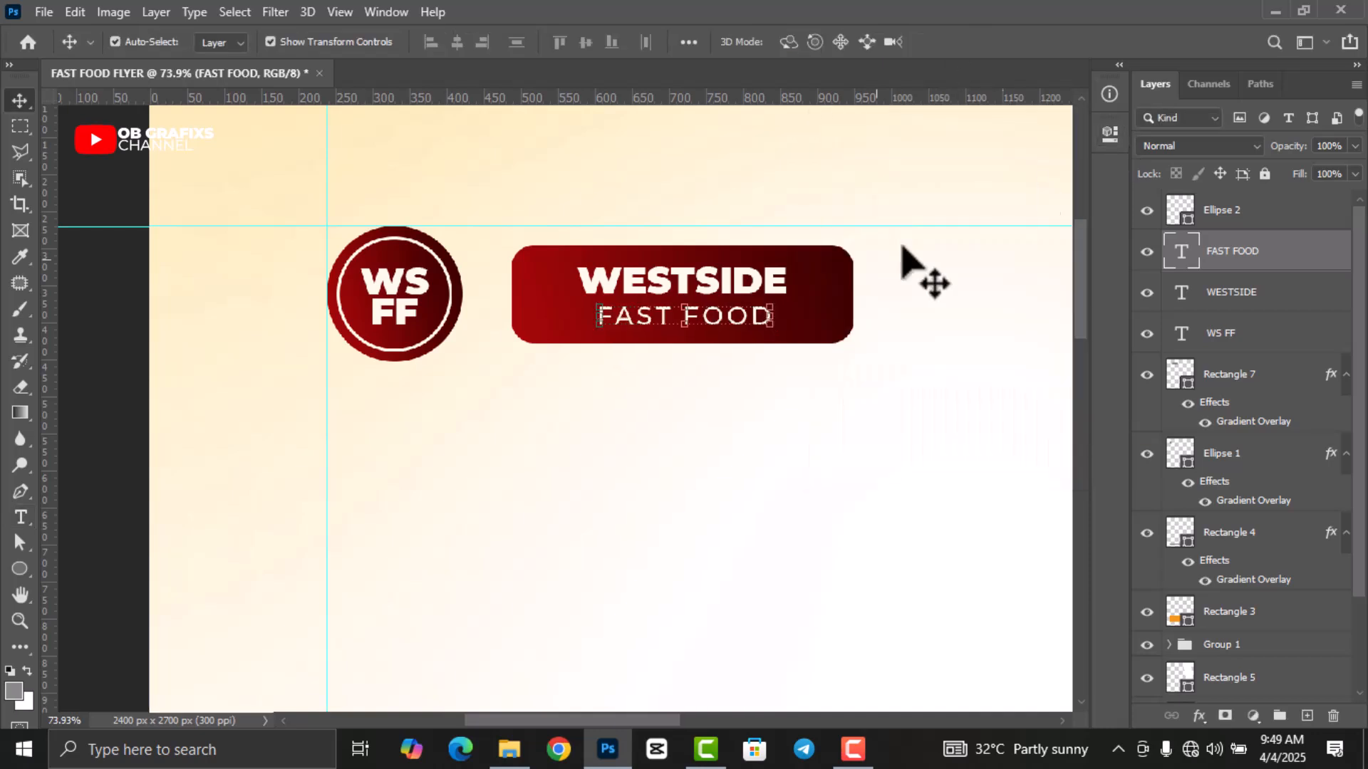
key("Up")
key("Up")
key("Up")
key("Up")
key("Up")
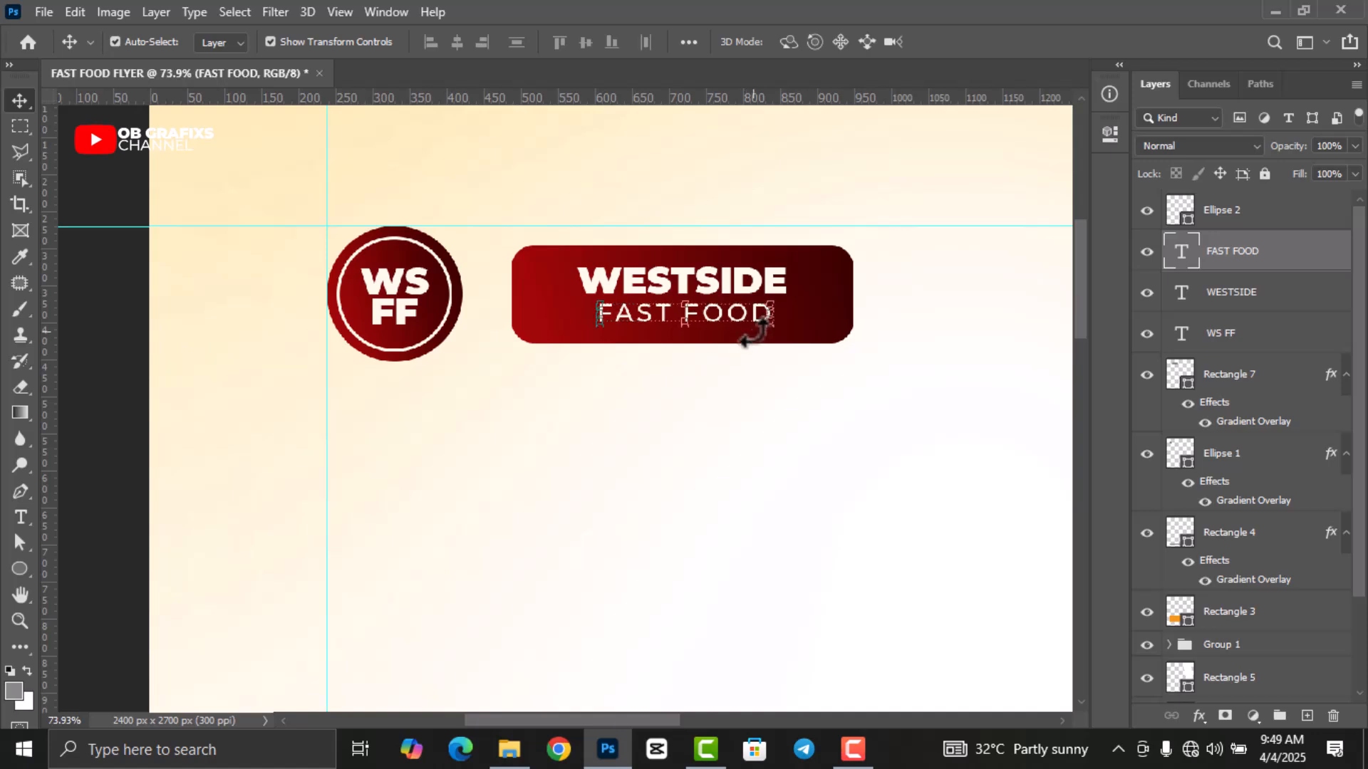
left_click(761, 282)
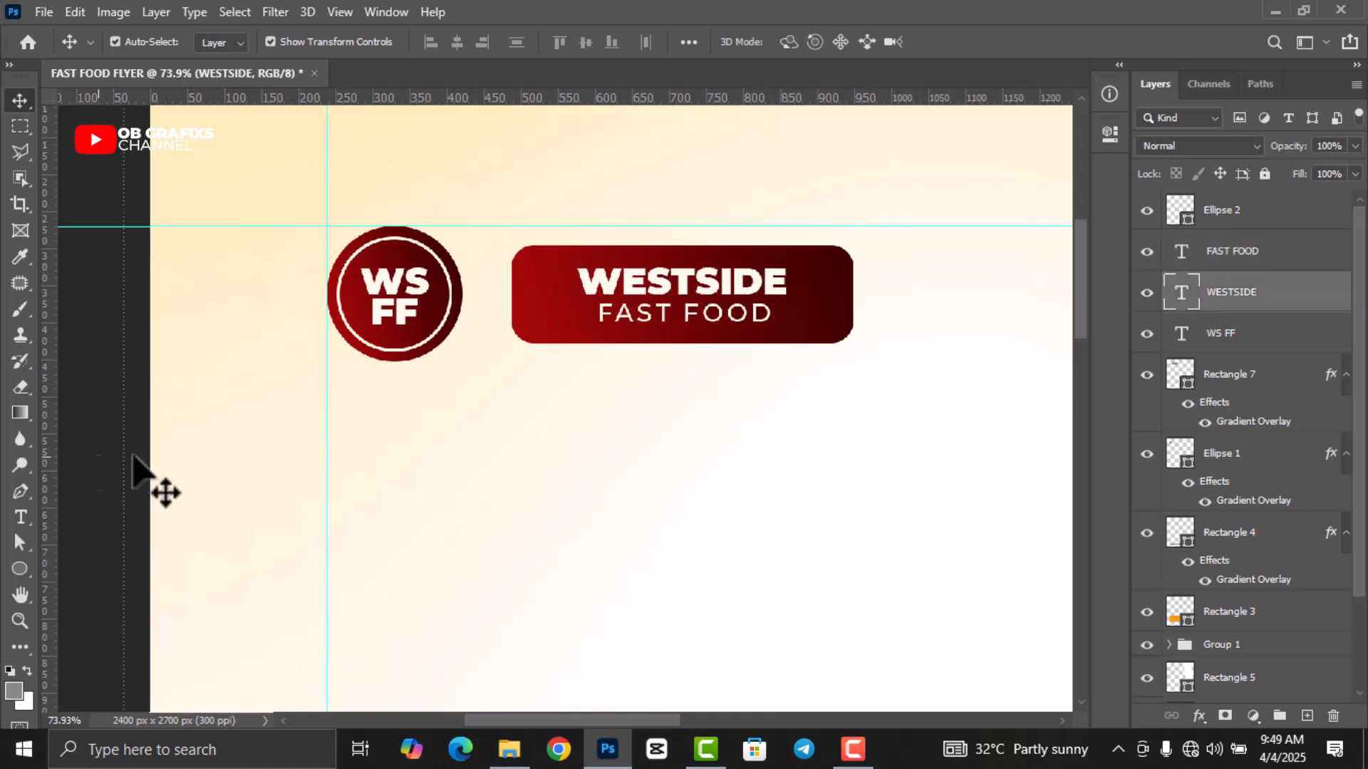
Start a new text block below the logo at 24 pt in black (000000).
scroll(358, 417, "down", 2)
scroll(358, 416, "down", 4)
left_click(611, 367)
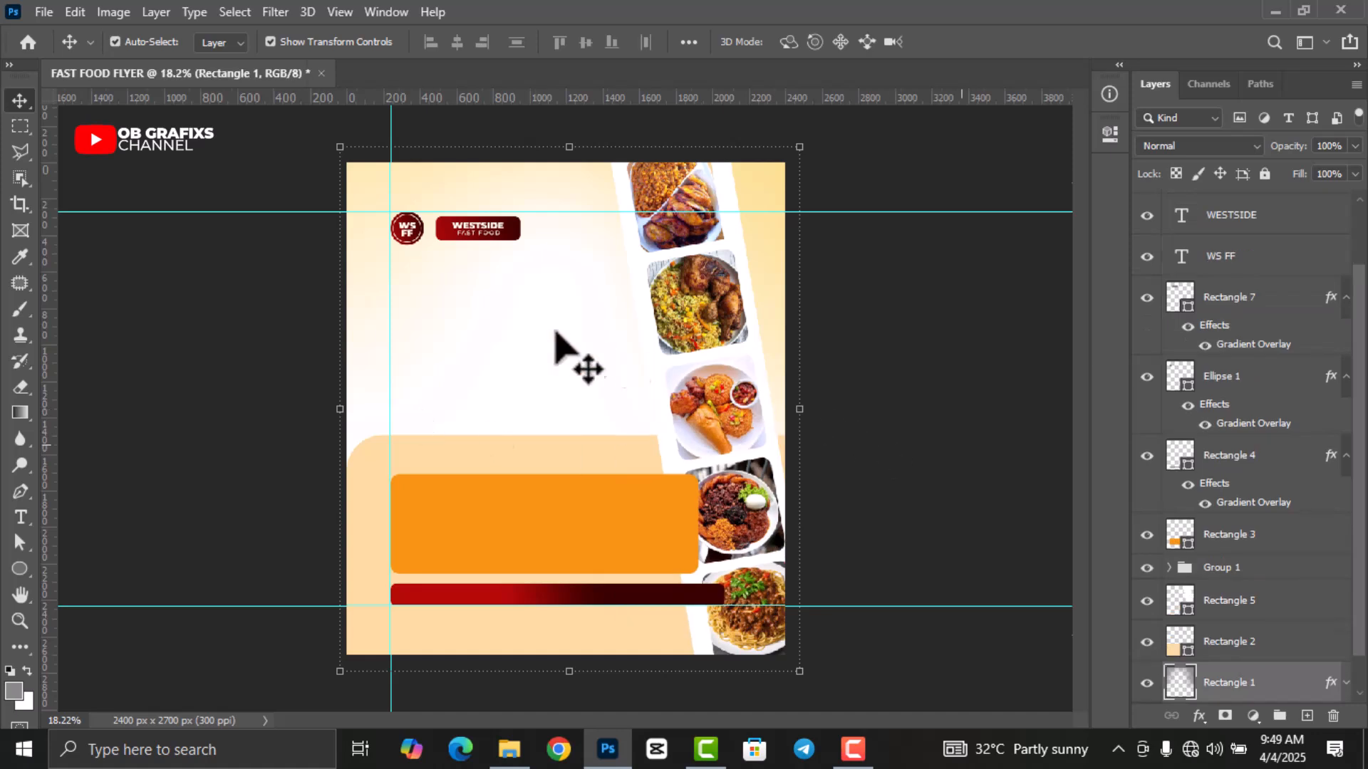
left_click(55, 491)
left_click(21, 518)
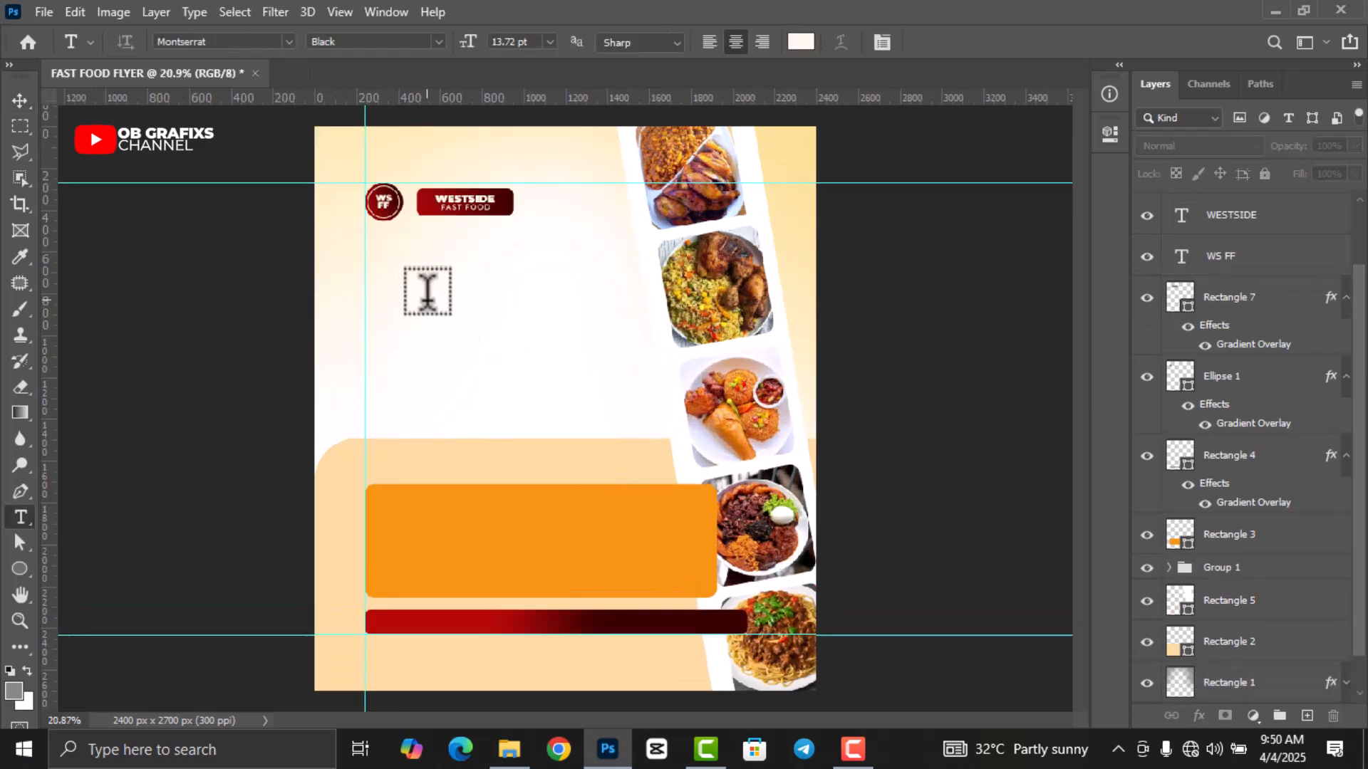
left_click(443, 282)
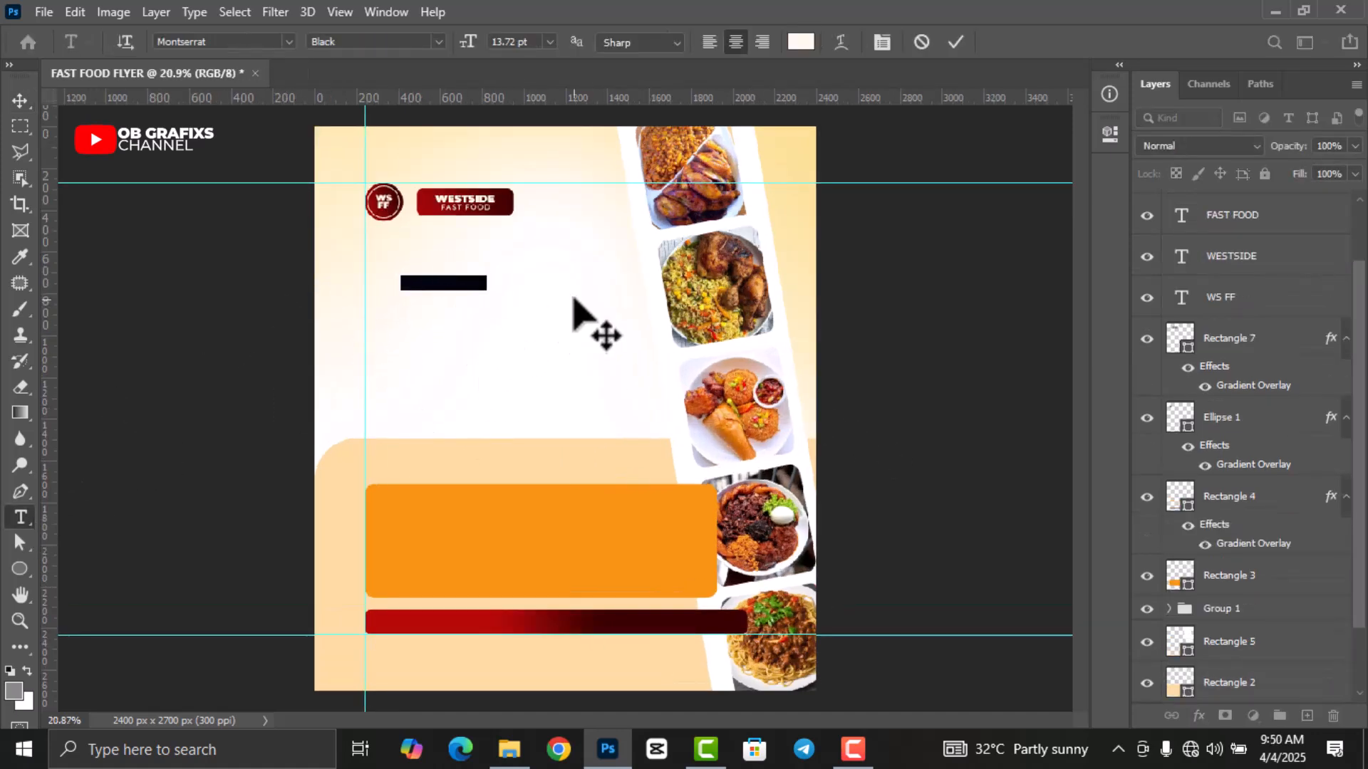
left_click(549, 41)
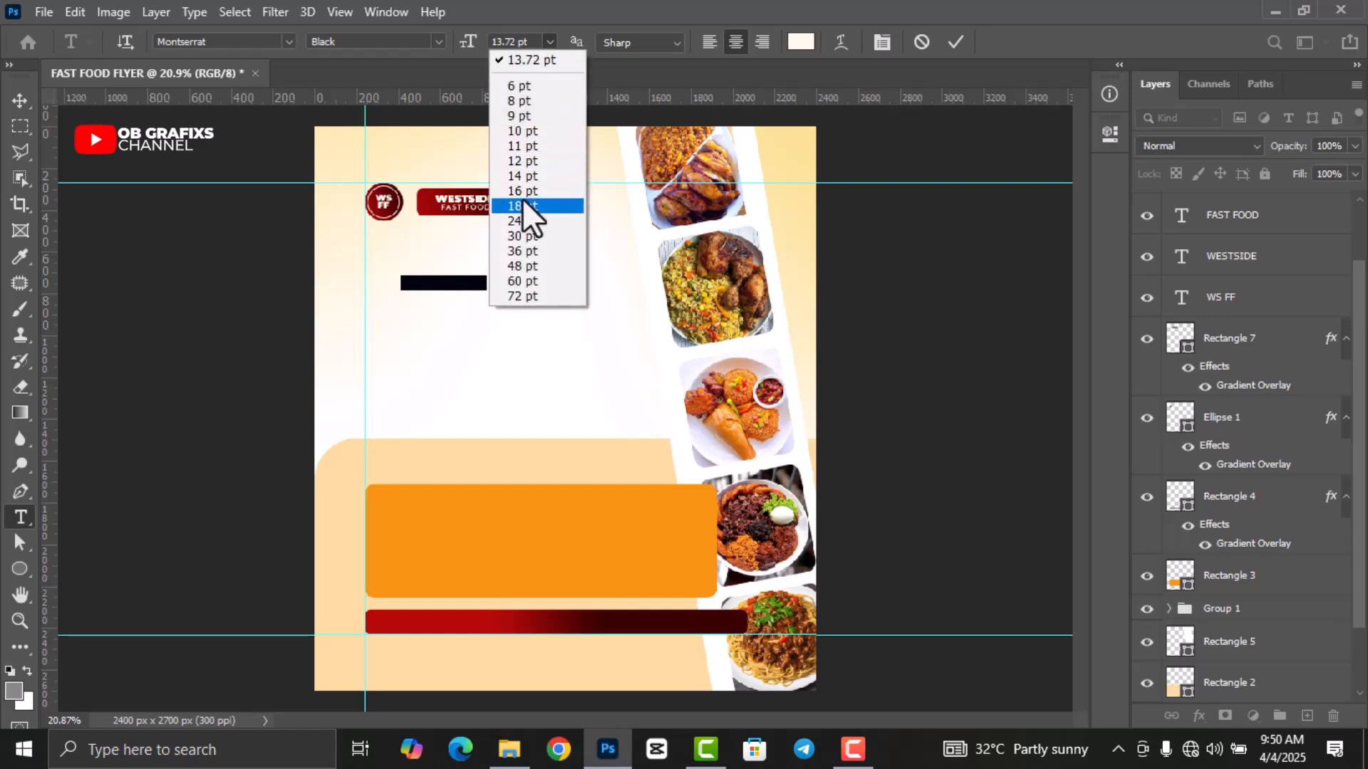
left_click(519, 221)
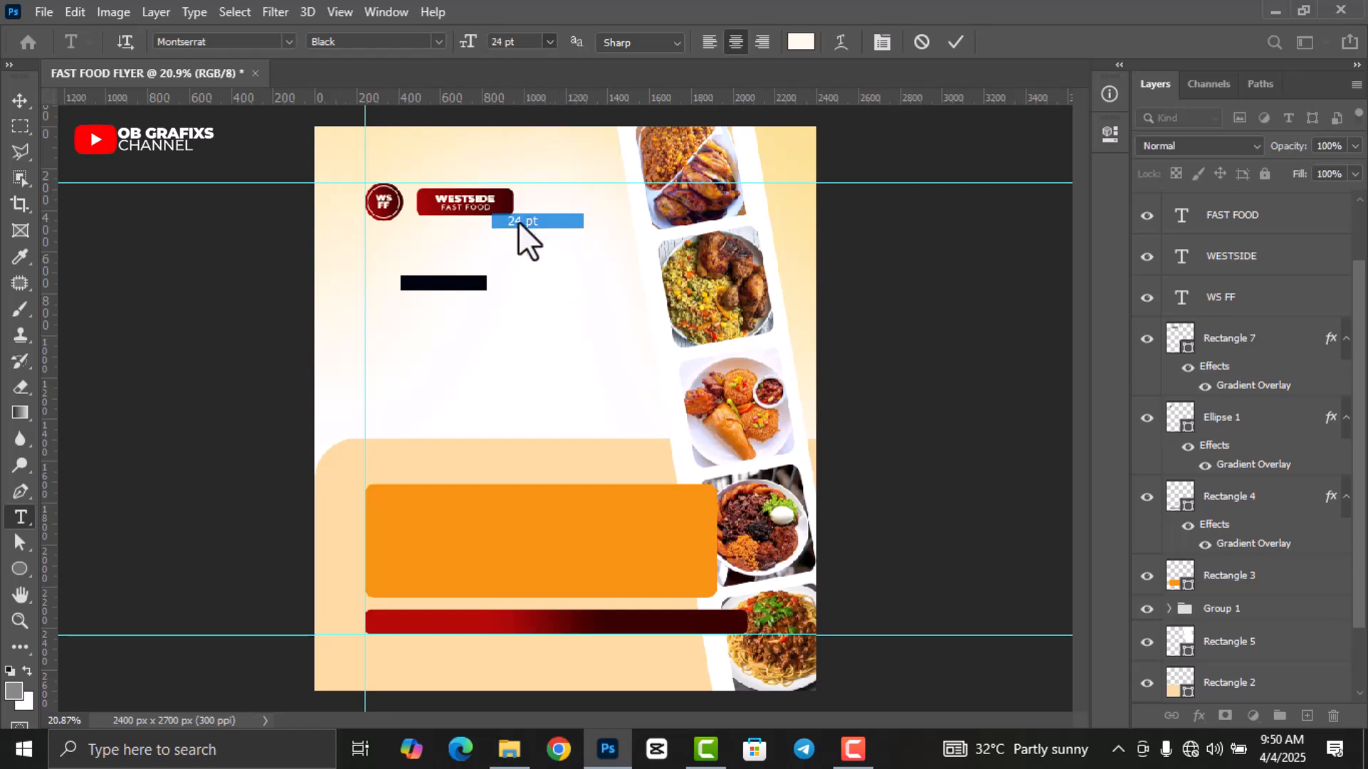
left_click(802, 42)
type("000000")
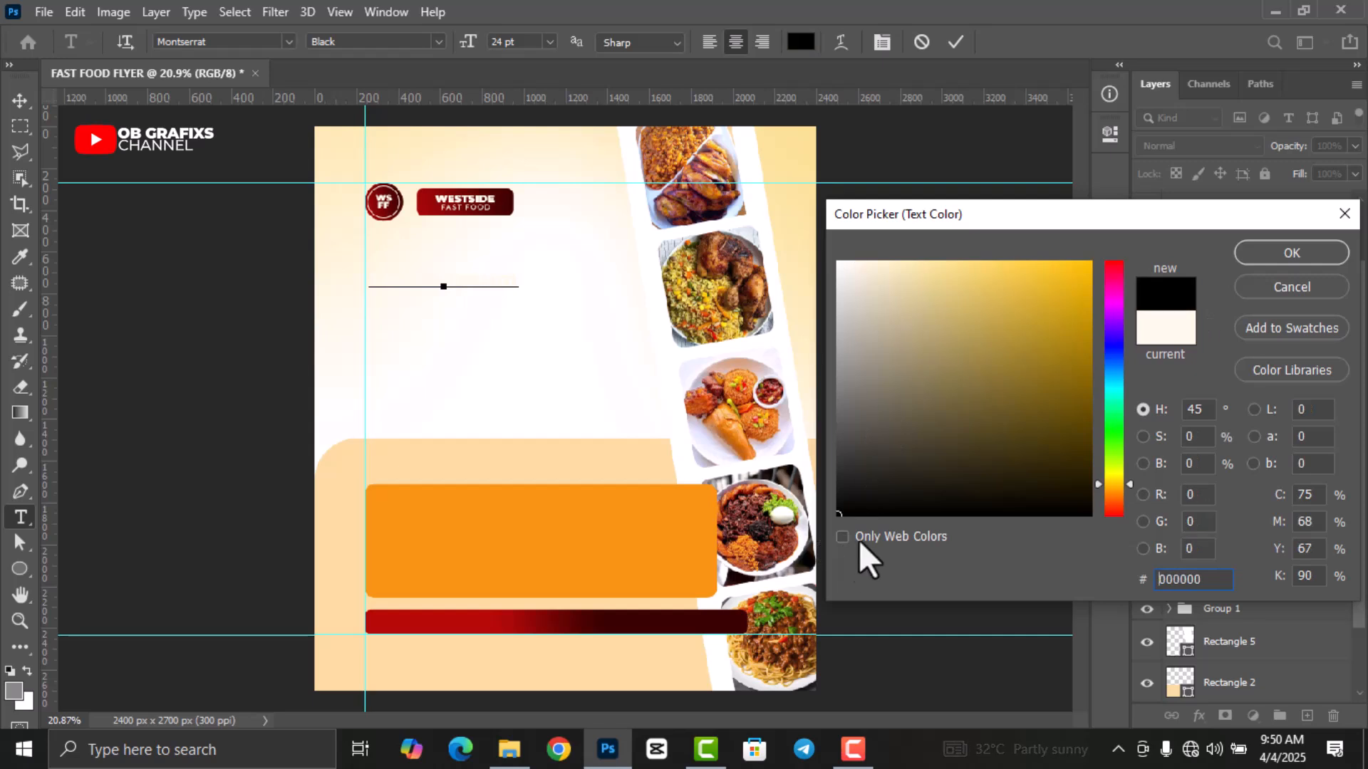
left_click(1291, 255)
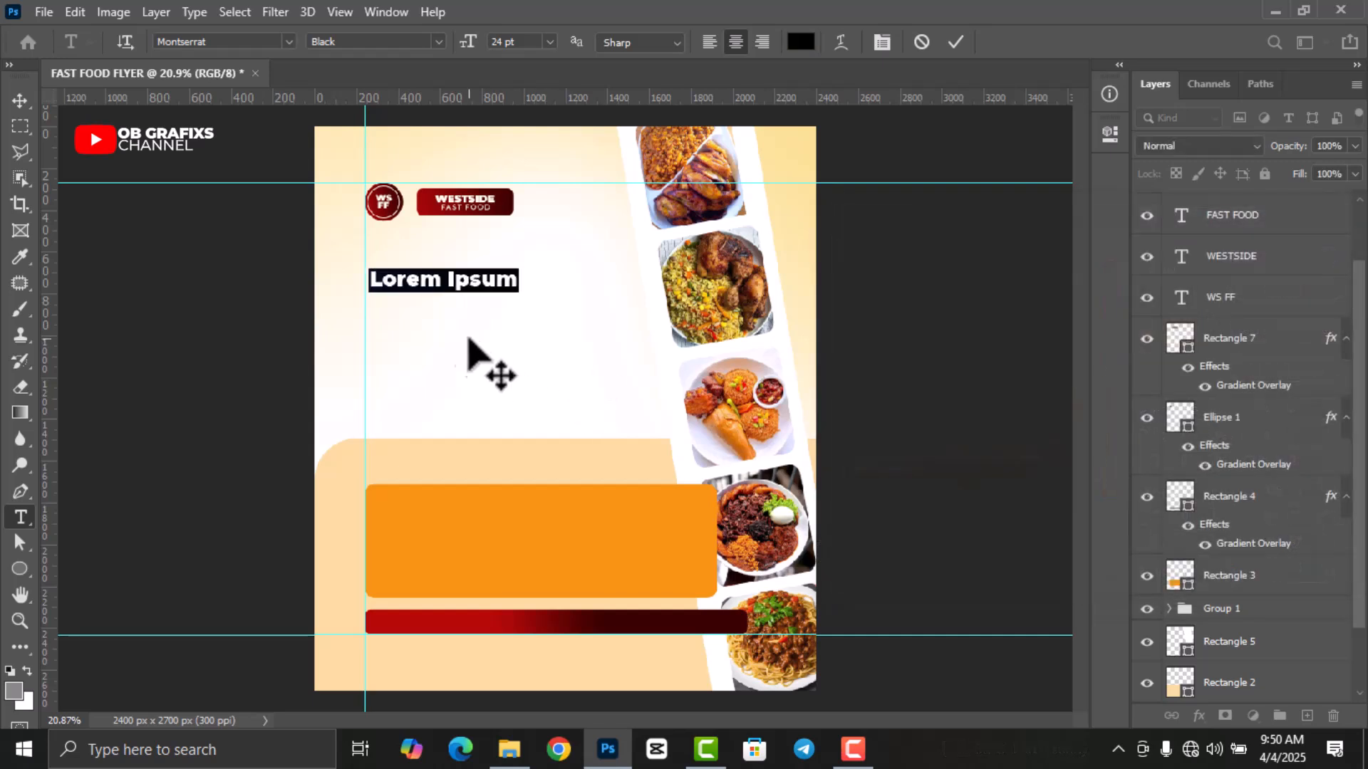
Type the headline 'Craving For Something Delicious?', enlarge the font, and left-align it.
type("Craving For")
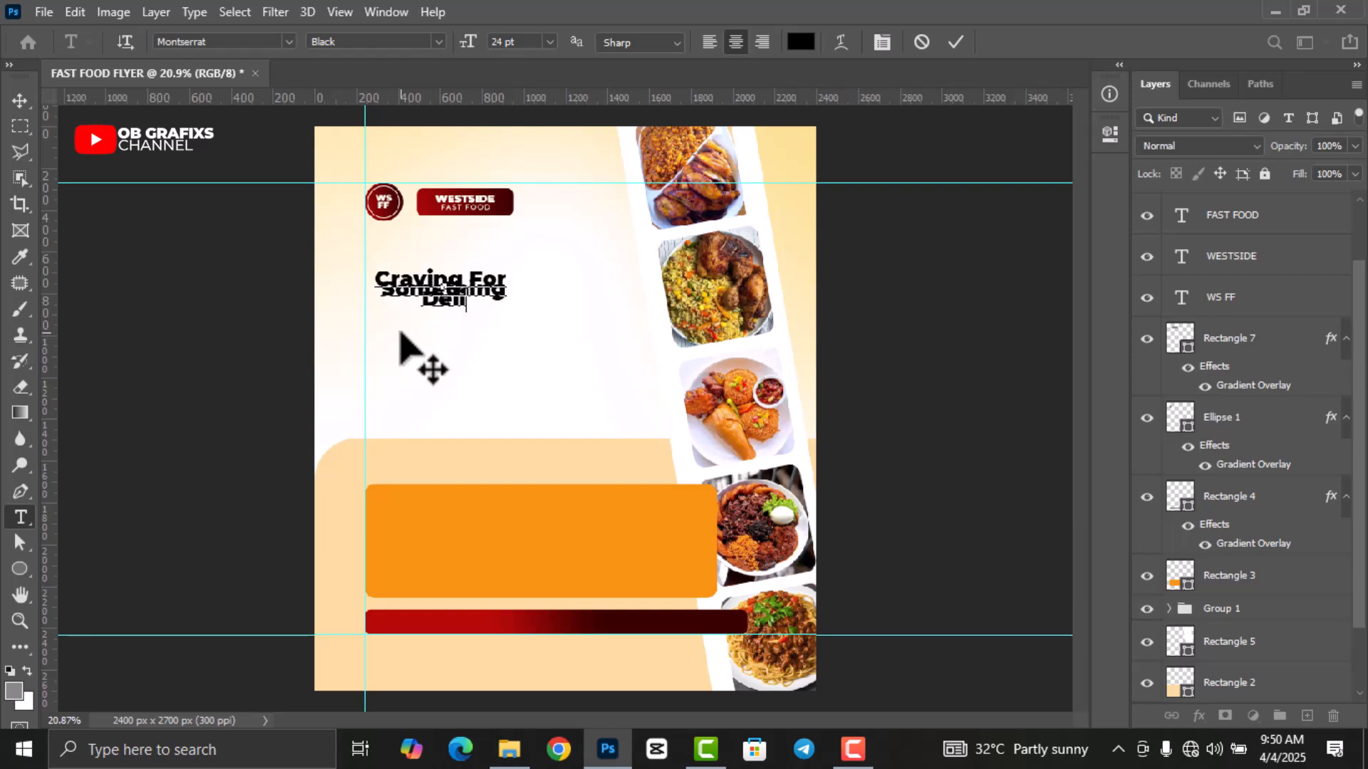
left_click(953, 40)
double_click(1181, 211)
left_click(969, 385)
scroll(969, 385, "up", 14)
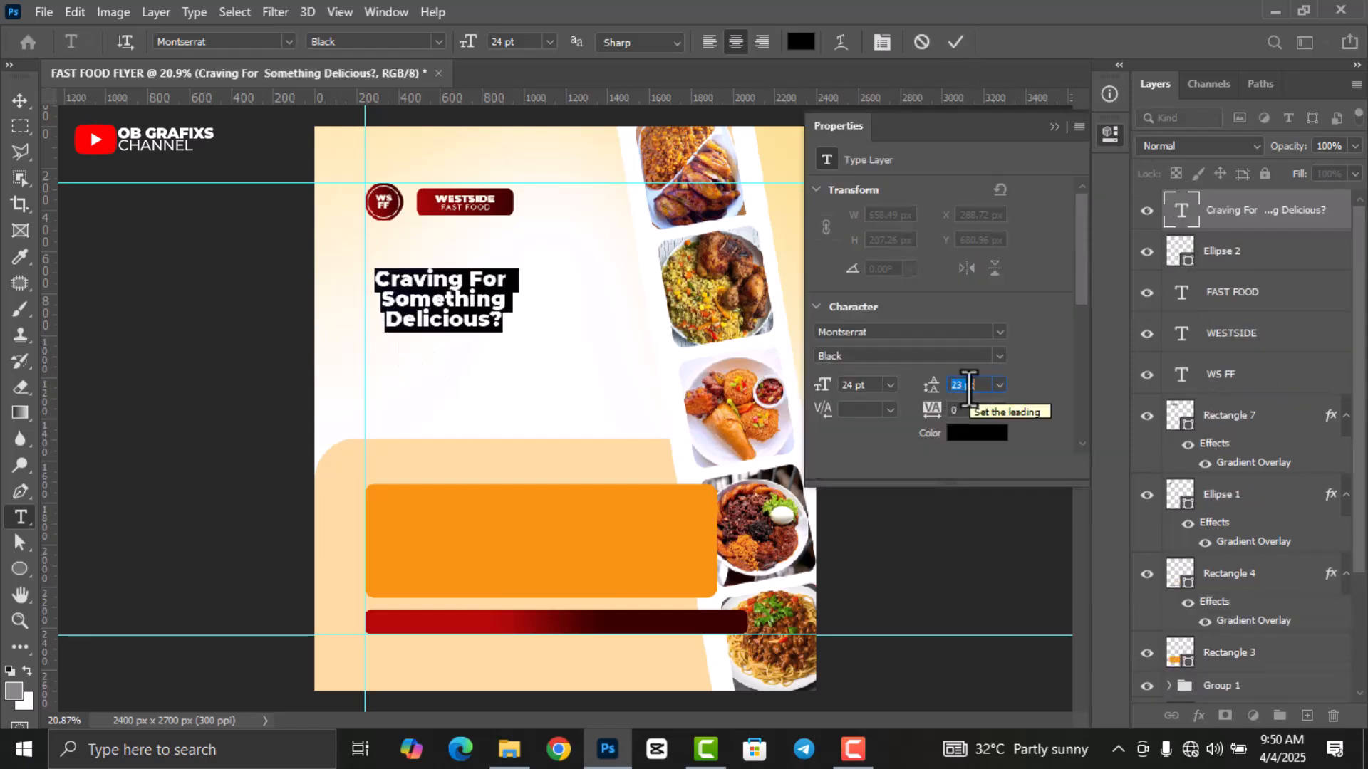
left_click(858, 387)
scroll(868, 387, "up", 4)
key("ctrl+shift+l")
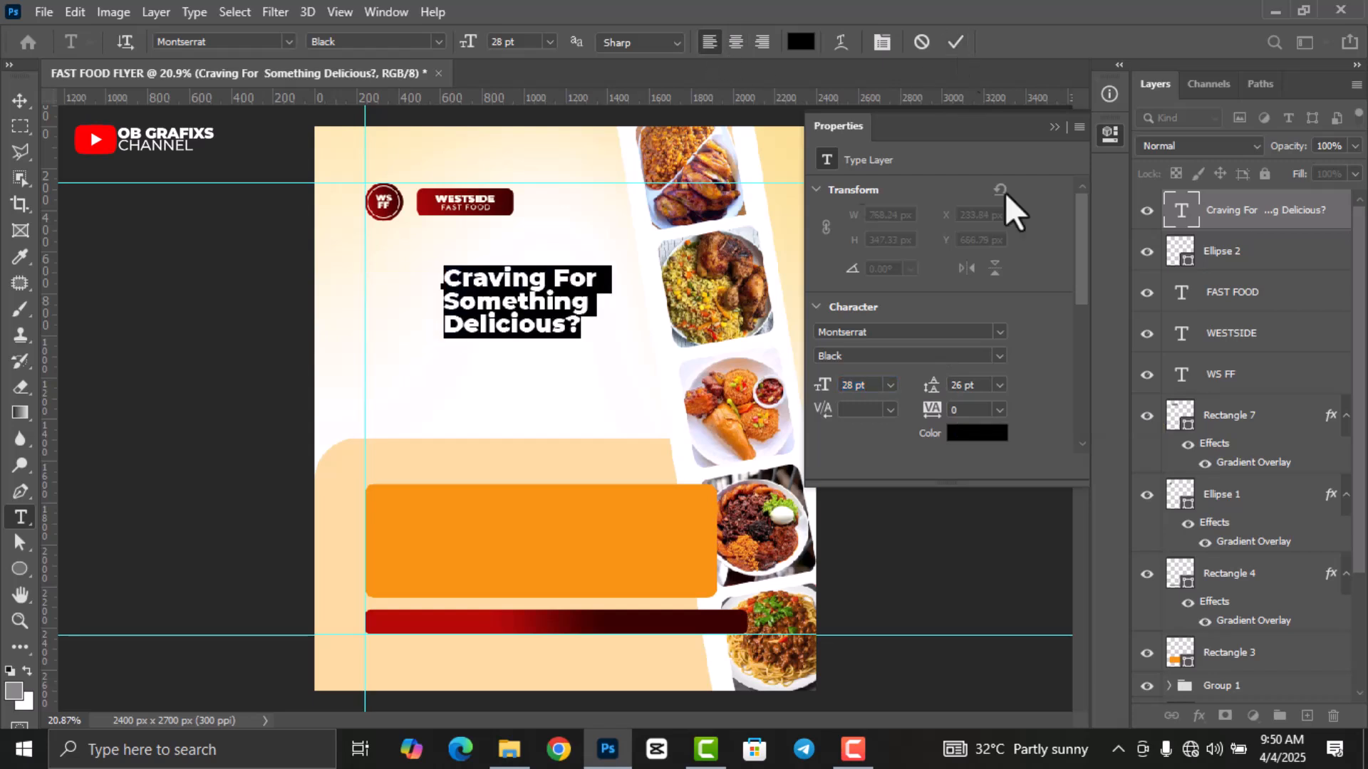
left_click(955, 42)
Move and enlarge the headline so it sits just under the logo.
left_click(16, 103)
left_click_drag(523, 305, 565, 321)
left_click(991, 42)
left_click_drag(458, 282, 463, 288)
Set the headline's leading to 33 pt and tracking to 20.
double_click(1182, 213)
left_click(967, 385)
scroll(967, 384, "up", 1)
left_click(967, 411)
scroll(967, 410, "up", 3)
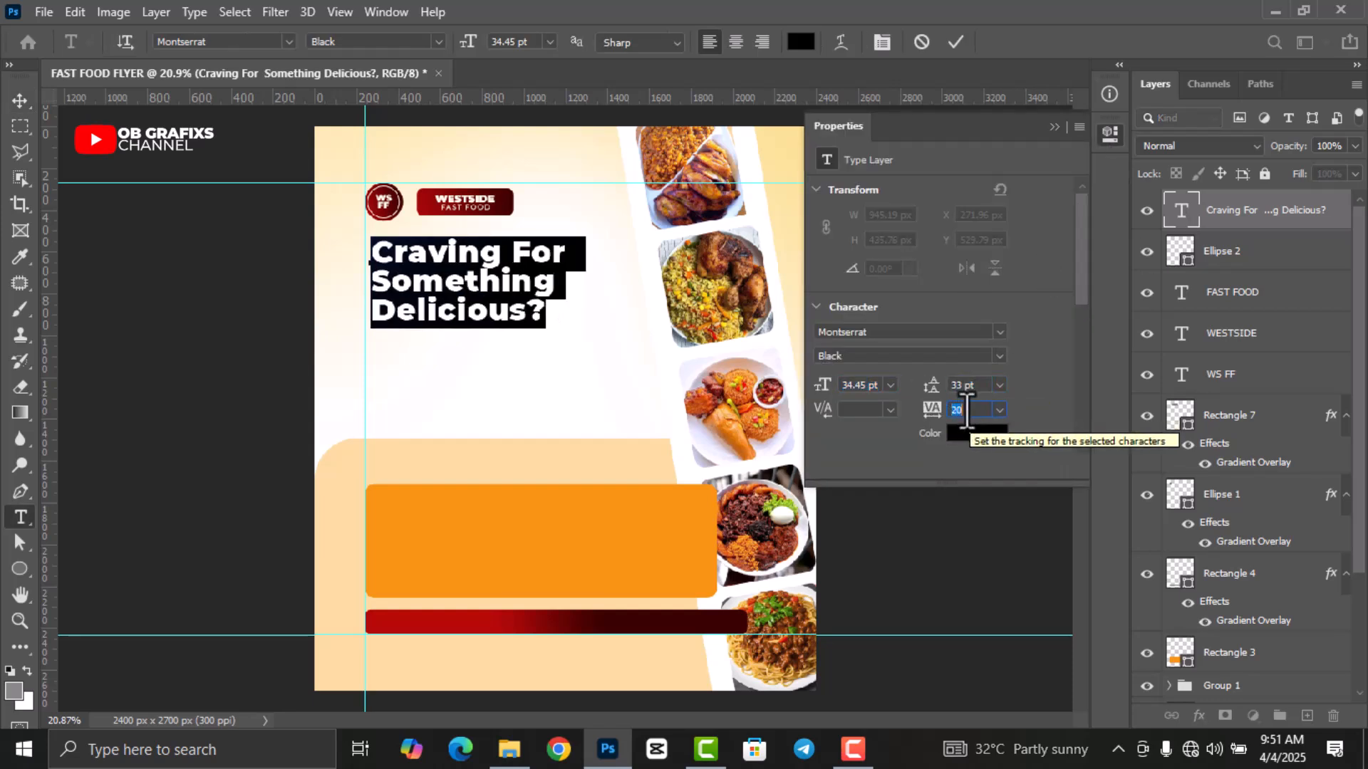
left_click(956, 43)
key("v")
left_click(1109, 136)
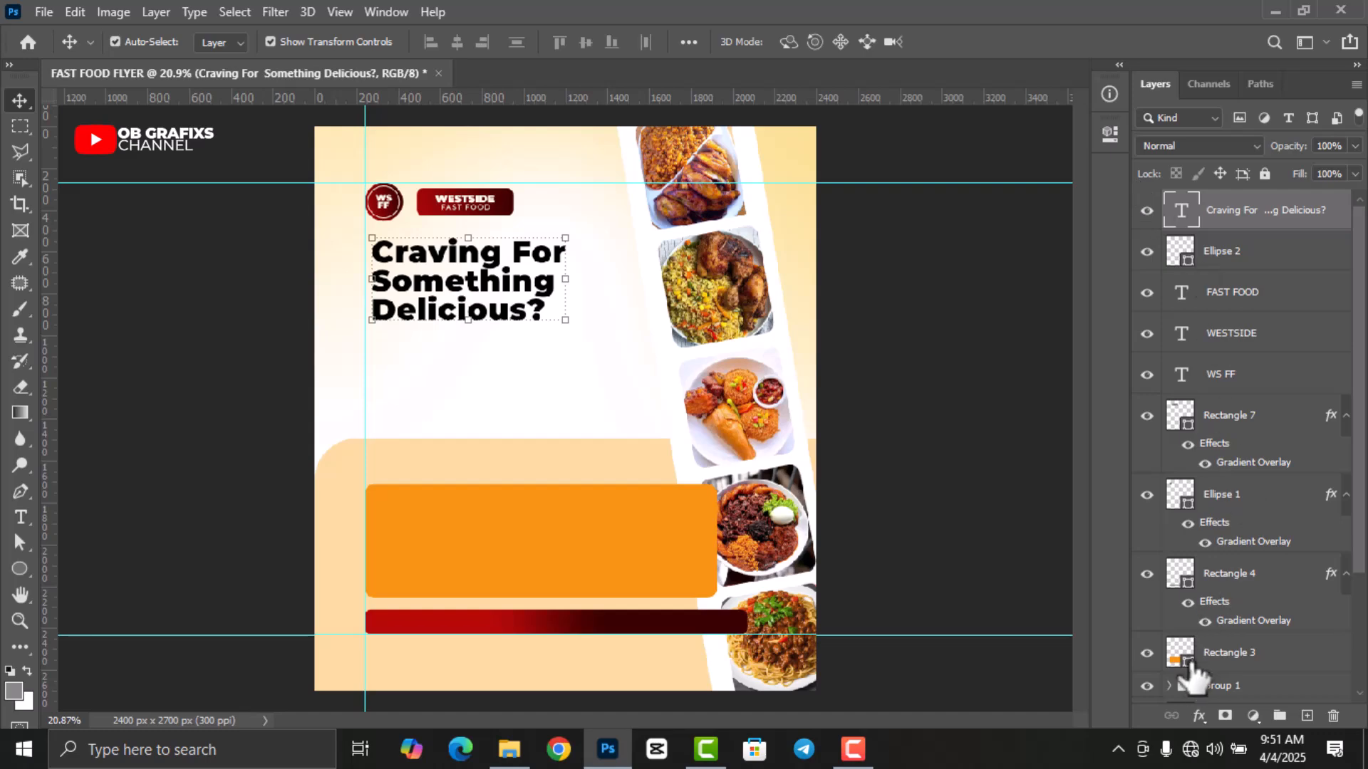
Apply the red linear Gradient Overlay at 17° to the headline layer.
left_click(1199, 716)
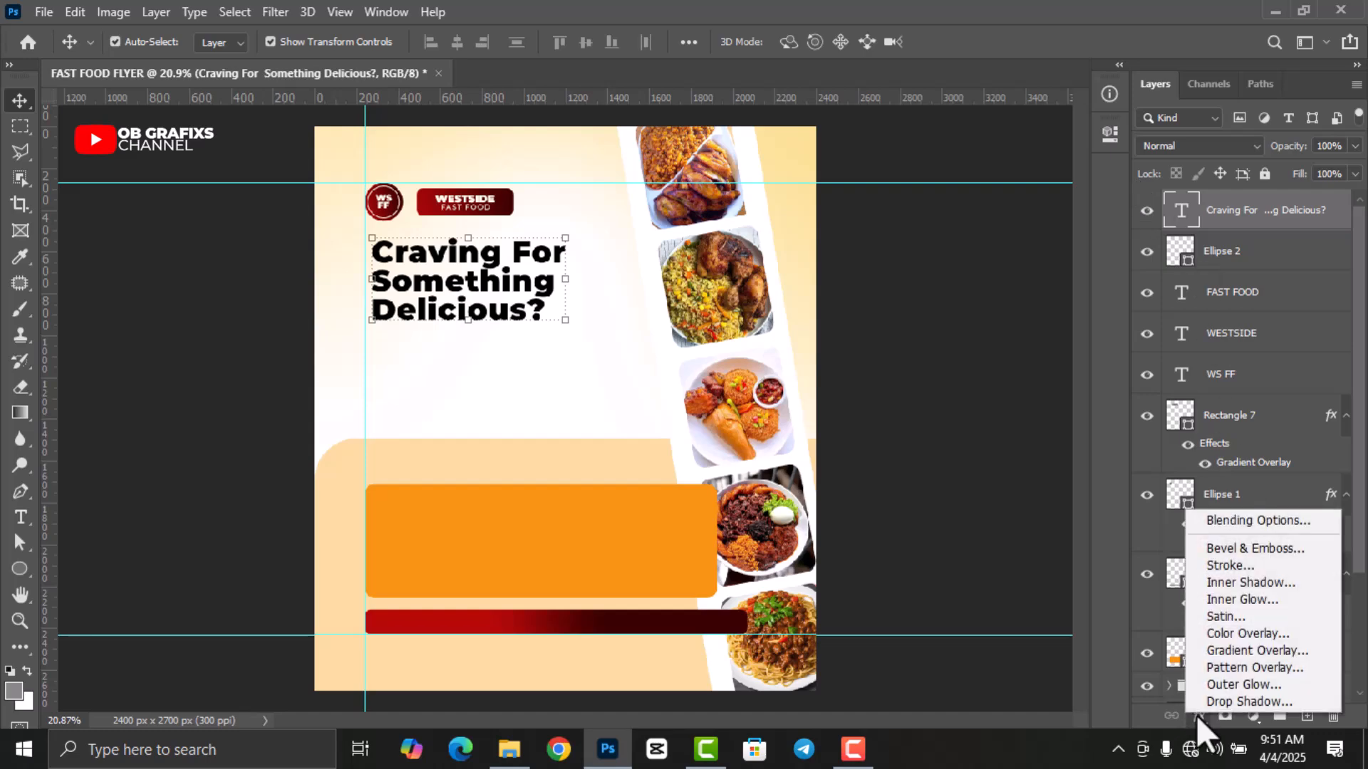
left_click(1220, 653)
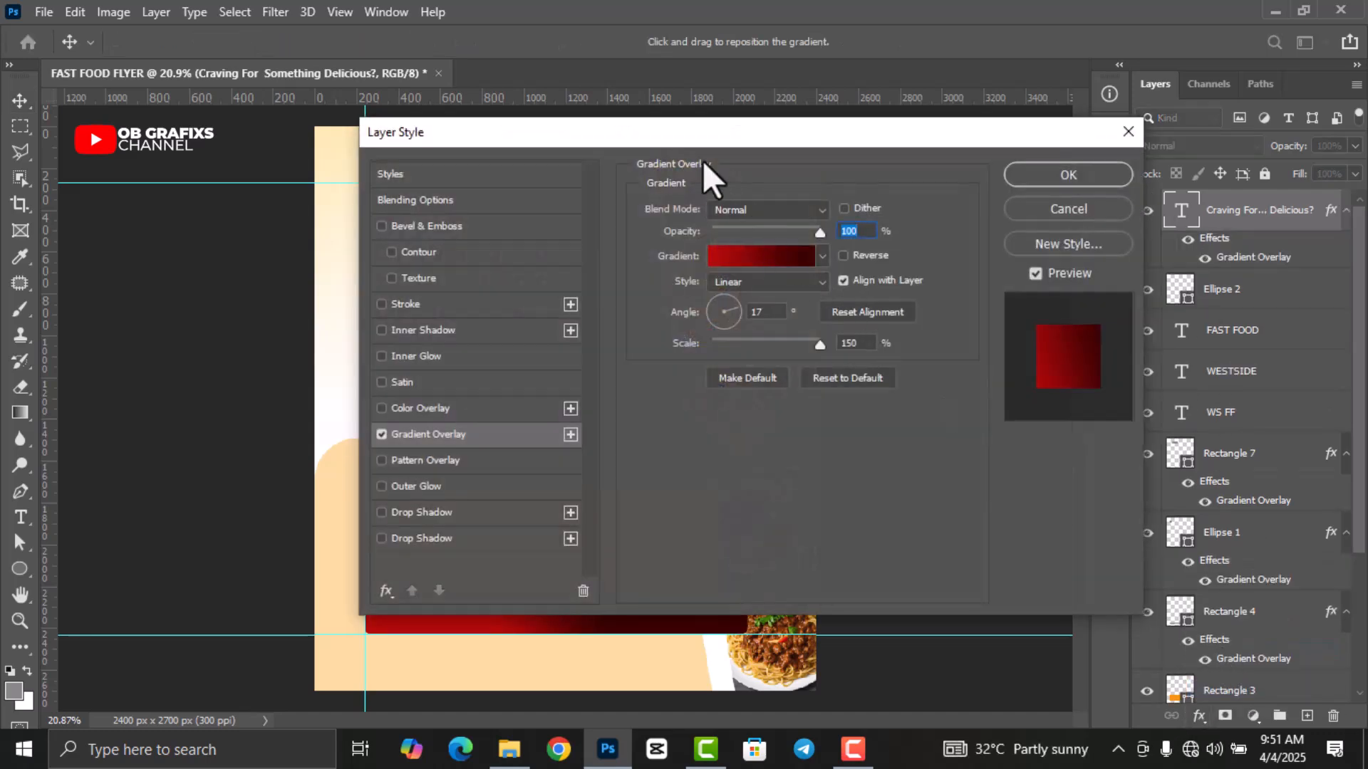
left_click_drag(668, 137, 788, 139)
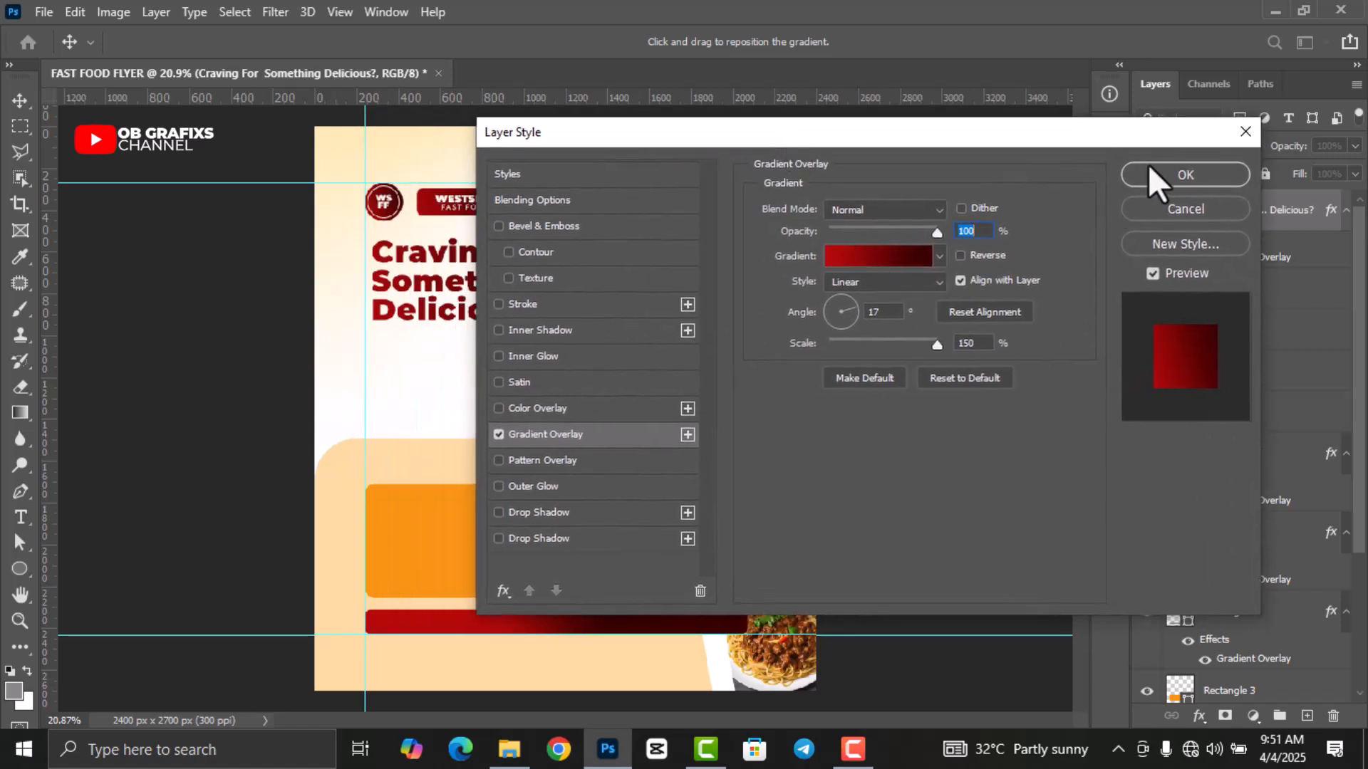
left_click(1184, 174)
key("ctrl+minus")
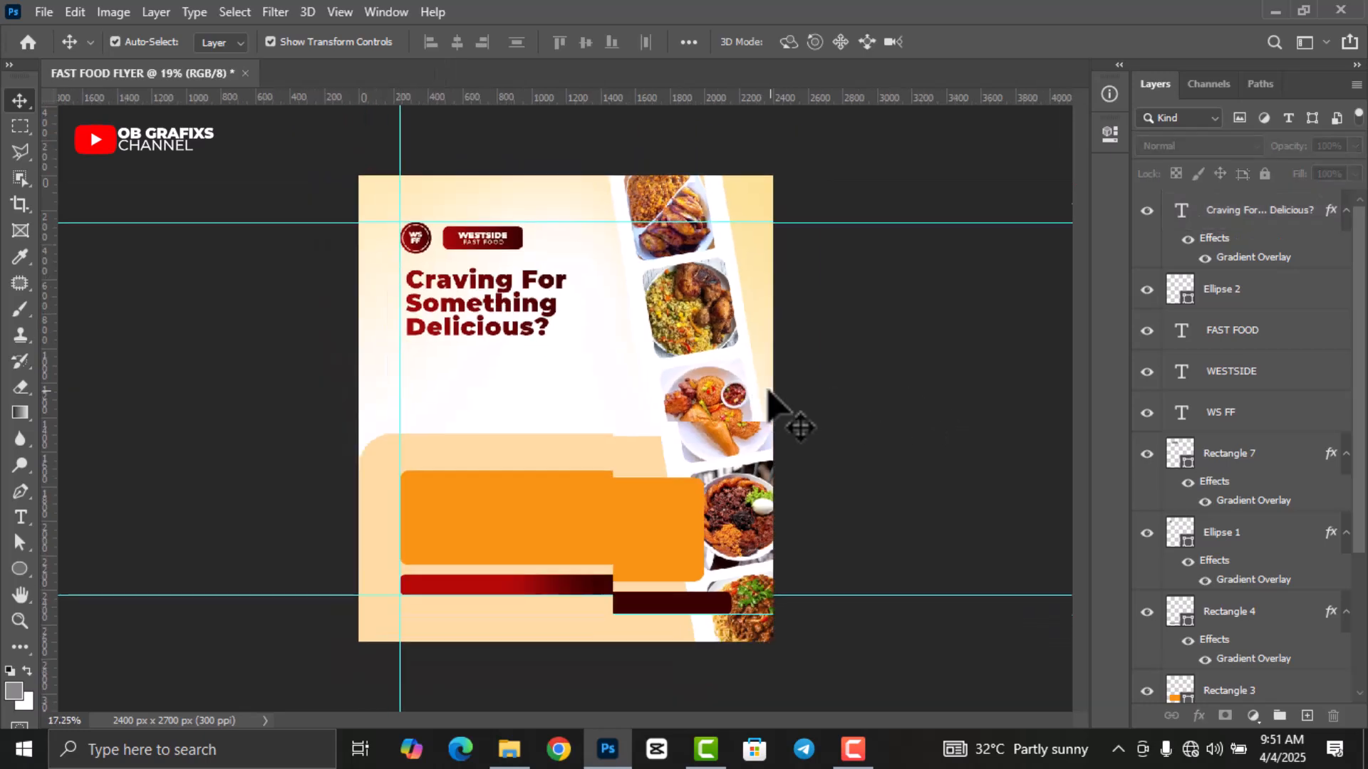
key("ctrl+plus")
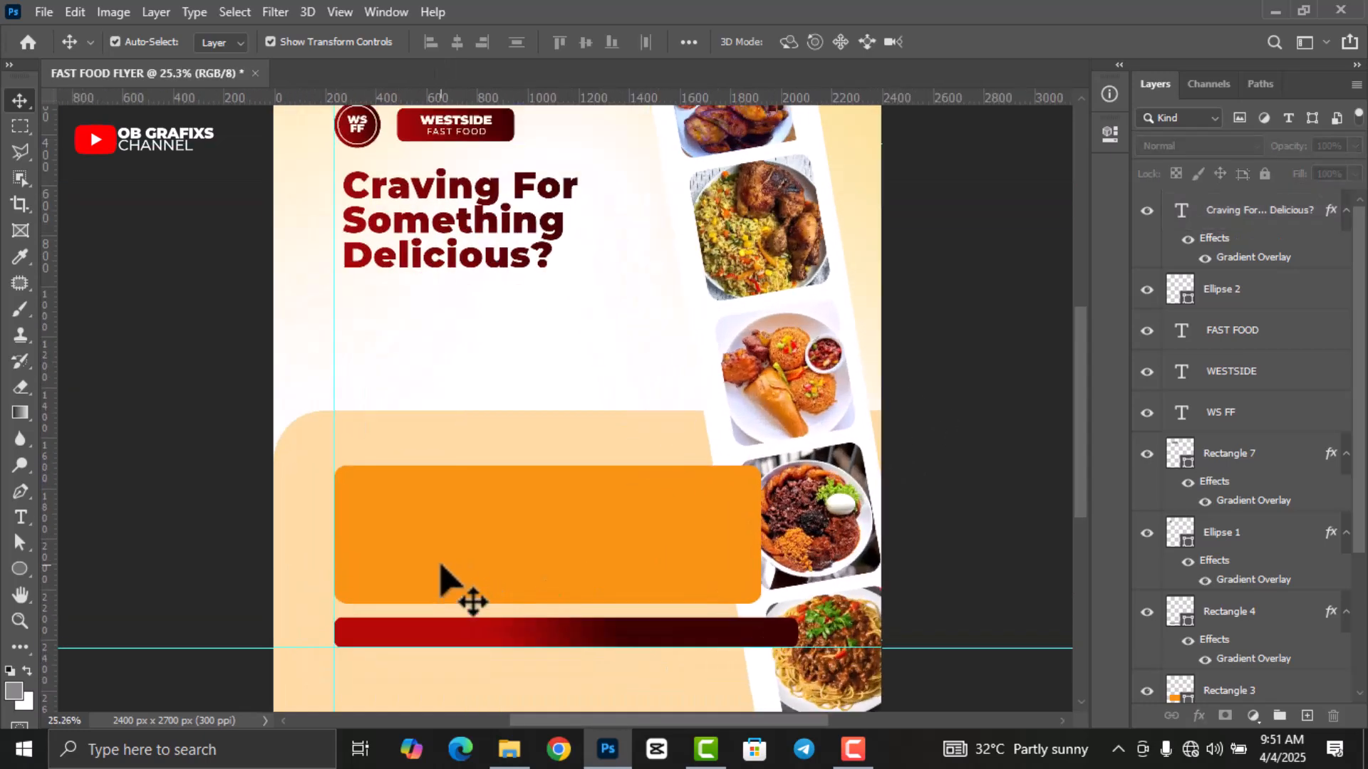
scroll(559, 538, "up", 1)
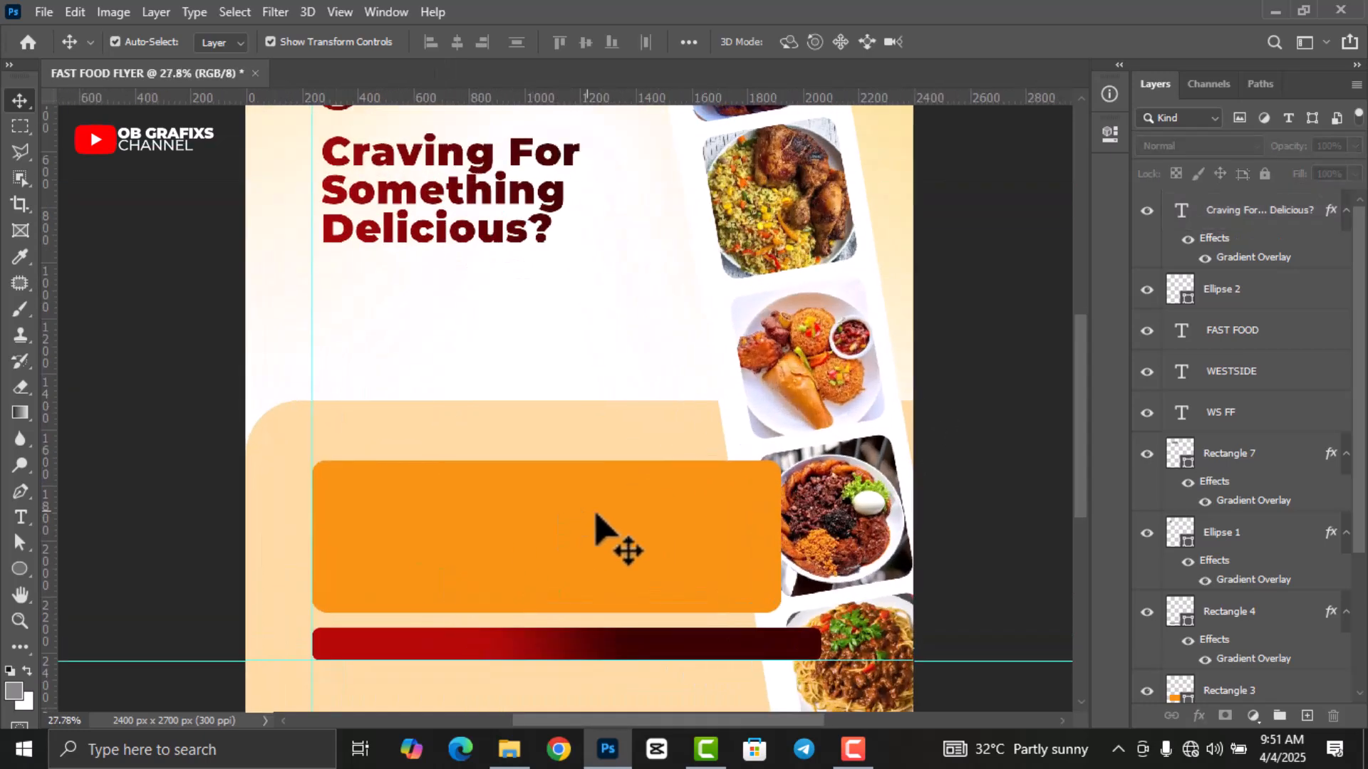
Draw a wide rectangle below the headline with no fill and a dotted outline.
right_click(24, 570)
left_click(75, 569)
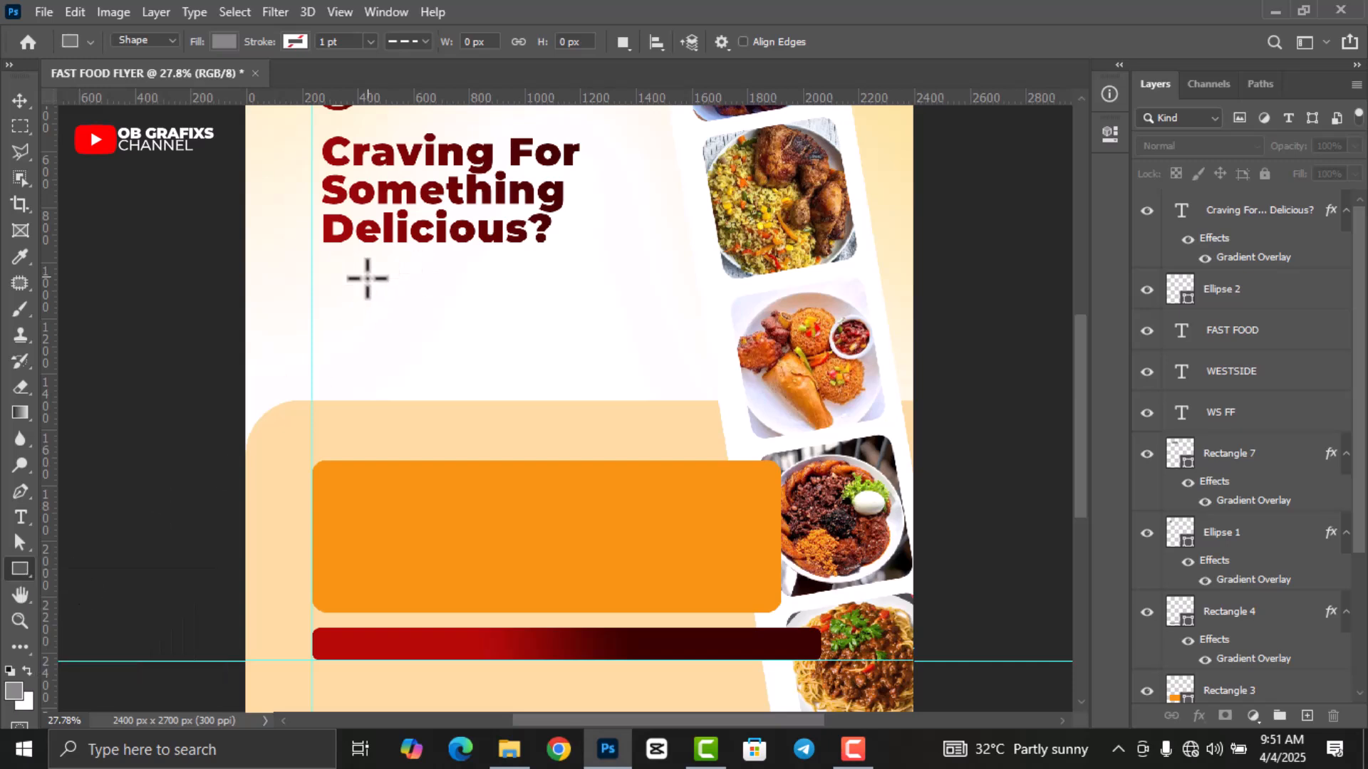
left_click_drag(320, 290, 670, 345)
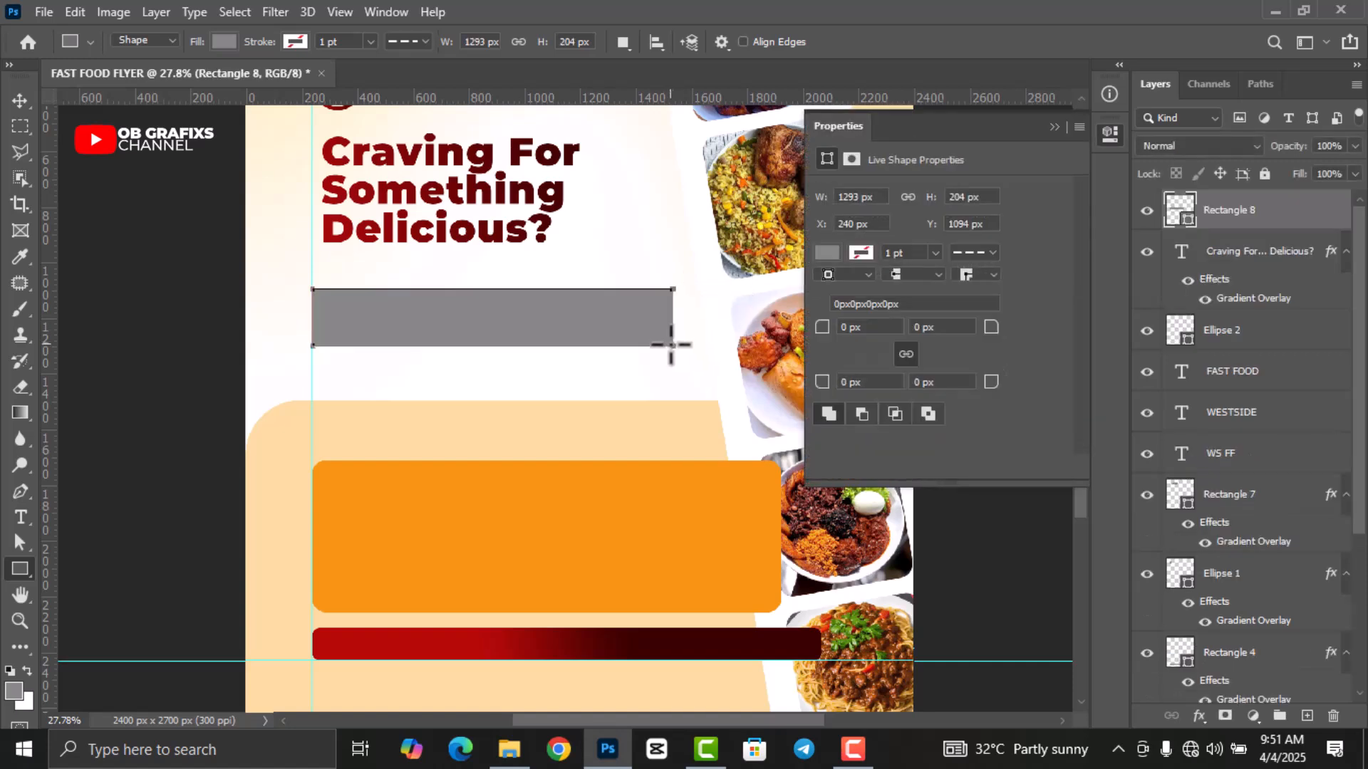
left_click(826, 253)
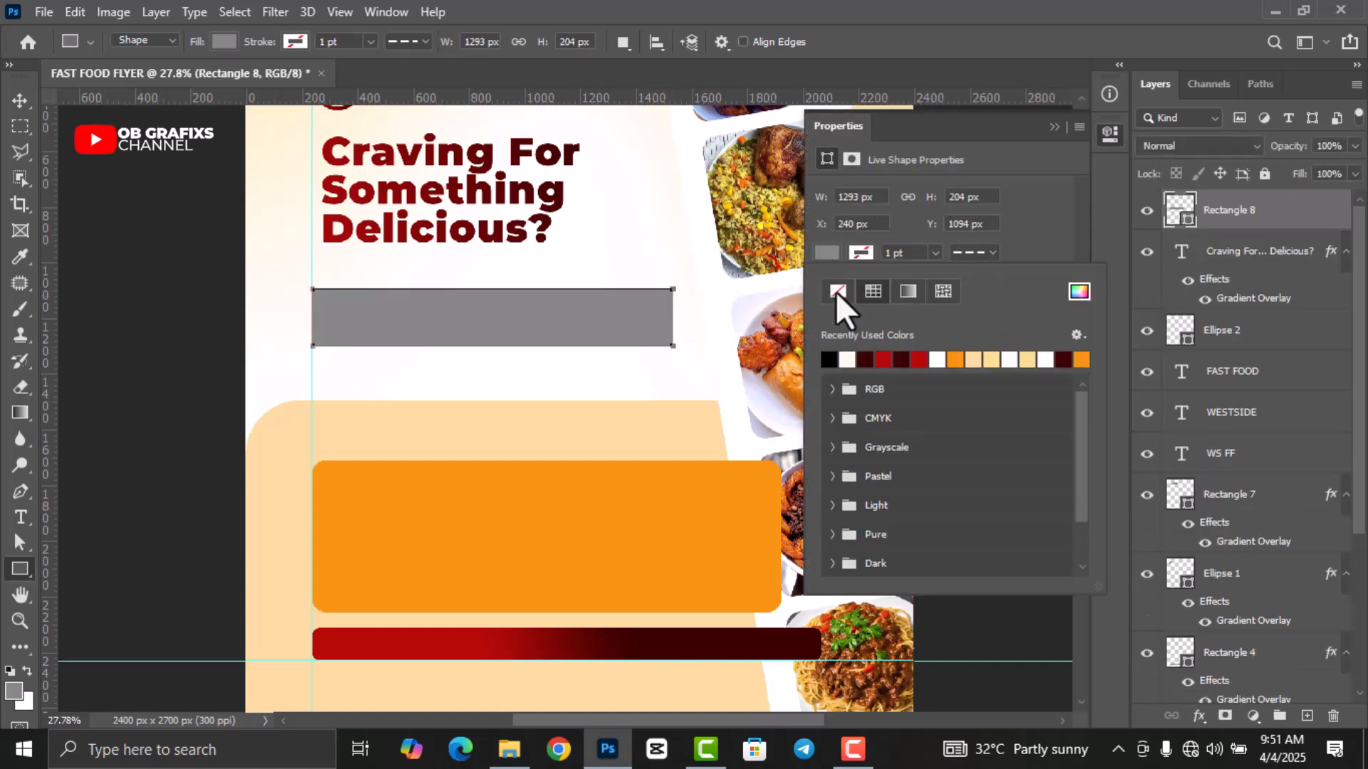
left_click(838, 291)
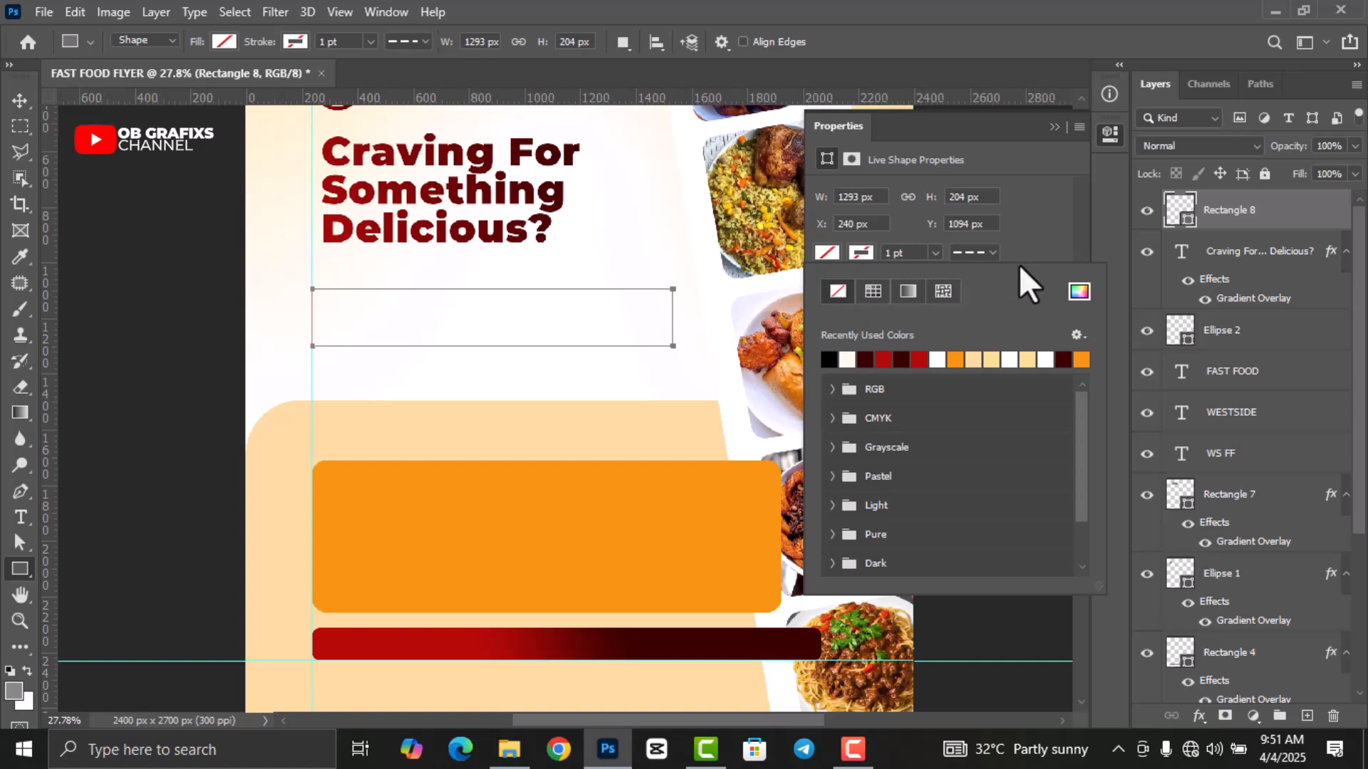
left_click(982, 252)
left_click(951, 378)
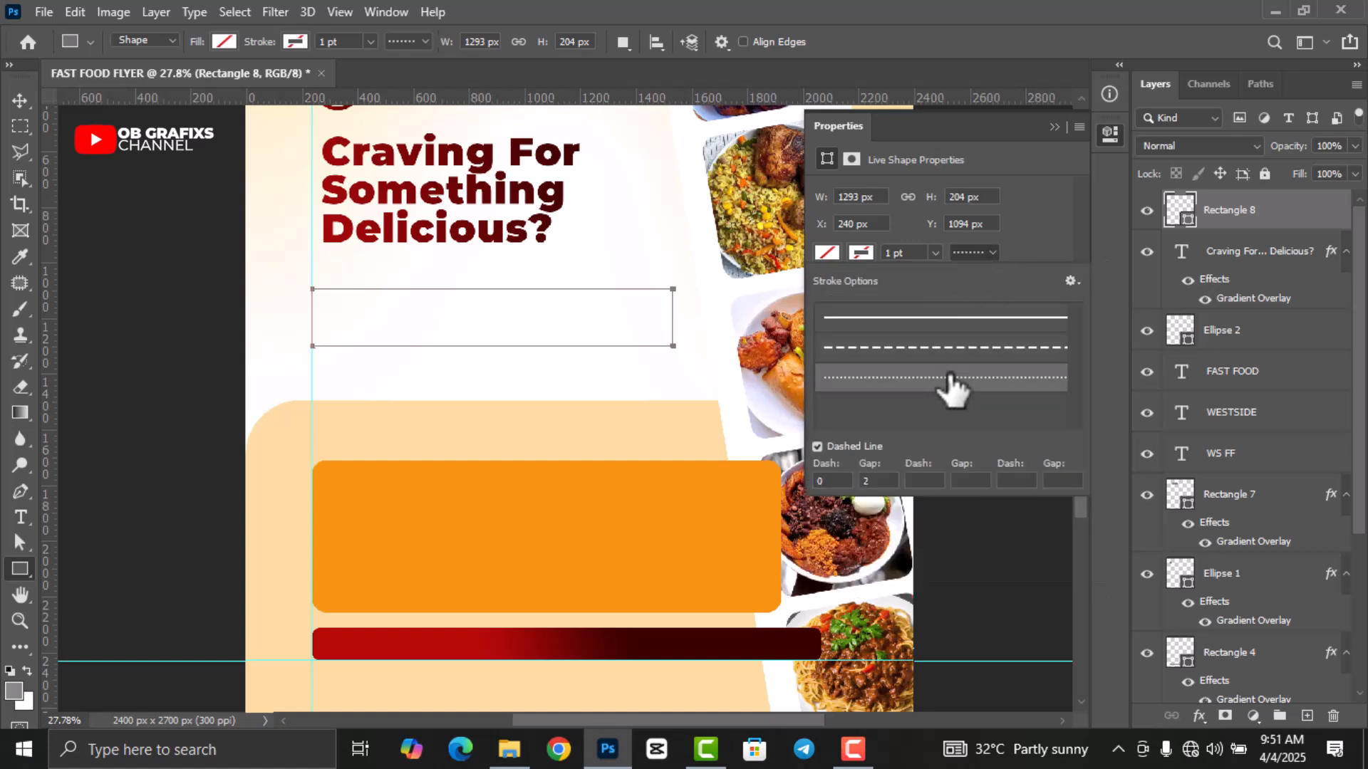
Make the rectangle's dotted outline pure black and 2 pt thick.
left_click(860, 253)
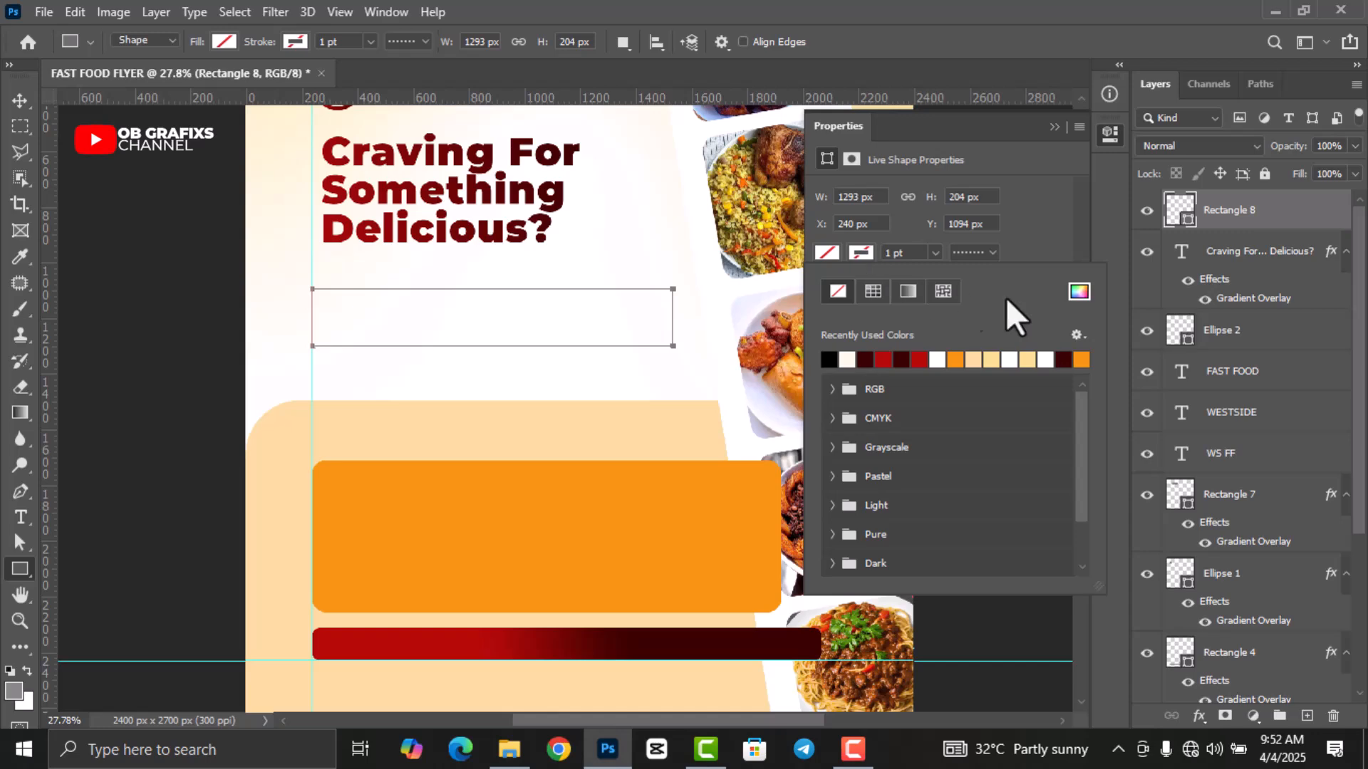
left_click(1080, 292)
left_click_drag(888, 451, 828, 549)
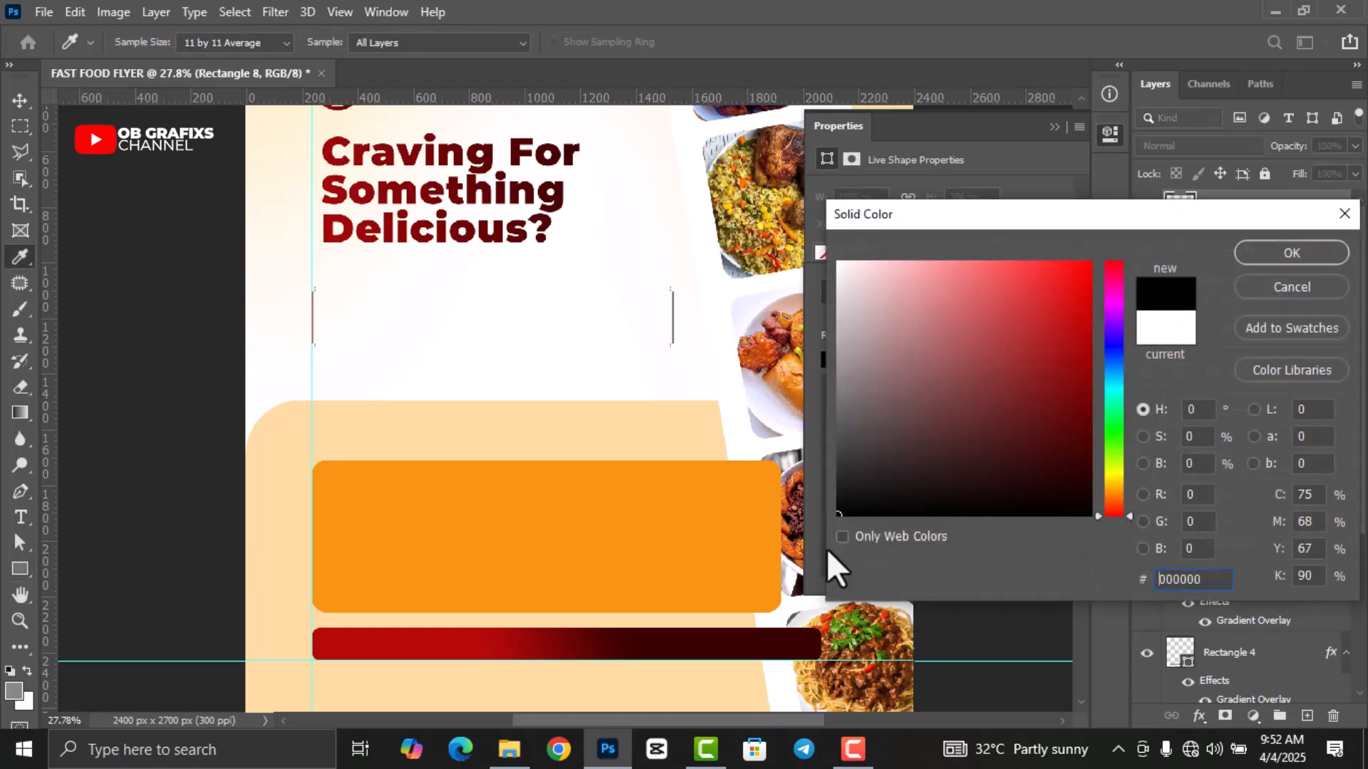
left_click(1280, 253)
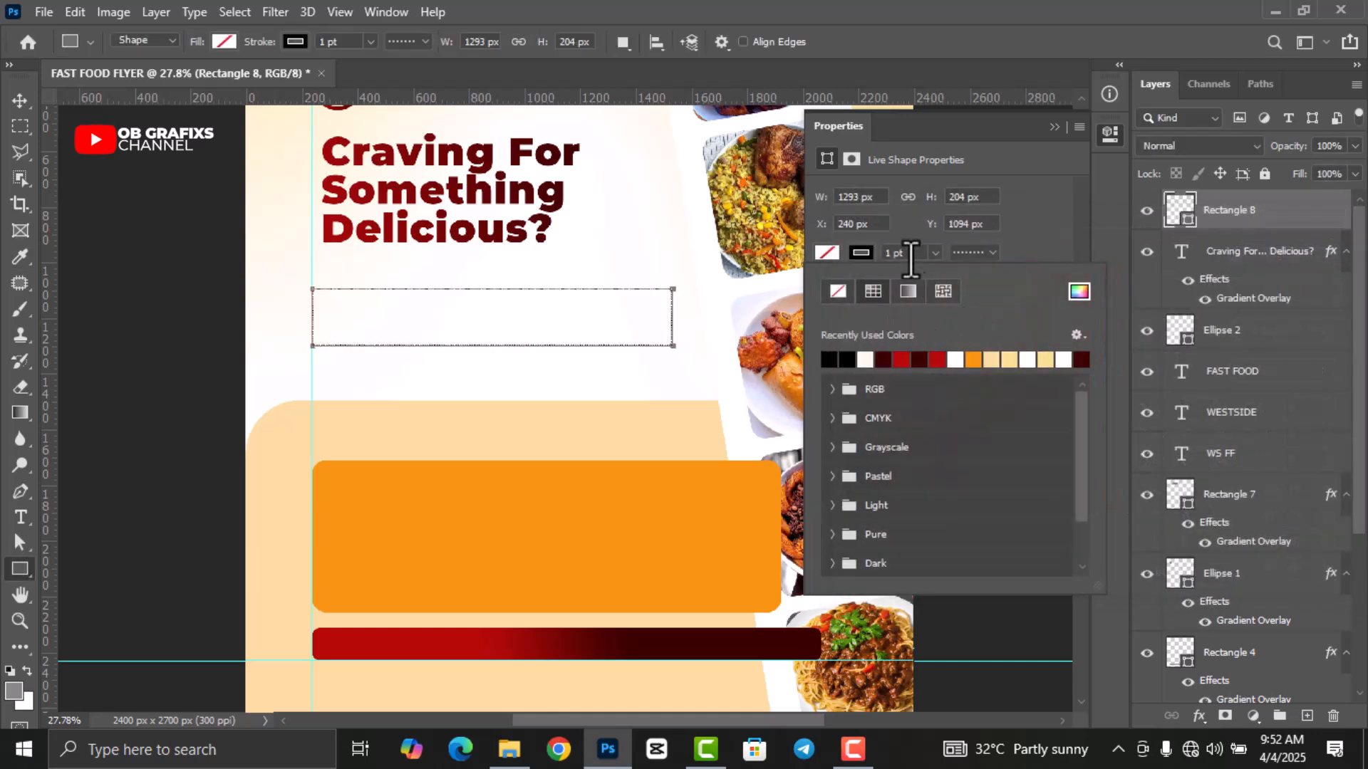
left_click(884, 253)
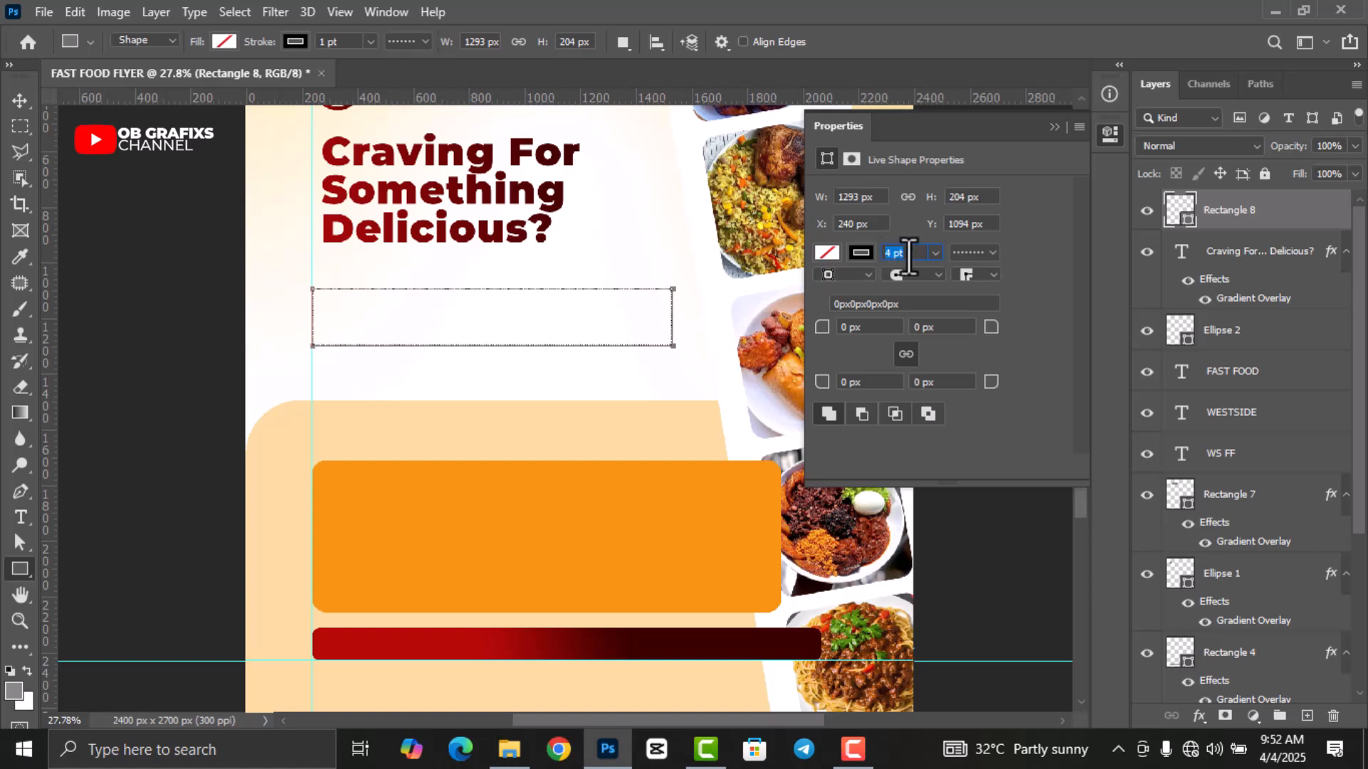
key("Return")
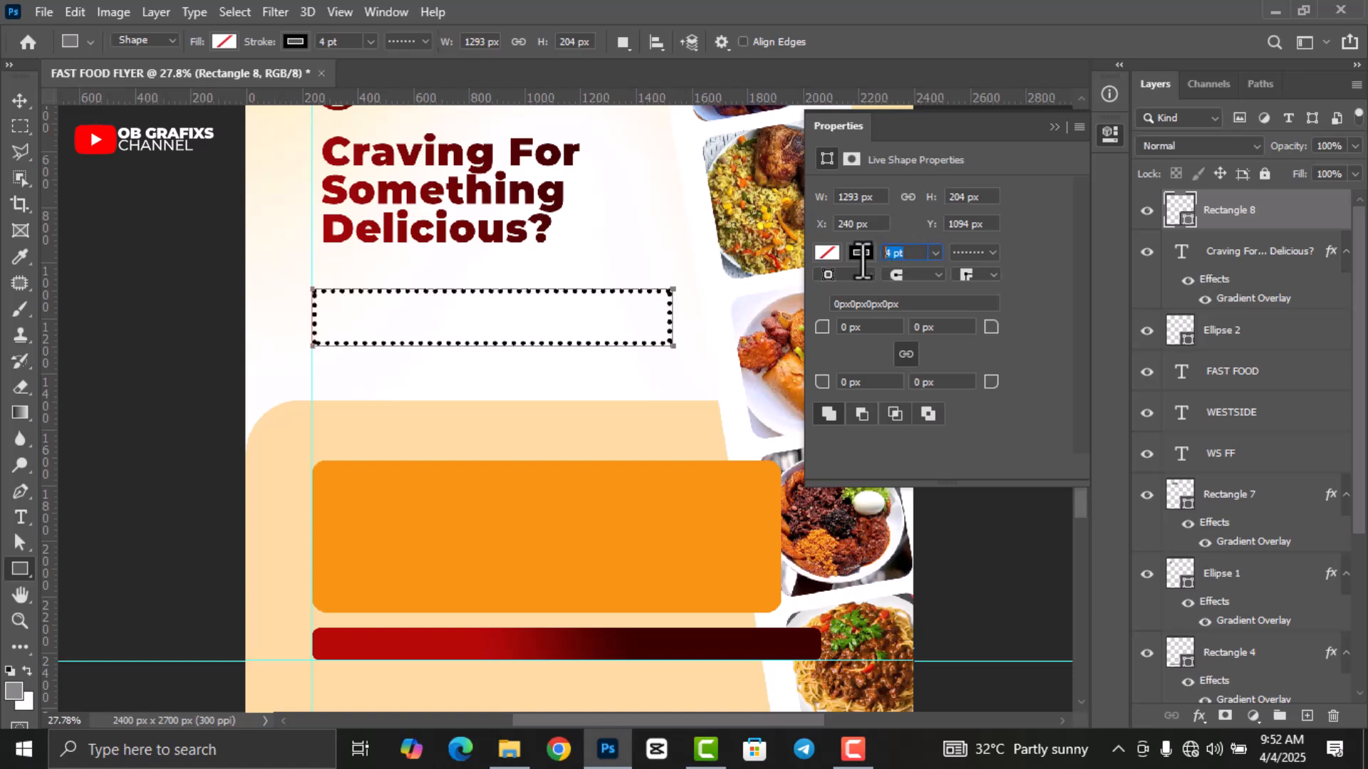
key("Return")
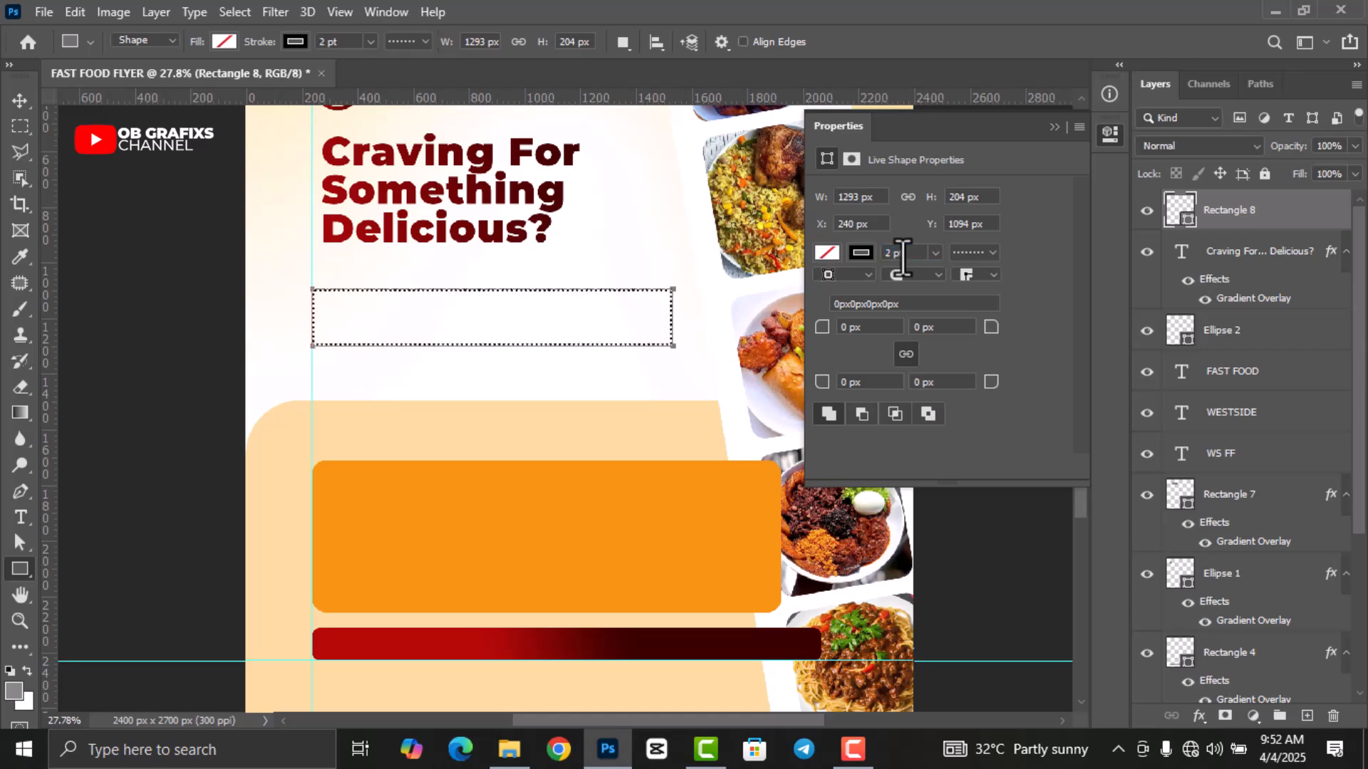
Rasterize the dotted rectangle layer into pixels.
left_click(1110, 134)
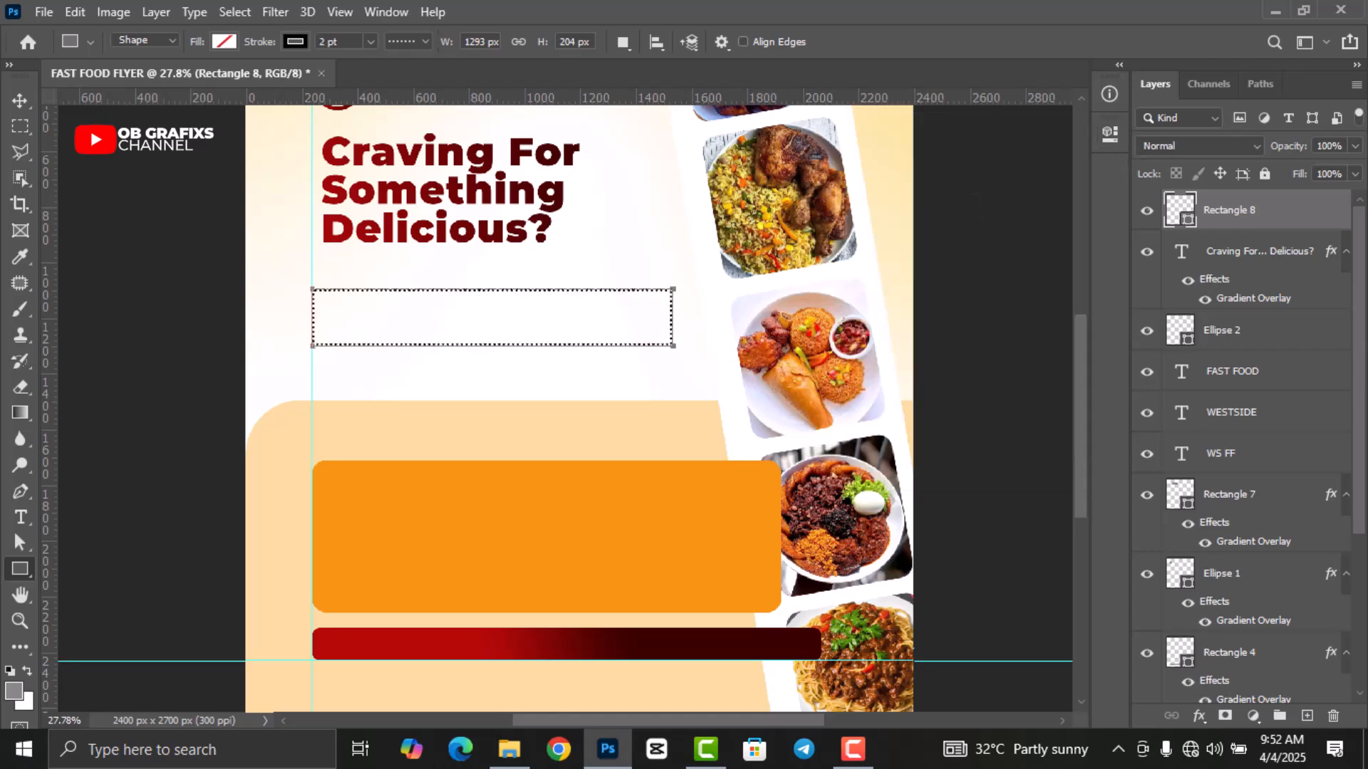
left_click(20, 101)
right_click(1255, 210)
left_click(1065, 307)
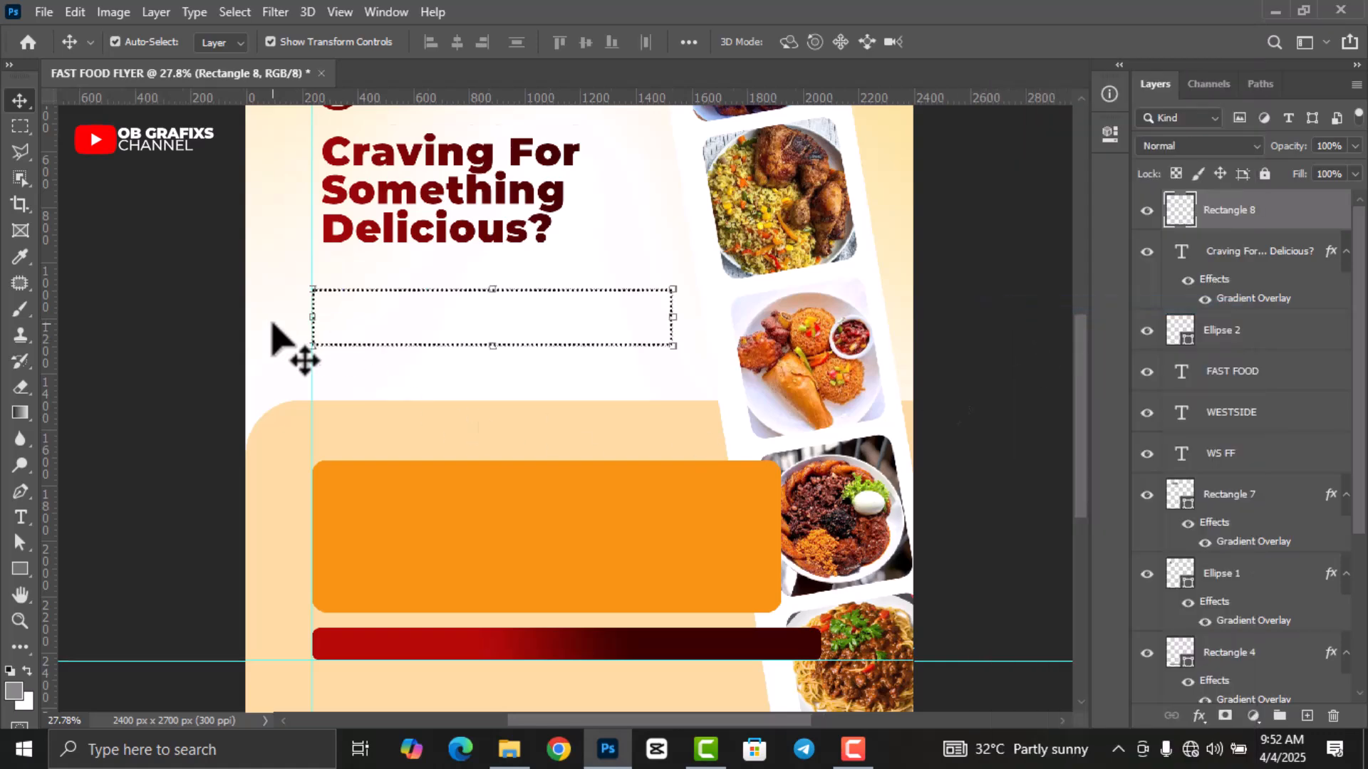
Select a horizontal strip across the dotted box and cut it to its own layer with Layer Via Cut.
scroll(289, 350, "up", 3)
scroll(726, 292, "up", 1)
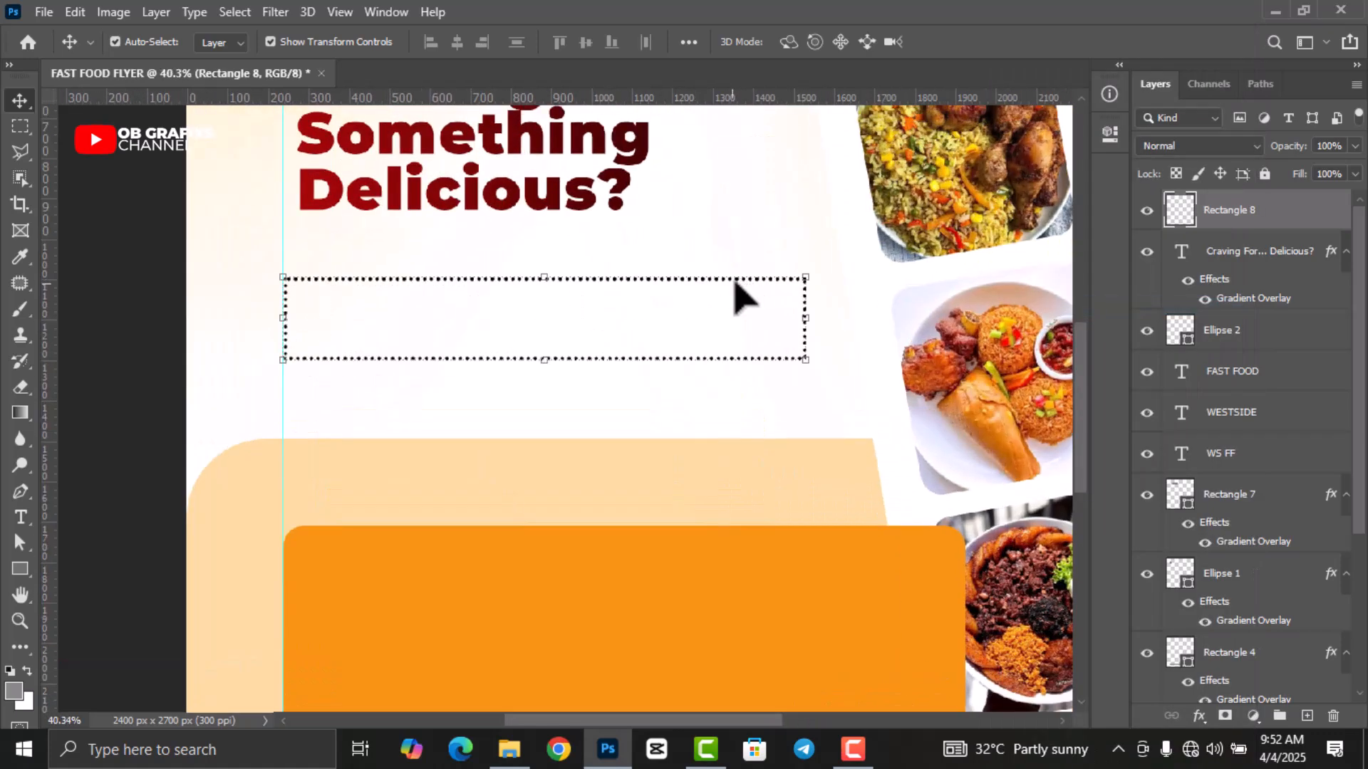
left_click(17, 128)
scroll(330, 320, "up", 2)
left_click_drag(256, 275, 944, 356)
right_click(832, 324)
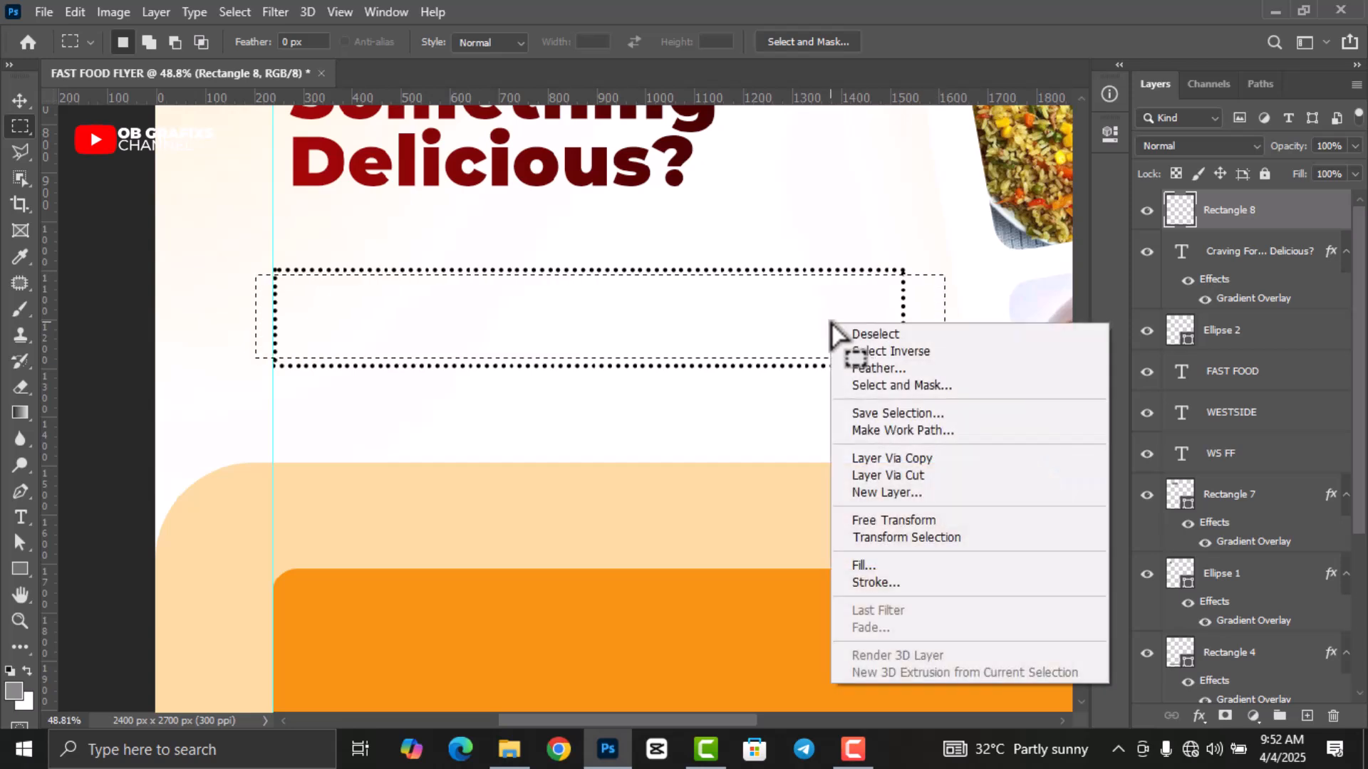
left_click(925, 474)
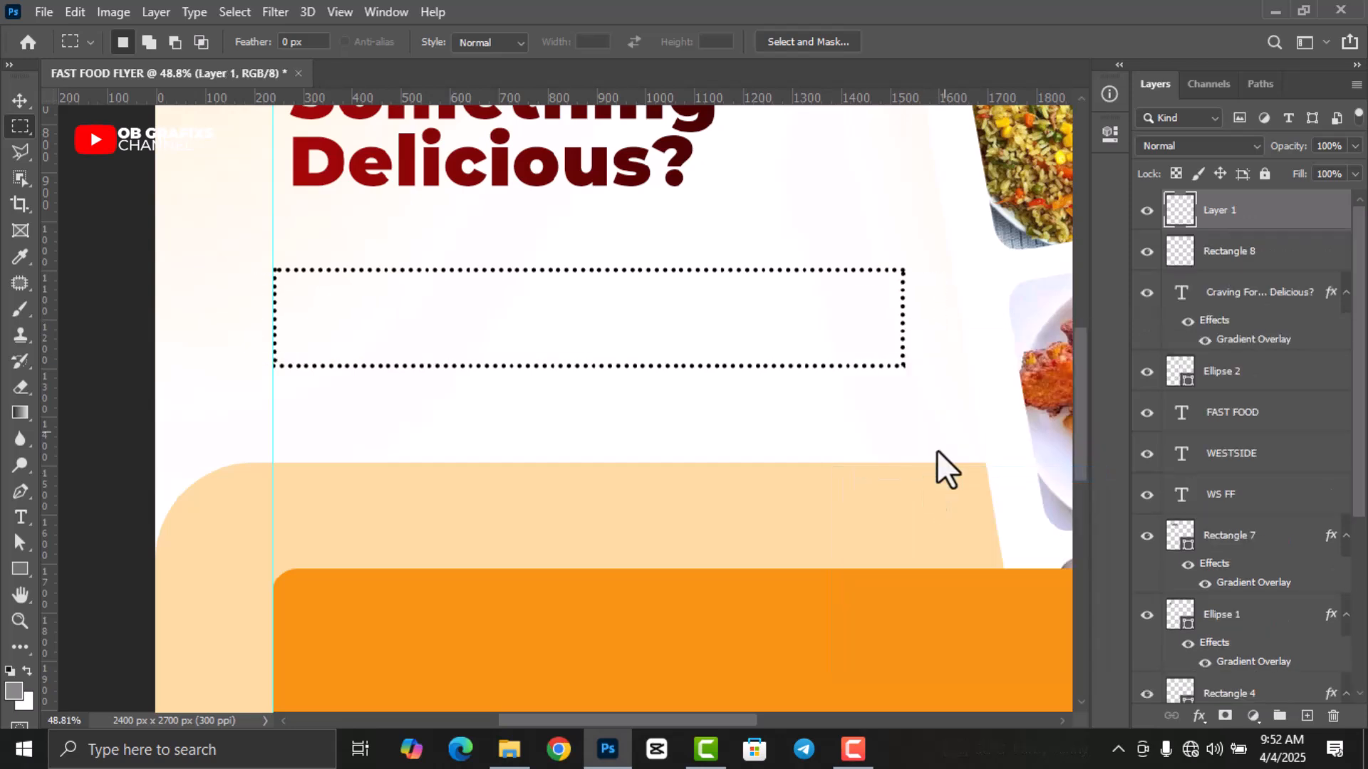
Hide the cut Layer 1 so two dotted lines remain, and fit the flyer on screen.
left_click(1147, 211)
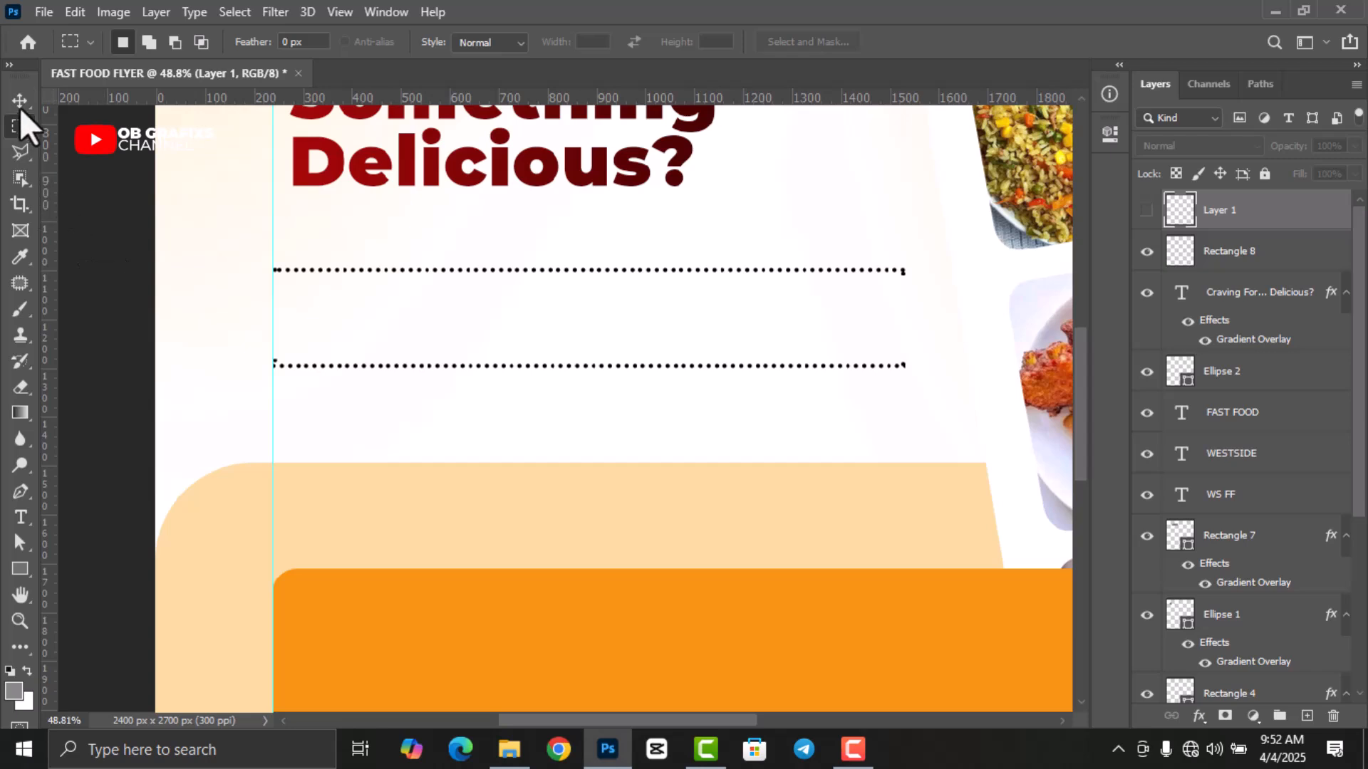
left_click(19, 105)
left_click(183, 275)
key("ctrl+0")
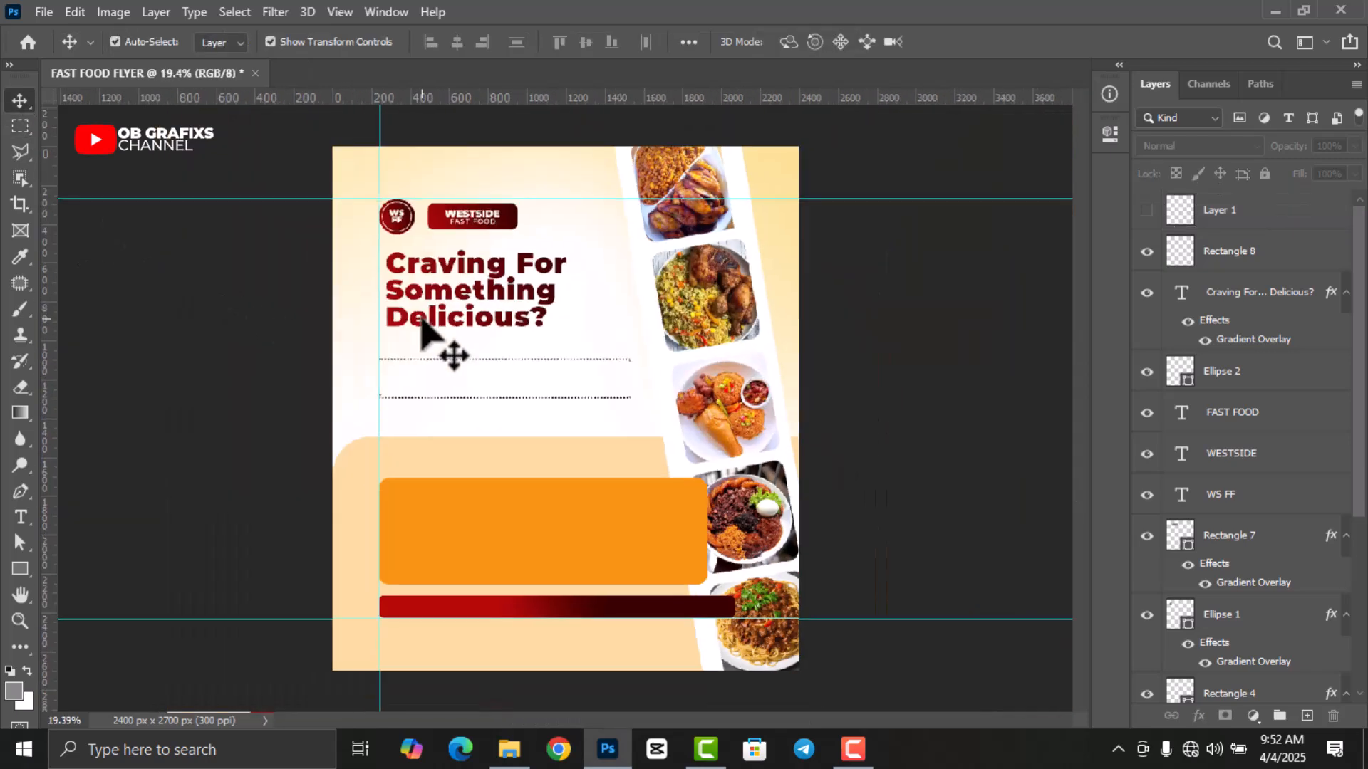
Free Transform the 'Craving For Something Delicious?' headline up to about 108%.
scroll(600, 352, "down", 2)
scroll(817, 356, "up", 2)
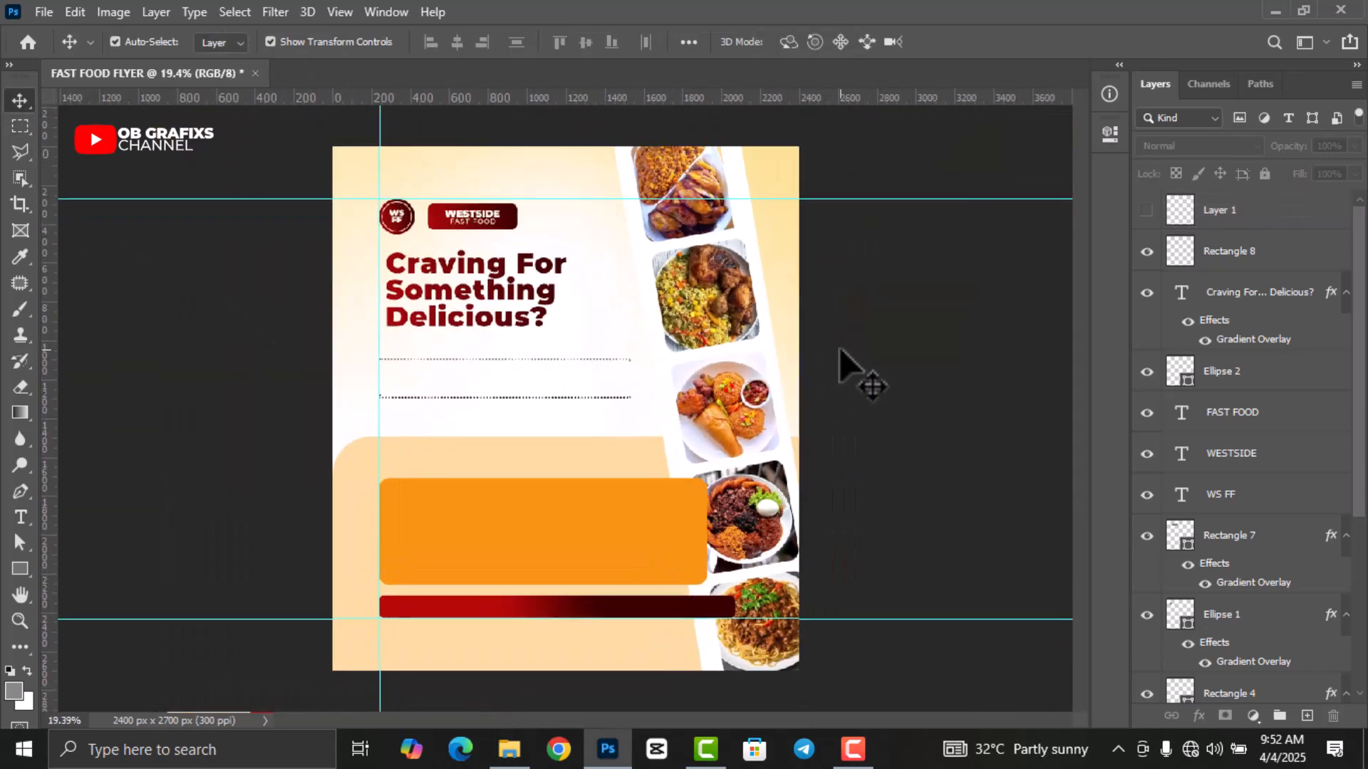
left_click(515, 317)
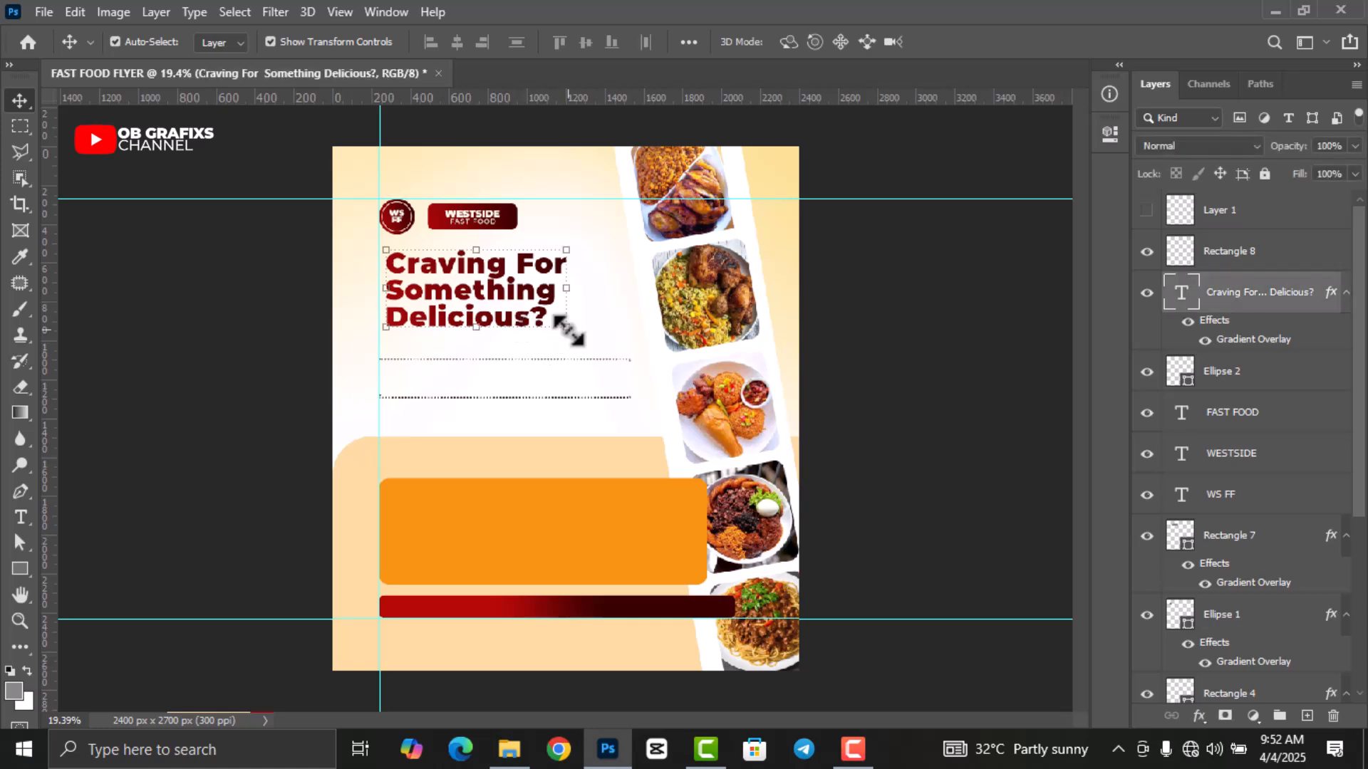
key("ctrl+t")
left_click_drag(577, 333, 585, 340)
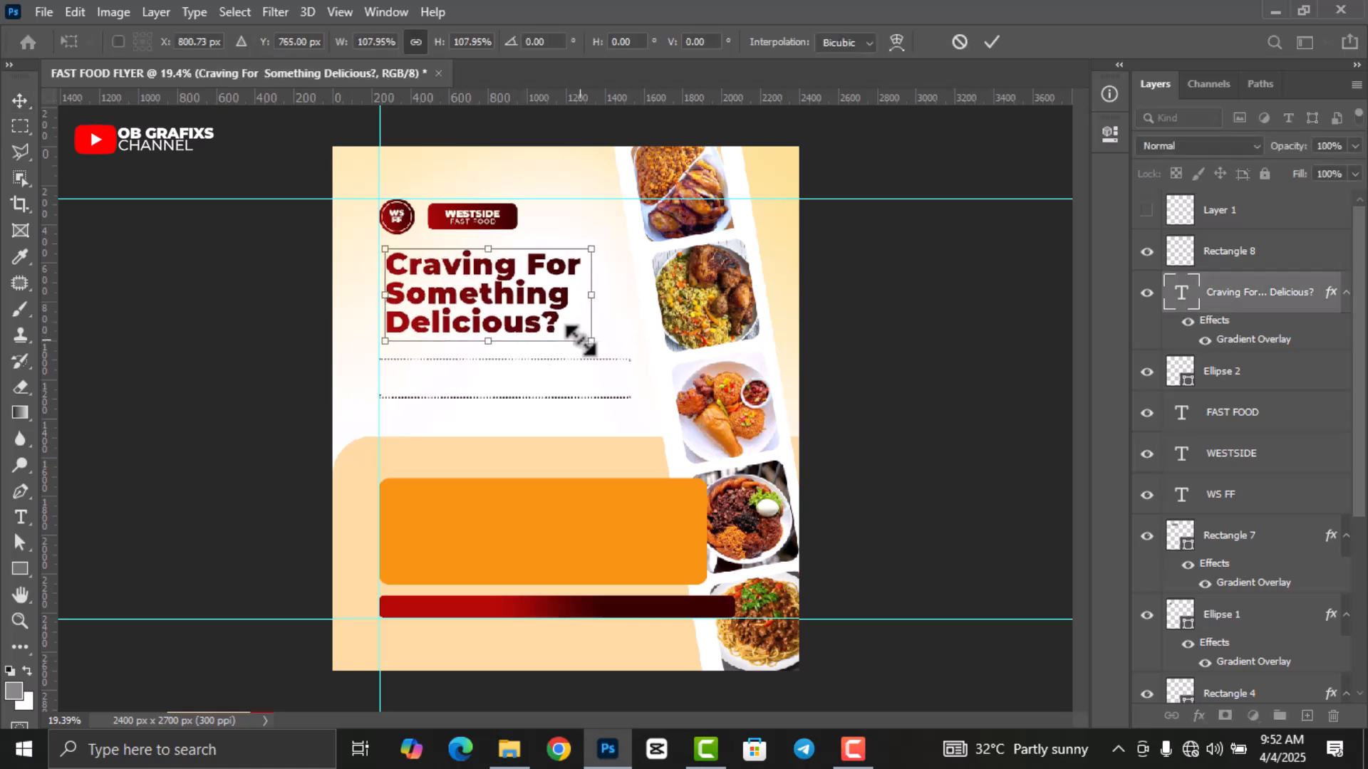
left_click(994, 41)
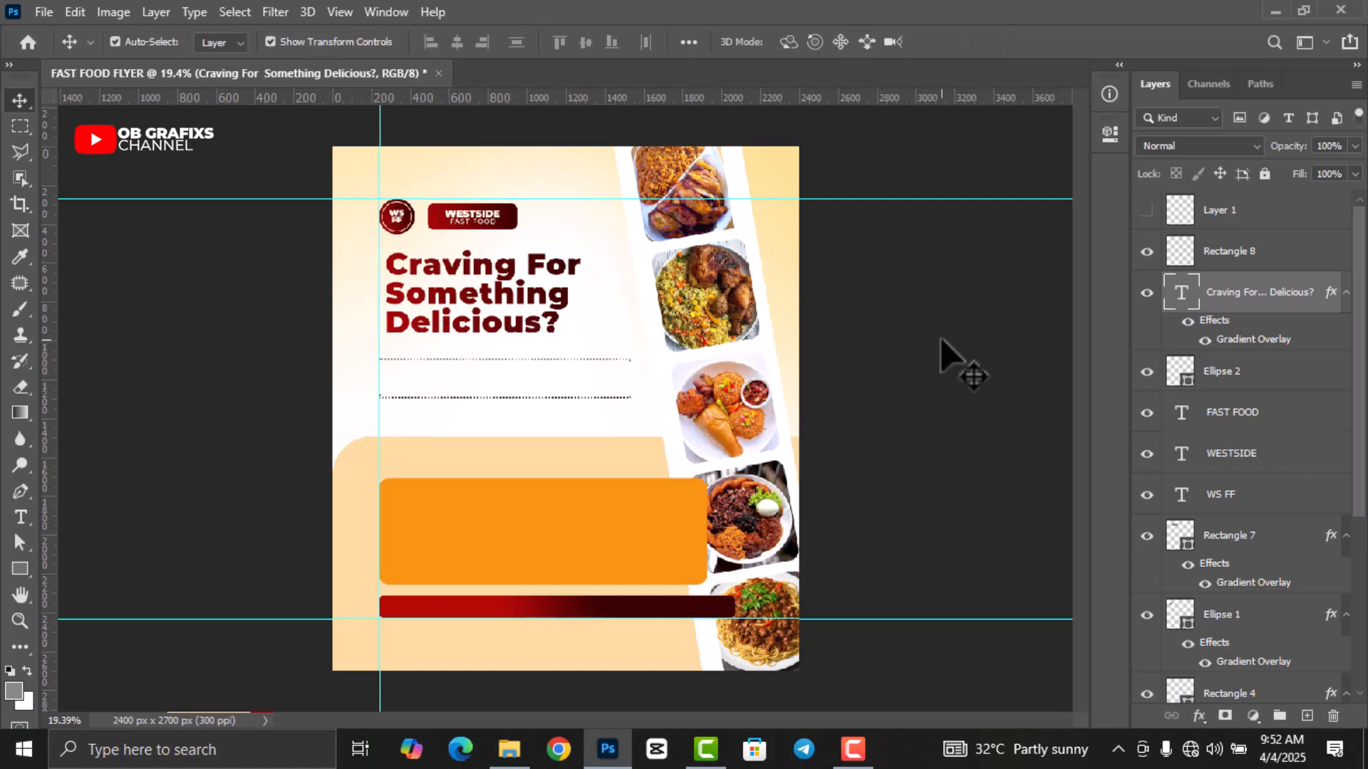
left_click(955, 363)
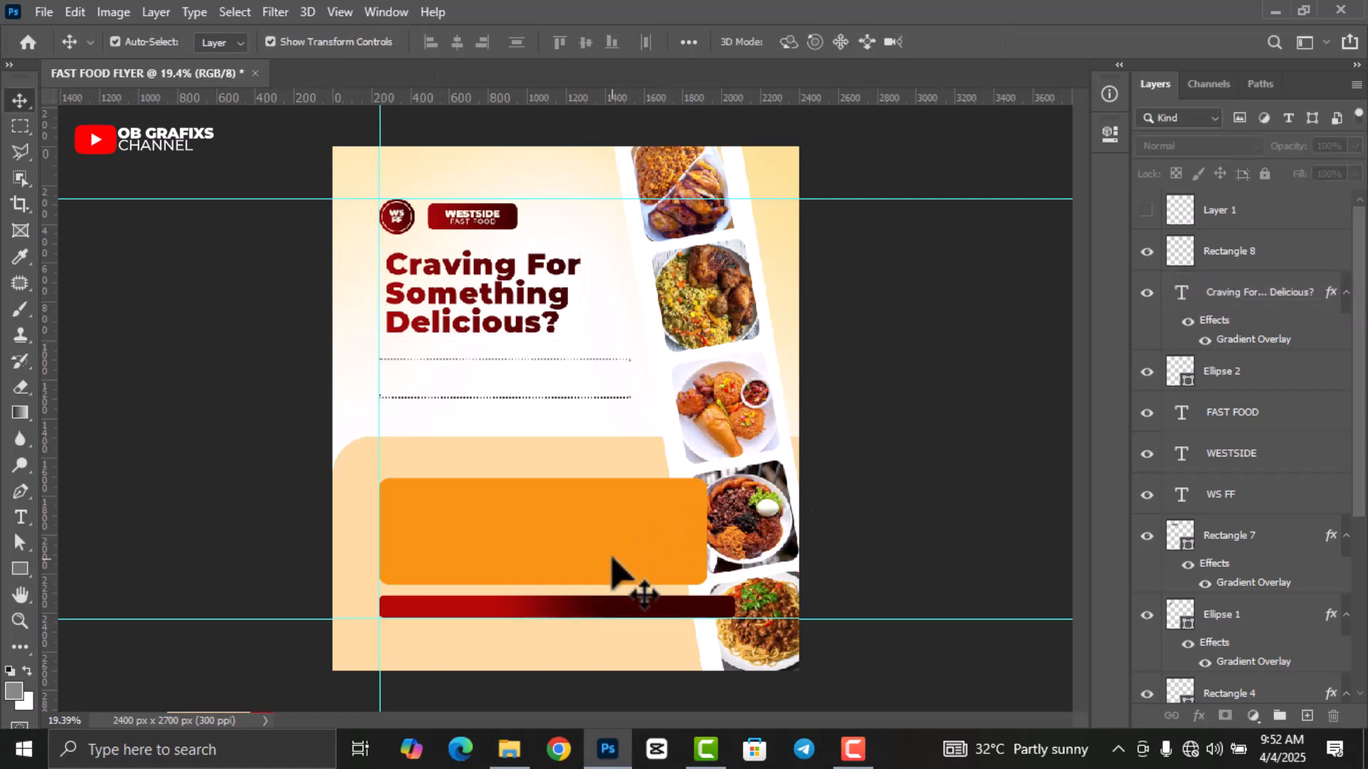
scroll(604, 570, "up", 1)
scroll(518, 507, "up", 5)
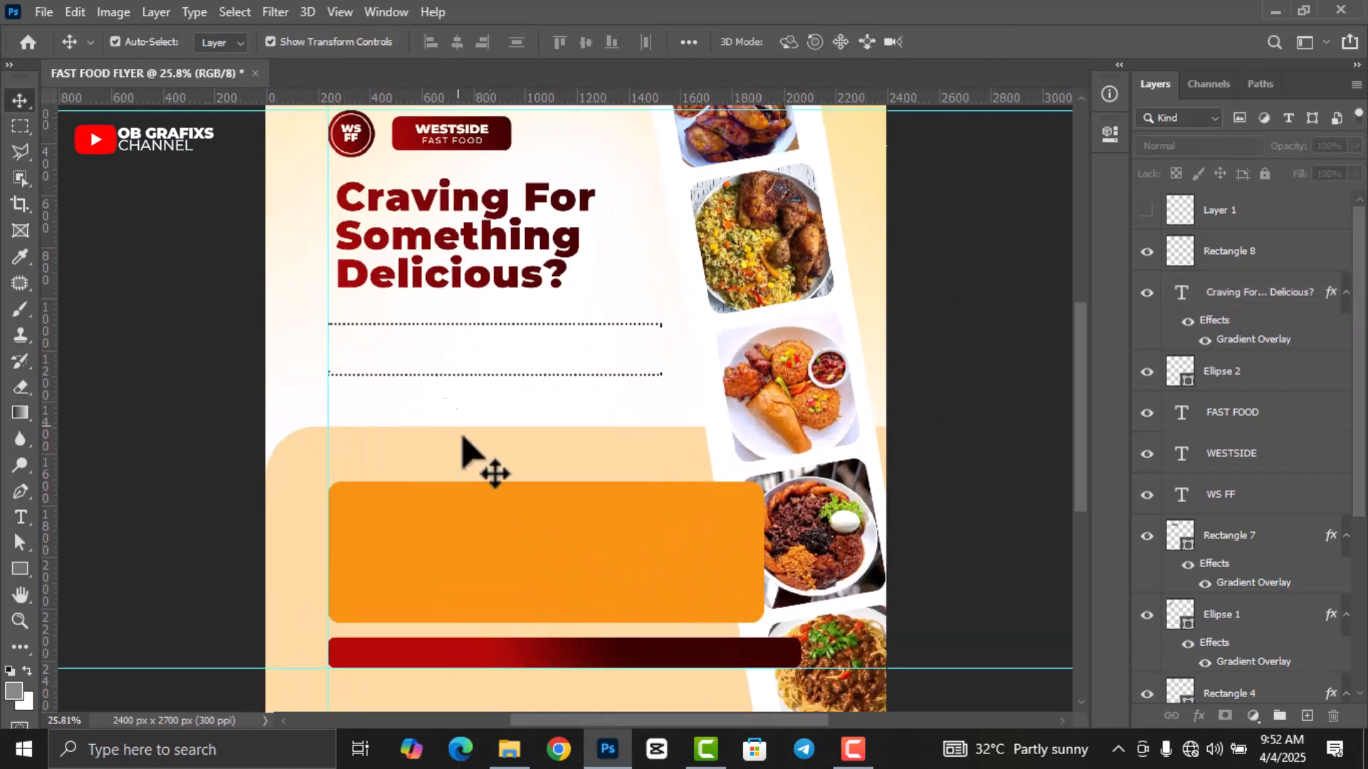
scroll(518, 427, "up", 1)
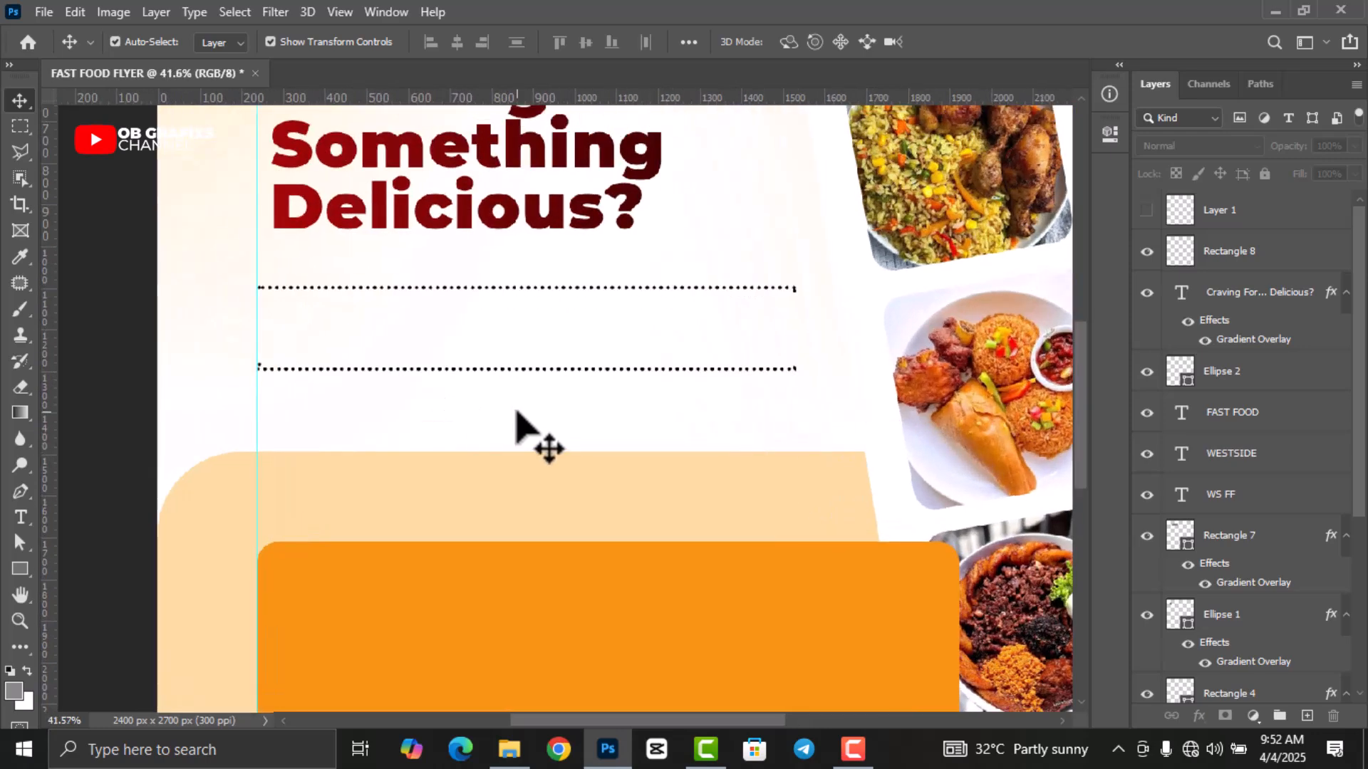
Type the tagline about local dishes and foods made with love between the dotted lines at 18 pt.
key("t")
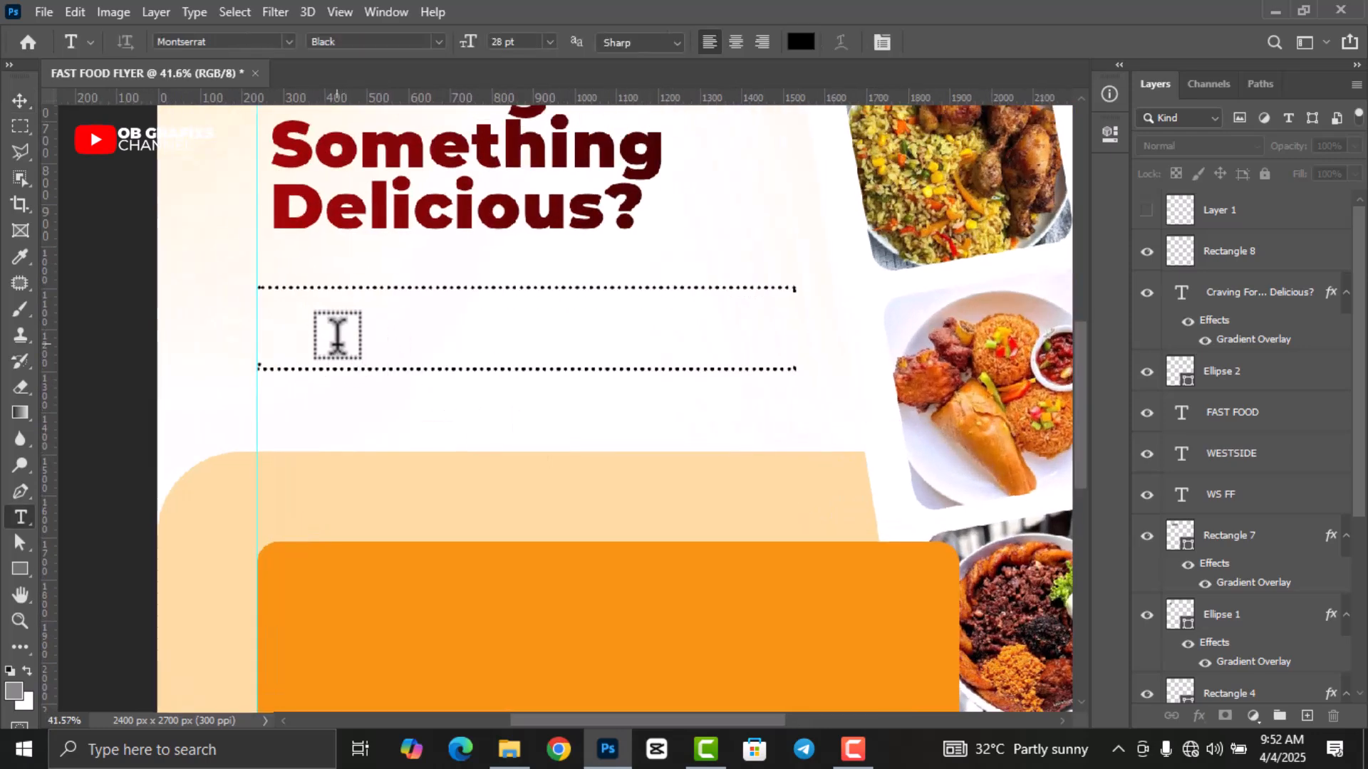
left_click(337, 335)
left_click(549, 42)
left_click(523, 204)
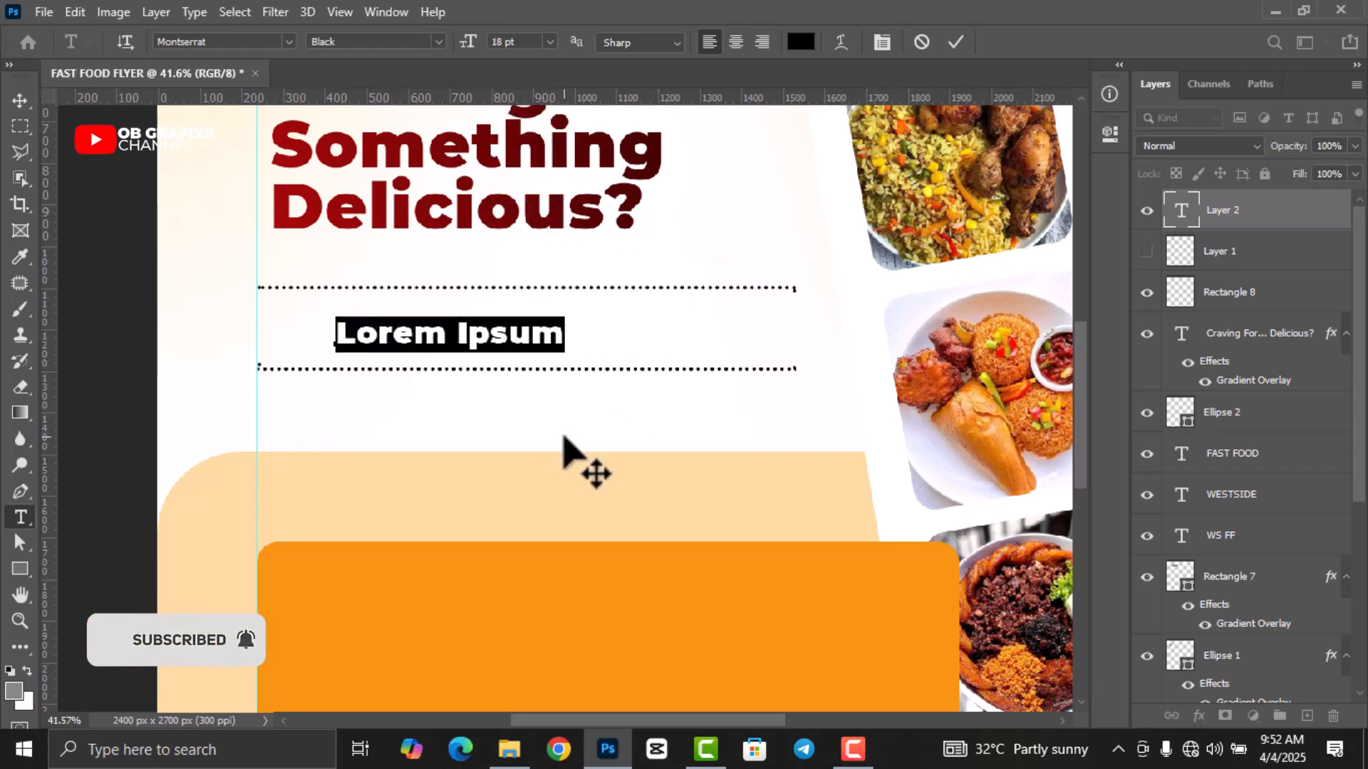
type("We serve all ki")
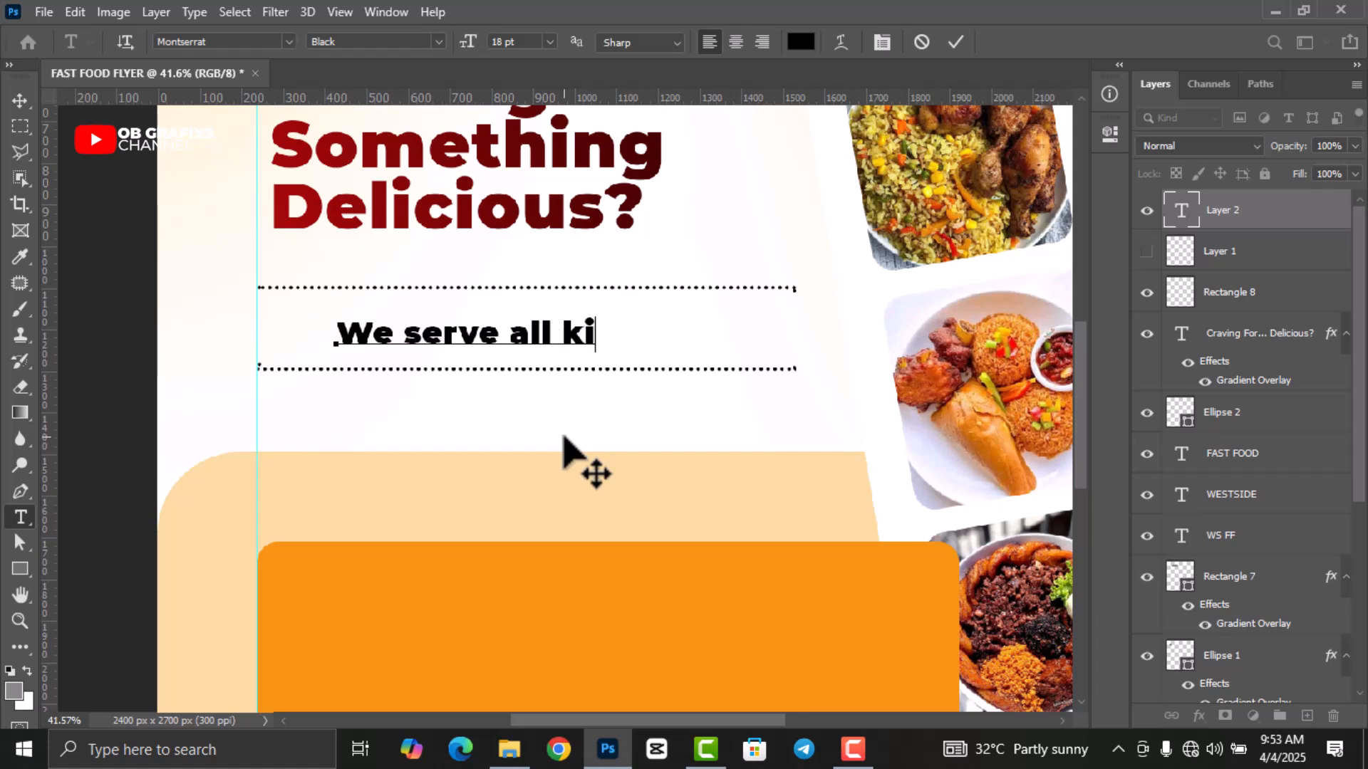
type("ocal dishes ")
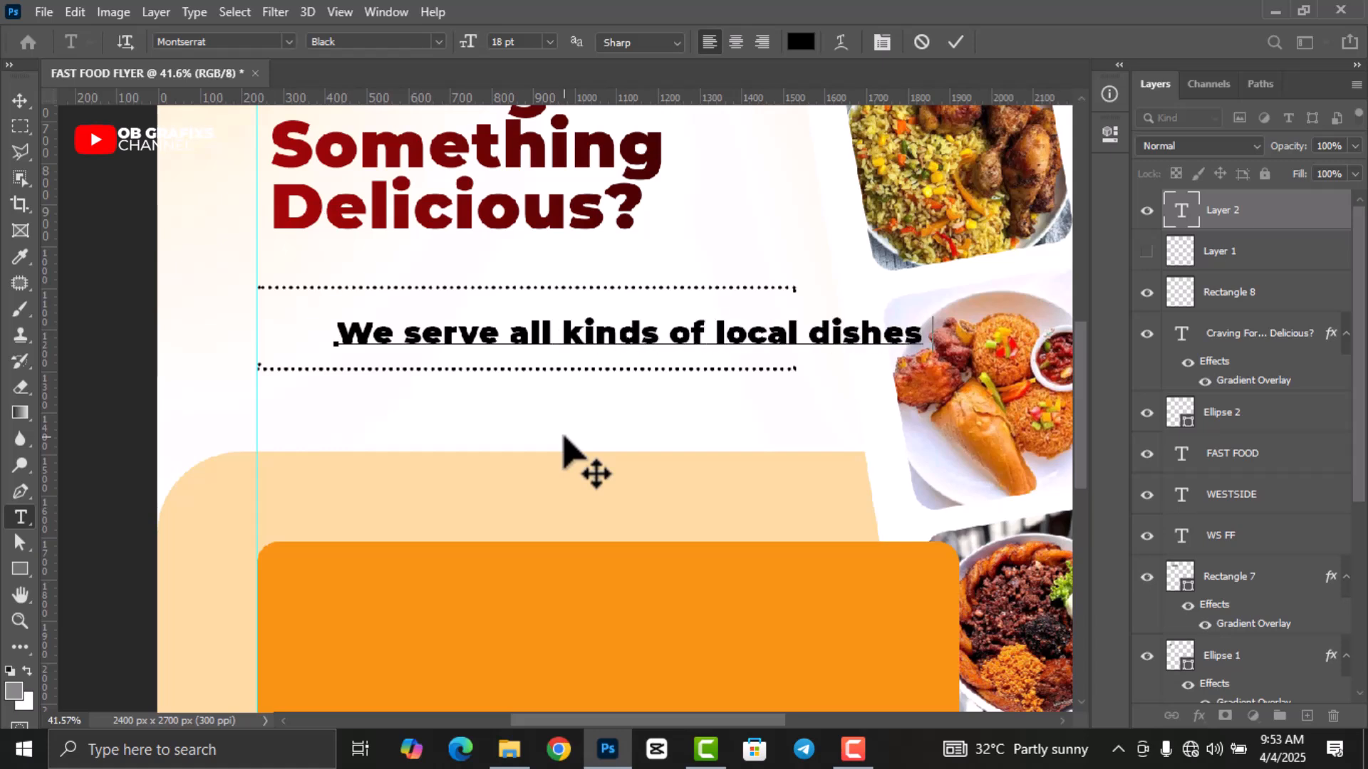
type("you kno Taset the difference of foods made wi")
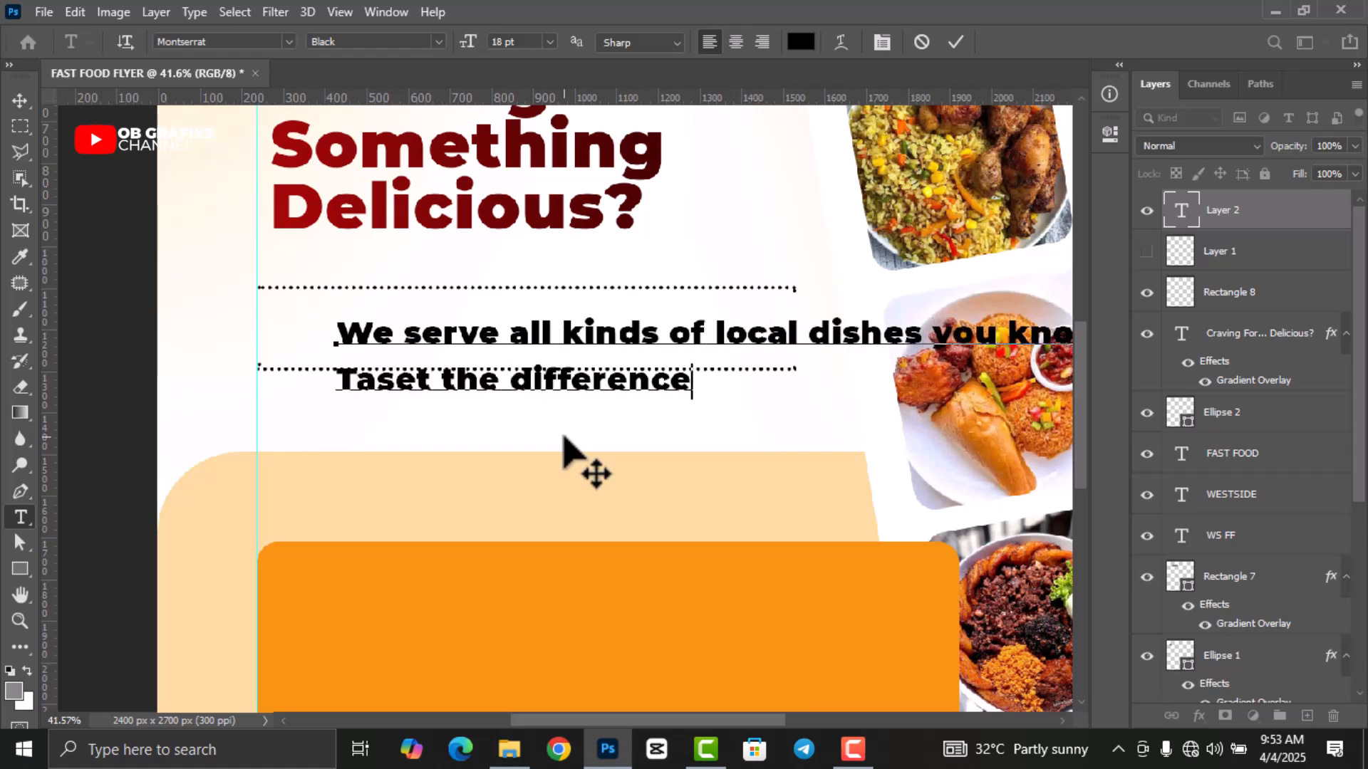
Restyle the tagline in Times New Roman Bold at a smaller size with 11 pt leading.
key("ctrl+a")
left_click(1109, 134)
left_click(862, 387)
scroll(862, 386, "down", 6)
left_click(965, 386)
scroll(965, 386, "down", 6)
left_click(955, 333)
type("Times New Roman")
left_click(955, 450)
left_click(955, 42)
left_click(1110, 135)
Move the tagline up and left so it sits centred between the dotted lines.
key("v")
left_click_drag(602, 342, 550, 324)
double_click(1181, 214)
scroll(980, 410, "up", 4)
scroll(967, 386, "up", 3)
scroll(854, 385, "up", 1)
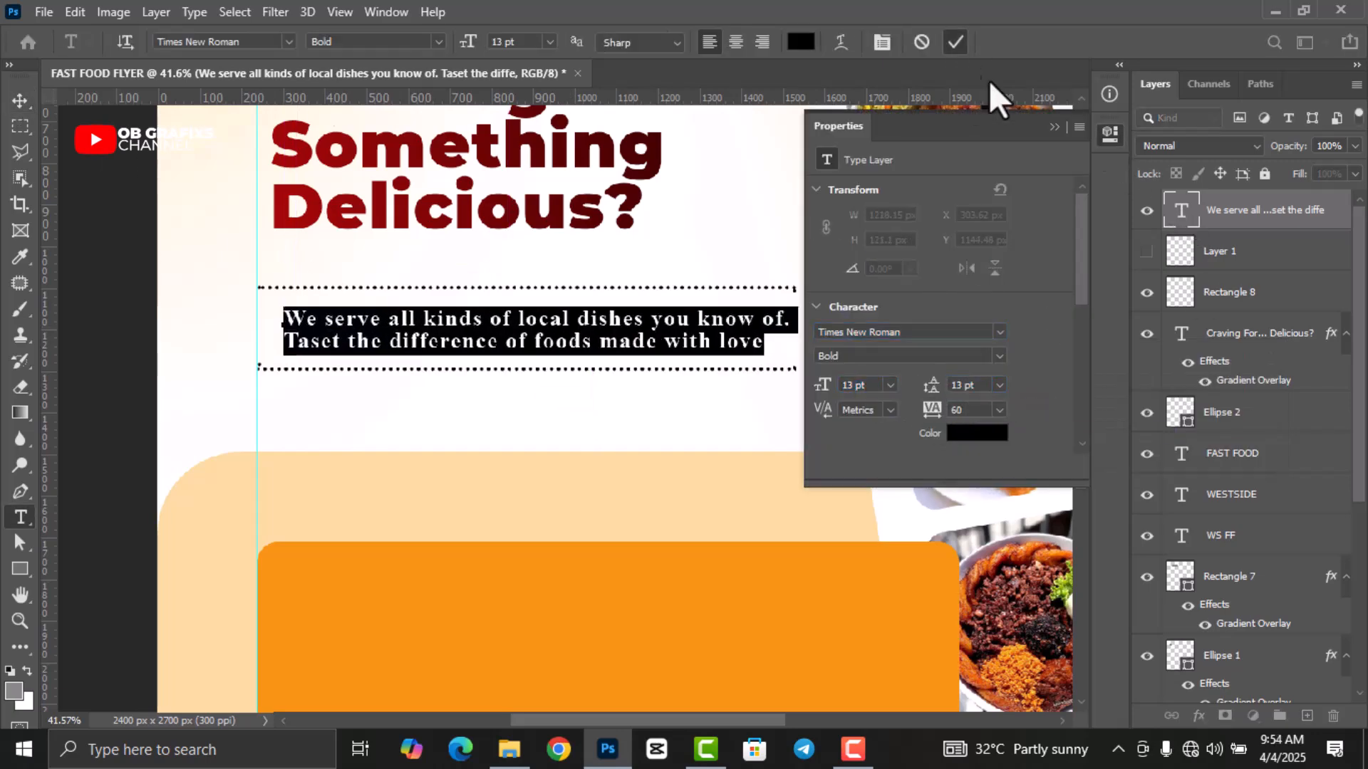
left_click(955, 42)
key("v")
scroll(688, 428, "down", 3)
Duplicate the red WESTSIDE label shape and move the copy to the orange box's top edge.
scroll(569, 427, "up", 1)
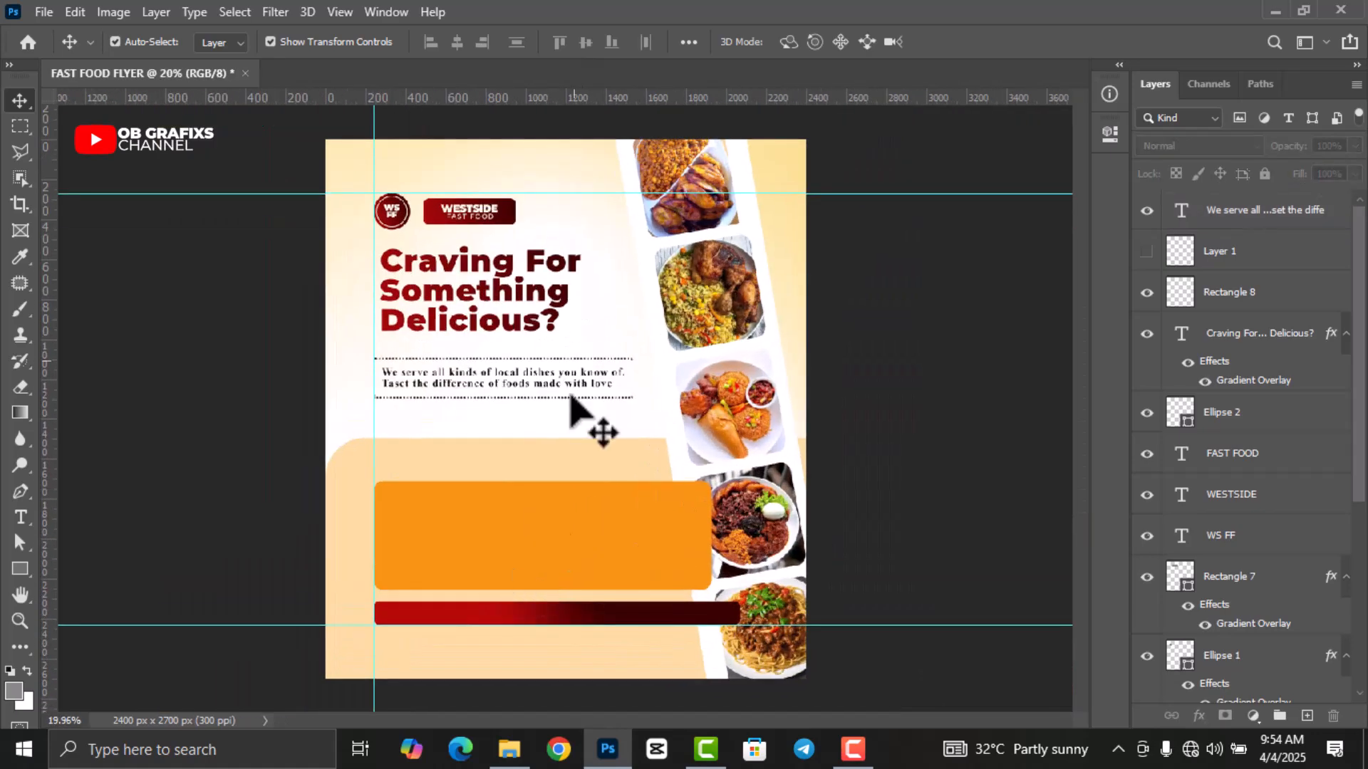
left_click(521, 251)
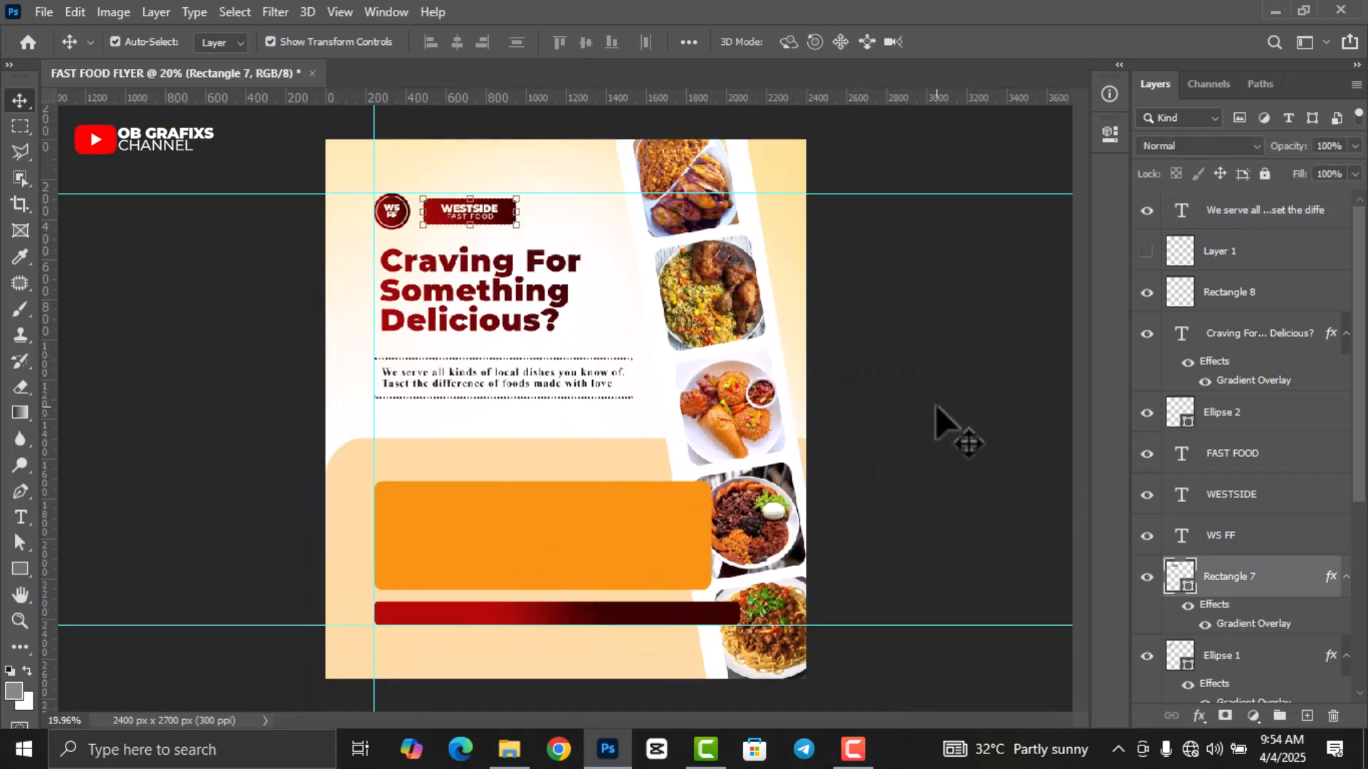
key("ctrl+j")
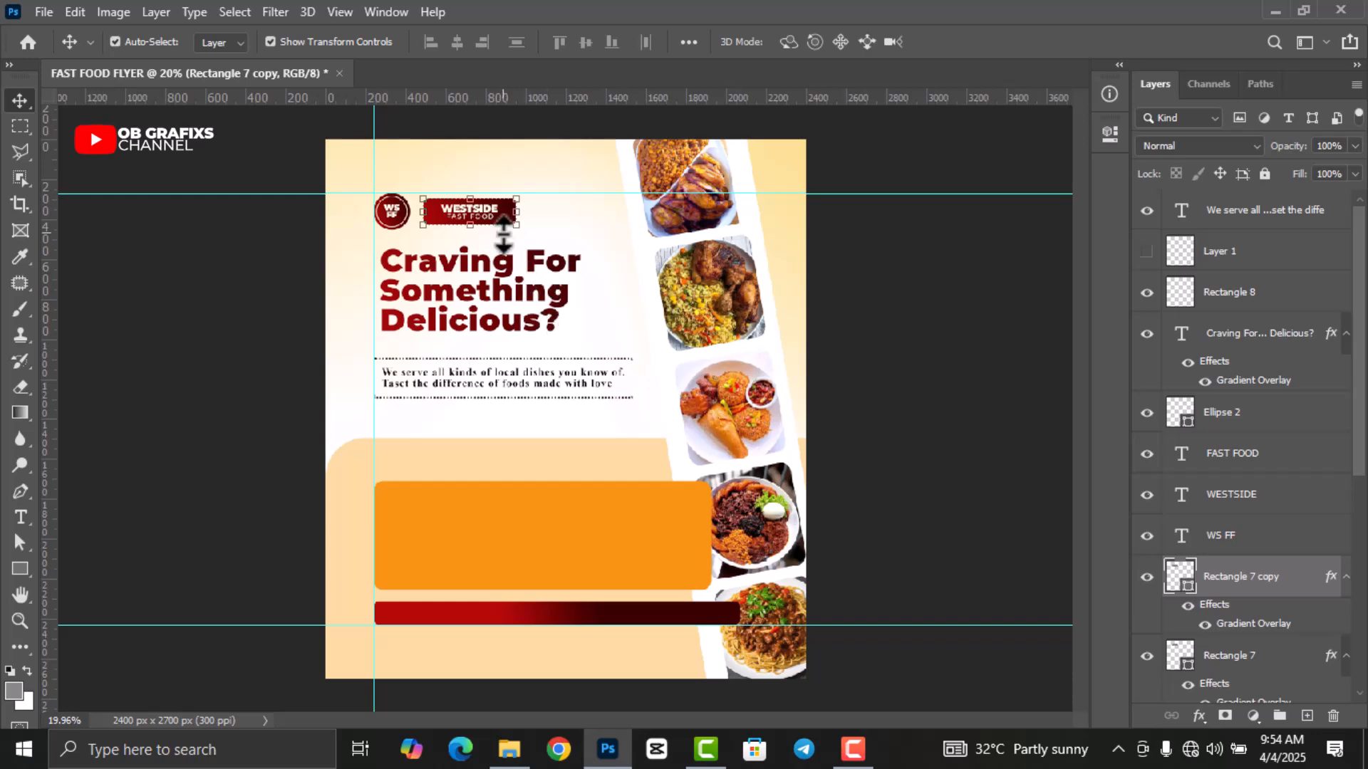
left_click_drag(507, 226, 464, 502)
Narrow the red copy, tilt it about -3.7°, and nudge it up slightly.
scroll(458, 558, "up", 6)
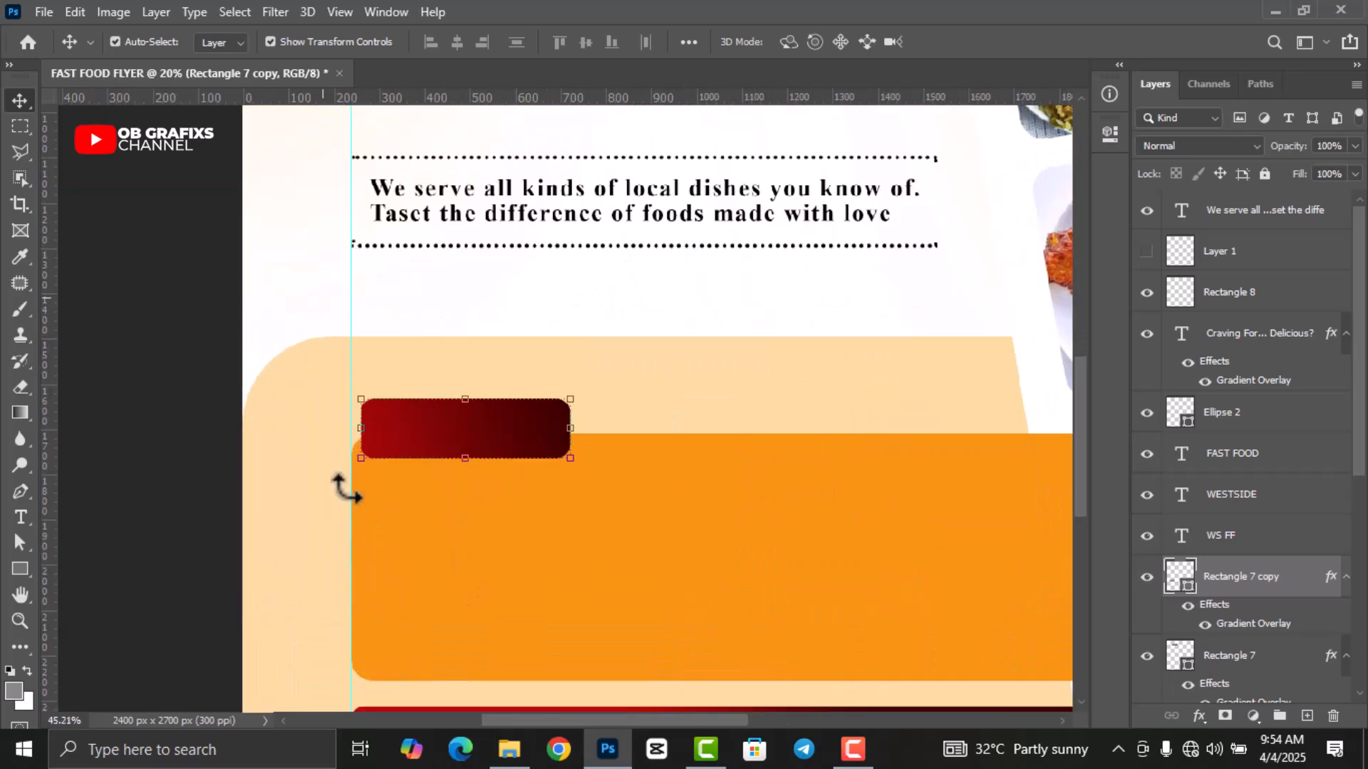
scroll(345, 488, "up", 2)
left_click_drag(728, 382, 535, 402)
left_click(990, 40)
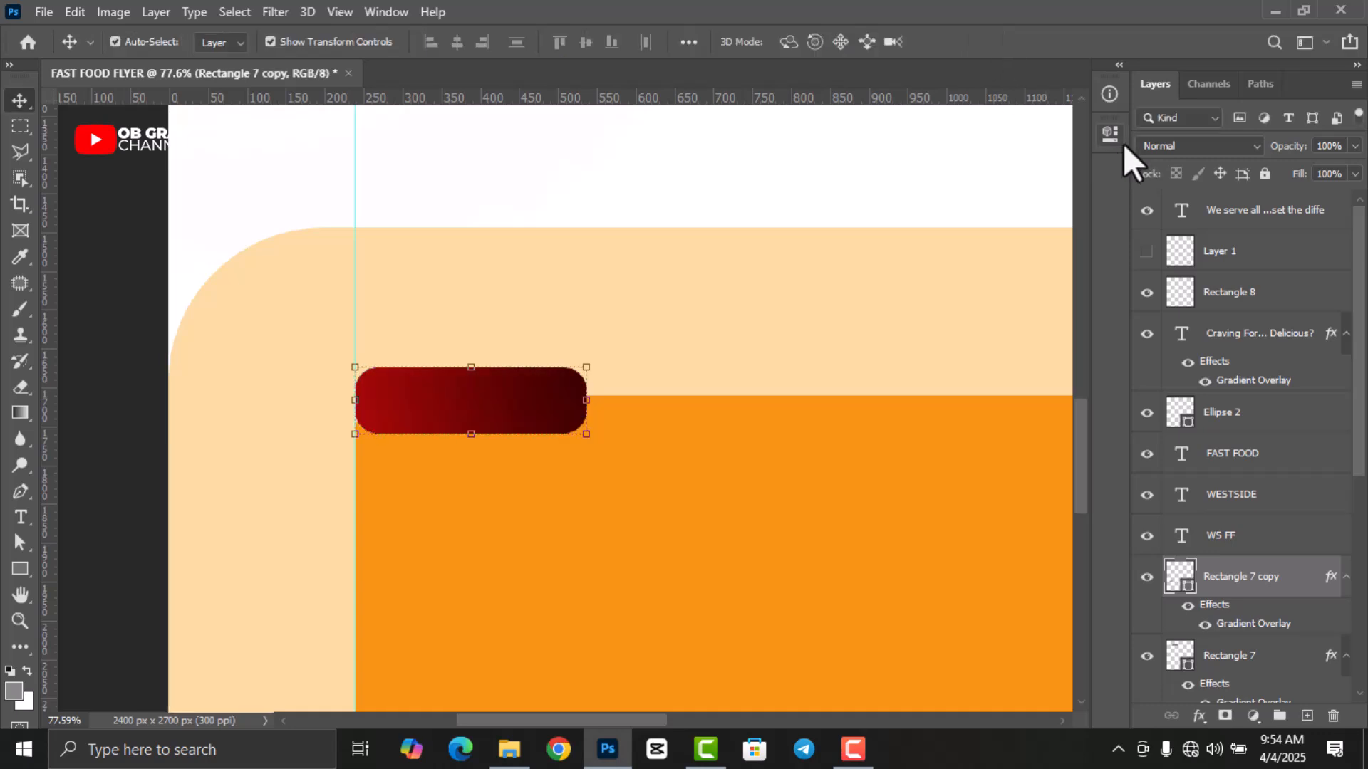
left_click(1120, 141)
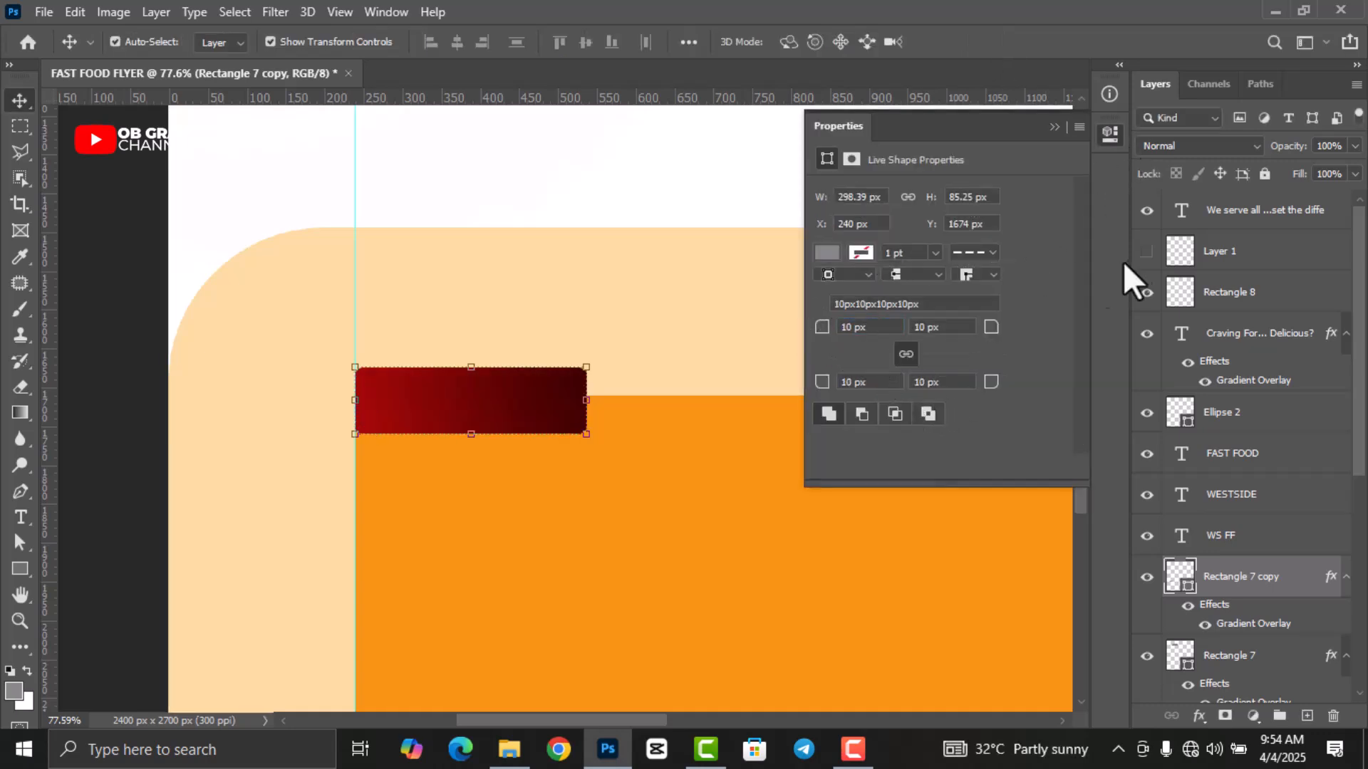
left_click(1109, 133)
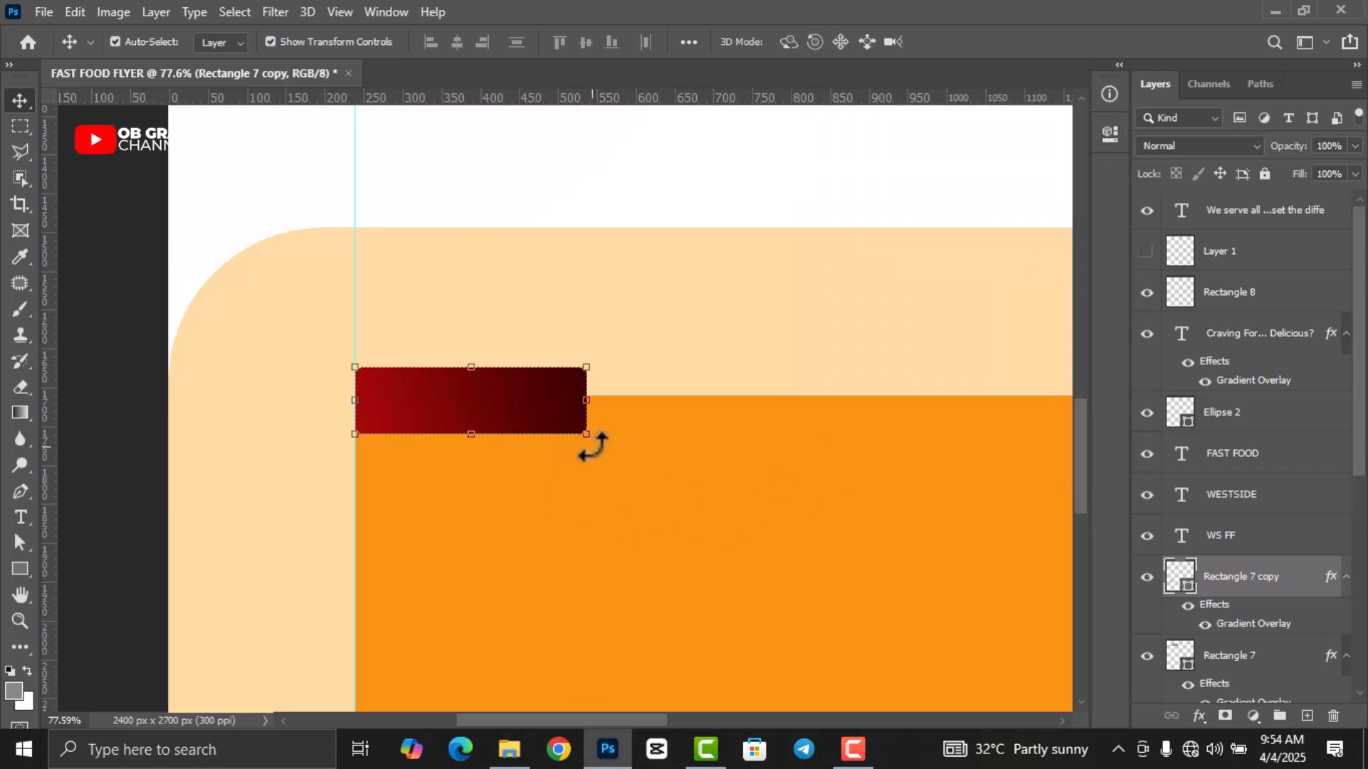
left_click_drag(597, 449, 599, 441)
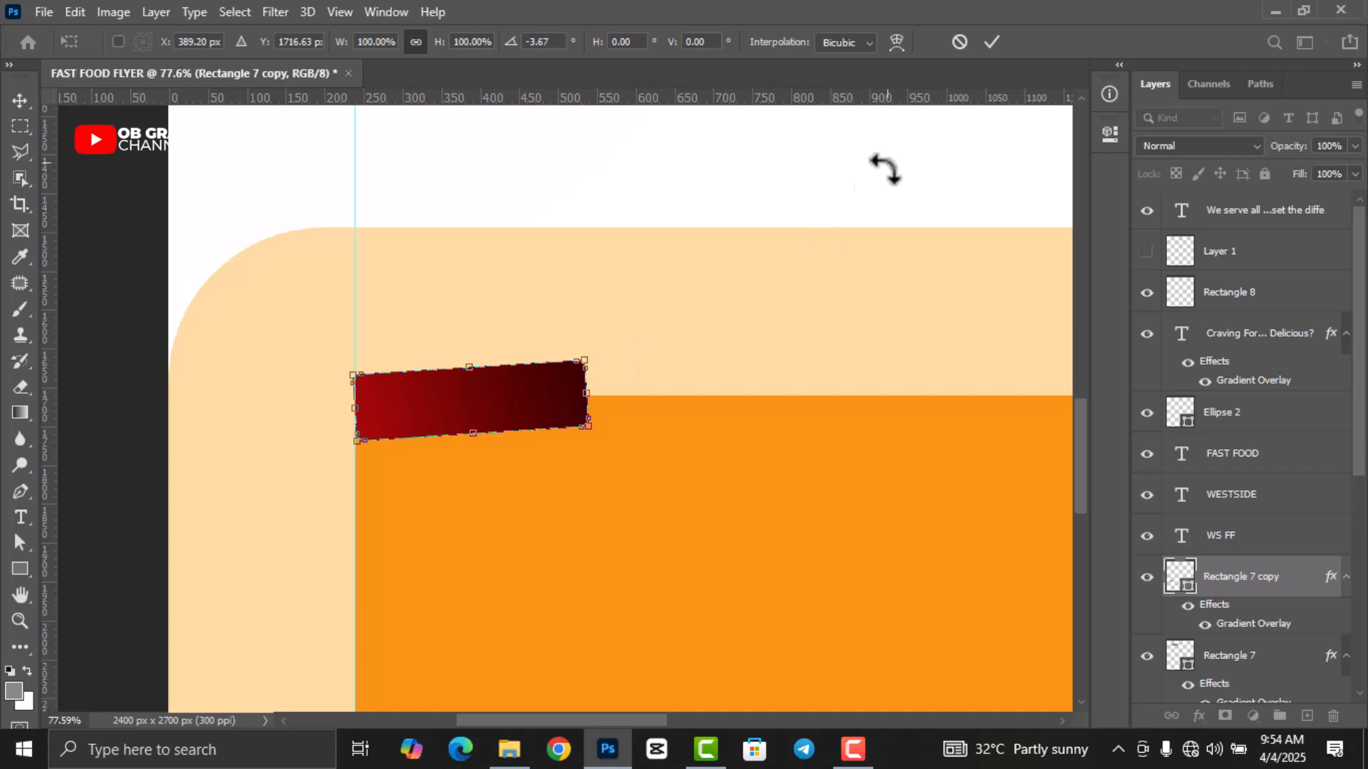
left_click(992, 41)
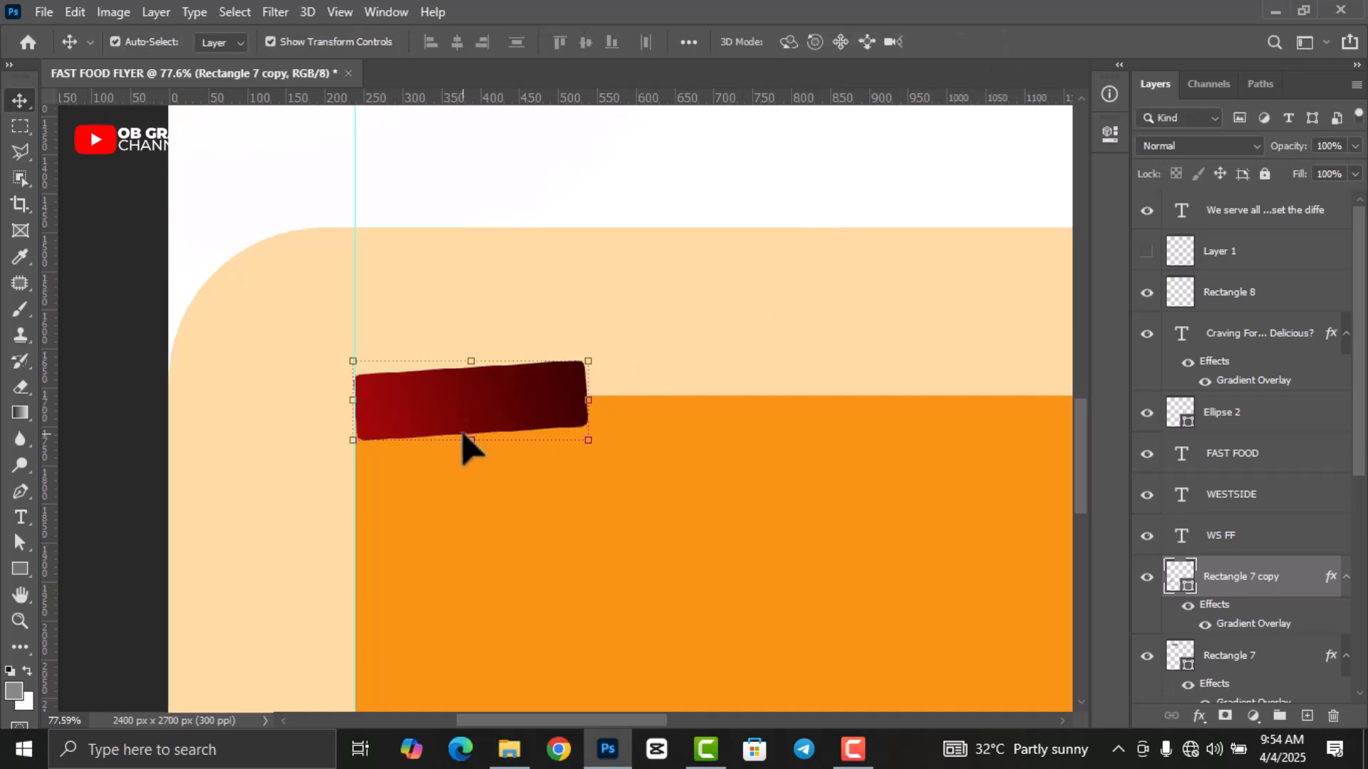
key("Up")
key("Up")
key("Up")
key("Up")
key("Up")
key("Up")
key("Up")
key("Up")
key("Up")
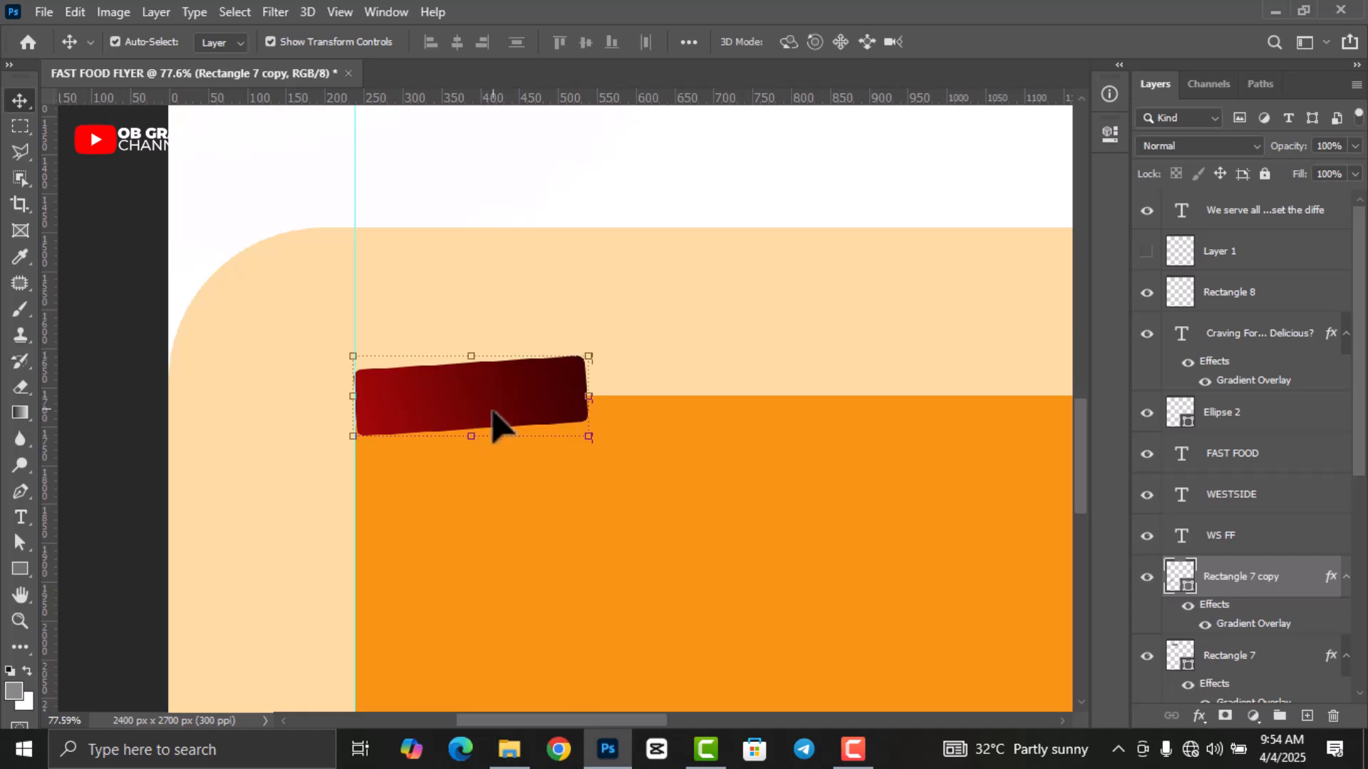
Add a 'MENU' text layer and move it onto the dark red box.
left_click(20, 518)
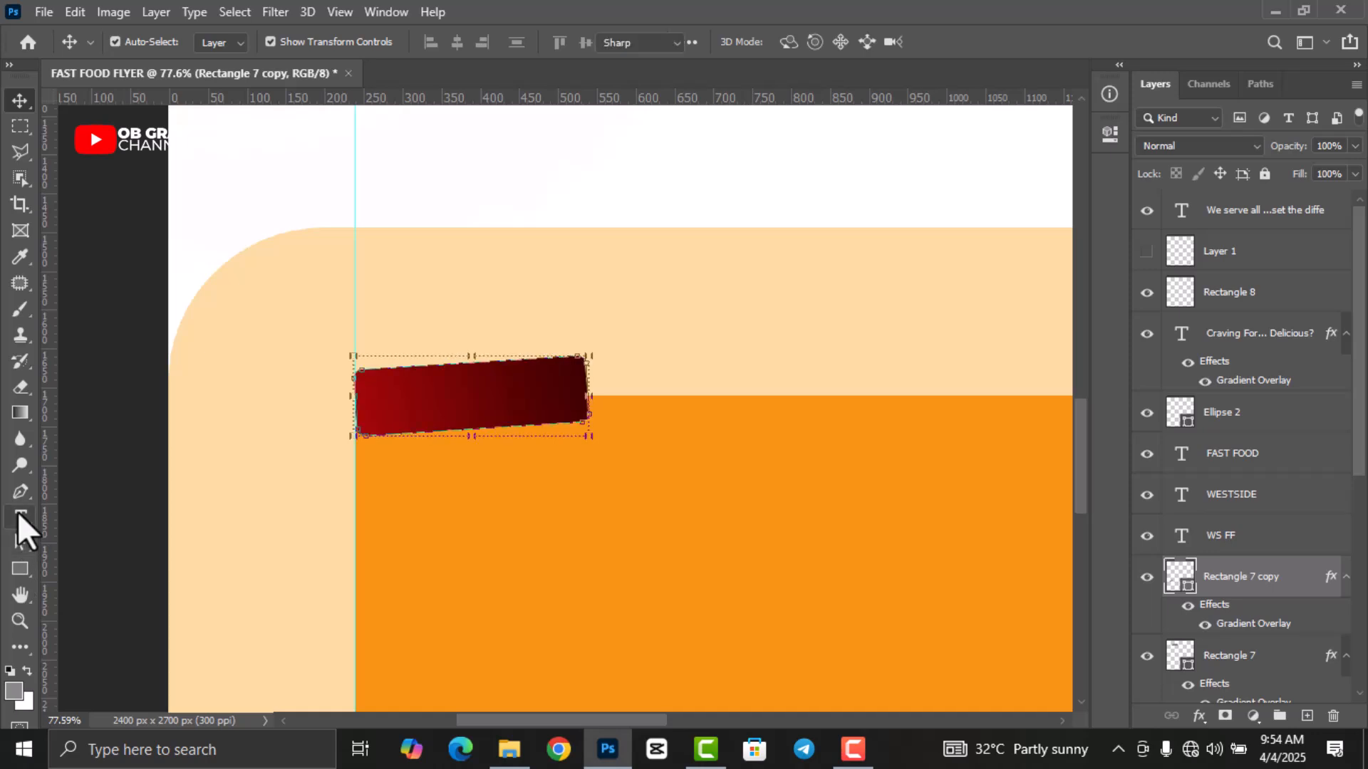
left_click(660, 292)
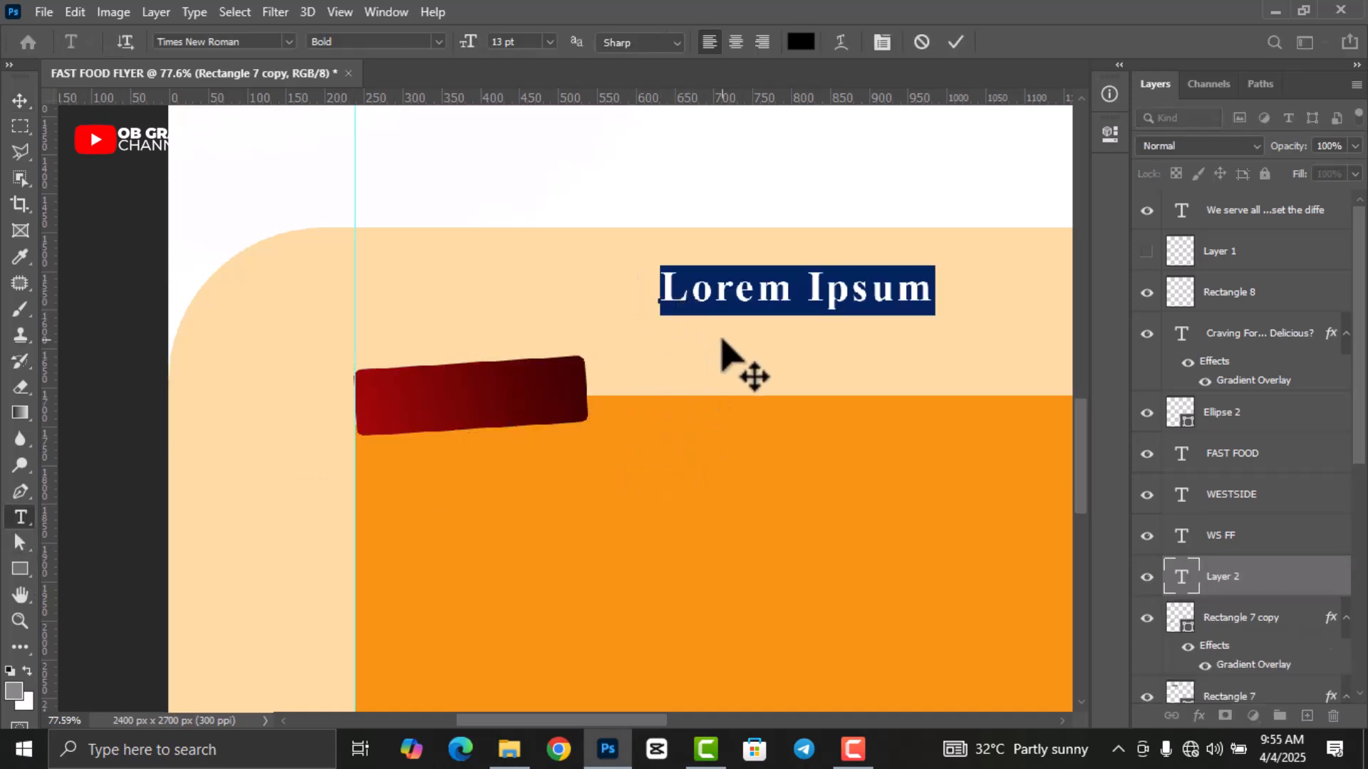
type("MENU")
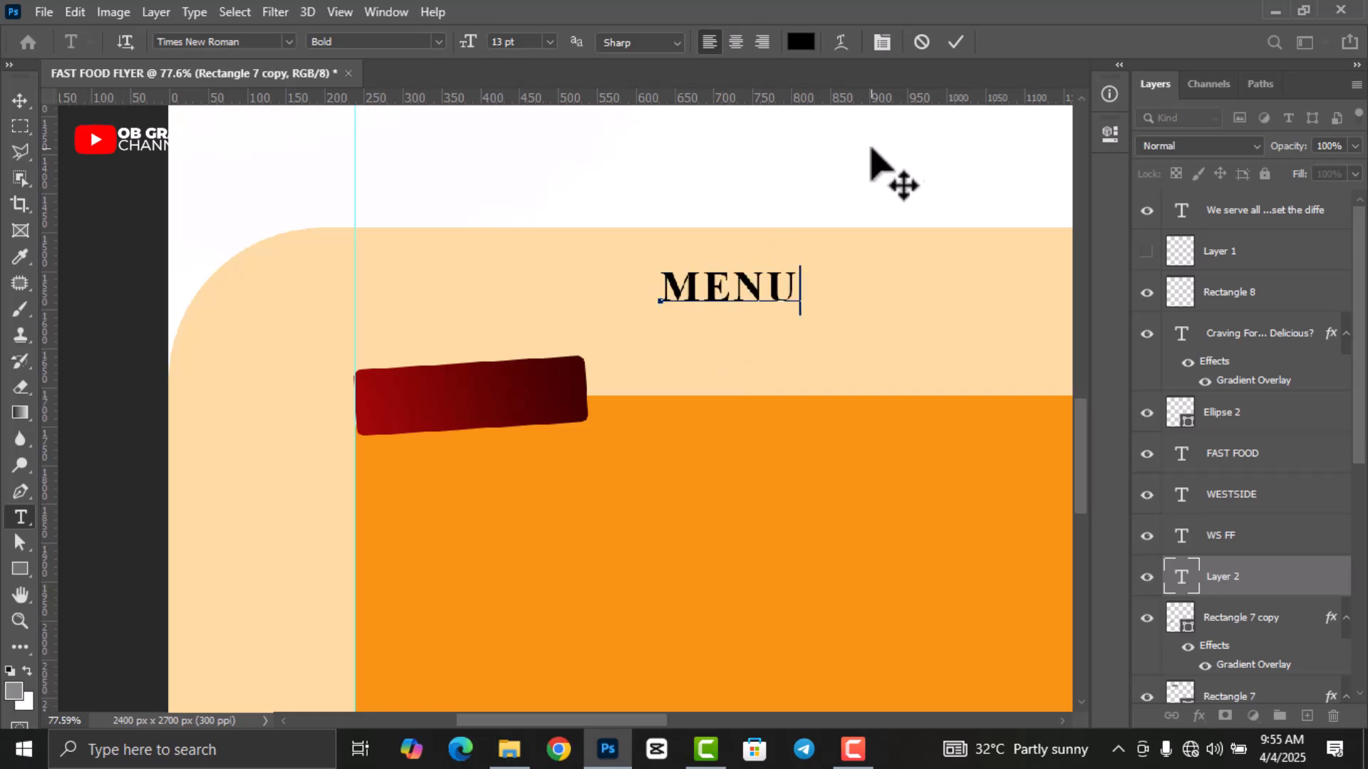
left_click(955, 42)
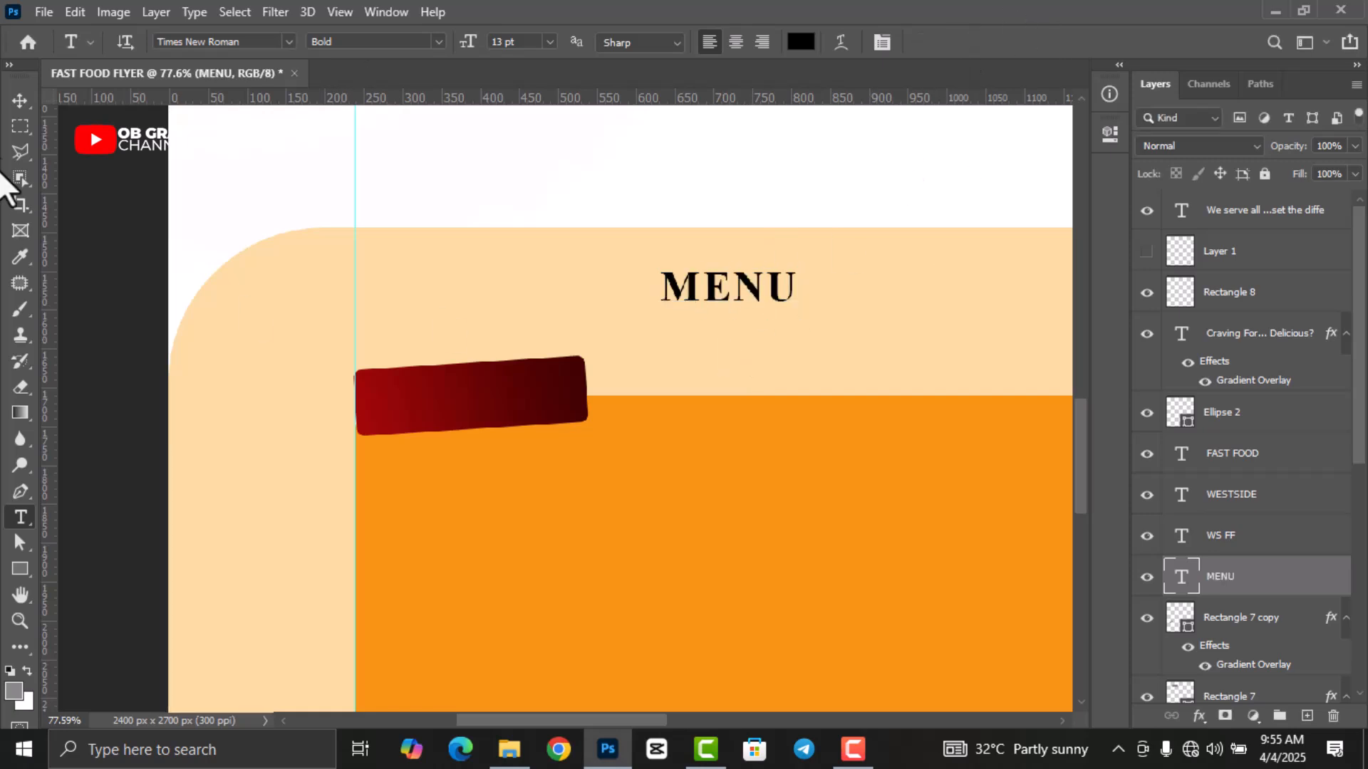
left_click(20, 100)
left_click_drag(788, 293, 523, 408)
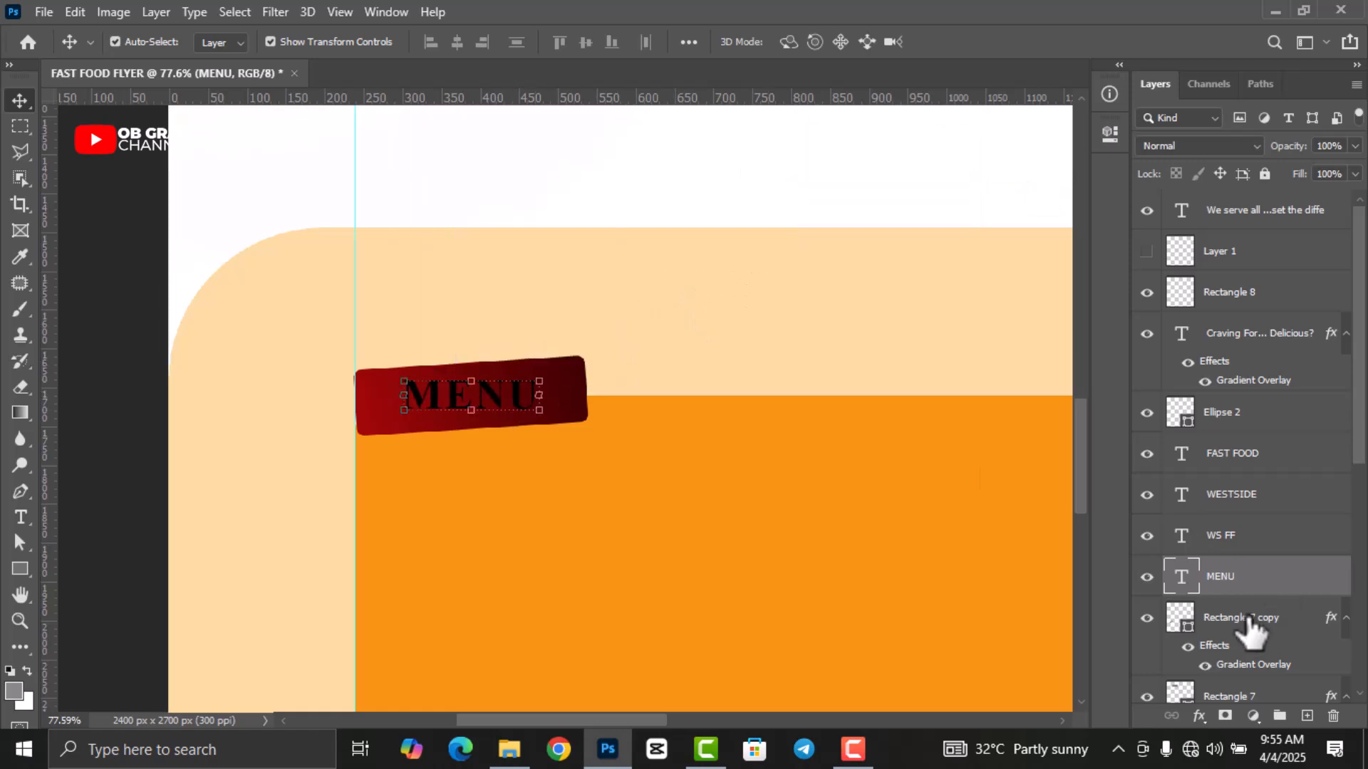
Change the MENU text font to Montserrat Black.
double_click(1181, 578)
left_click(1110, 133)
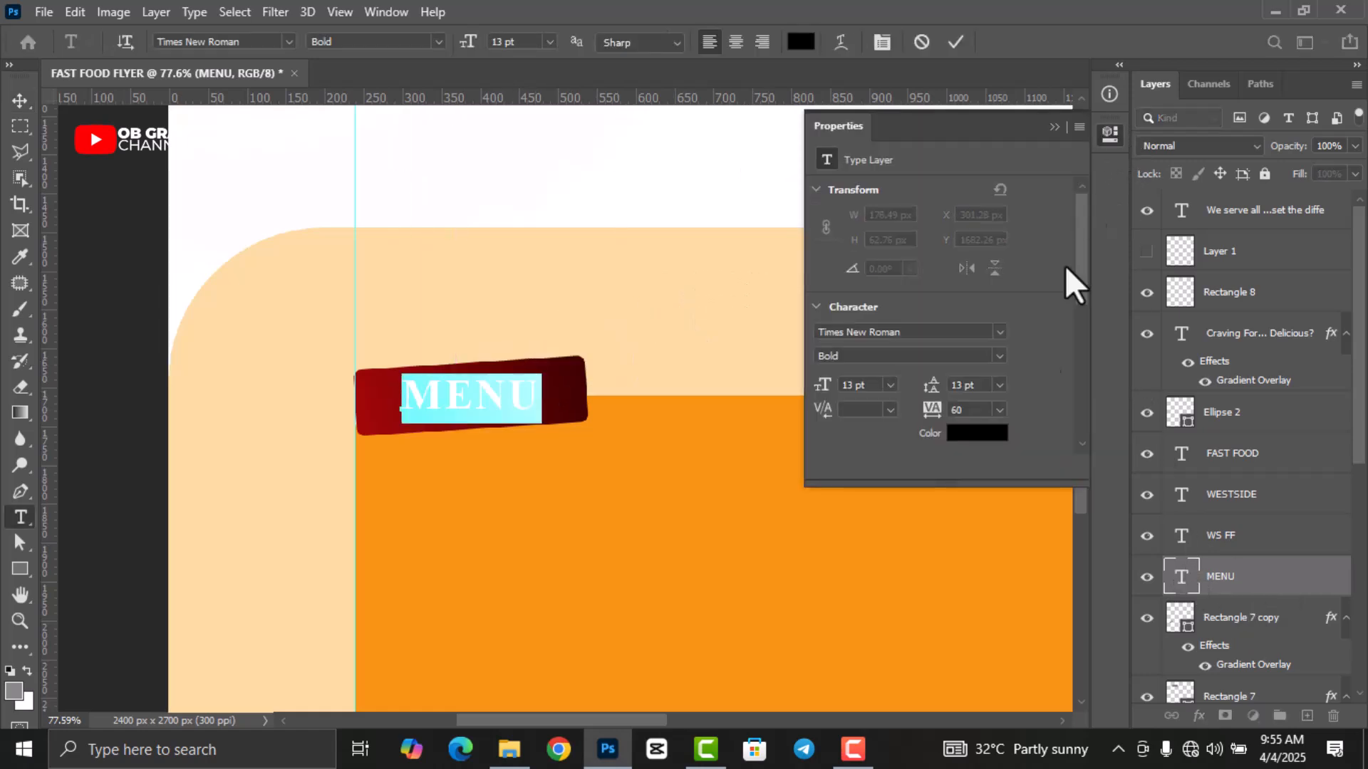
left_click(968, 332)
type("MON")
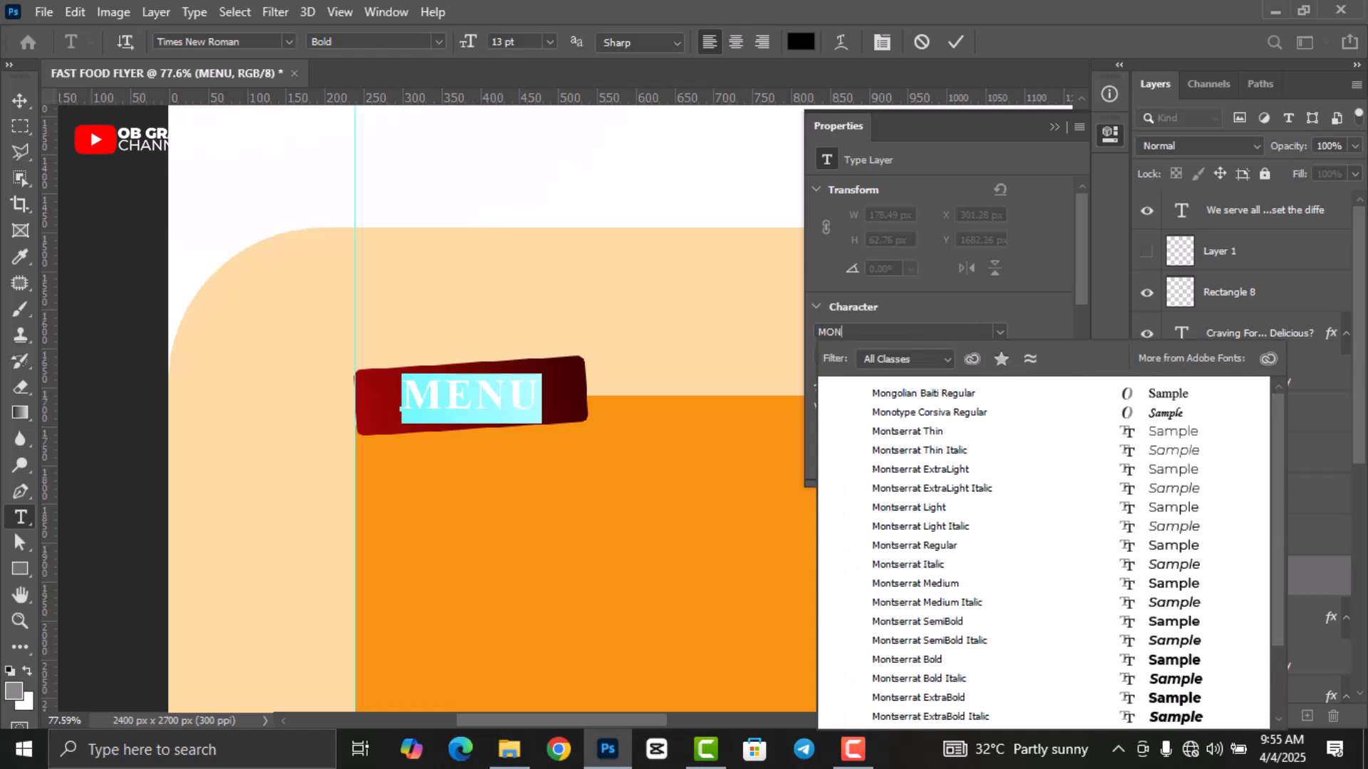
type("TSE")
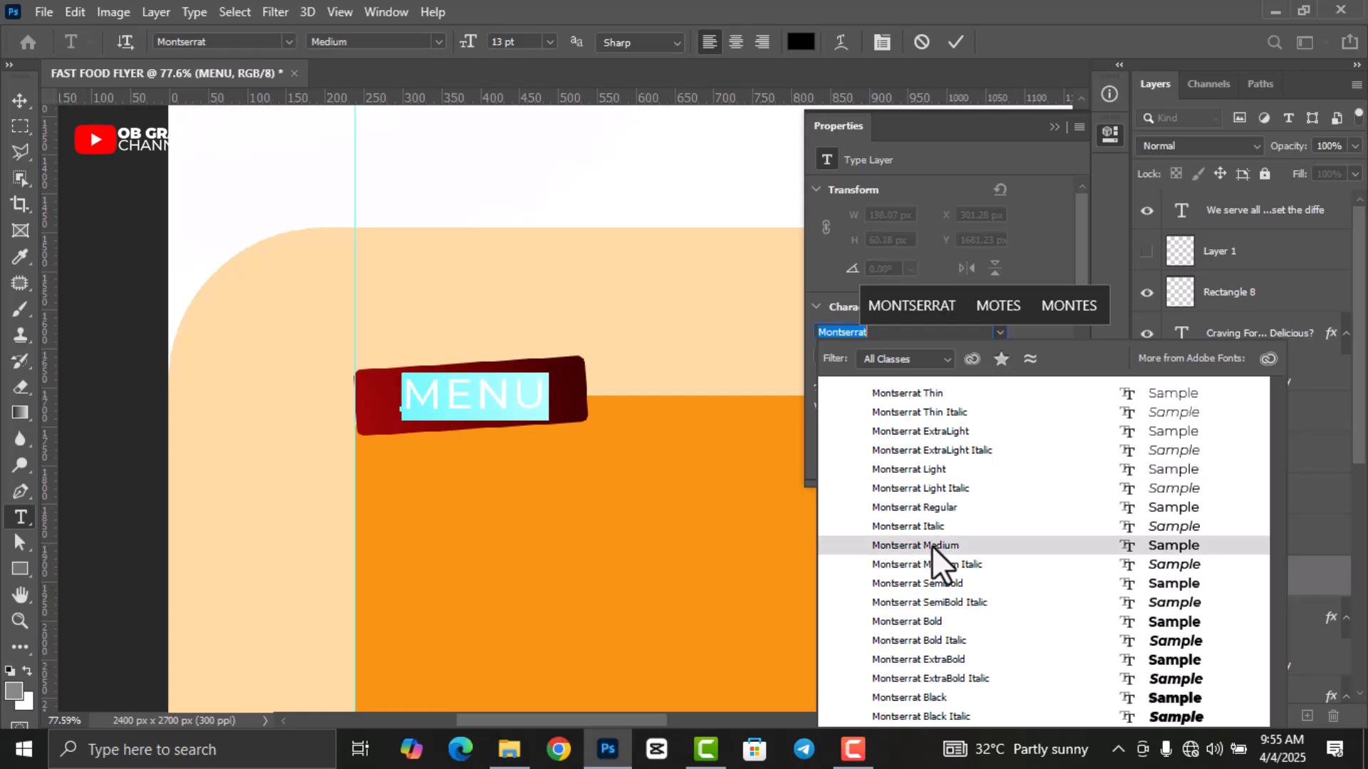
left_click(932, 545)
left_click(997, 356)
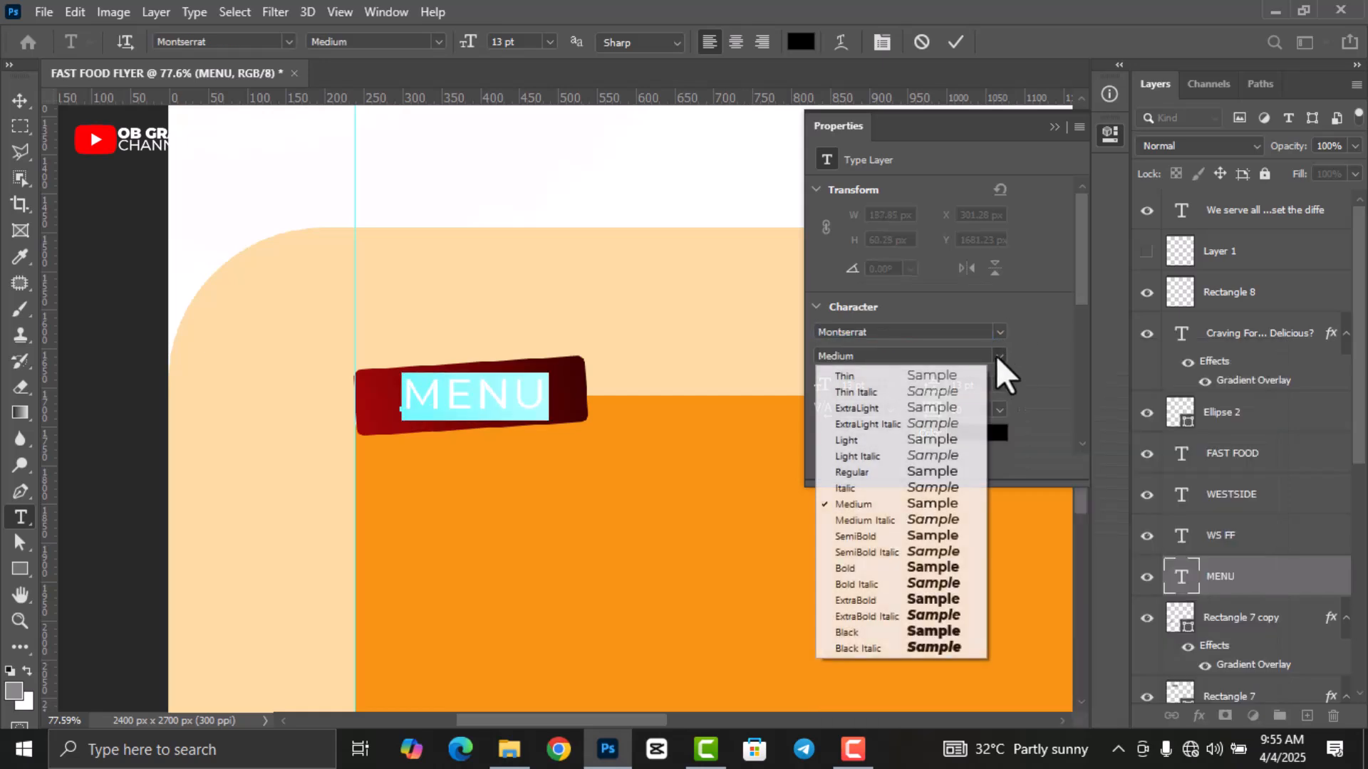
left_click(931, 631)
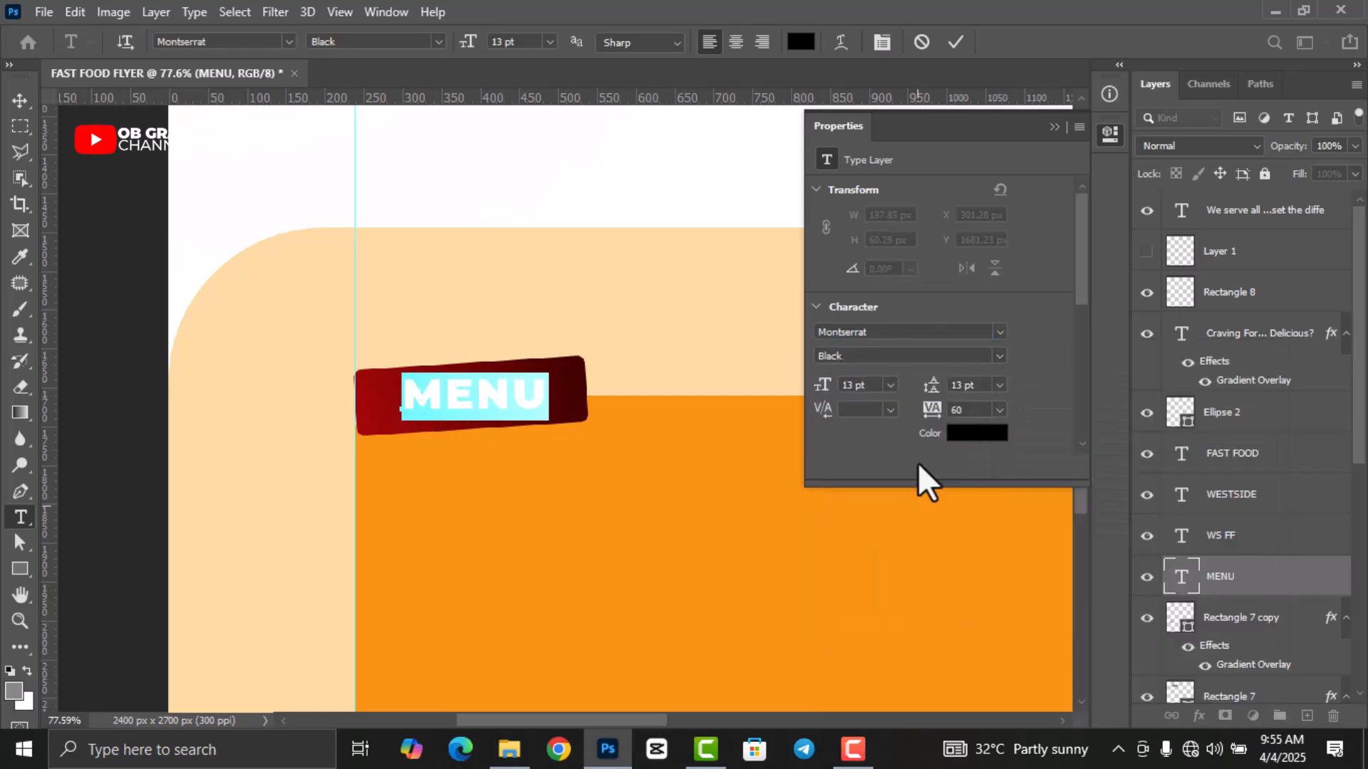
Colour the MENU text peach sampled from the flyer background and commit.
scroll(958, 408, "down", 2)
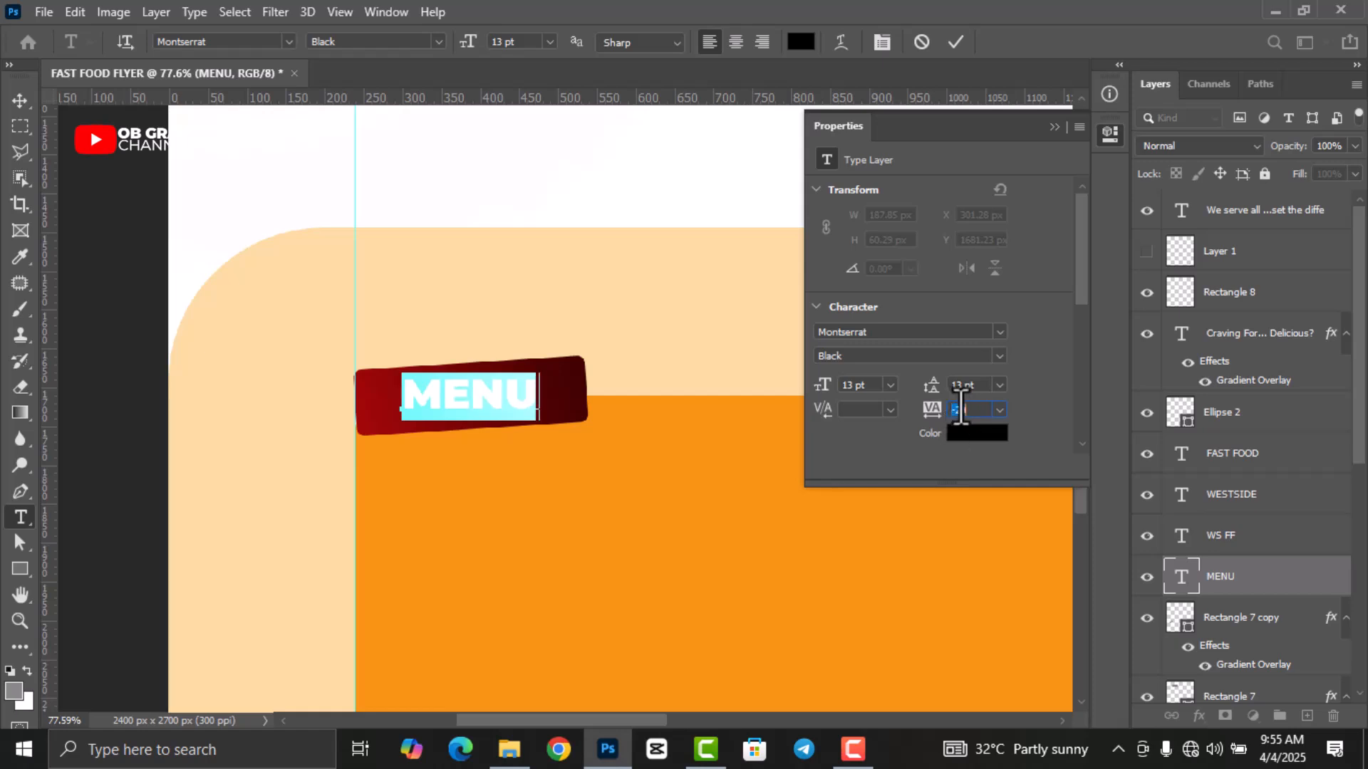
left_click(977, 435)
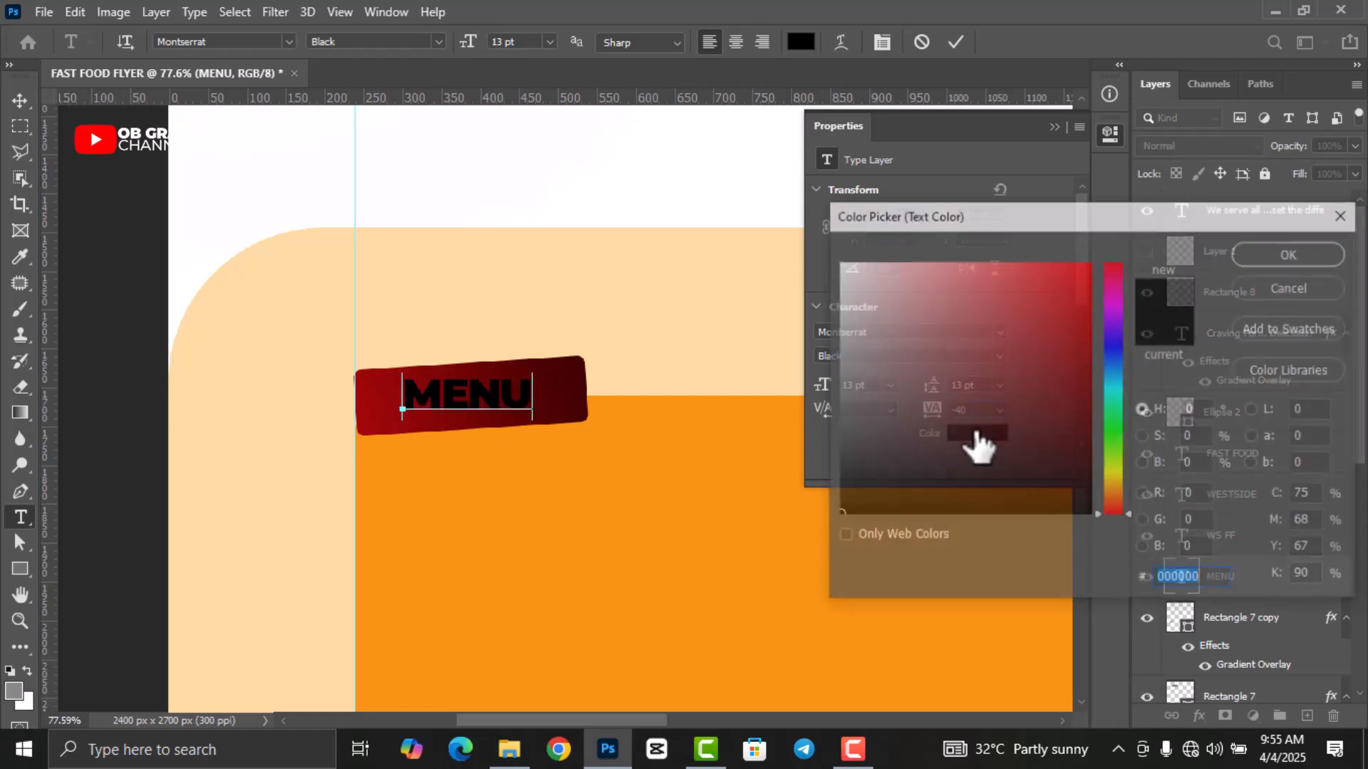
left_click(698, 303)
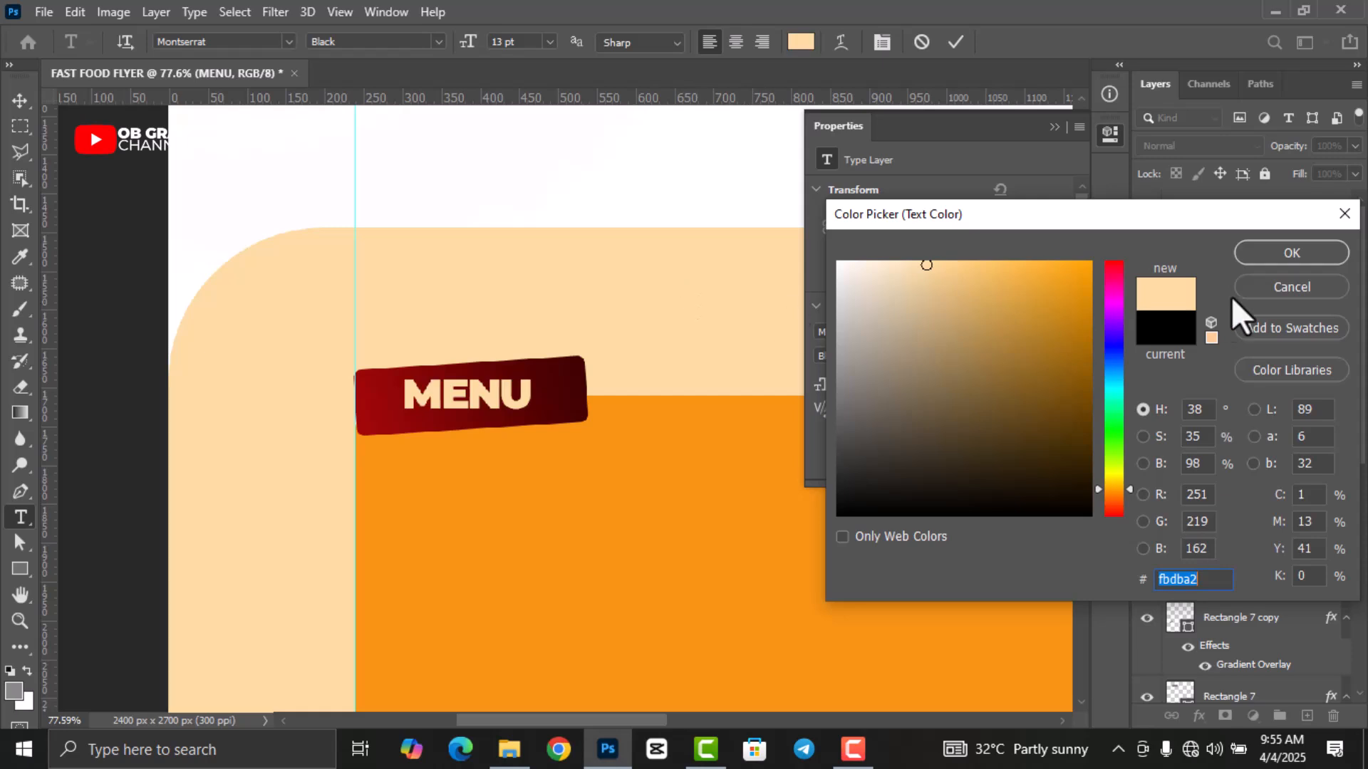
left_click(1257, 258)
left_click(956, 41)
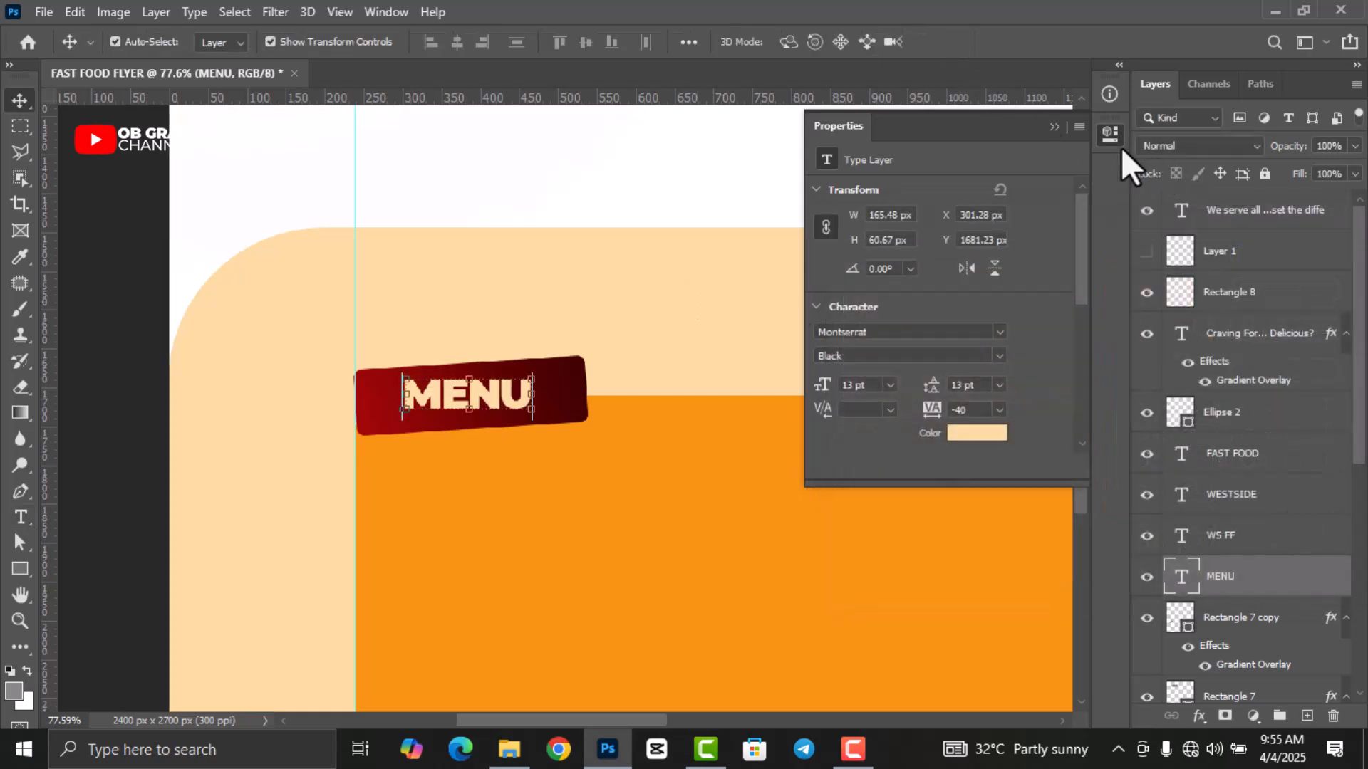
key("v")
left_click(1110, 134)
Rotate the MENU text to about -4.3° to match the red label's tilt.
scroll(425, 492, "up", 3)
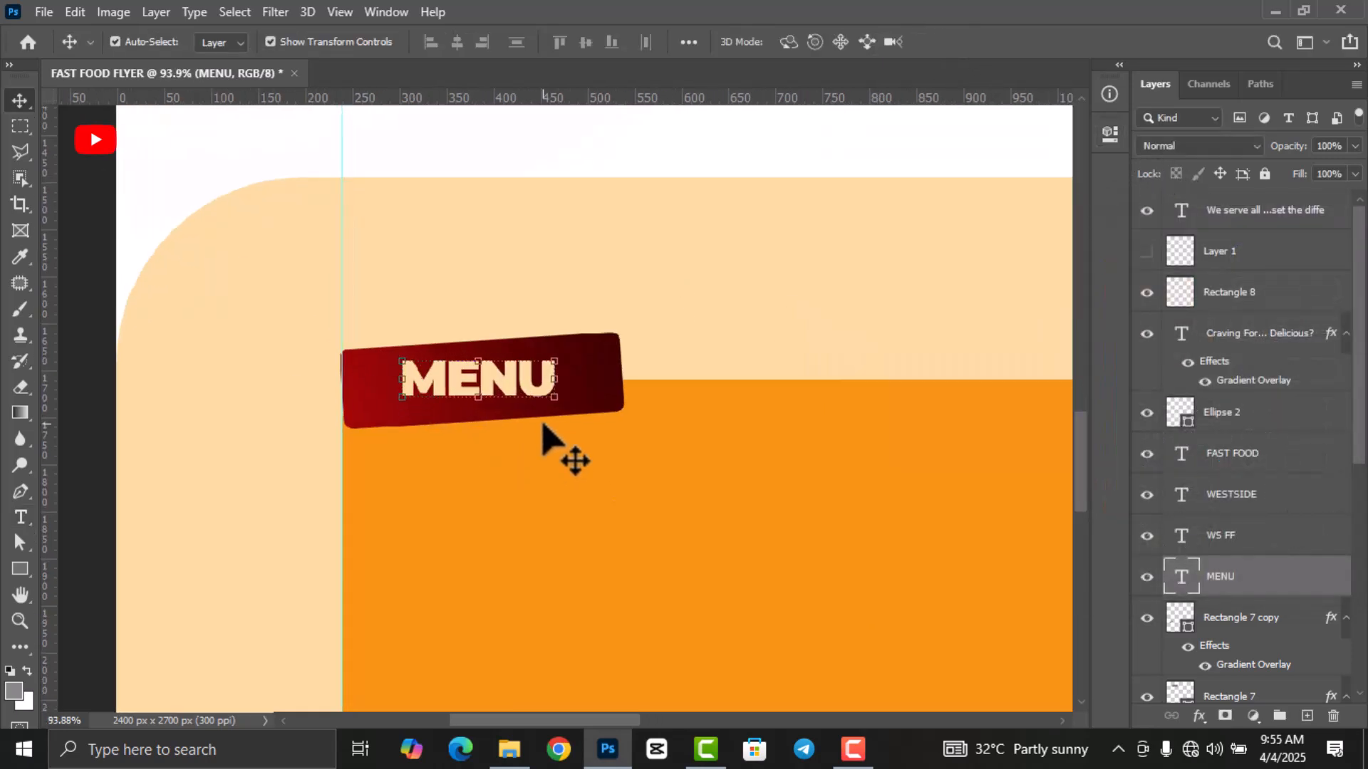
left_click_drag(563, 417, 580, 433)
left_click_drag(515, 383, 509, 383)
left_click_drag(566, 422, 567, 421)
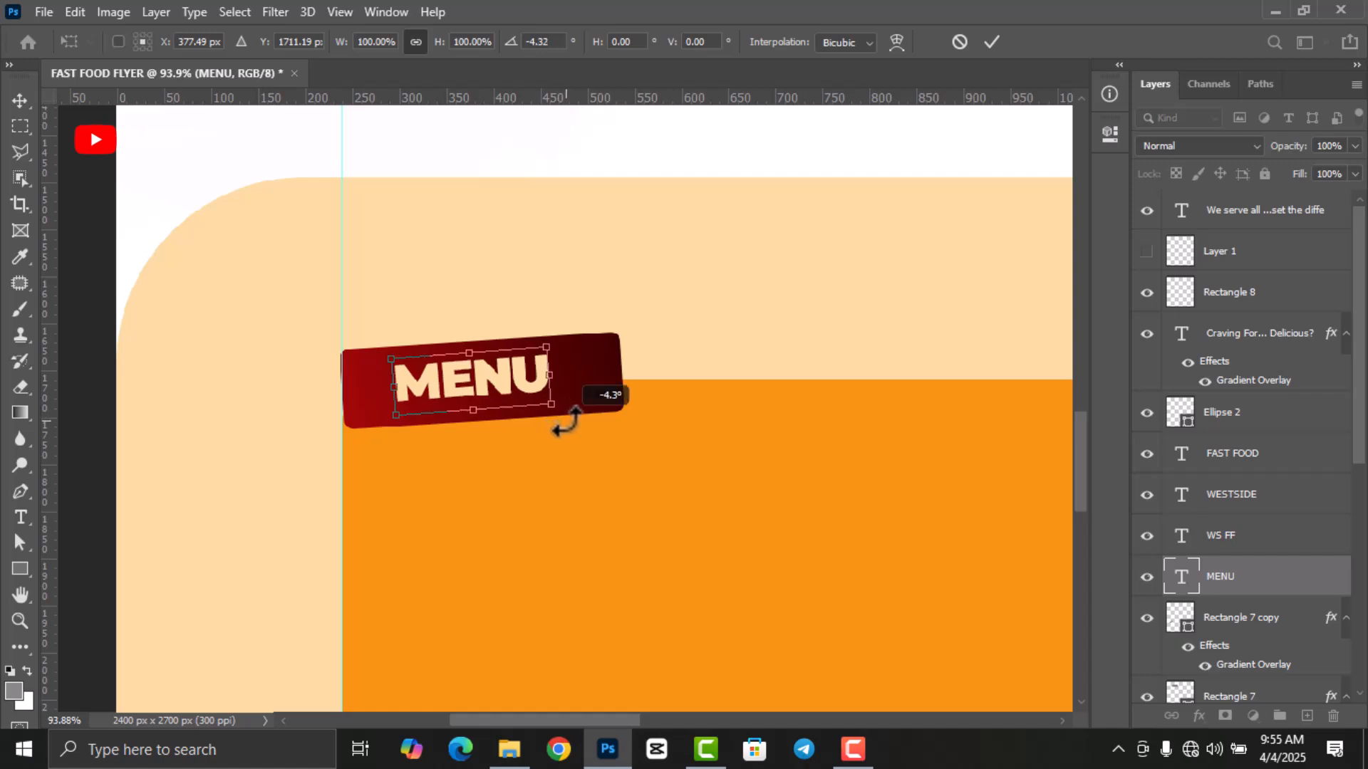
left_click(992, 42)
scroll(651, 412, "down", 5)
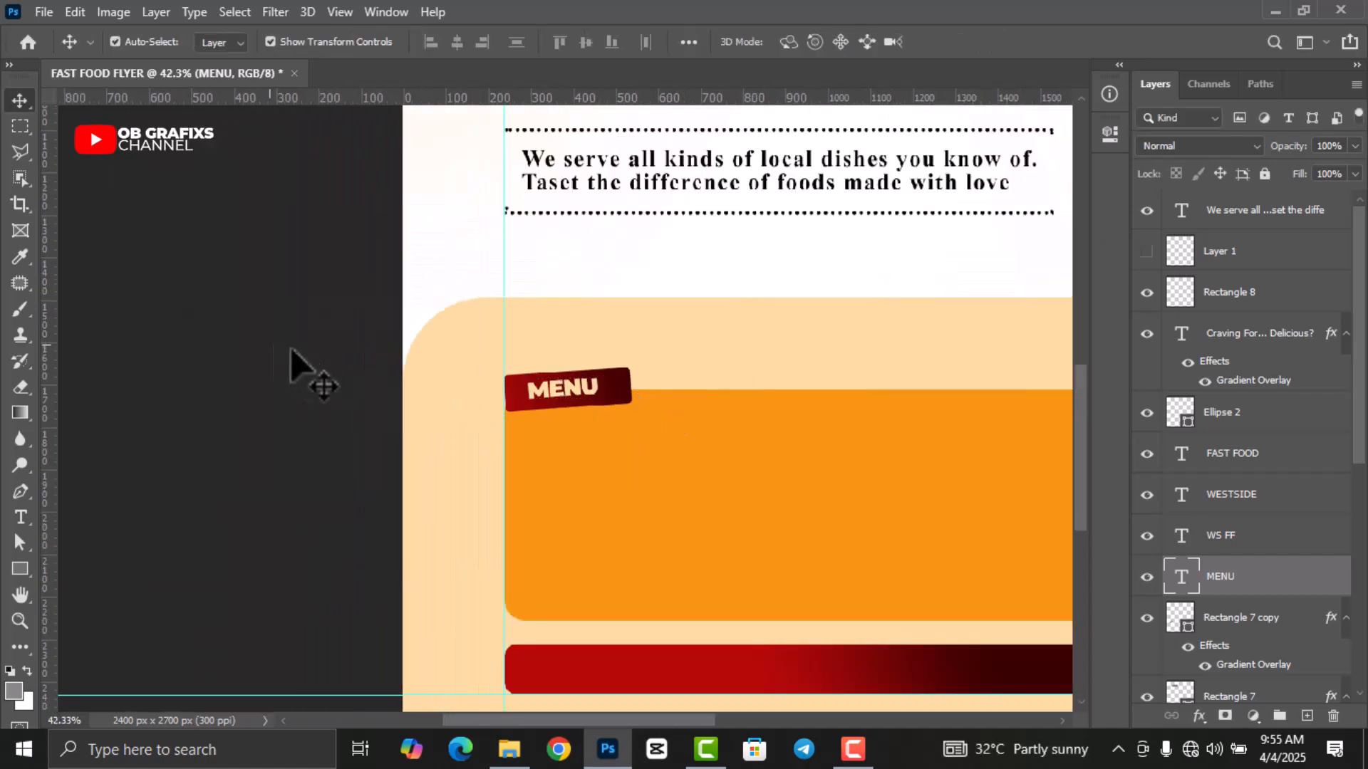
scroll(275, 349, "down", 4)
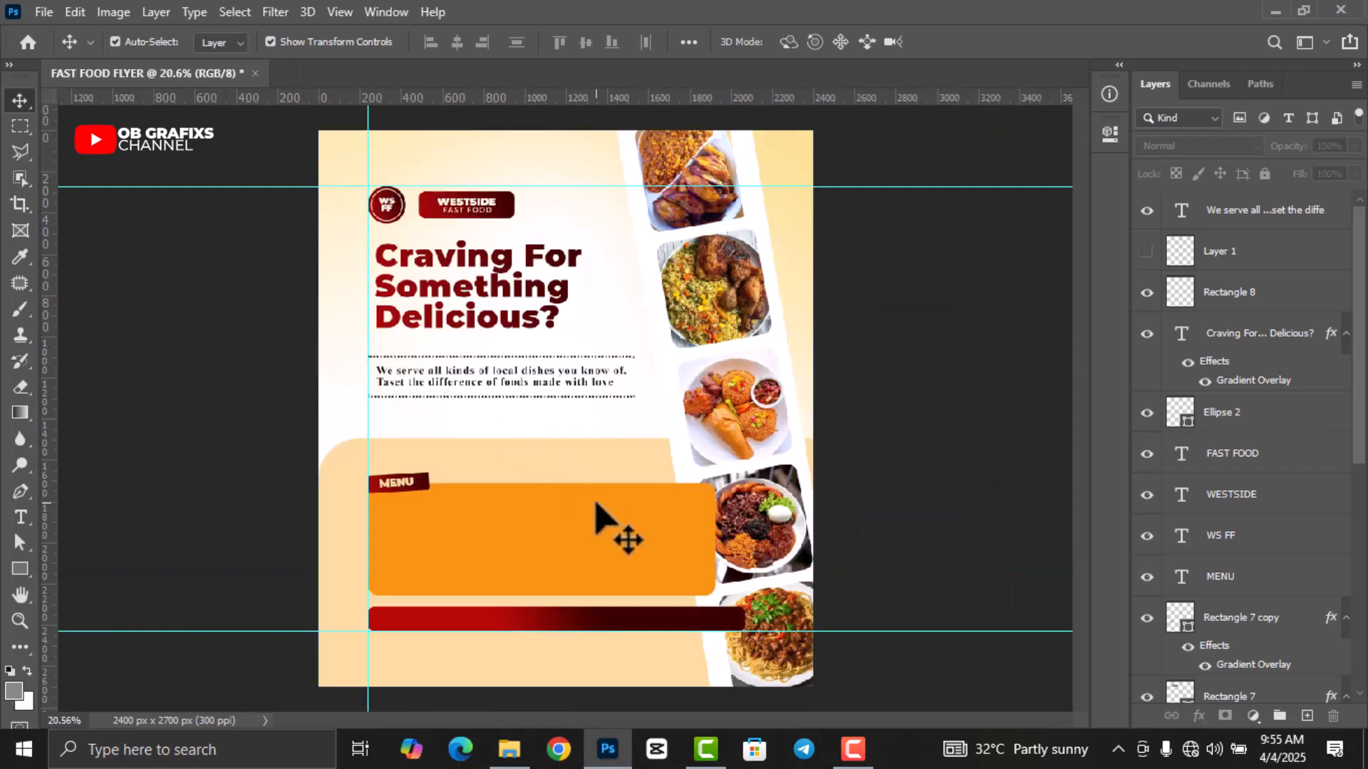
scroll(625, 541, "up", 1)
scroll(1084, 470, "down", 4)
scroll(499, 485, "up", 2)
scroll(503, 462, "up", 3)
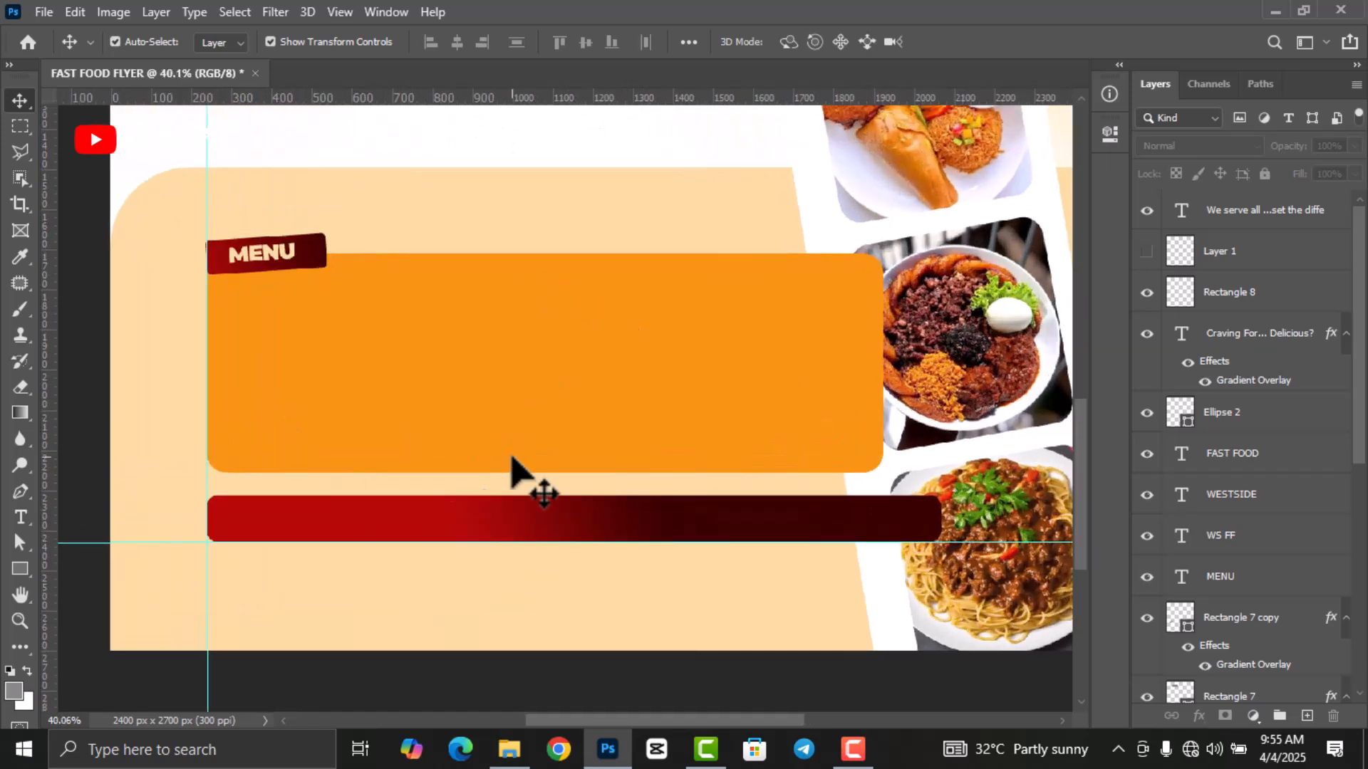
scroll(452, 474, "up", 1)
Draw a tall bar inside the orange box filled with peach sampled from the background.
left_click(20, 570)
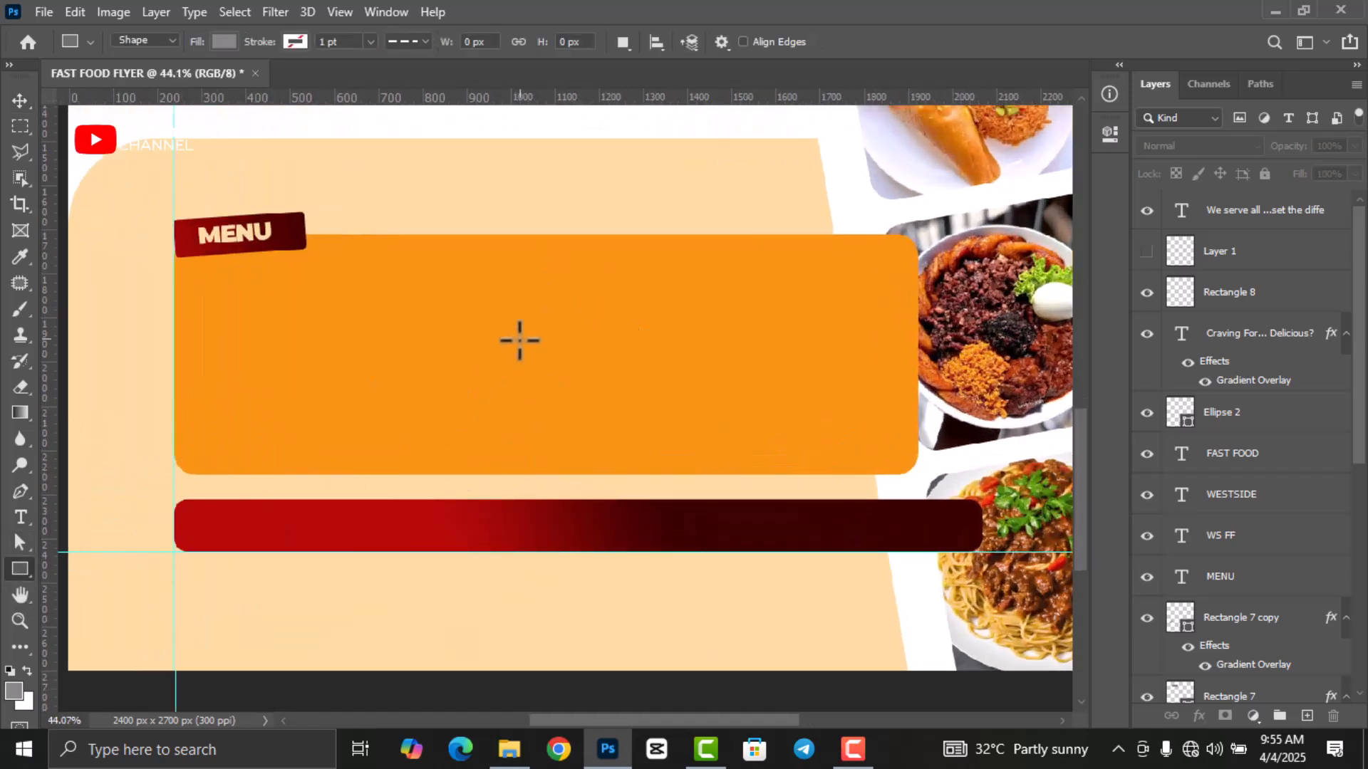
left_click_drag(548, 279, 559, 429)
left_click(830, 255)
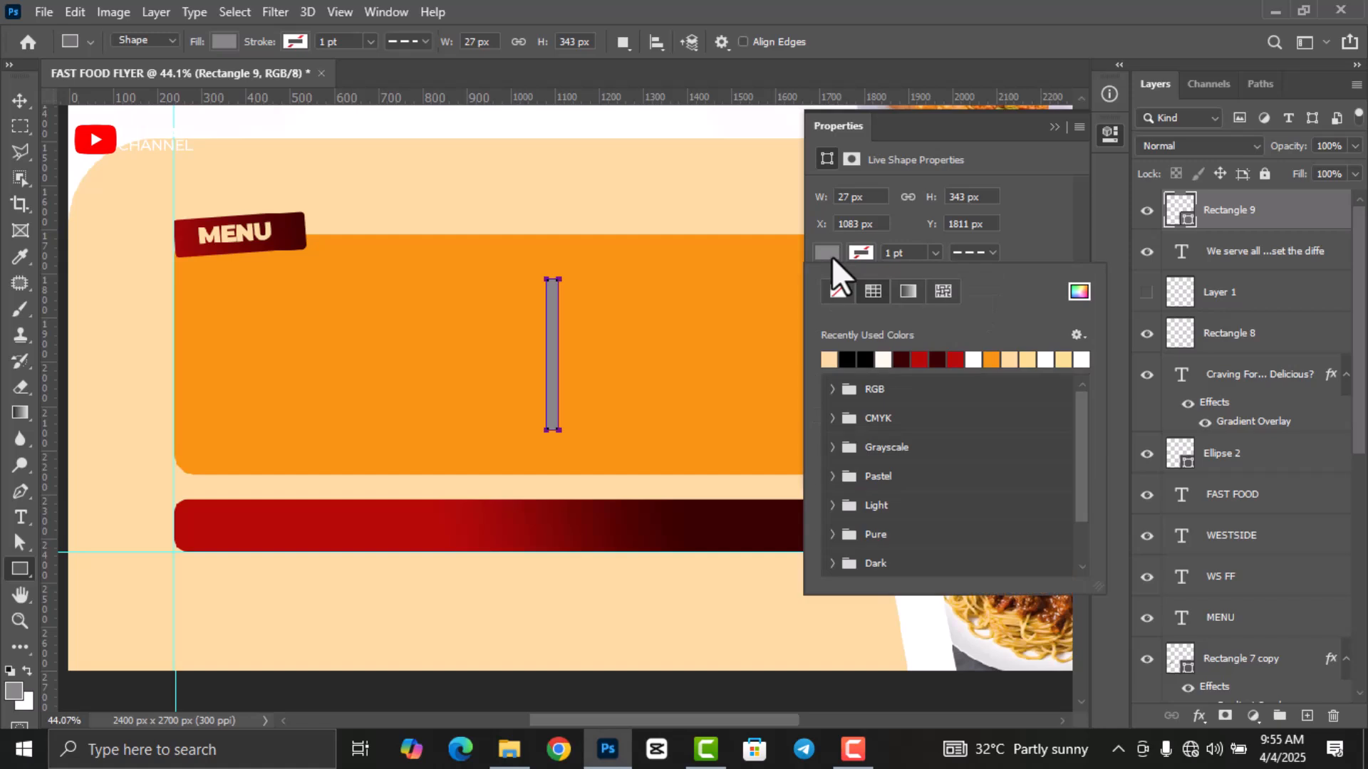
left_click(1077, 291)
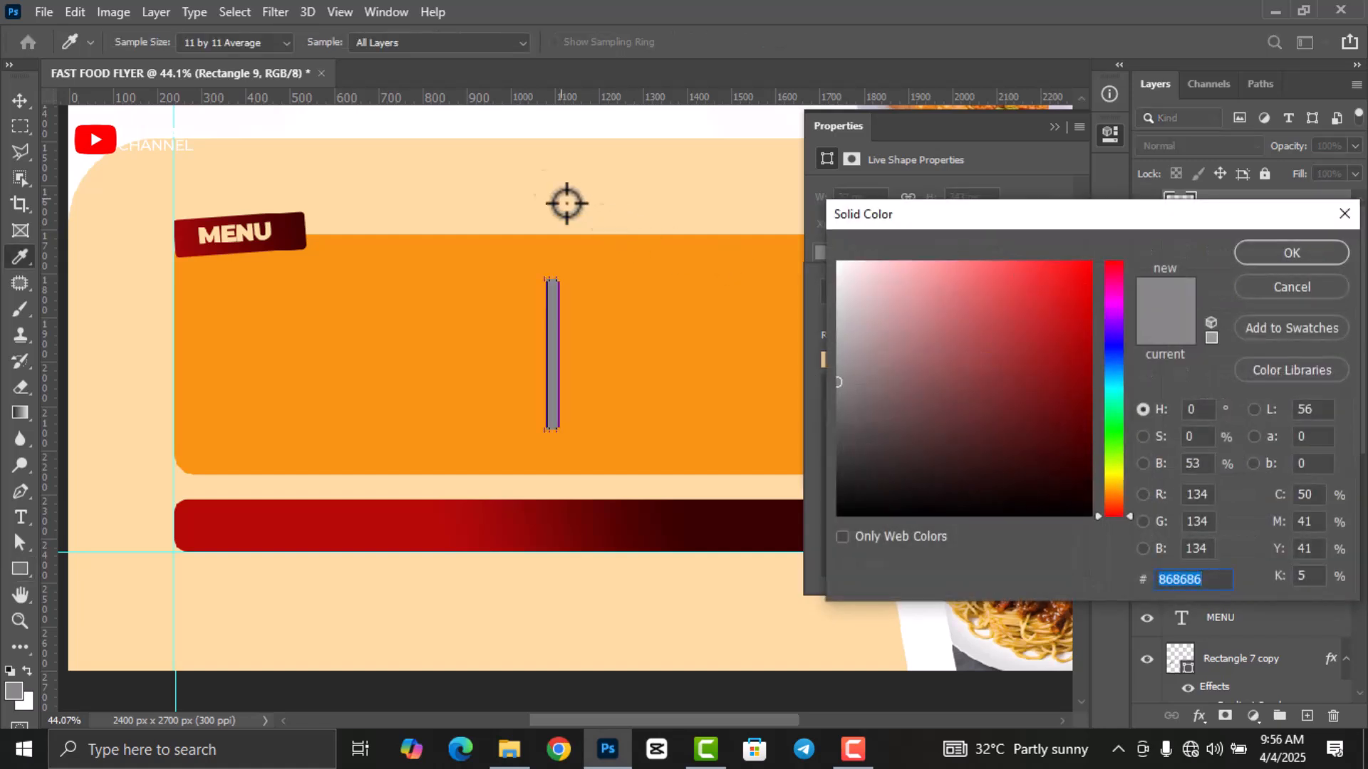
left_click(531, 173)
left_click(1248, 259)
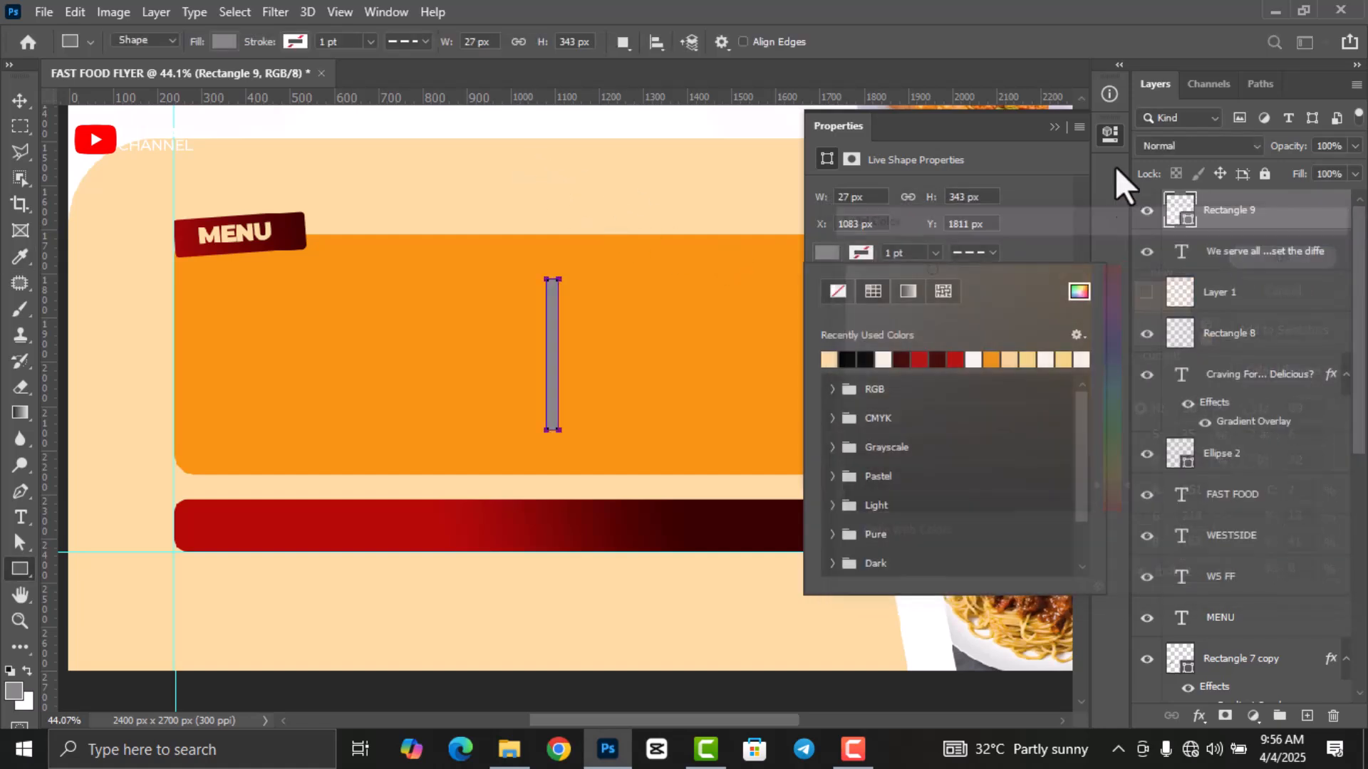
left_click(1112, 136)
Narrow the peach bar to about 36% width as a thin vertical divider.
left_click(20, 101)
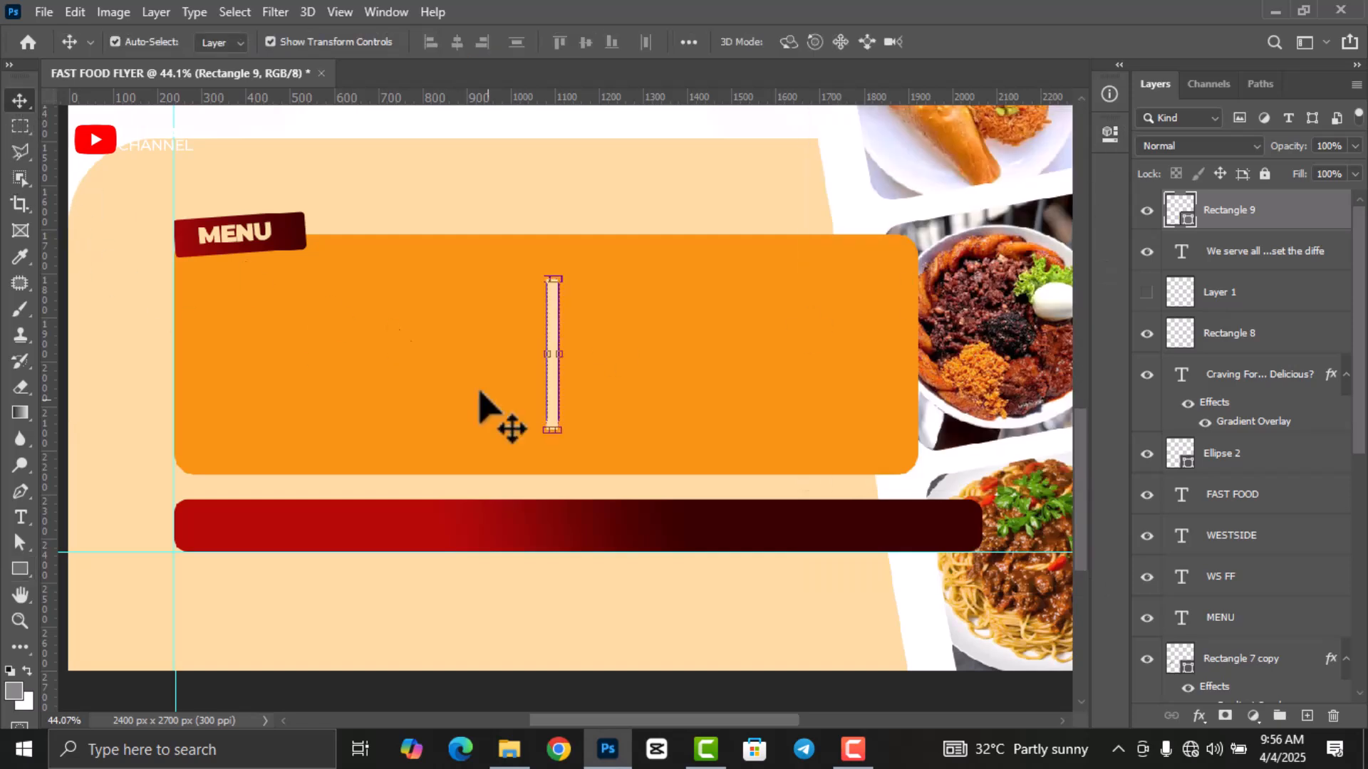
mouse_move(557, 404)
left_mouse_down()
mouse_move(528, 400)
mouse_move(572, 406)
mouse_move(556, 402)
left_mouse_up()
scroll(543, 409, "up", 5)
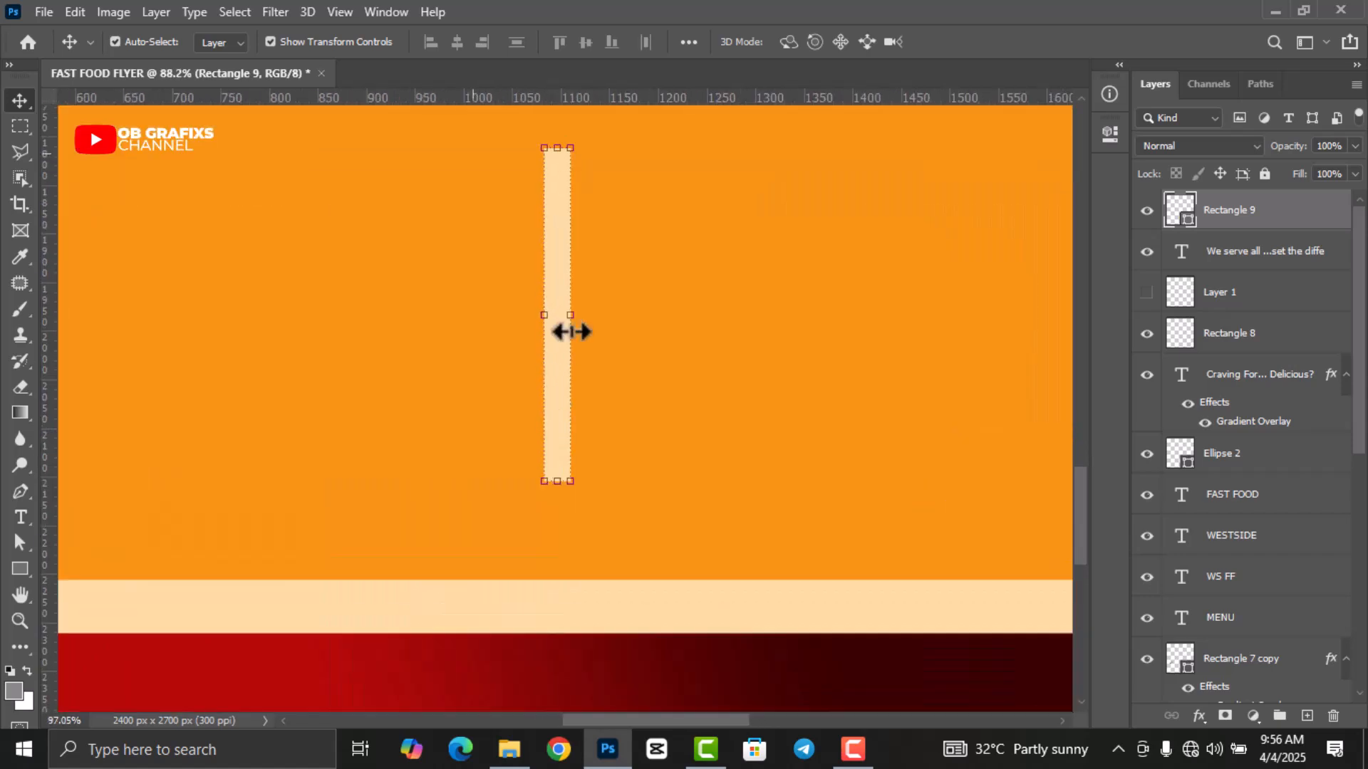
left_click_drag(574, 311, 555, 314)
scroll(580, 371, "down", 5)
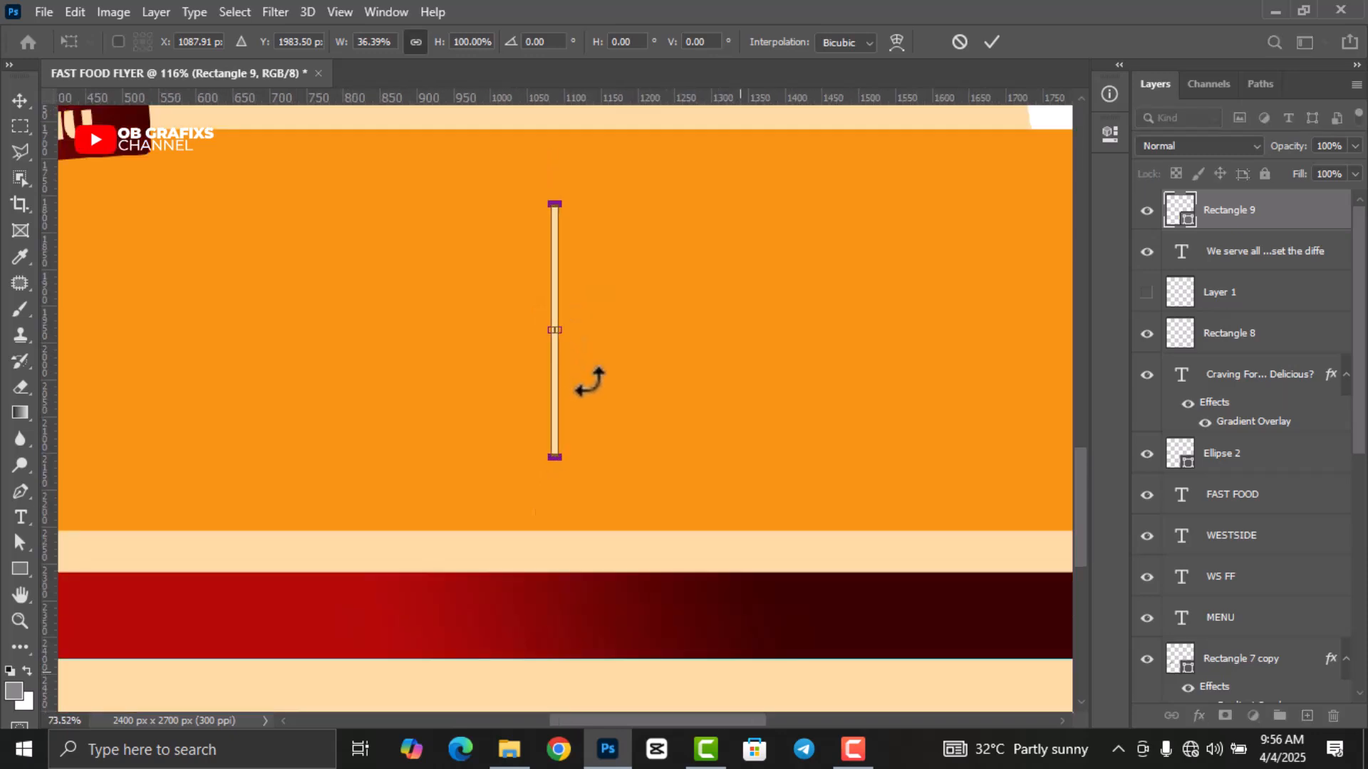
left_click(992, 41)
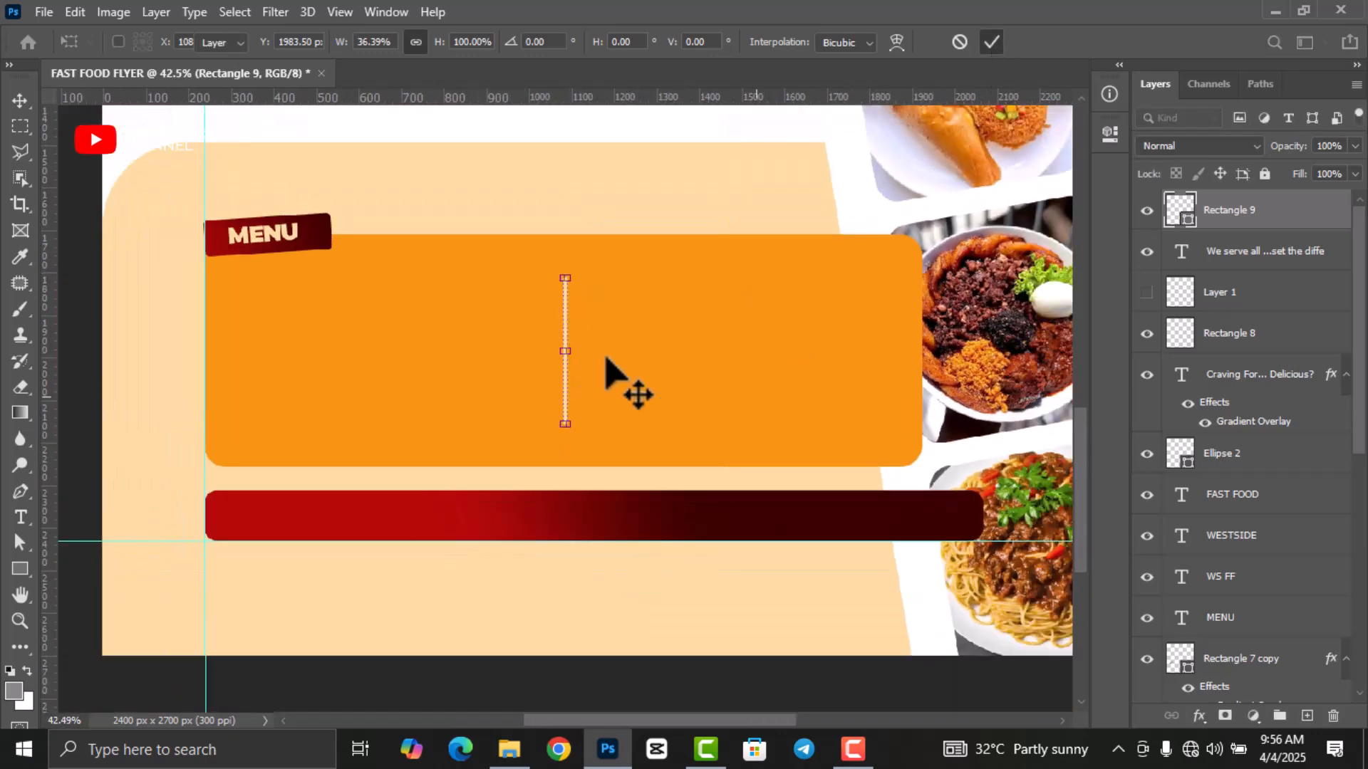
scroll(535, 263, "up", 1)
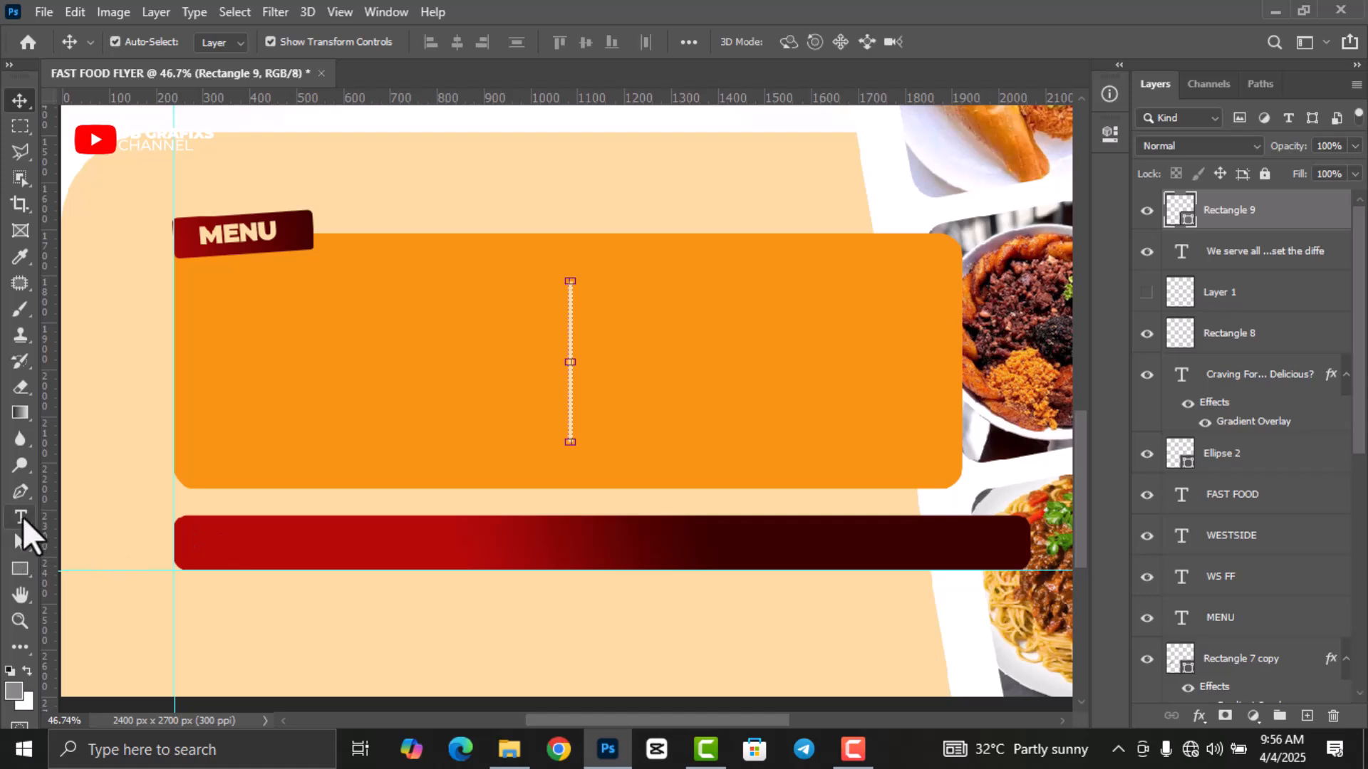
Begin typing the 'Beans and Rice' menu item at the orange box's left.
left_click(20, 518)
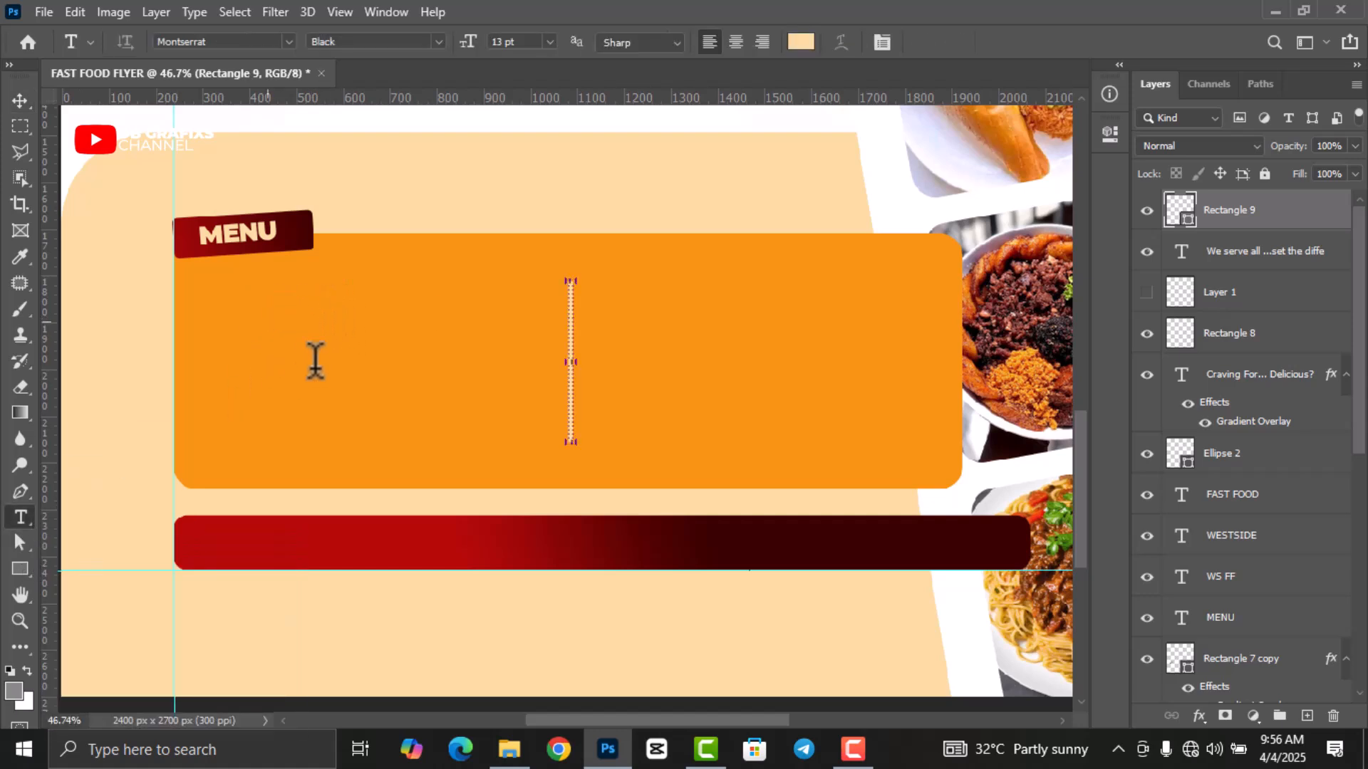
left_click(267, 322)
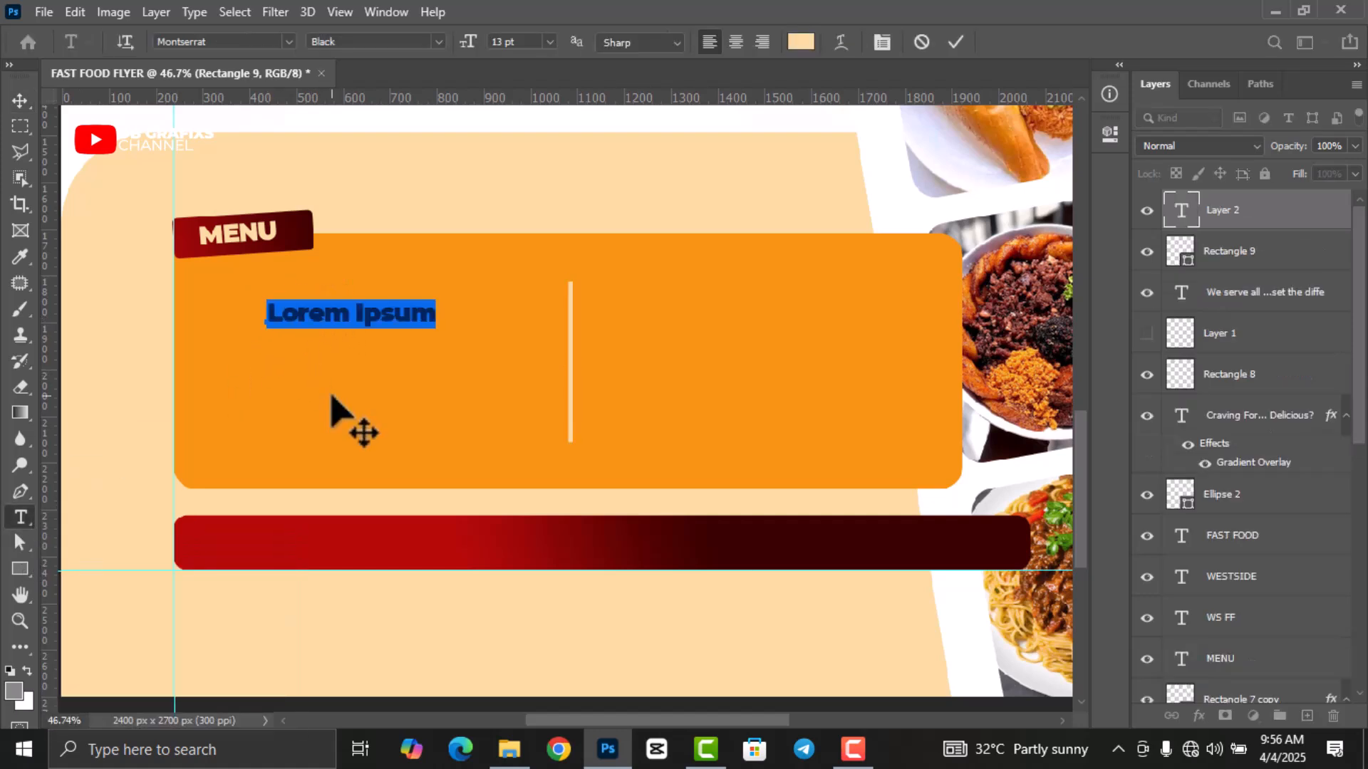
type("Beans and Rice")
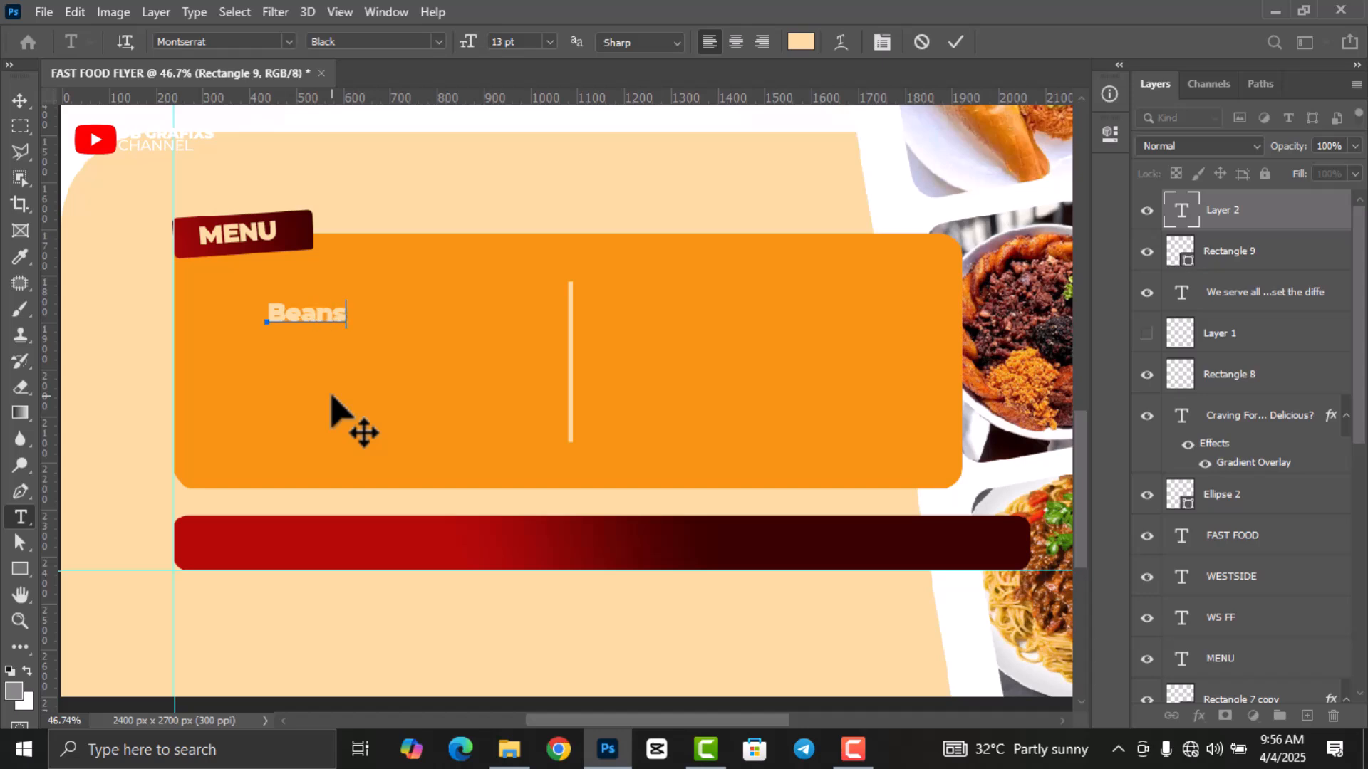
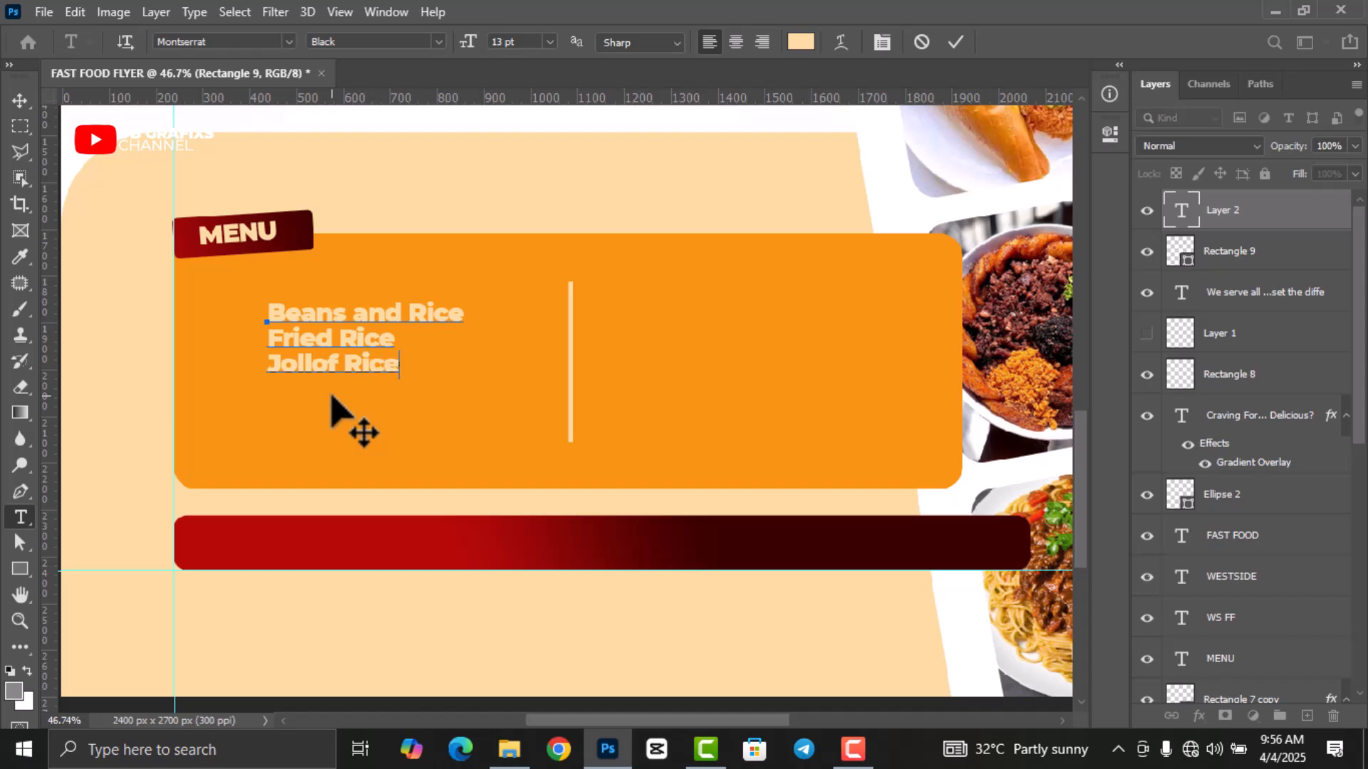
Add 'Waakye' on a new line under Jollof Rice and commit the menu text.
key("Return")
type("Waakye")
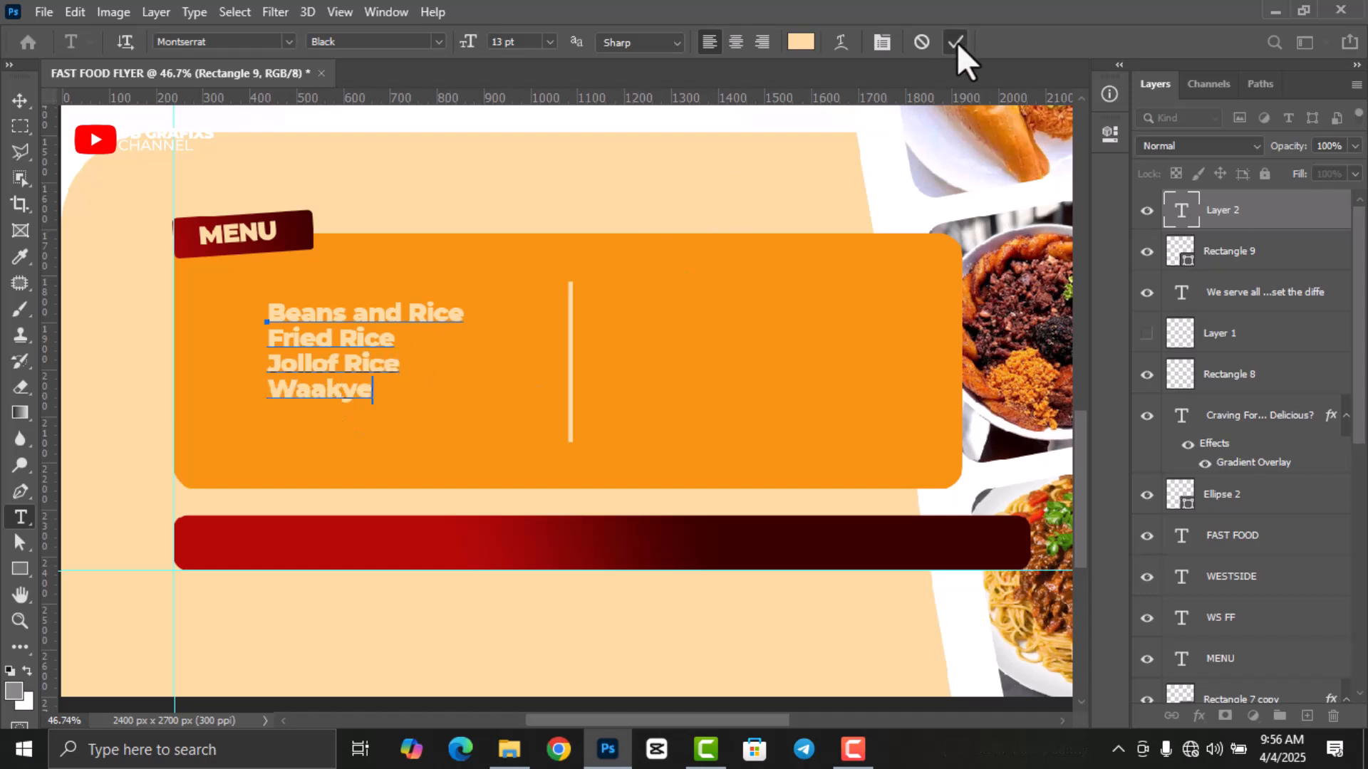
left_click(954, 43)
left_click(19, 101)
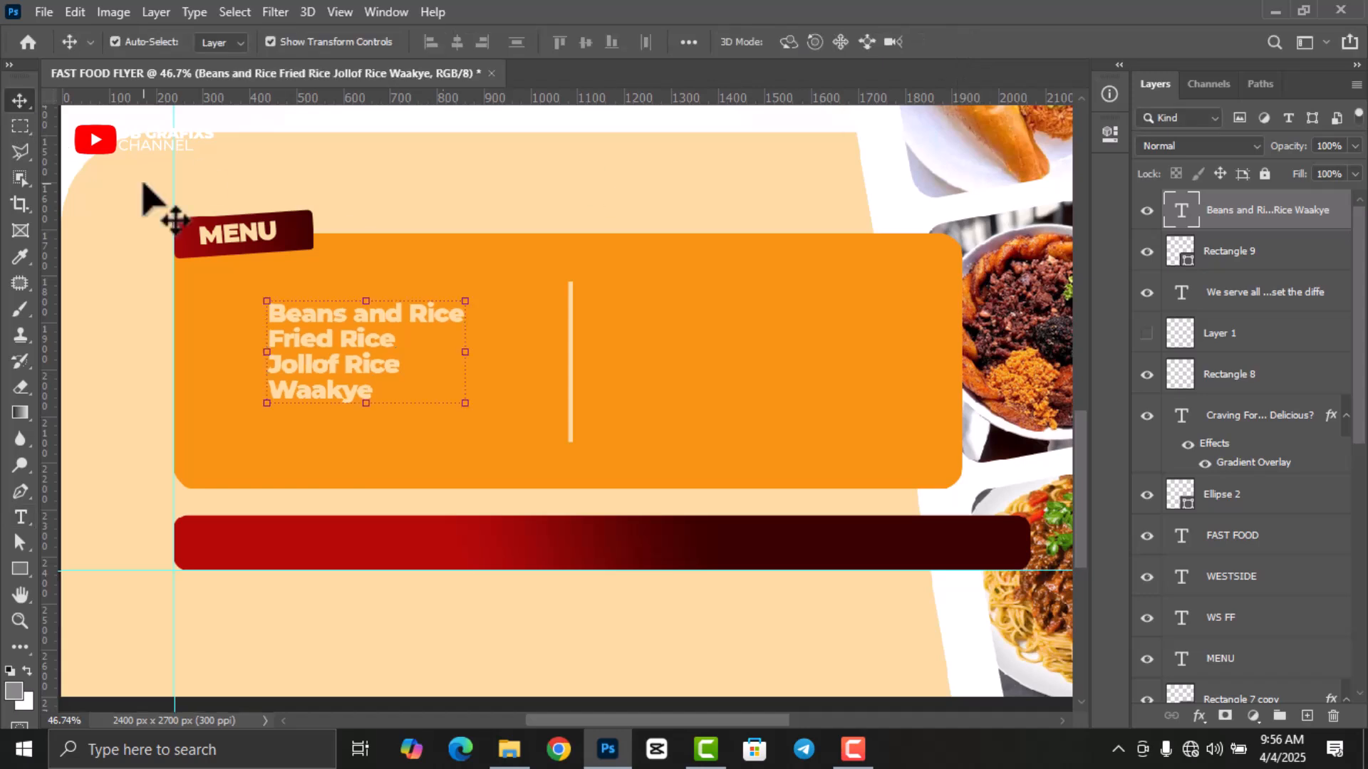
Format the four-item menu list as white (#ffffff) Montserrat Bold with 14 pt leading.
double_click(1181, 211)
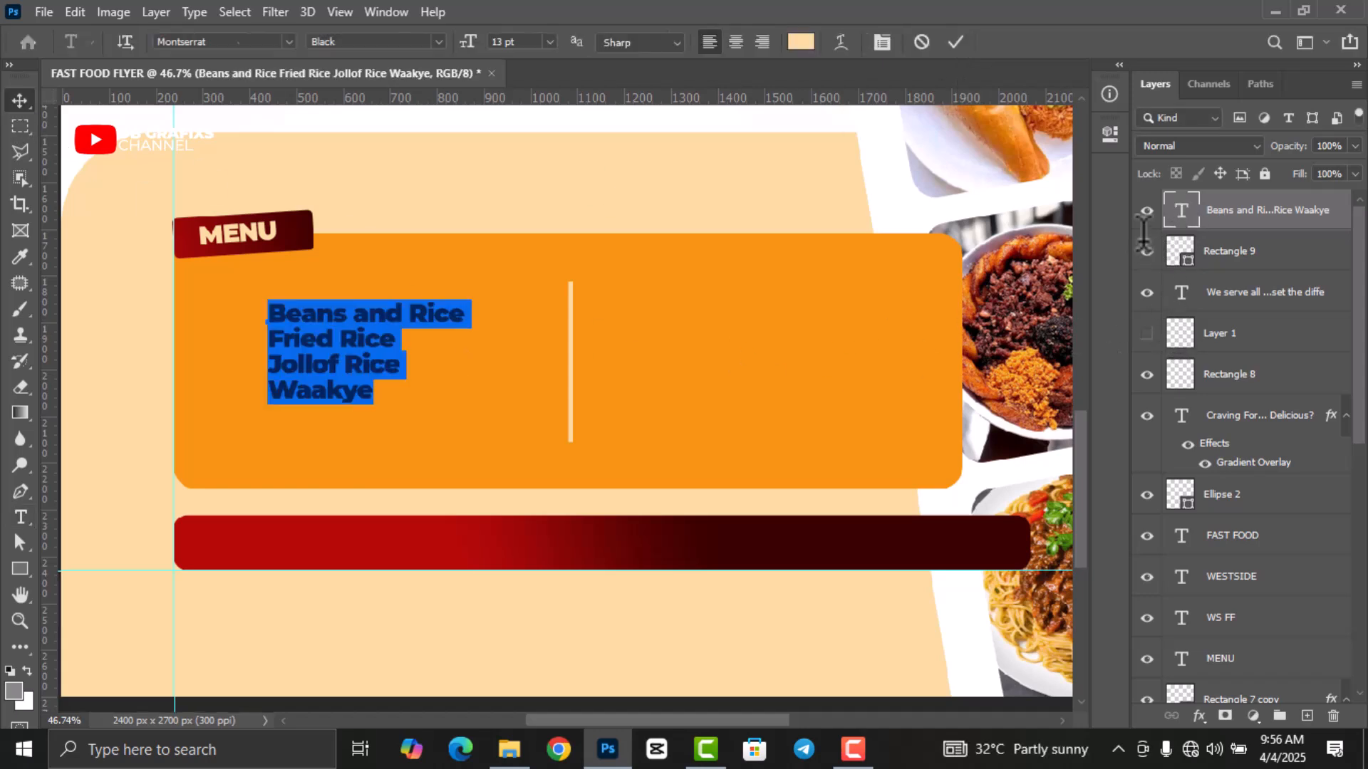
left_click(1109, 134)
left_click(997, 434)
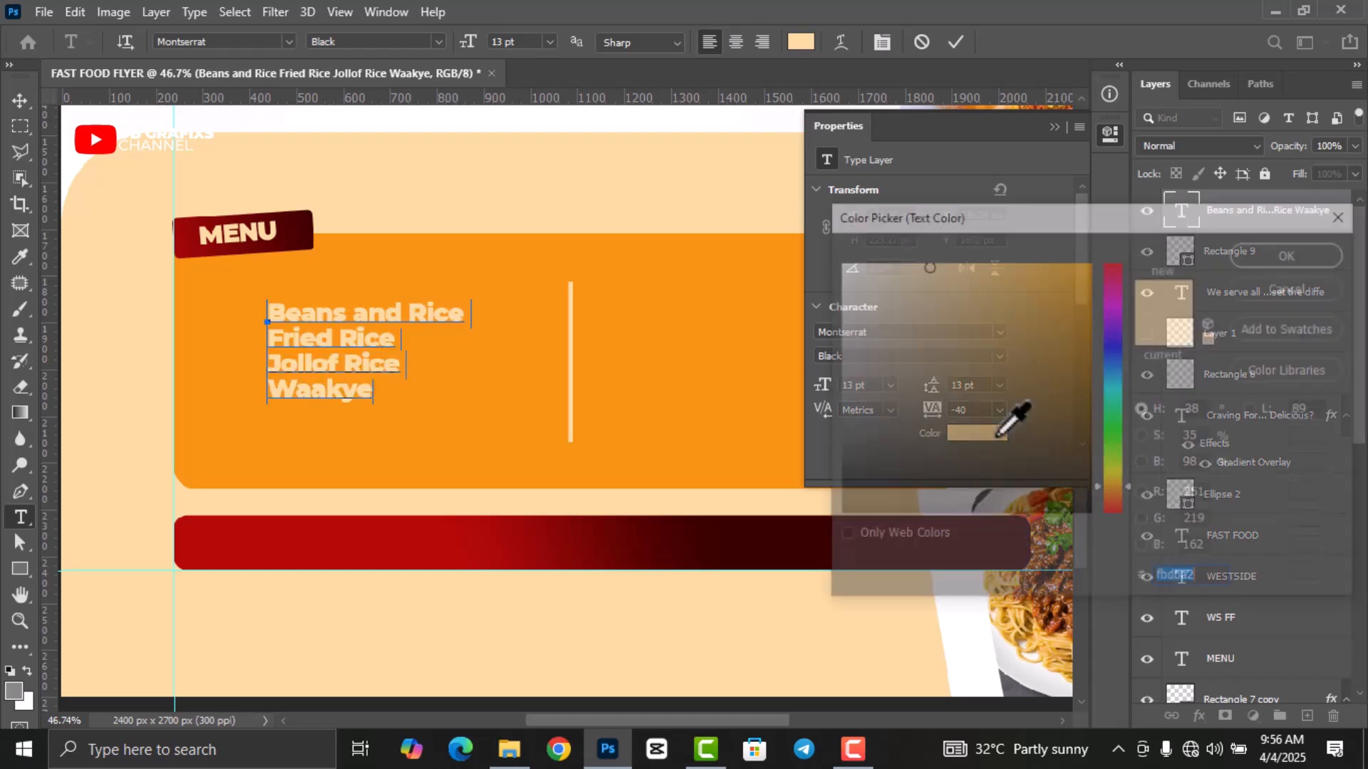
left_click_drag(870, 275, 838, 263)
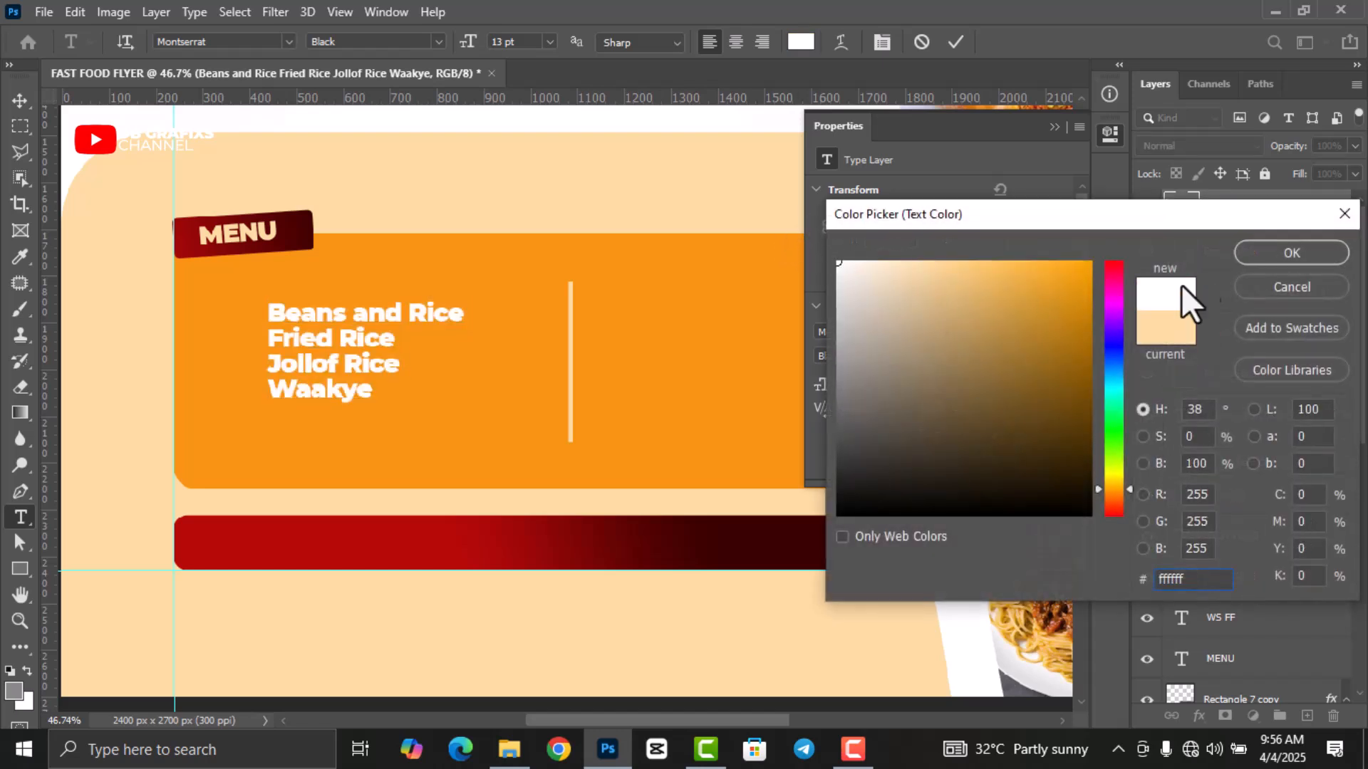
left_click(1275, 260)
left_click(997, 355)
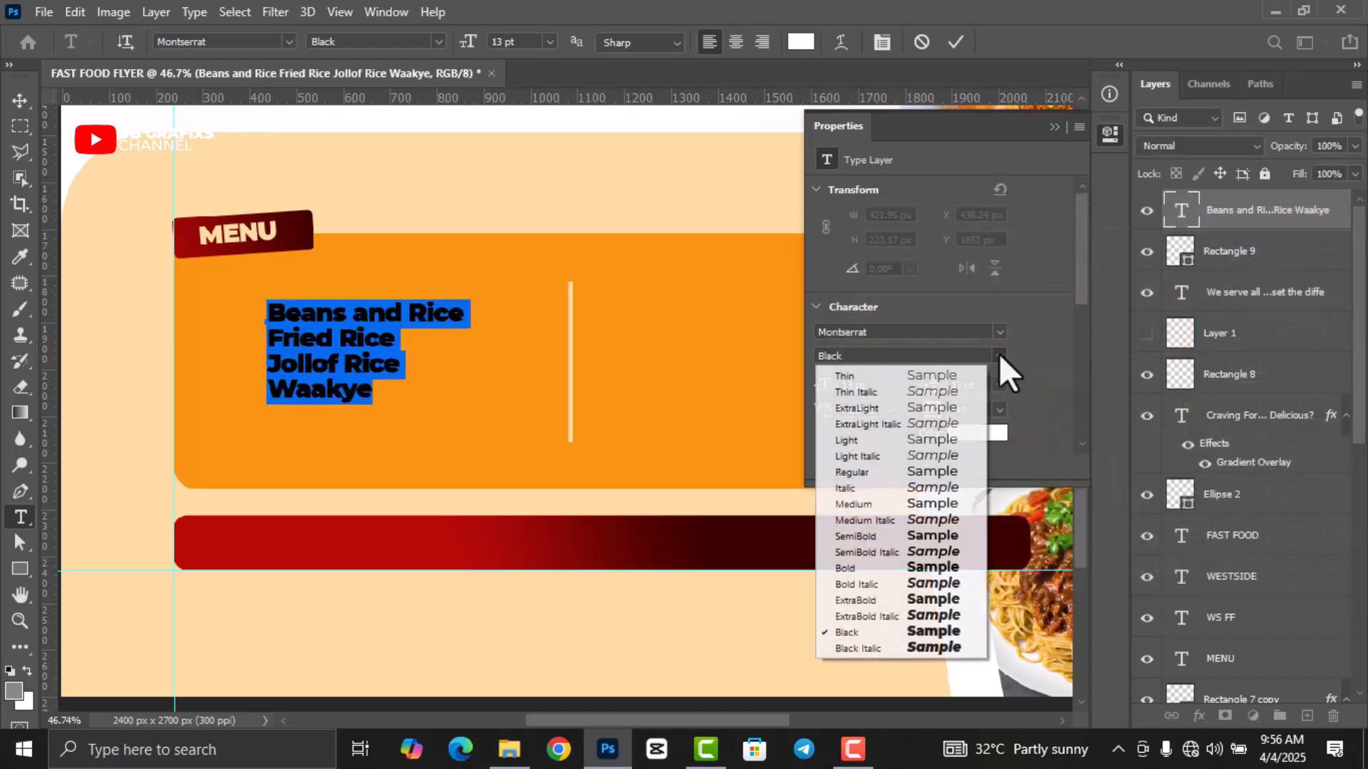
left_click(900, 568)
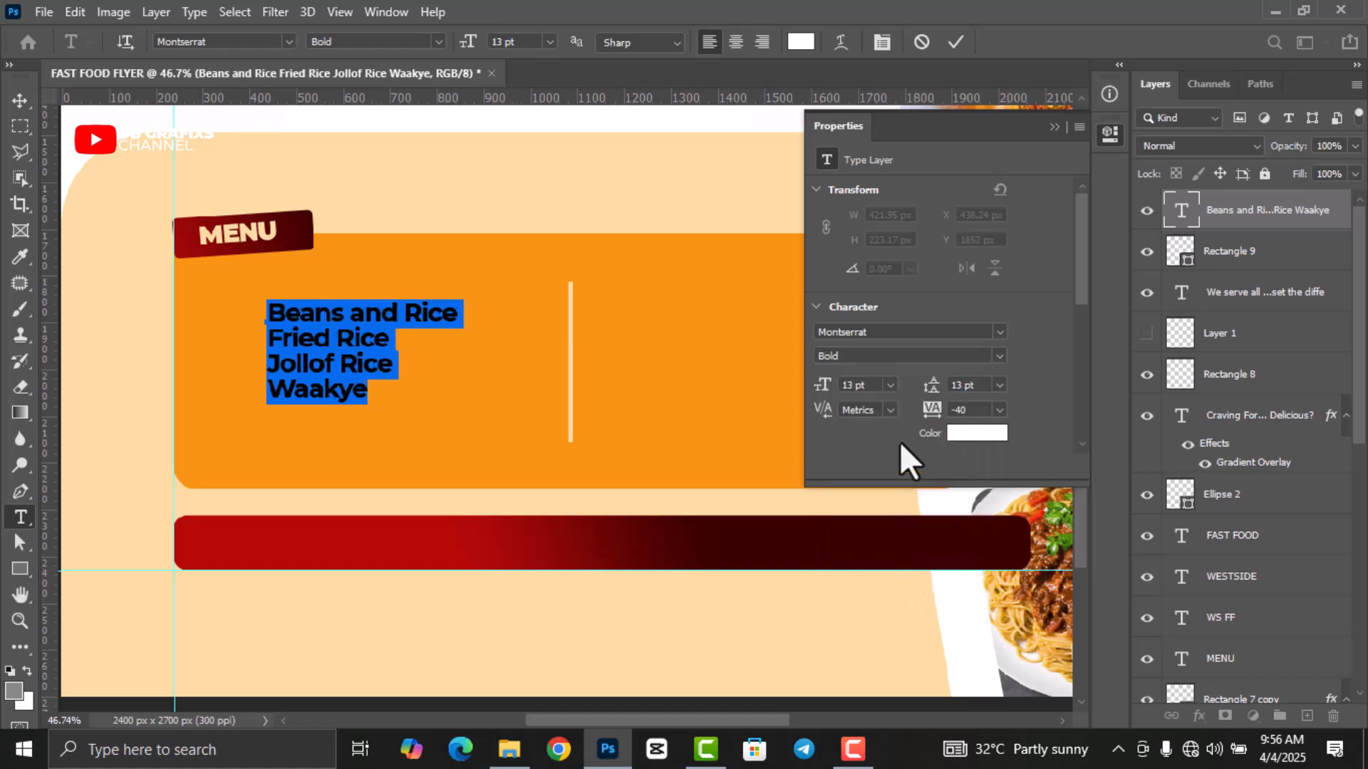
left_click(972, 385)
key("Up")
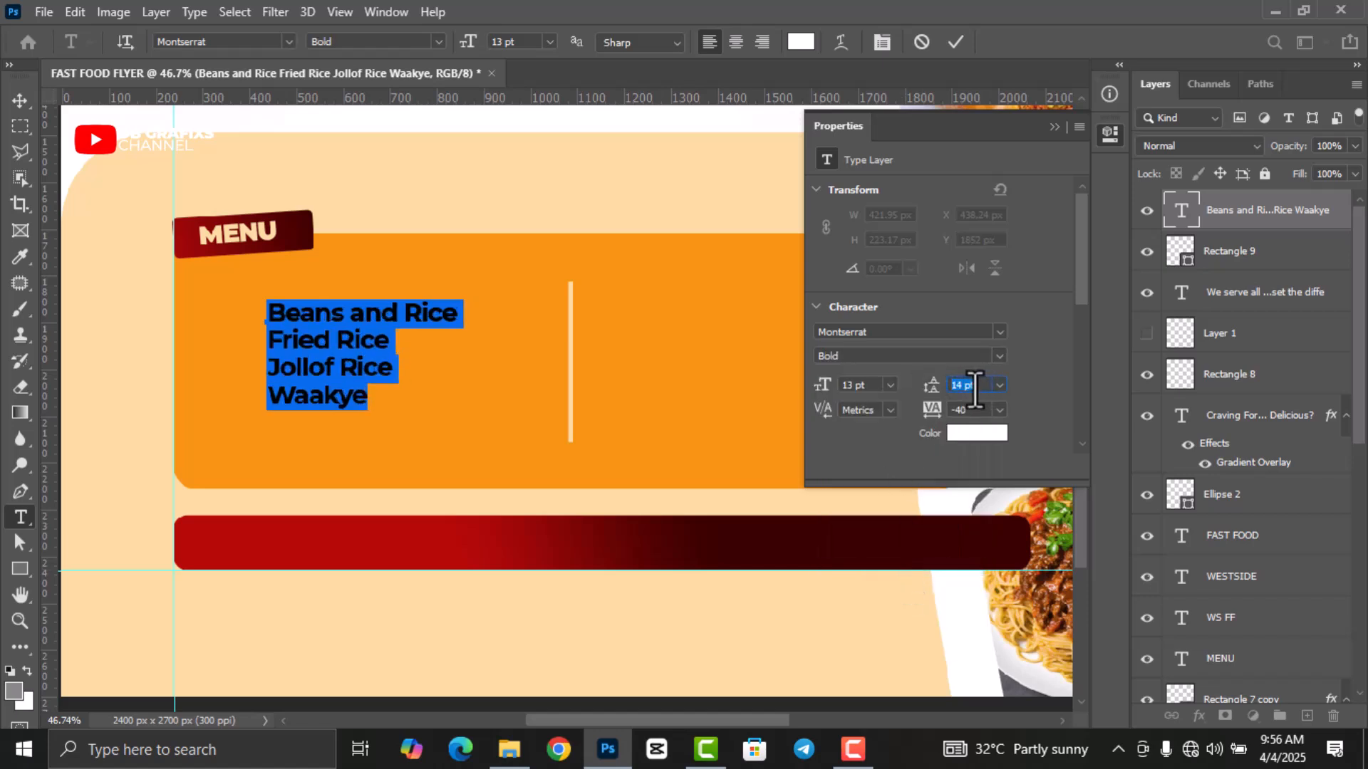
left_click(954, 44)
key("v")
left_click(1109, 135)
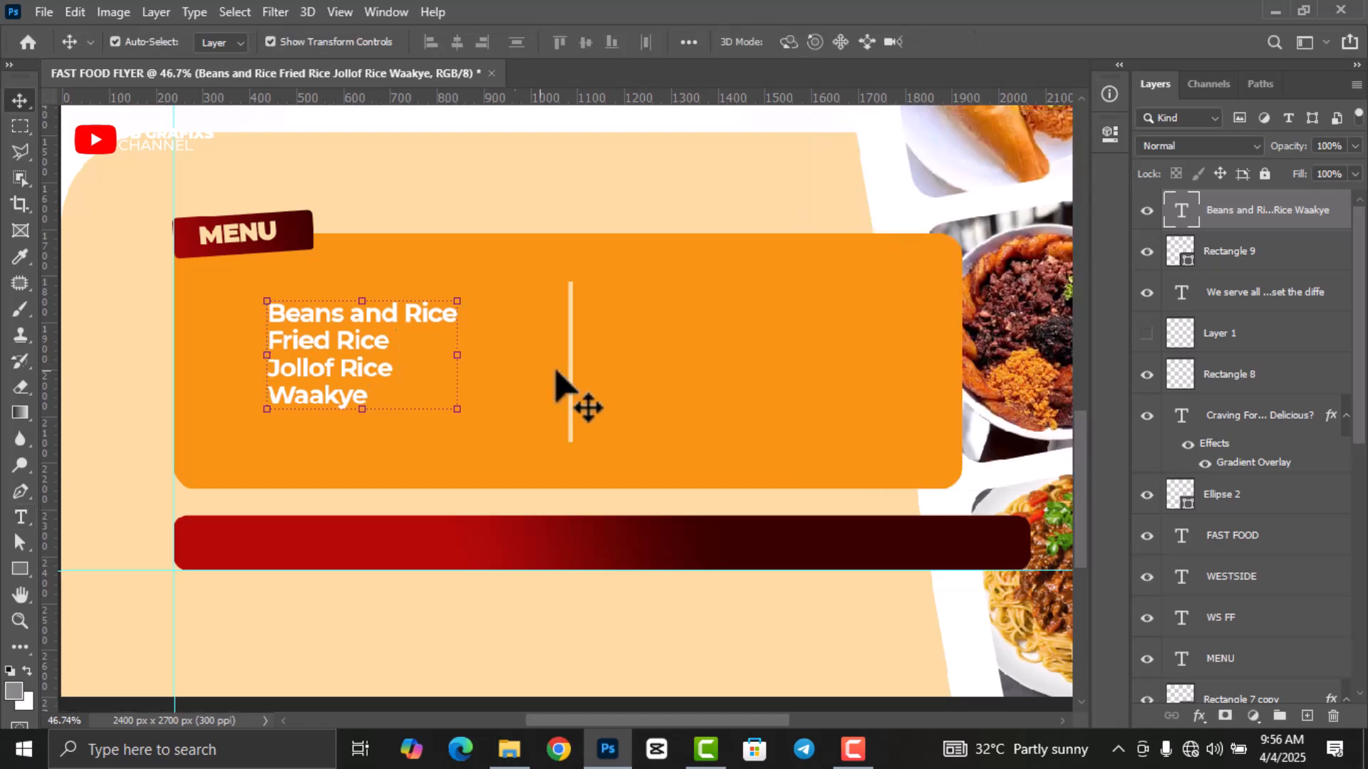
Shift the menu list right and duplicate it for a second column.
left_click_drag(348, 363, 683, 363)
key("ctrl+j")
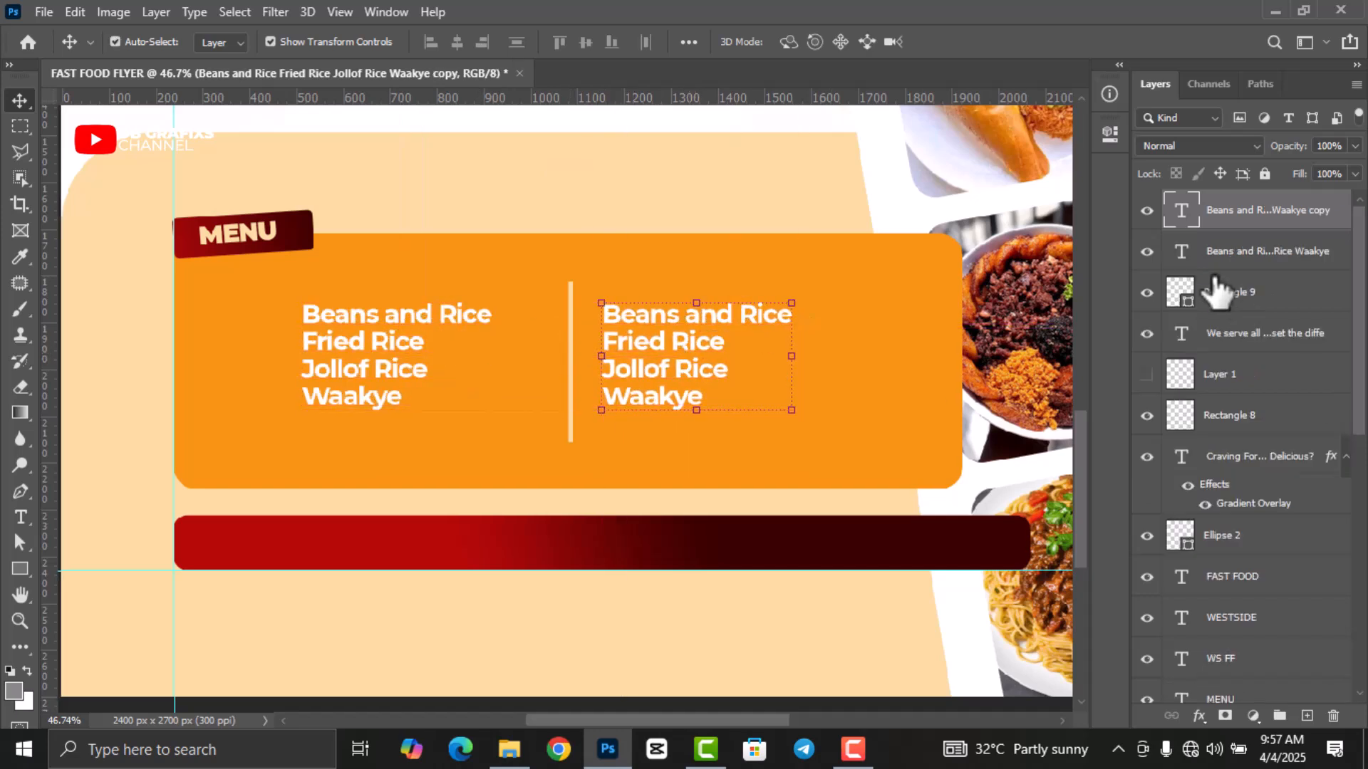
double_click(1182, 211)
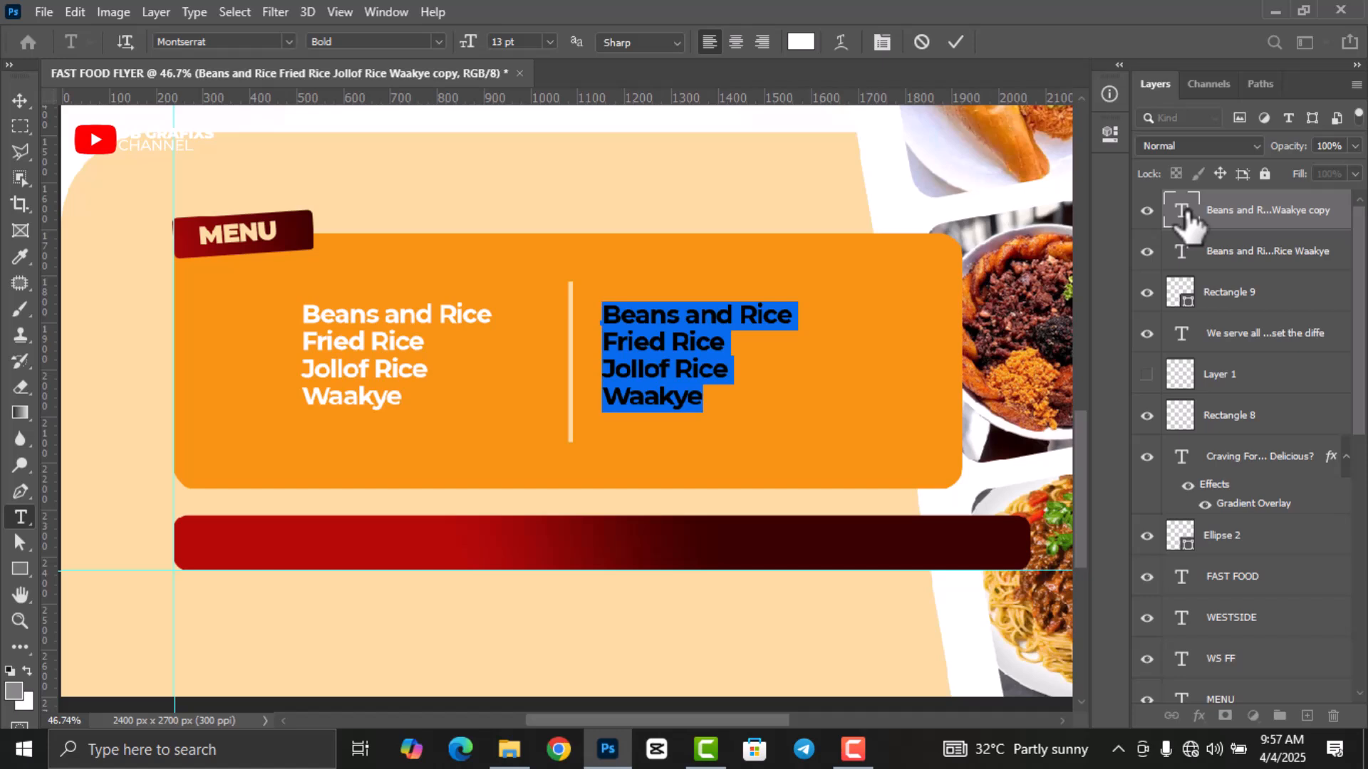
Retype the copied column as Spaghetti, Indomie and Plain Rice.
type("Spa")
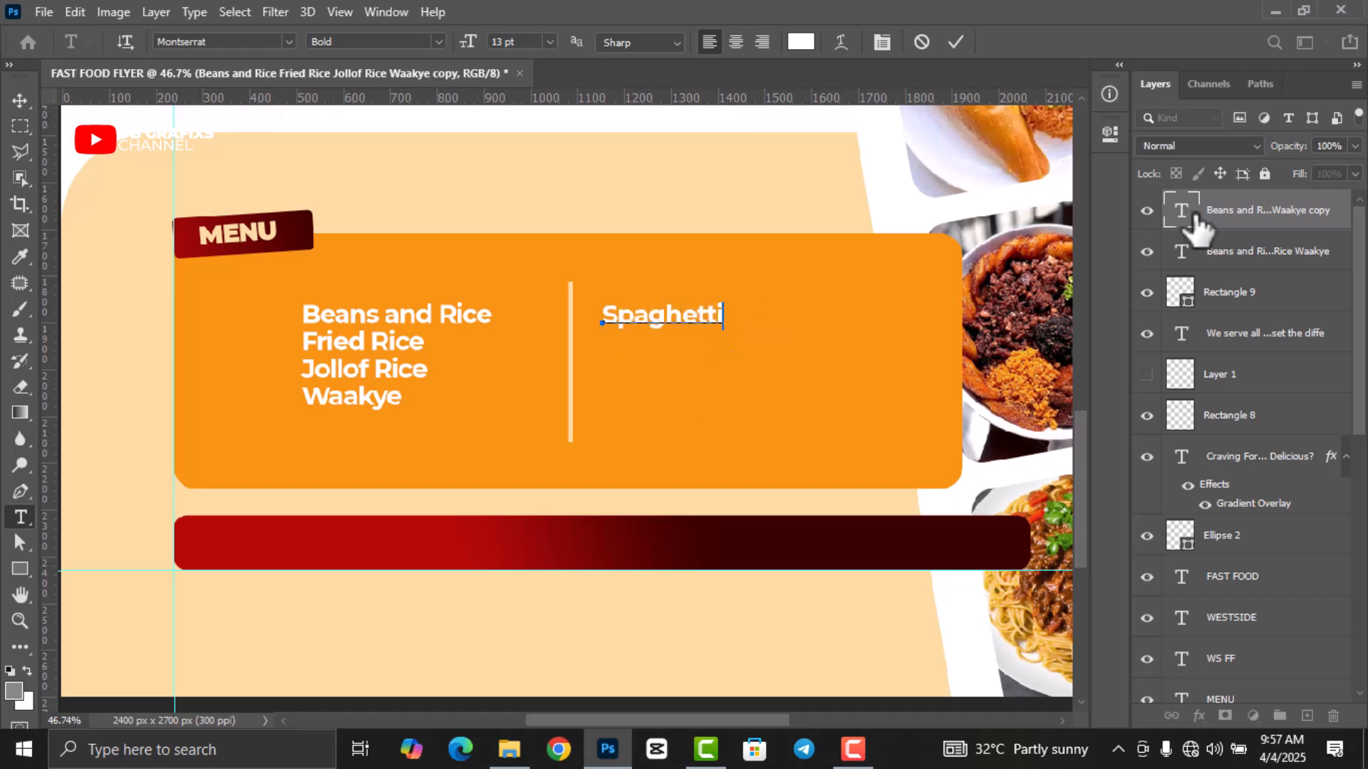
type("ghetti")
key("Return")
type("Indomie")
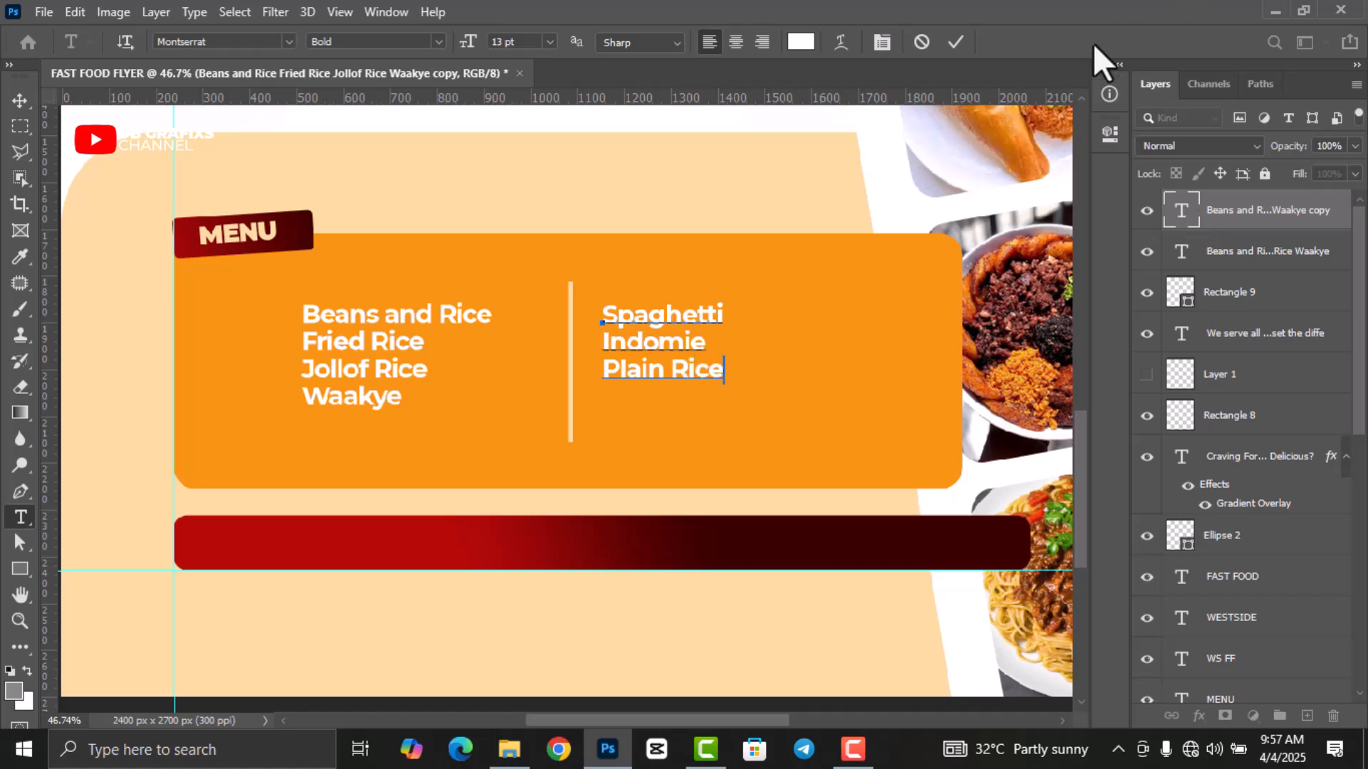
left_click(956, 42)
Nudge the divider slightly left and set the Spaghetti column to 15 pt text with 15 pt leading.
key("v")
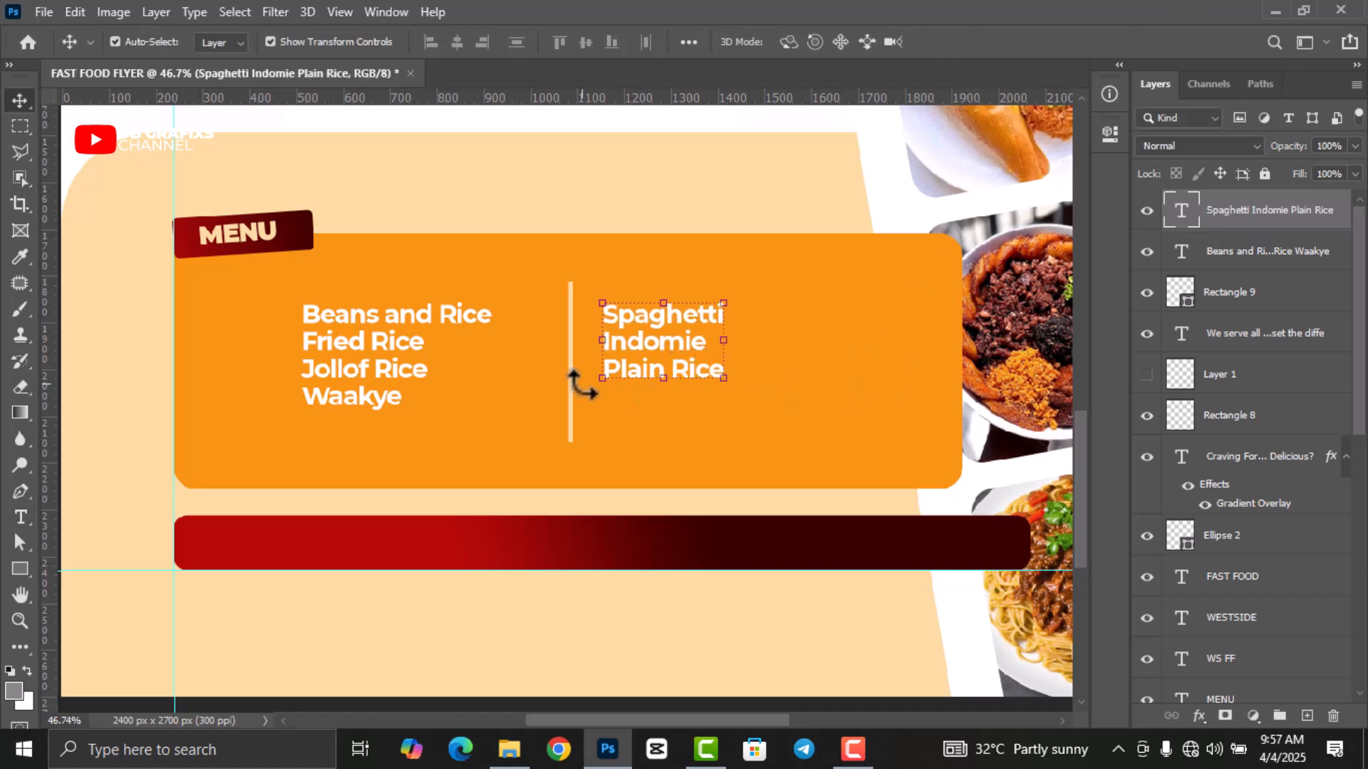
left_click_drag(570, 385, 568, 389)
left_click(674, 364)
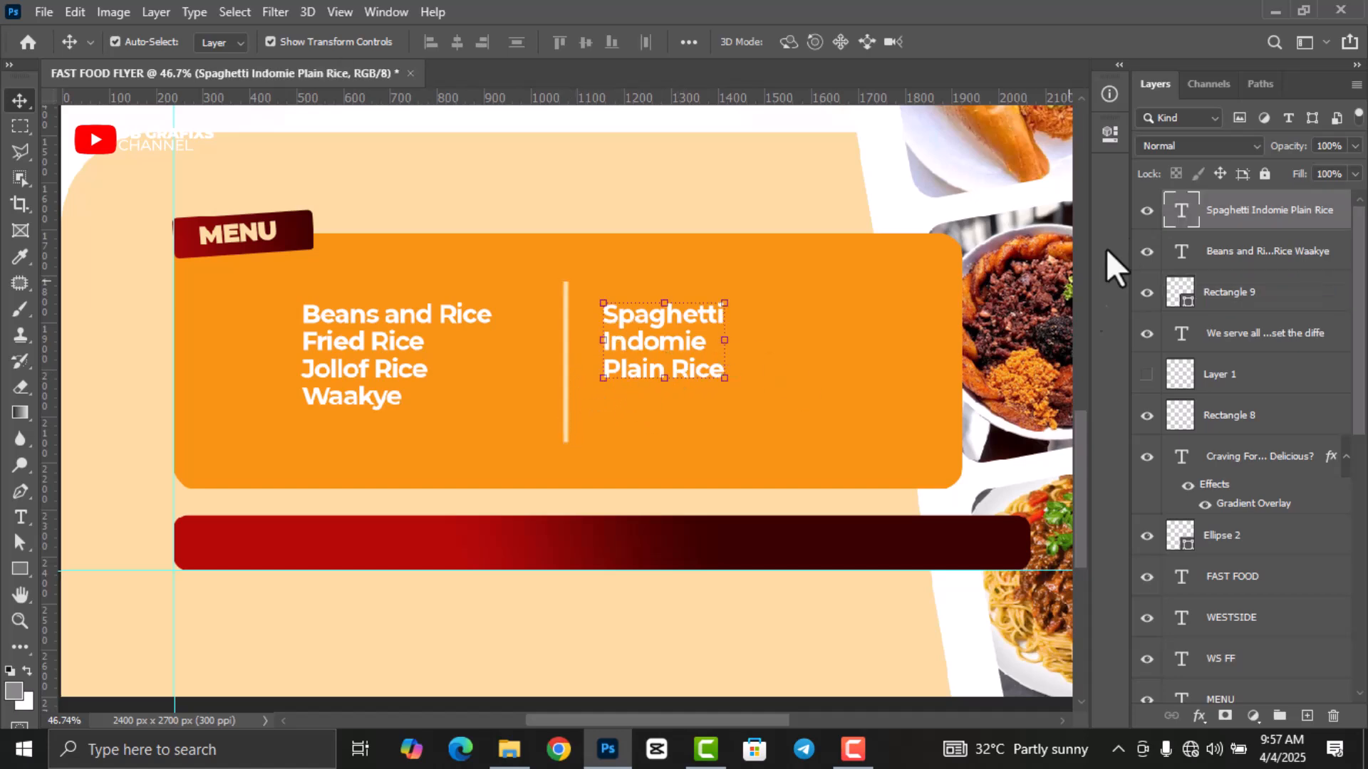
double_click(1182, 210)
left_click(1109, 136)
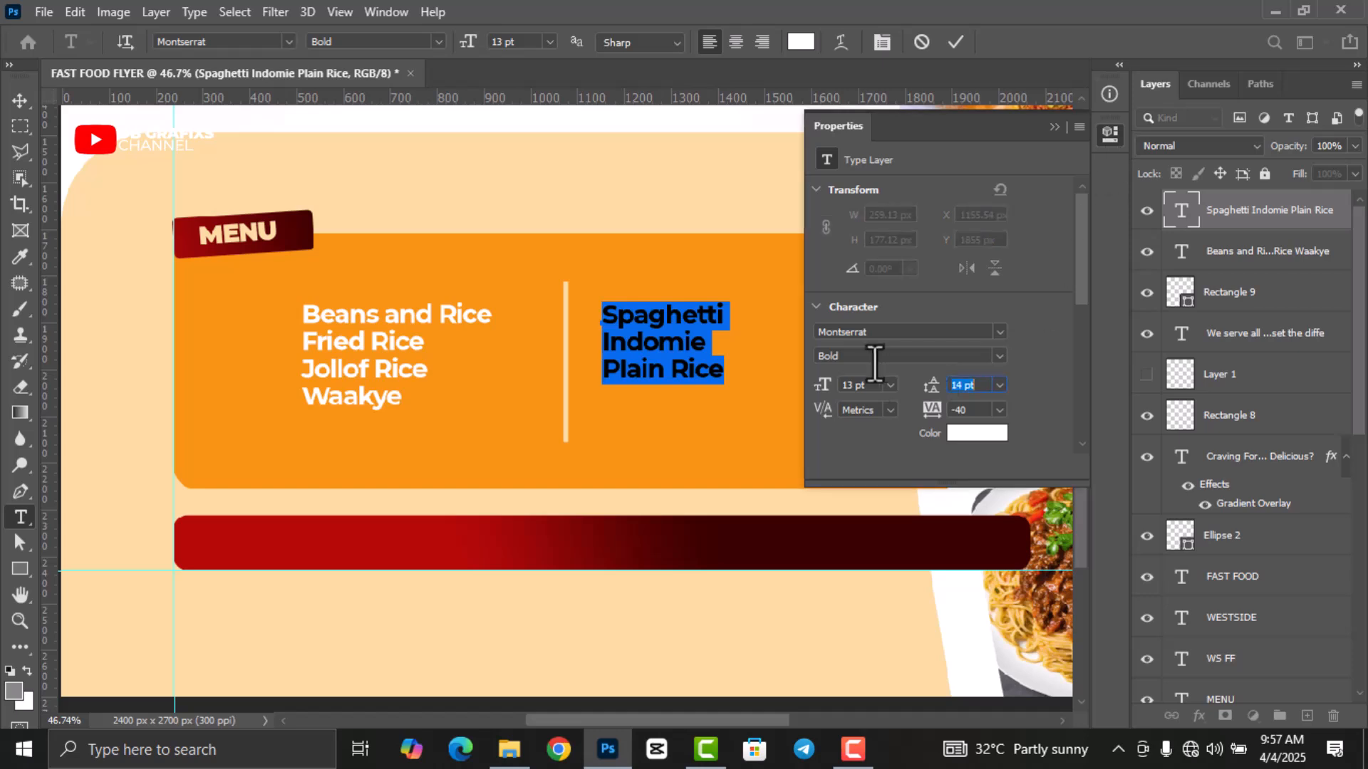
left_click(835, 386)
scroll(870, 386, "up", 2)
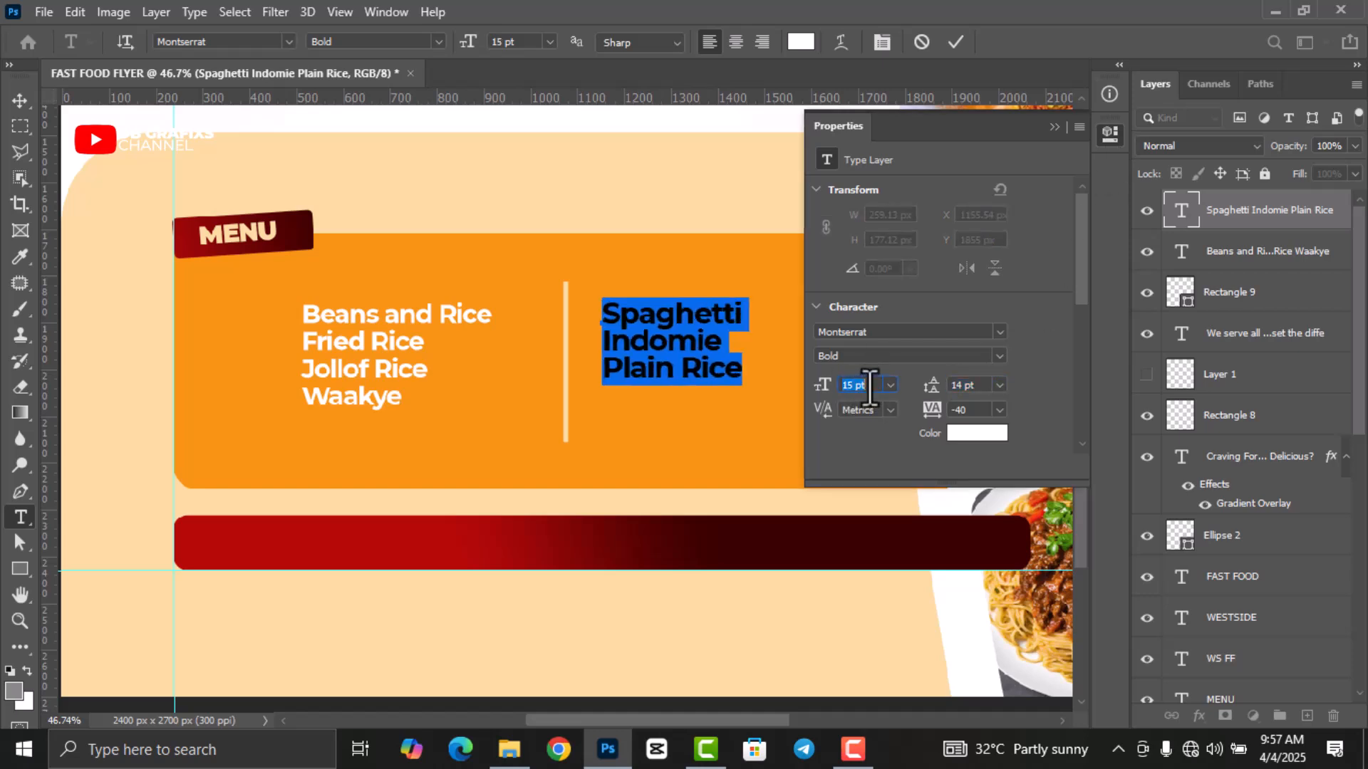
left_click(969, 385)
scroll(975, 385, "up", 1)
left_click(956, 42)
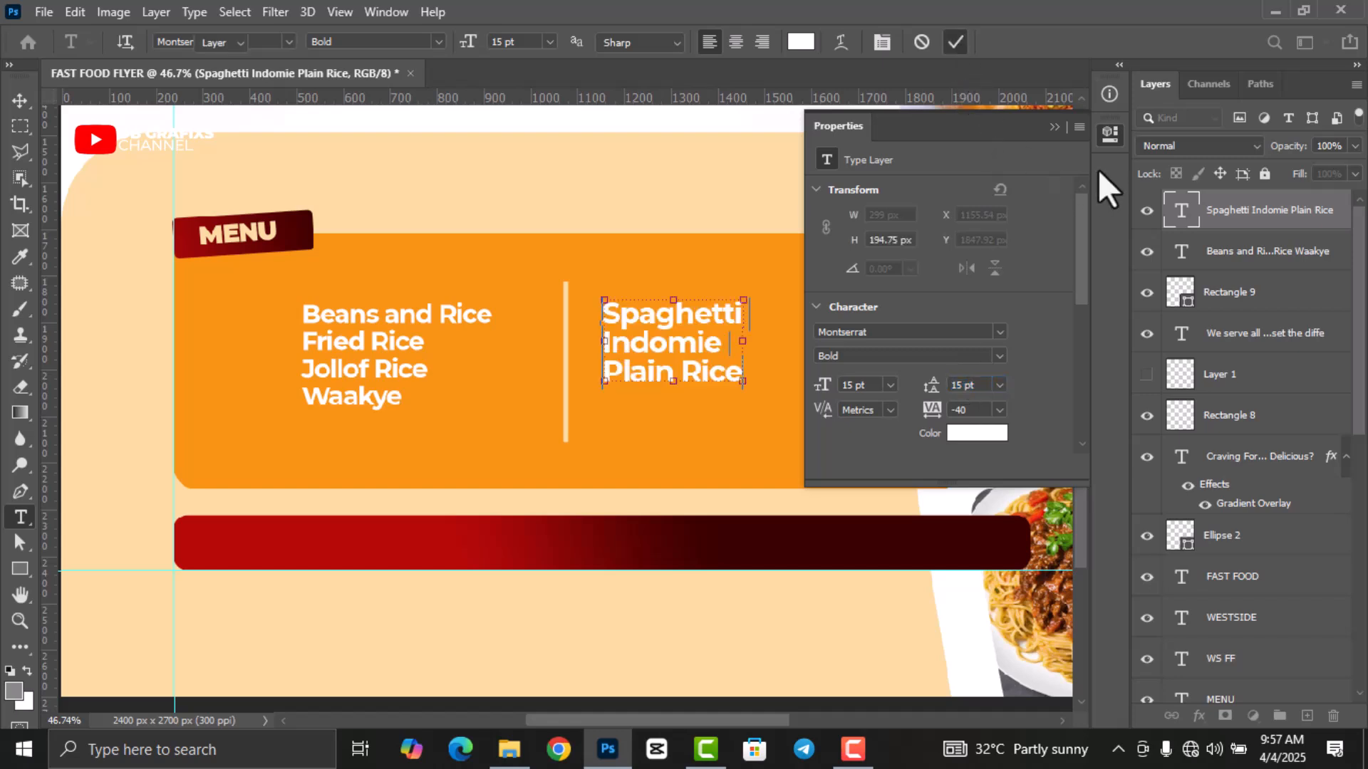
key("v")
left_click(1108, 135)
Set the Beans and Rice column to 15 pt text with 15 pt leading.
left_click(362, 338)
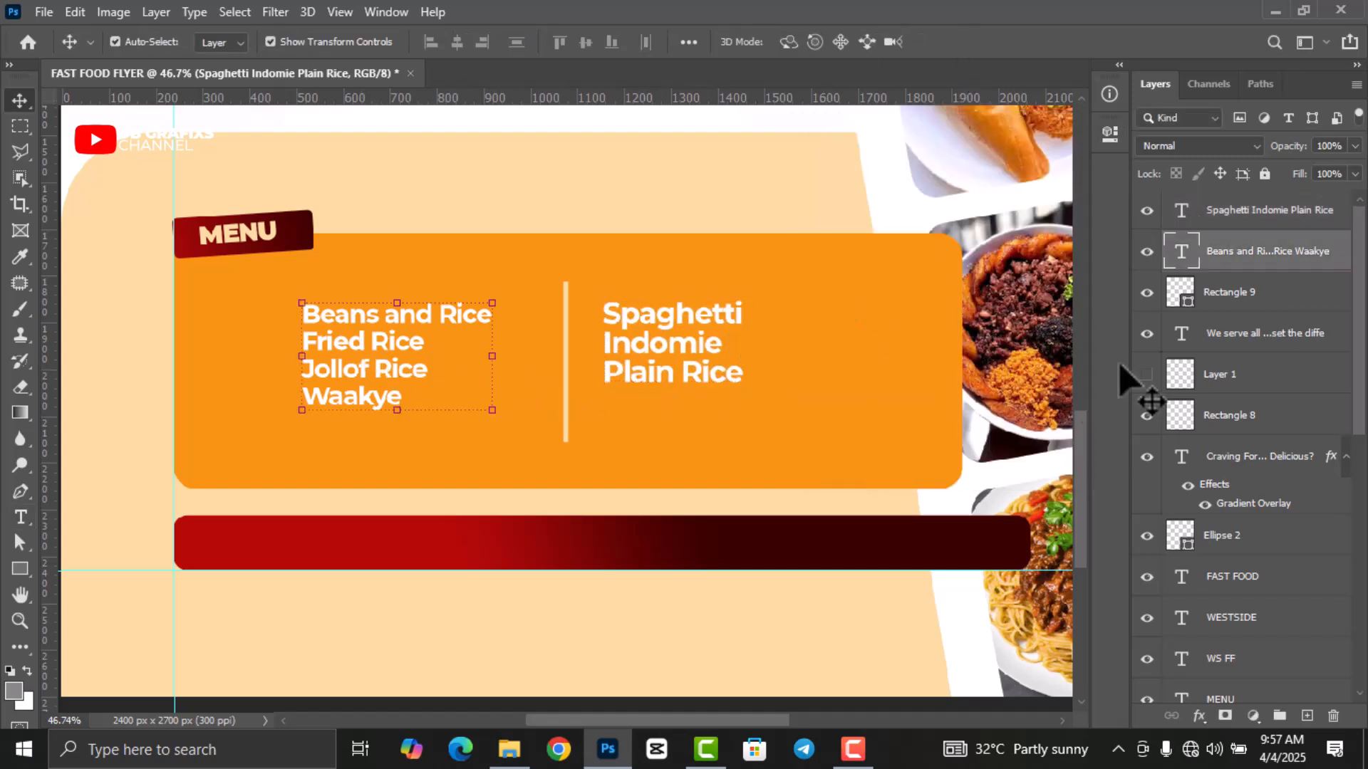
double_click(1180, 255)
left_click(1109, 135)
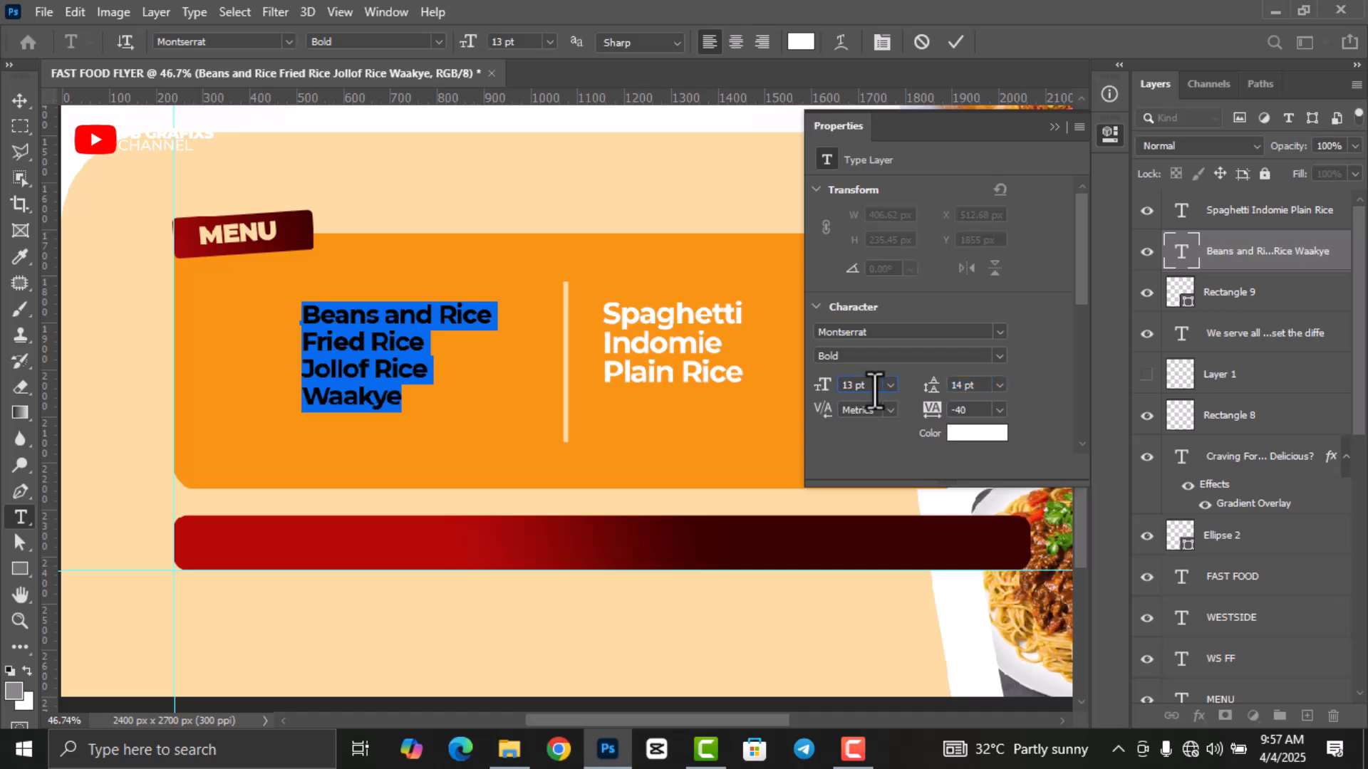
scroll(855, 388, "up", 2)
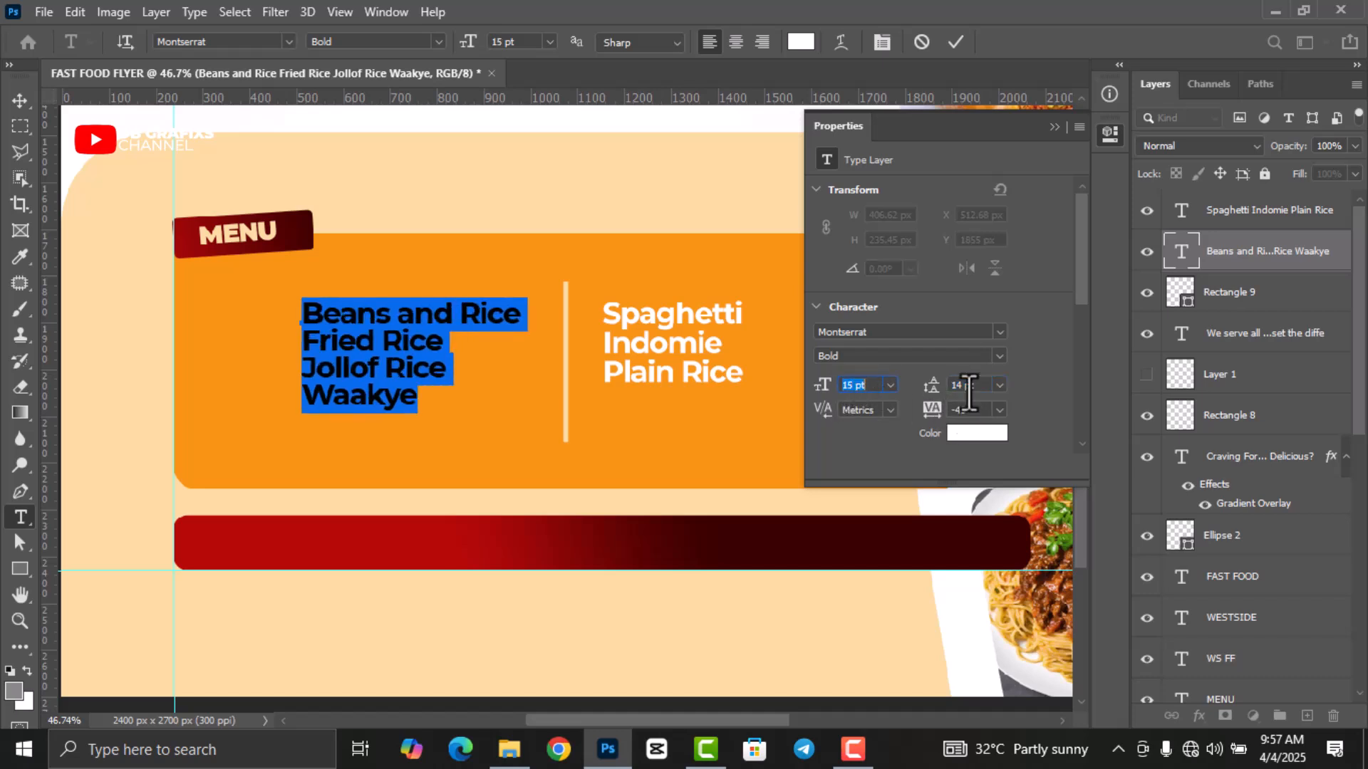
scroll(962, 391, "up", 1)
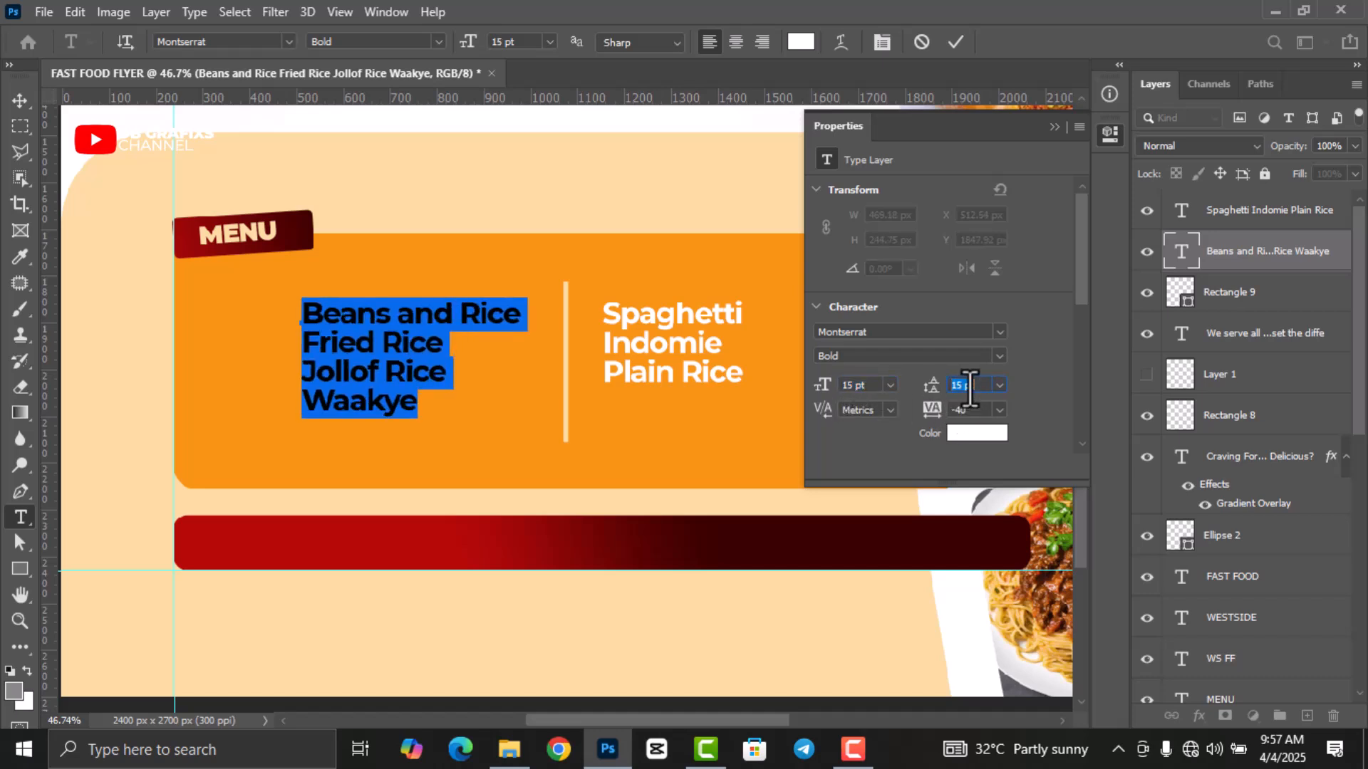
left_click(955, 41)
left_click(1110, 135)
key("v")
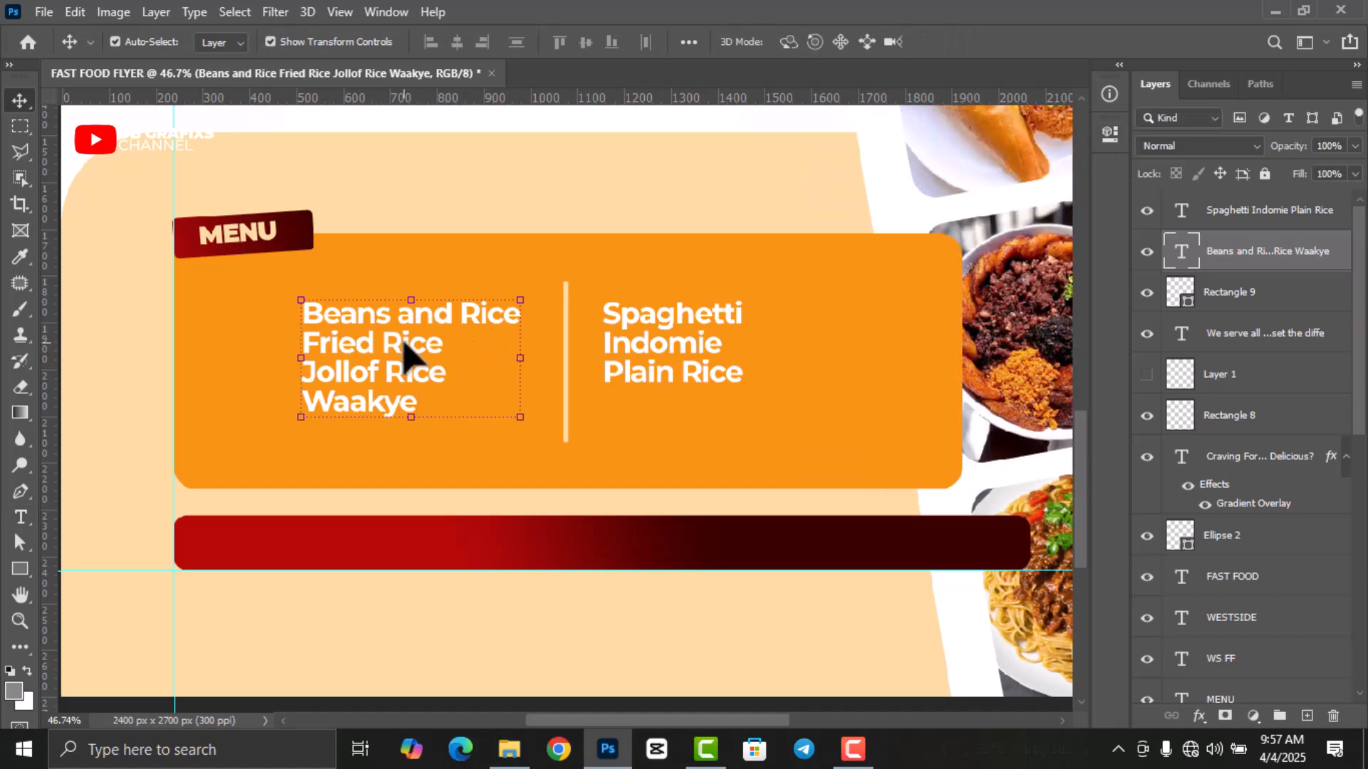
left_click_drag(401, 354, 407, 348)
left_click_drag(647, 355, 647, 362)
scroll(565, 480, "down", 5)
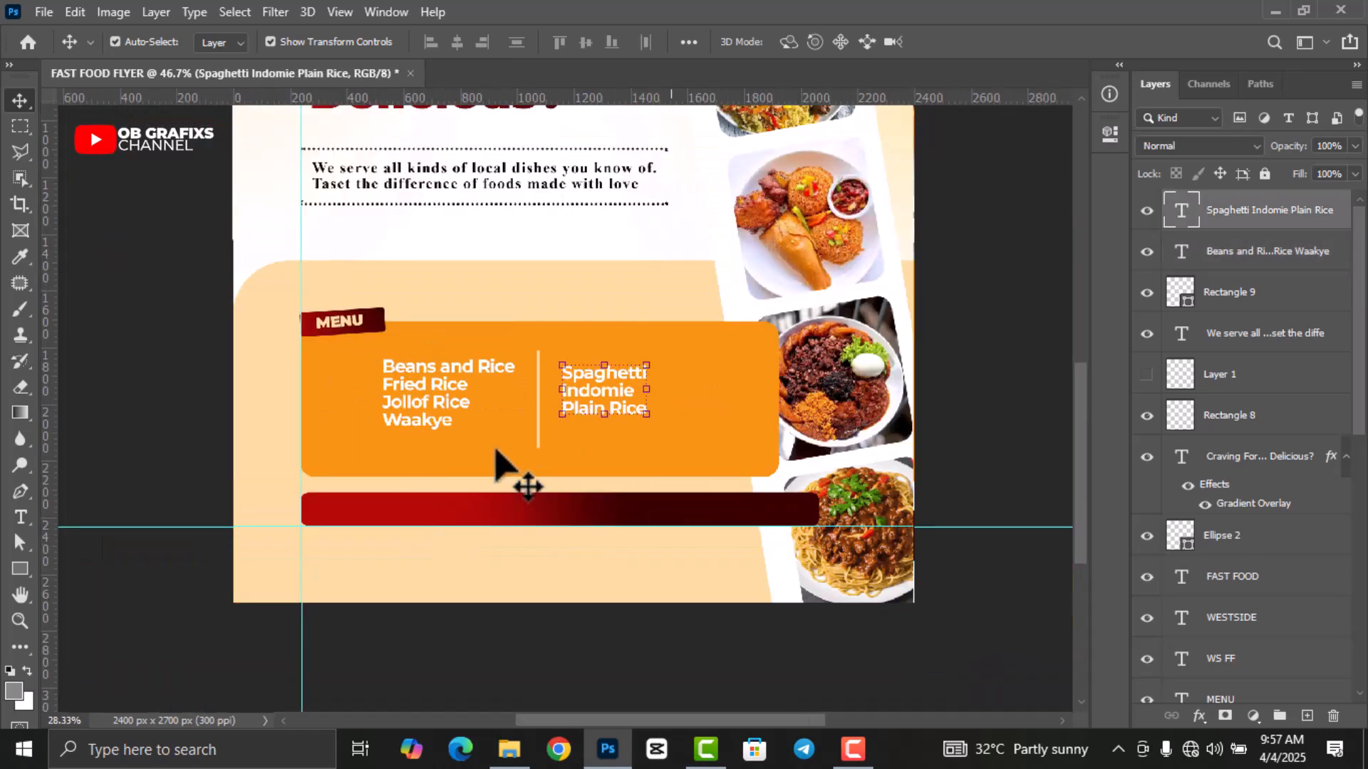
left_click(871, 479)
scroll(711, 595, "up", 2)
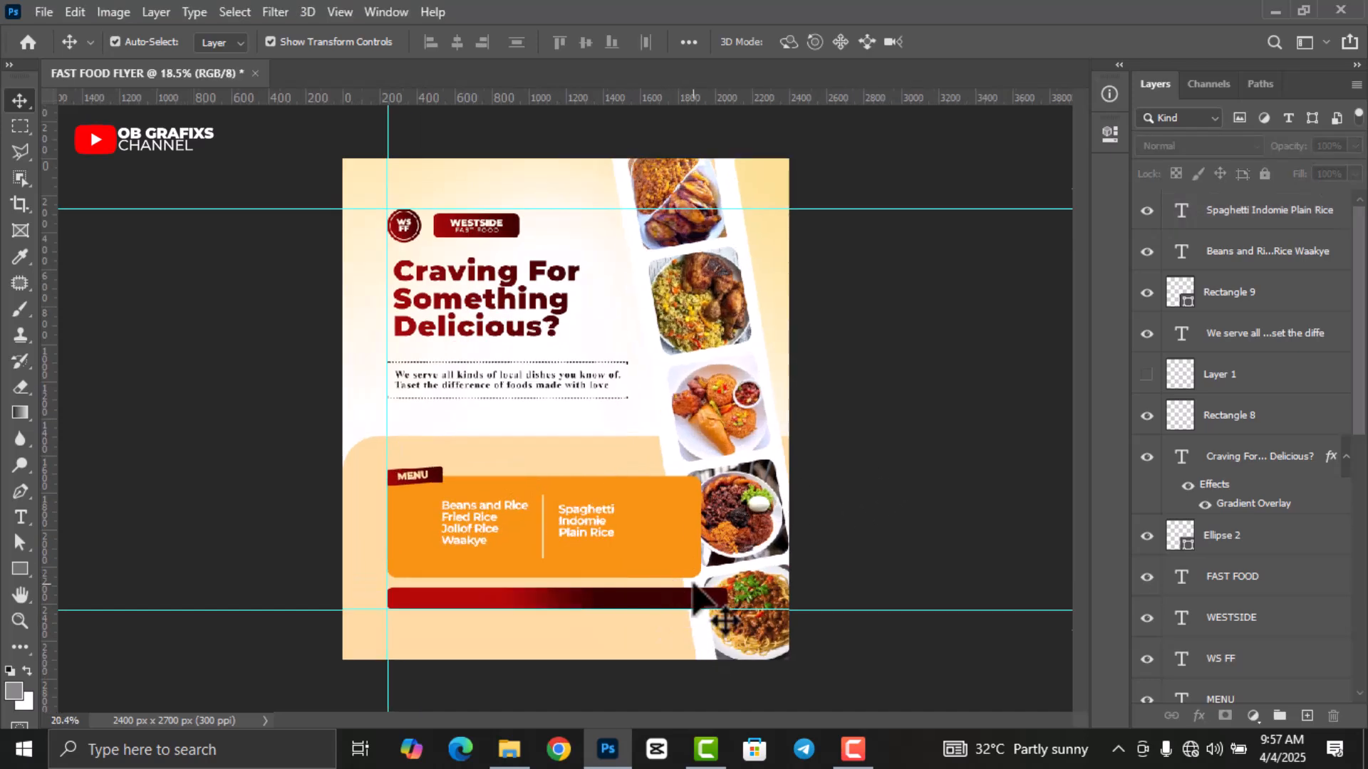
scroll(694, 588, "up", 1)
scroll(694, 584, "up", 1)
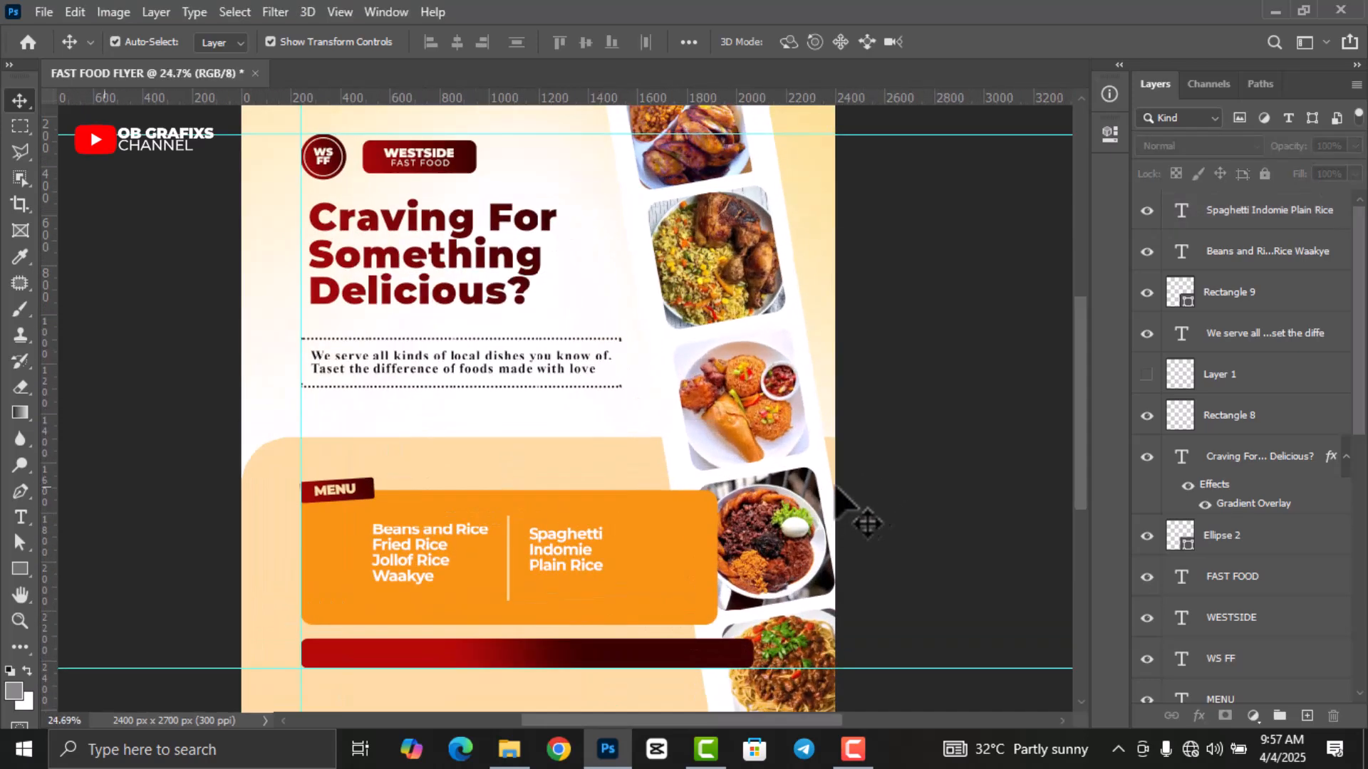
scroll(1077, 399, "down", 1)
scroll(1081, 427, "down", 3)
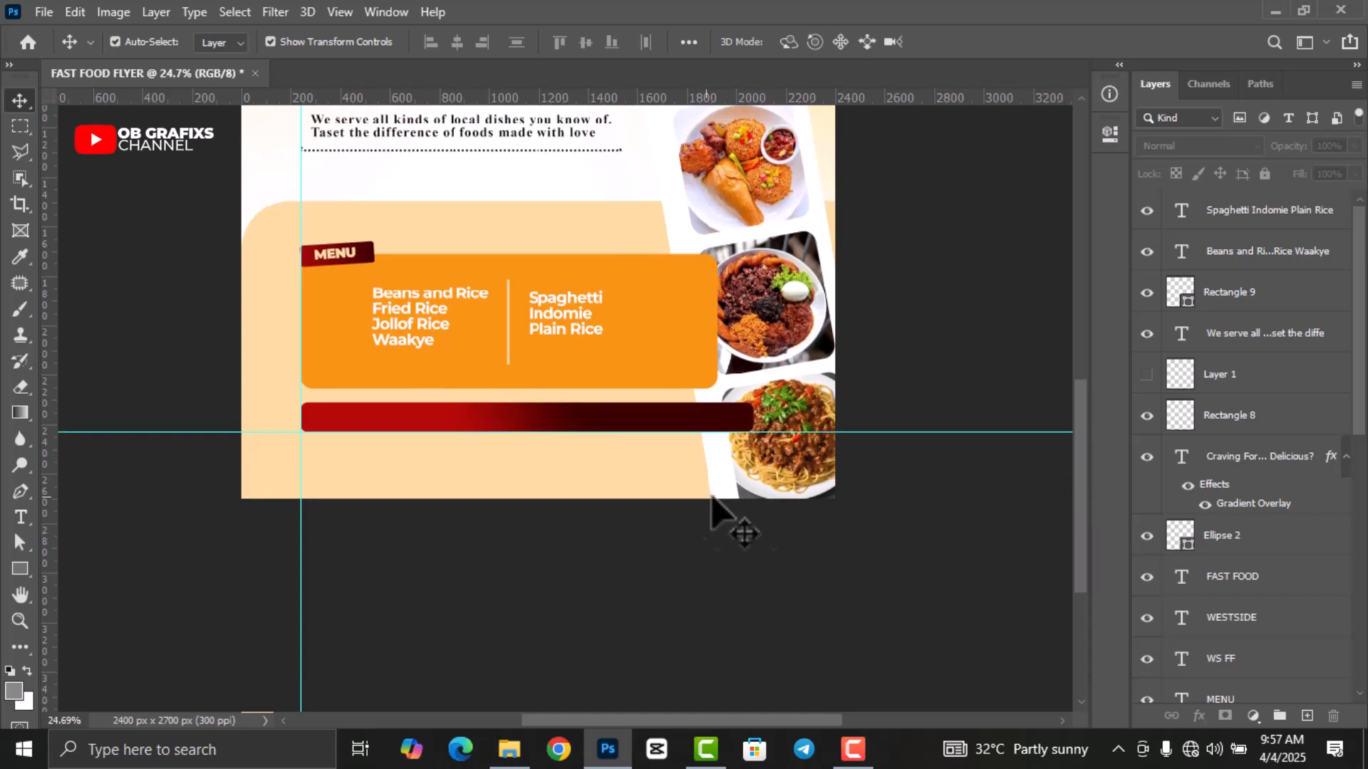
scroll(650, 525, "up", 1)
scroll(758, 511, "up", 1)
scroll(445, 417, "up", 3)
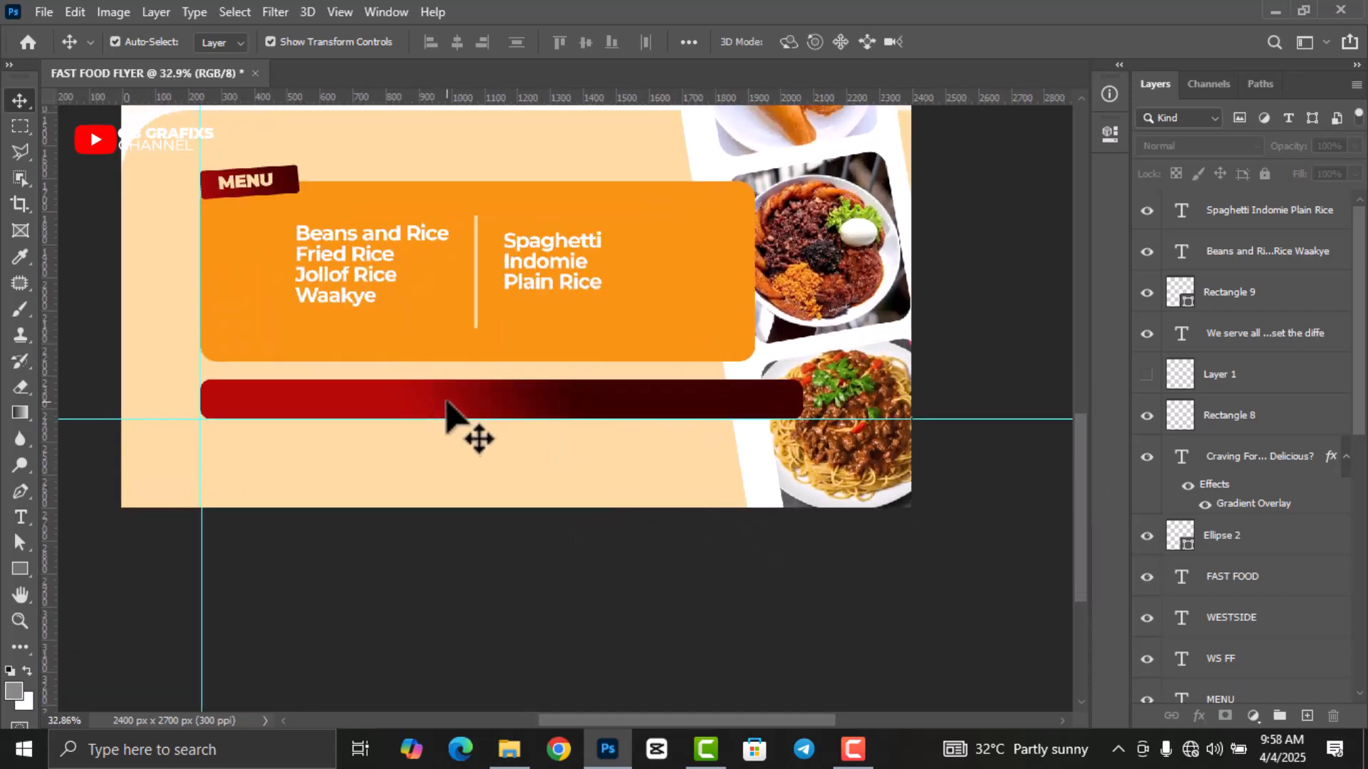
Type a white 'TEL:' line followed by the phone number on the left of the red bar.
key("t")
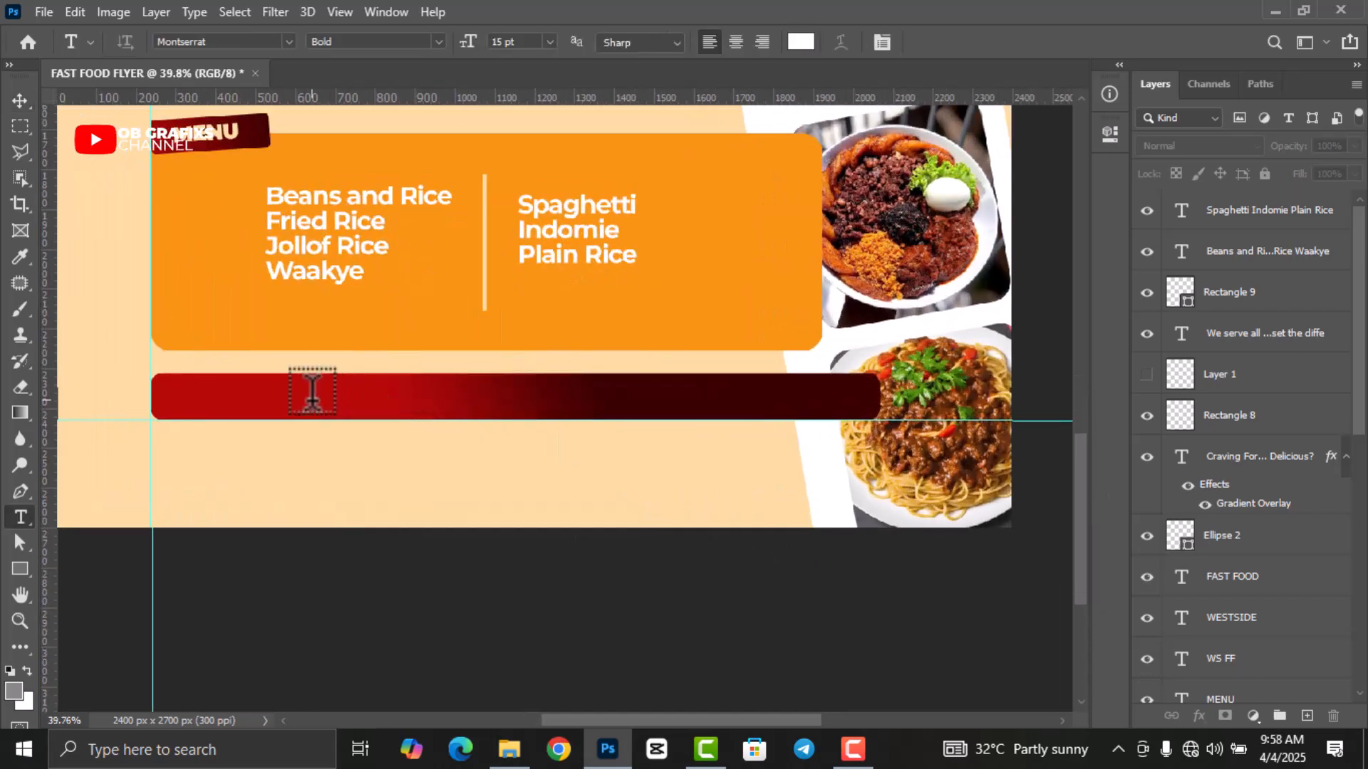
left_click(308, 391)
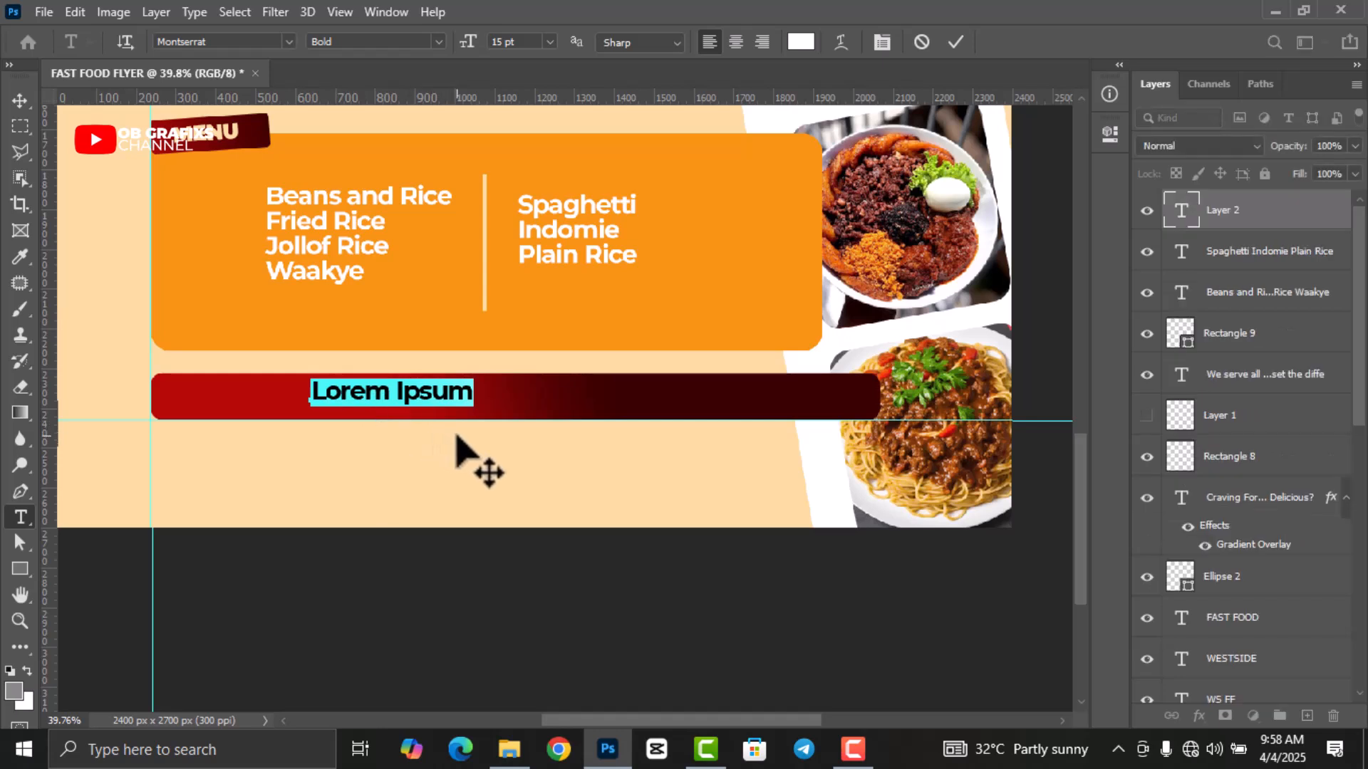
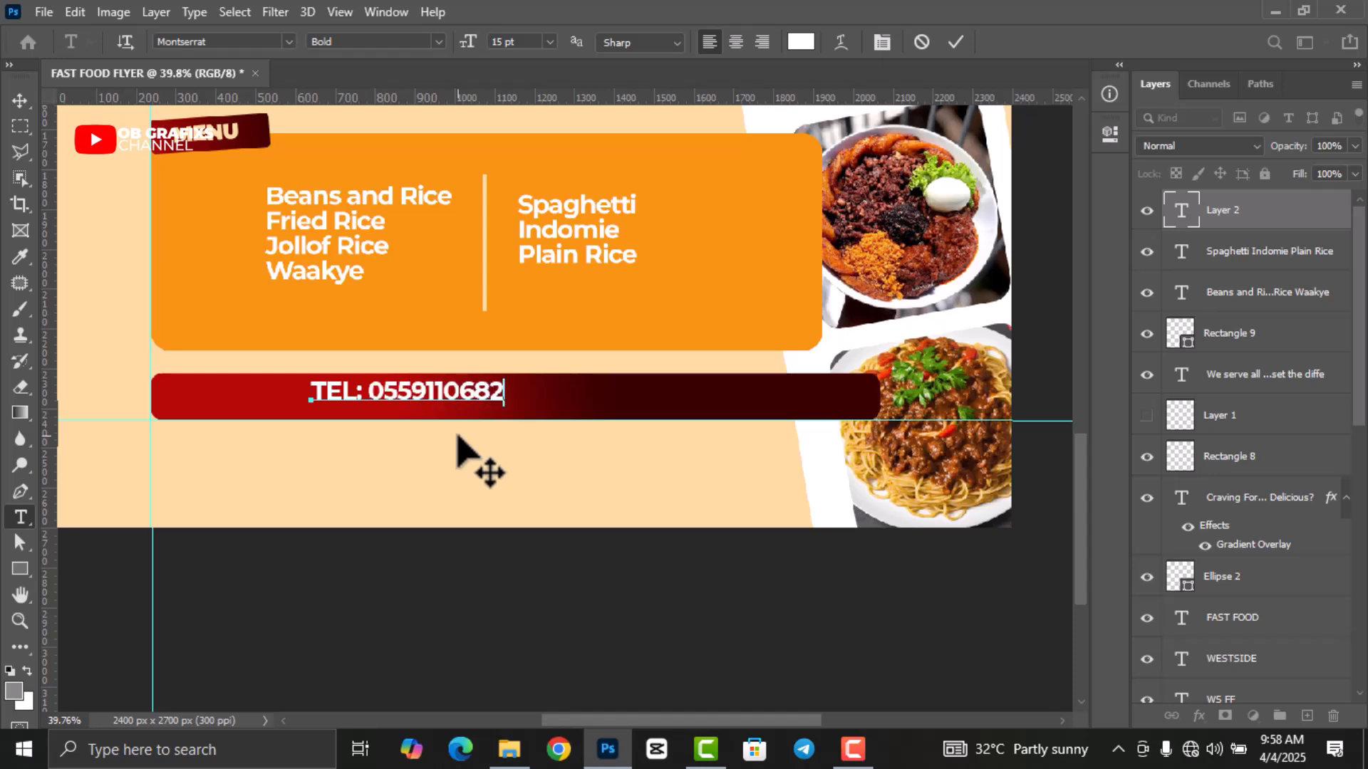
left_click(957, 43)
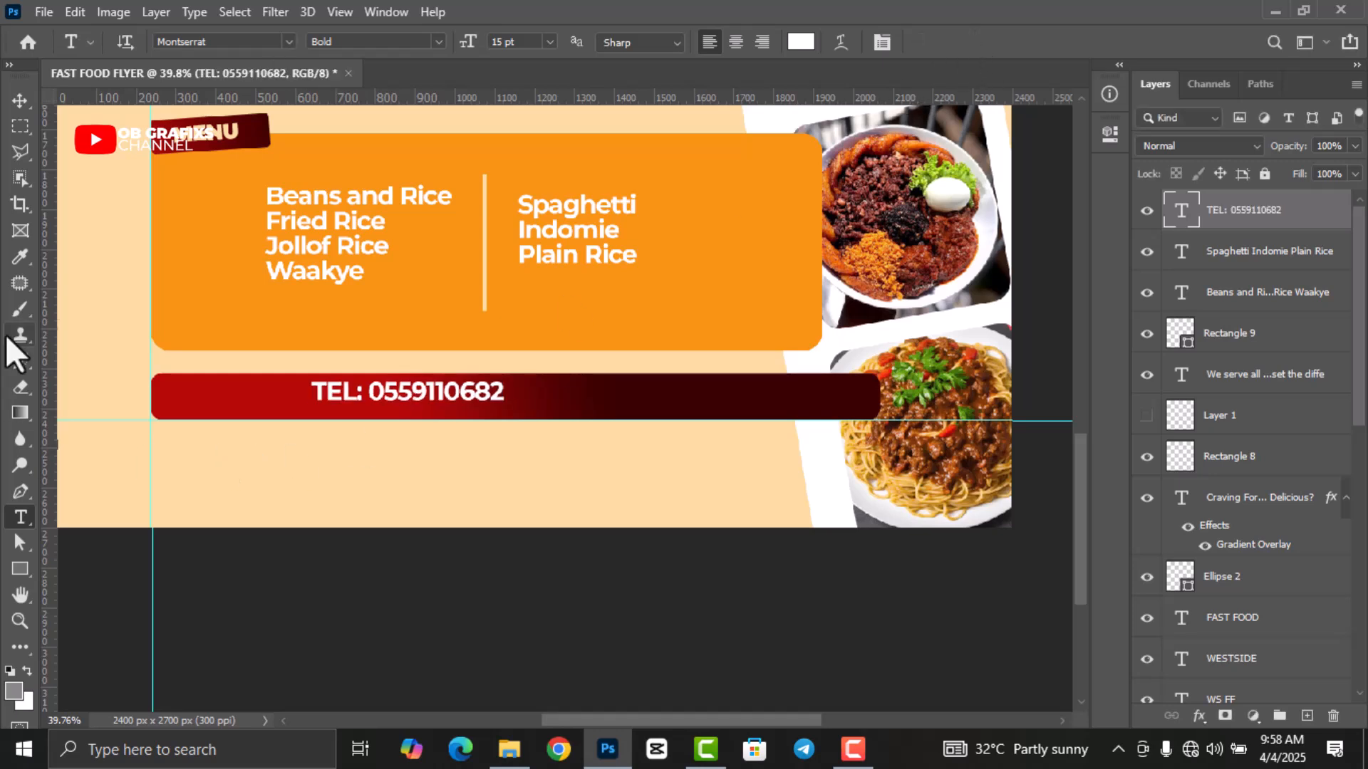
left_click(20, 100)
scroll(360, 467, "up", 1)
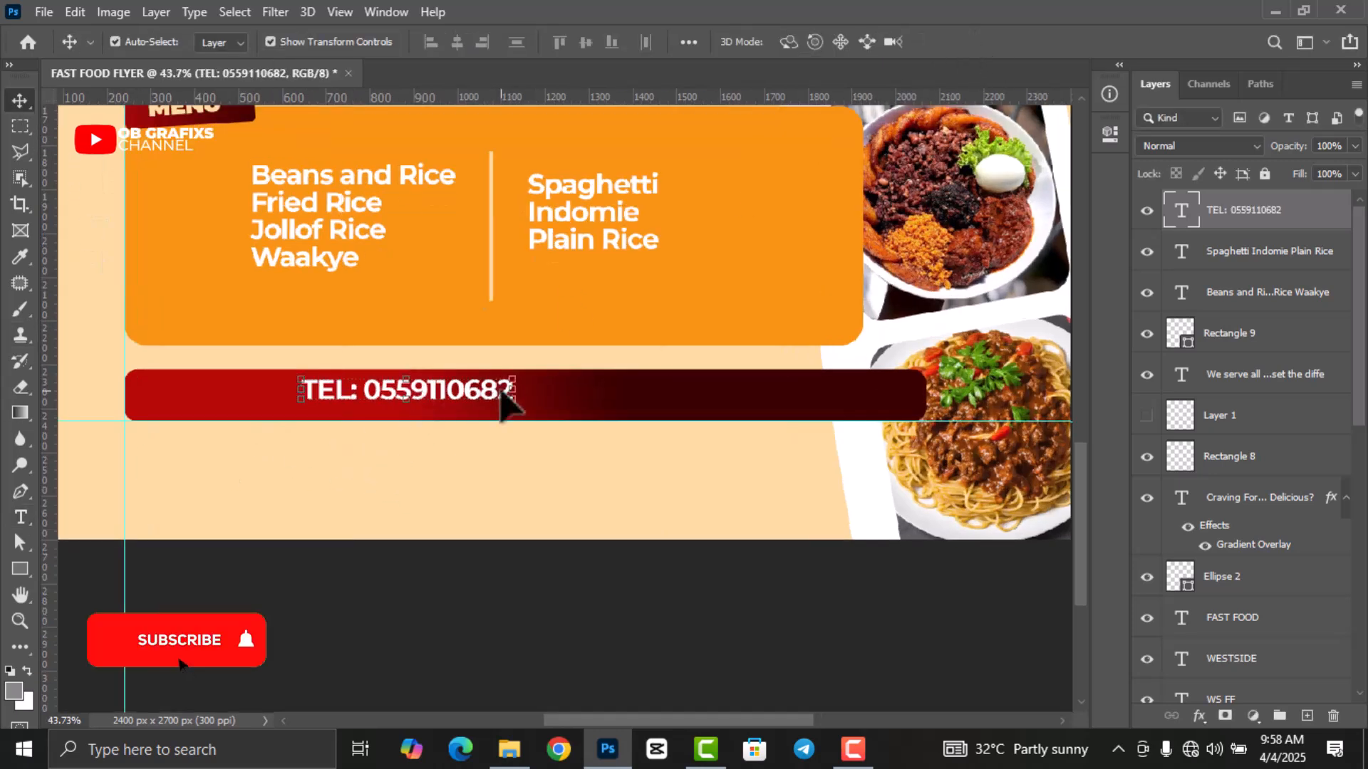
Move the TEL line left along the red bar and enlarge it to 16 pt.
left_click_drag(498, 406, 371, 409)
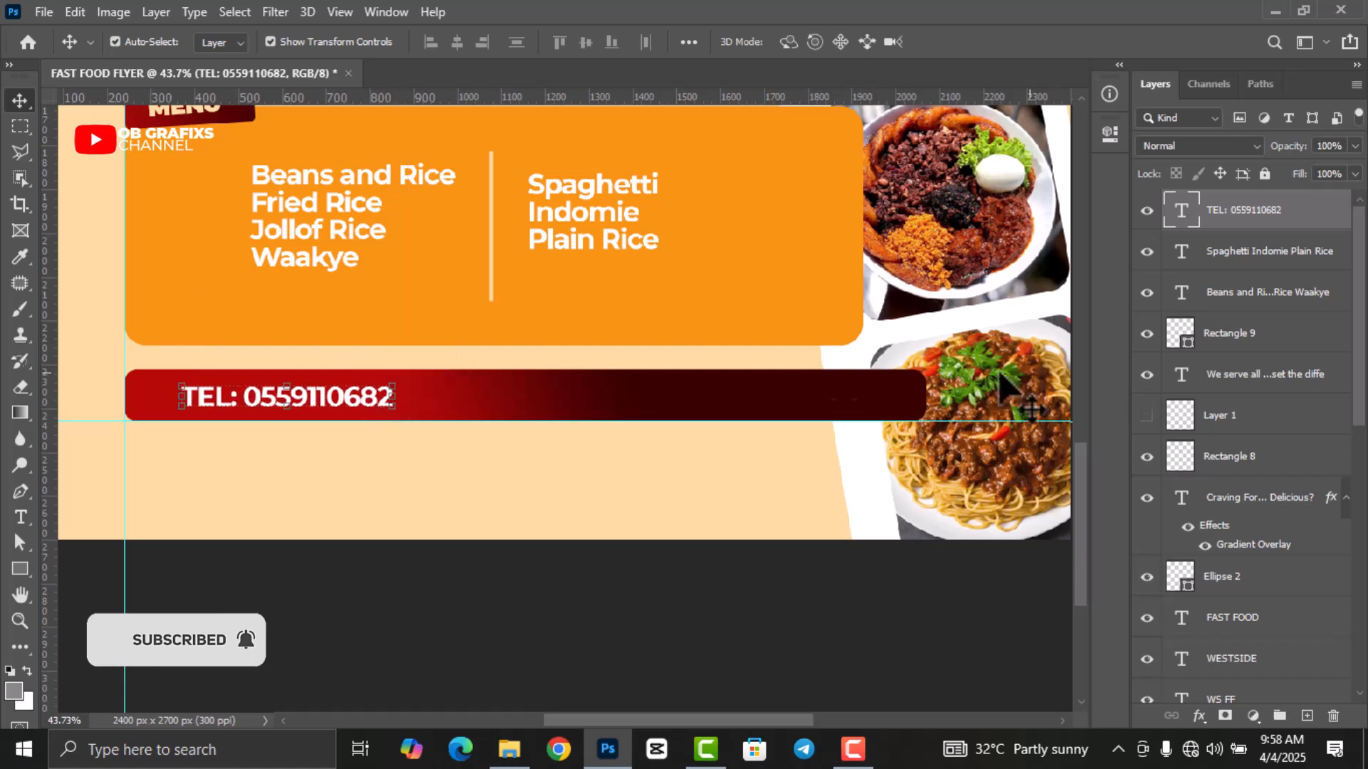
double_click(1181, 209)
left_click(1111, 135)
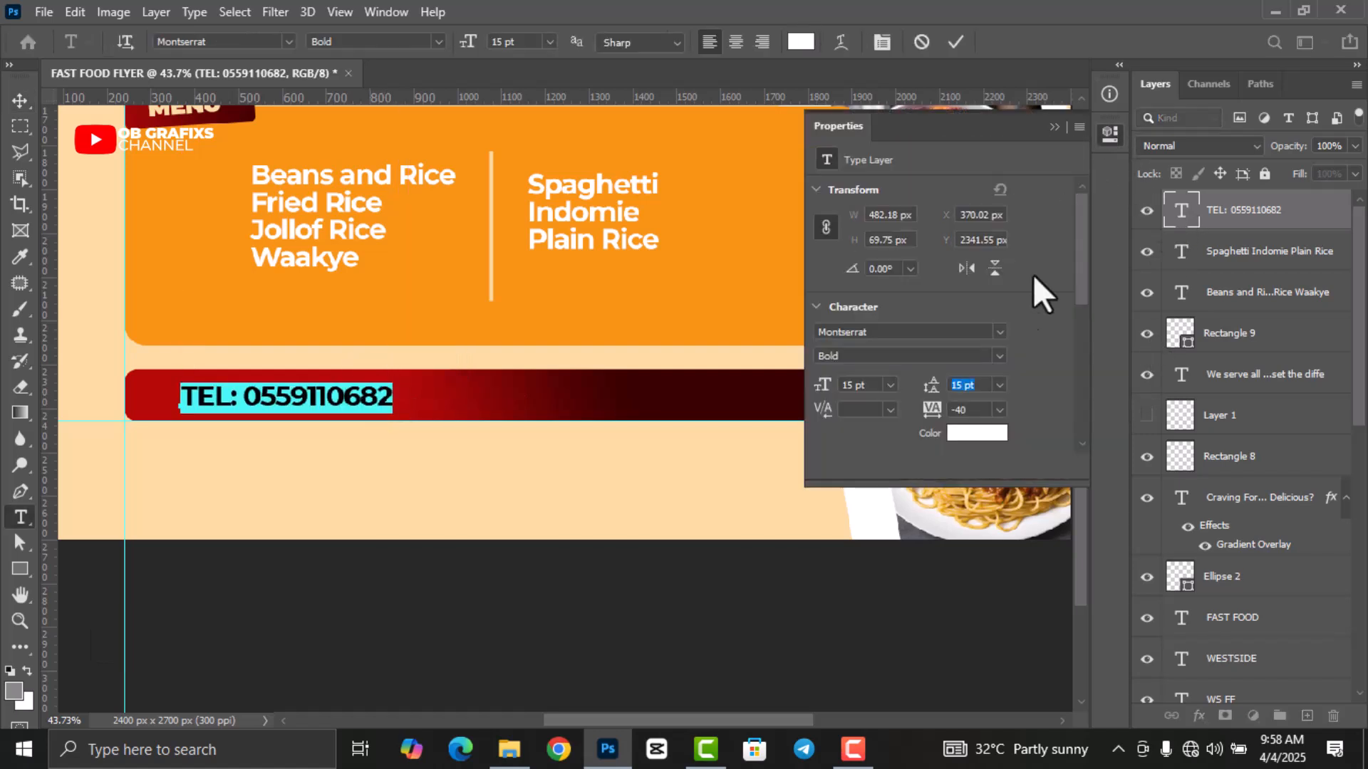
left_click(999, 354)
left_click(908, 631)
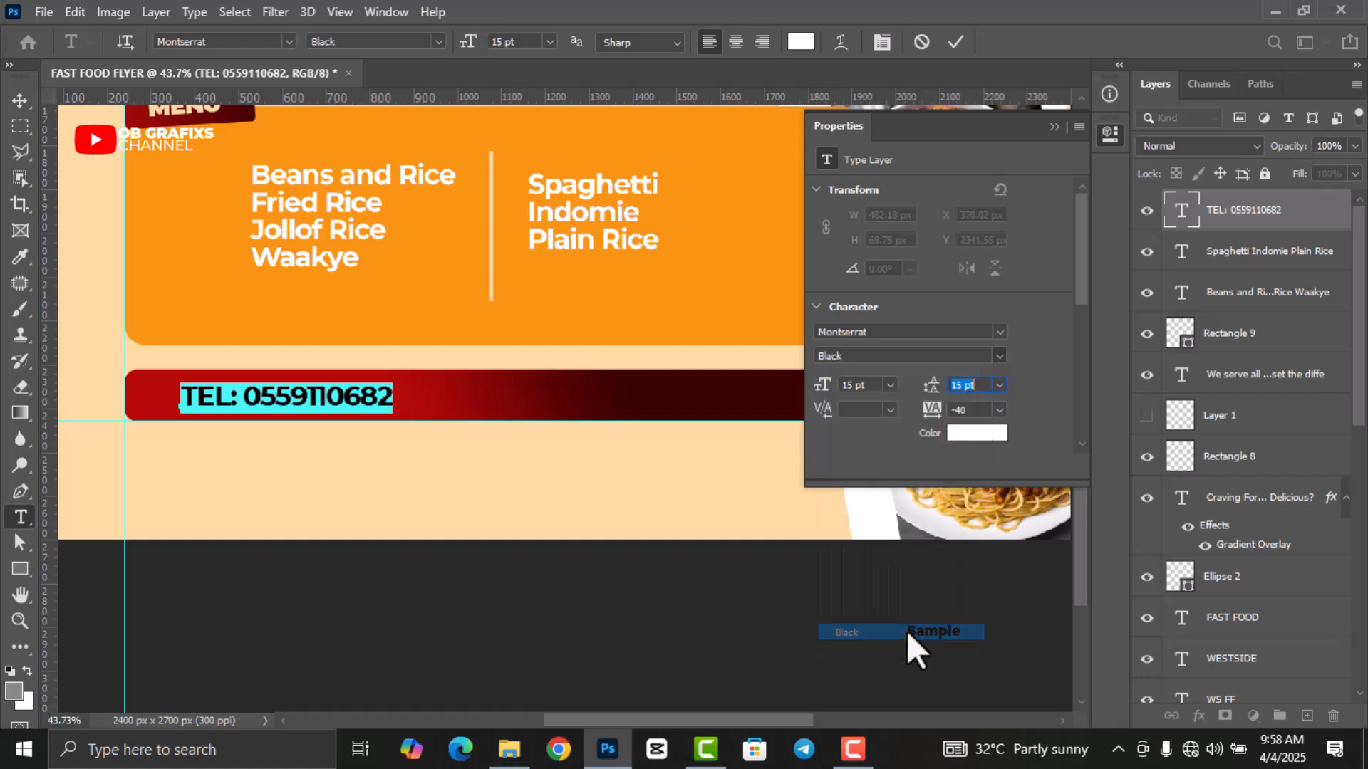
left_click(827, 386)
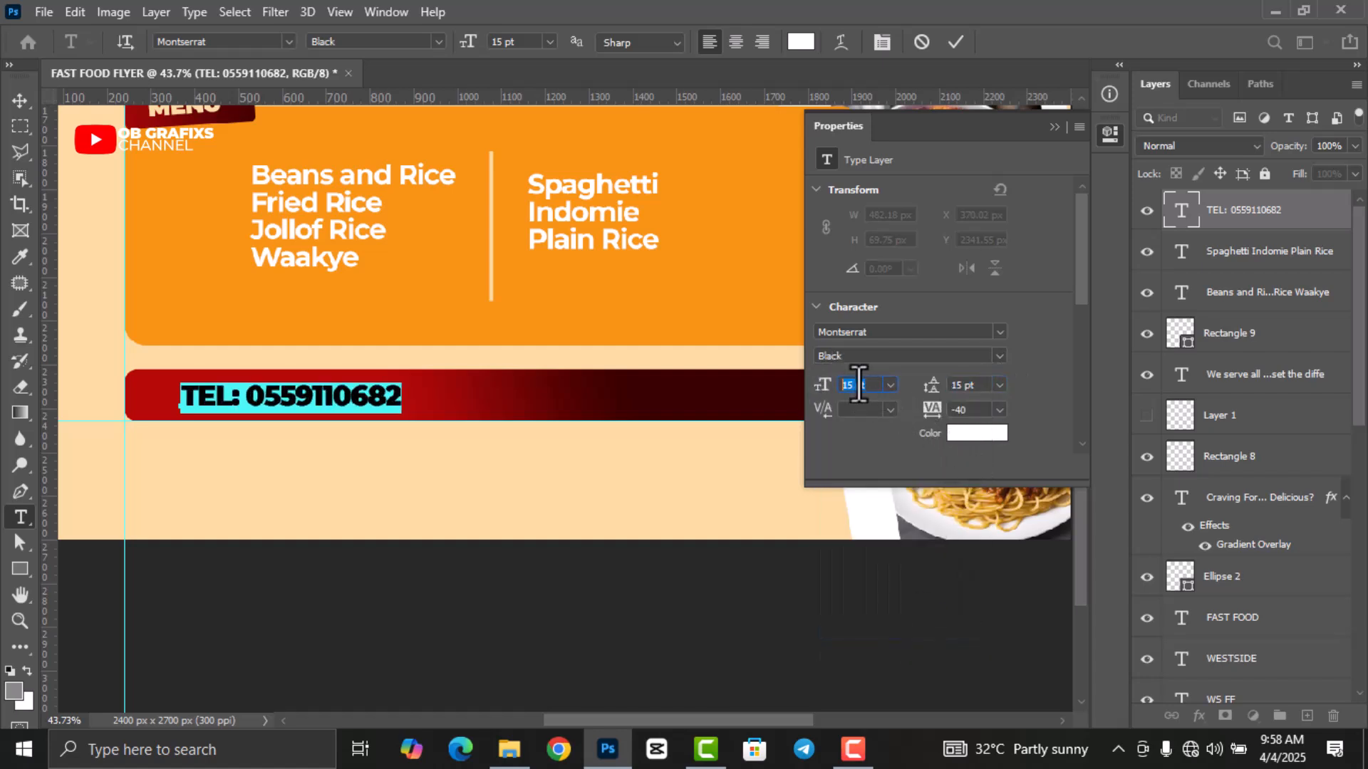
key("Up")
left_click(957, 44)
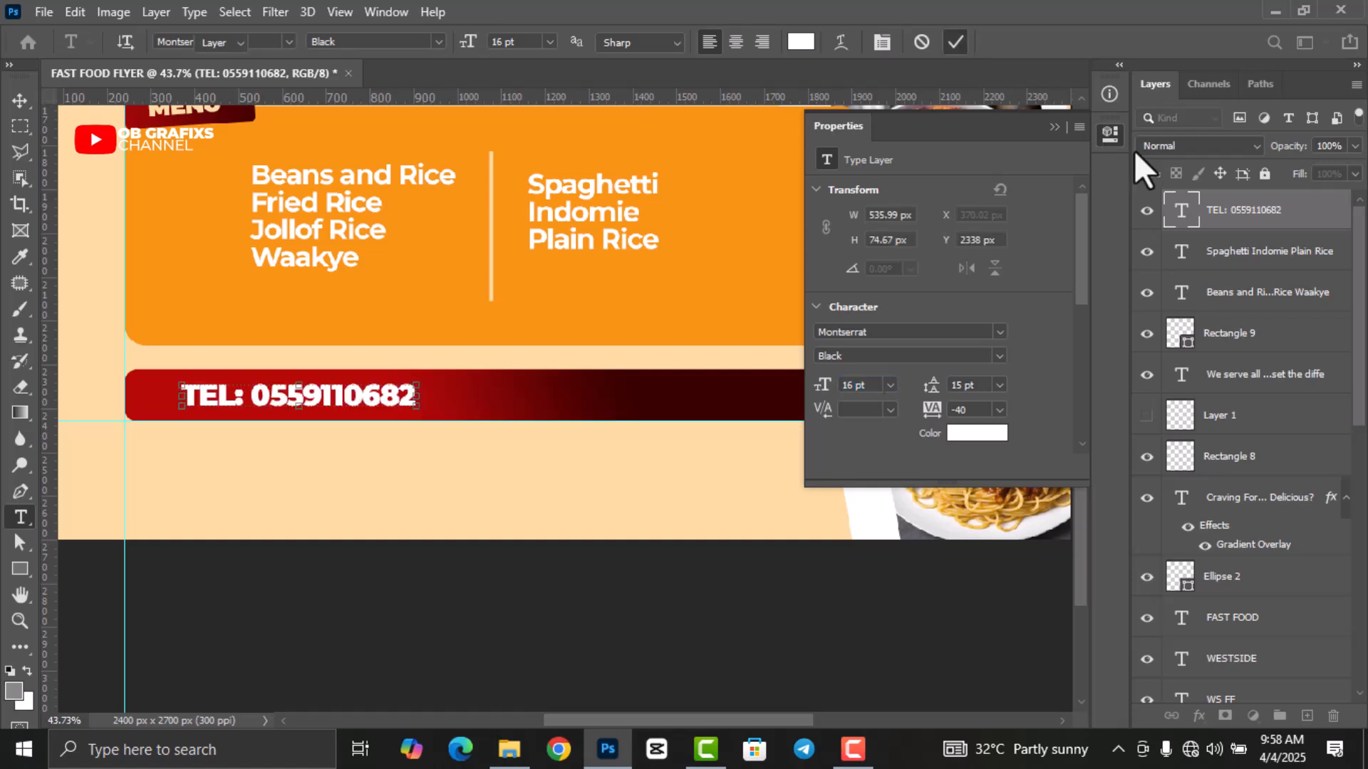
left_click(1111, 134)
key("v")
Nudge the TEL line up about 10 px and set its weight back to Bold.
left_click(547, 651)
left_click_drag(370, 411, 370, 407)
key("Return")
left_click(1111, 134)
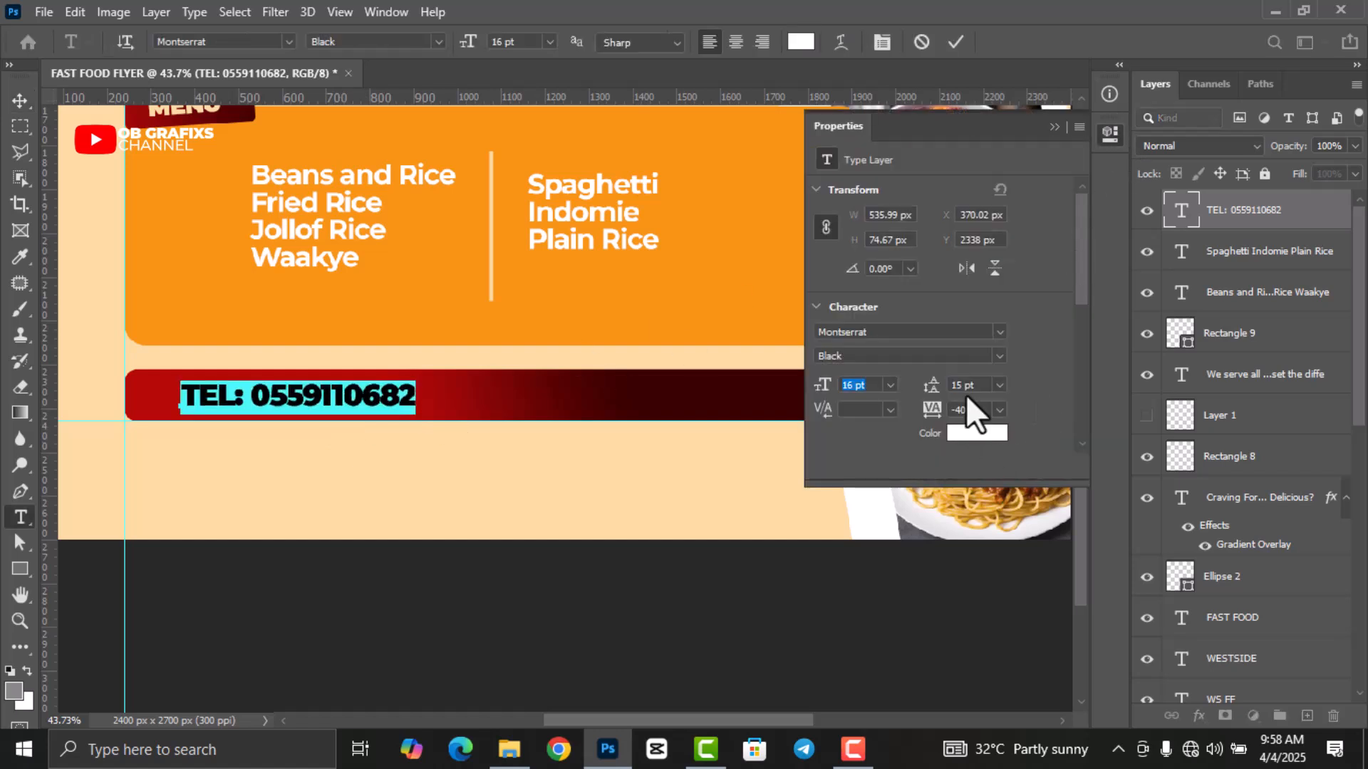
left_click(999, 356)
left_click(918, 568)
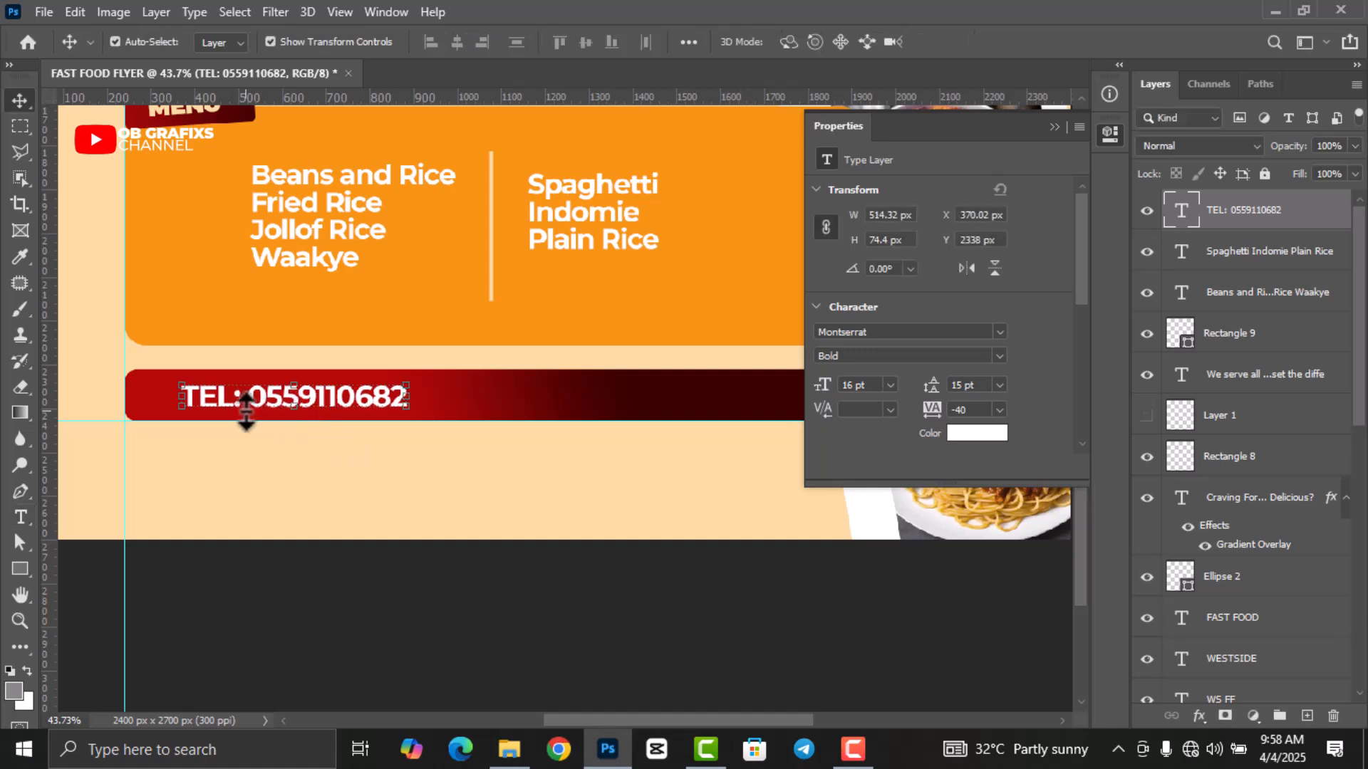
Make just the 'TEL:' label Montserrat Black in orange #f89412 sampled from the menu box.
key("t")
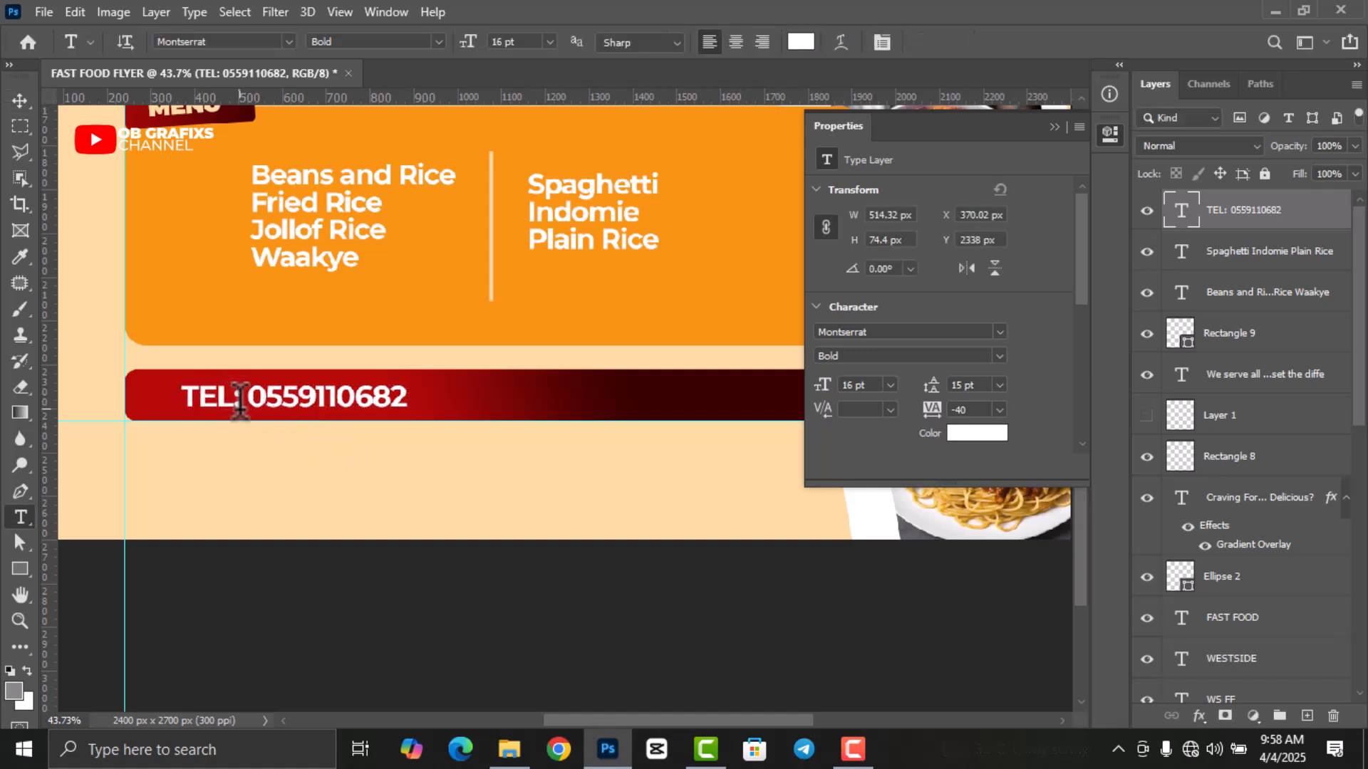
left_click_drag(228, 395, 182, 393)
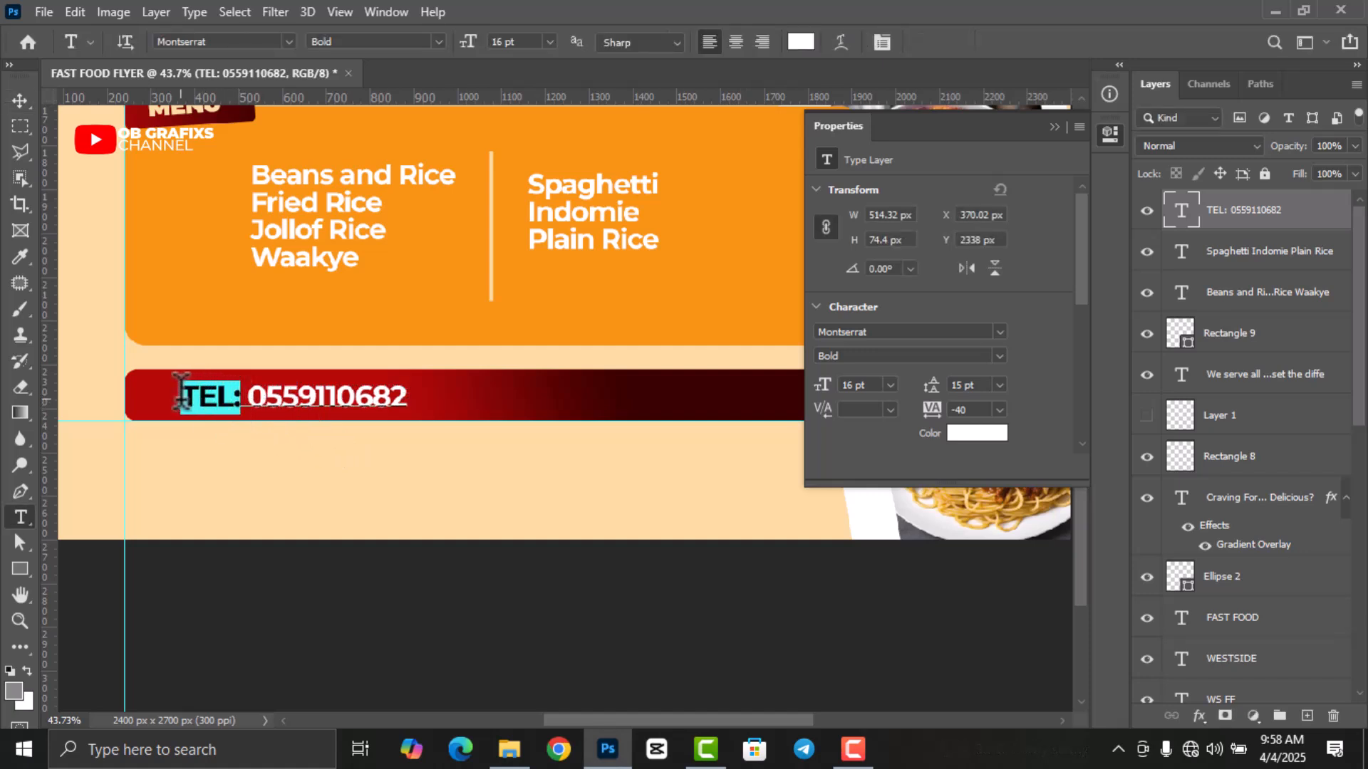
left_click(999, 356)
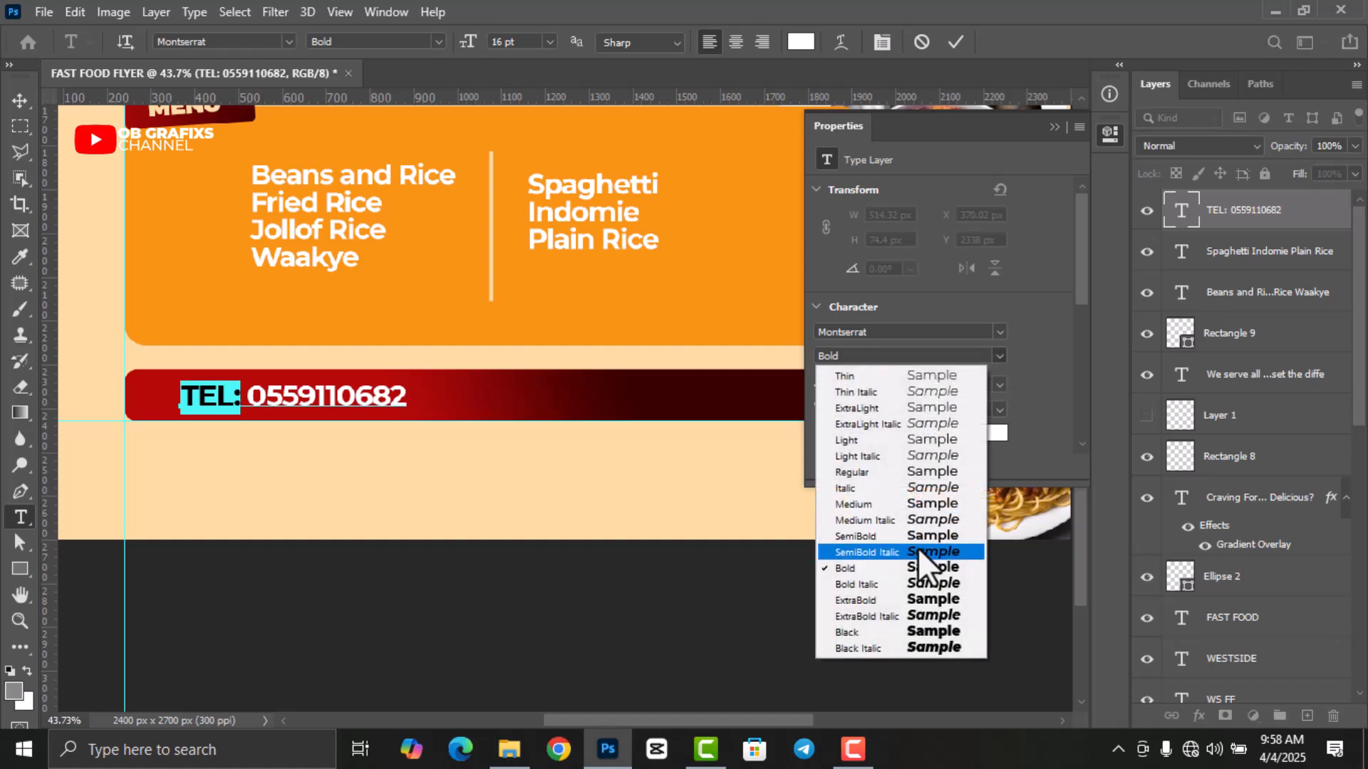
left_click(913, 632)
left_click(981, 433)
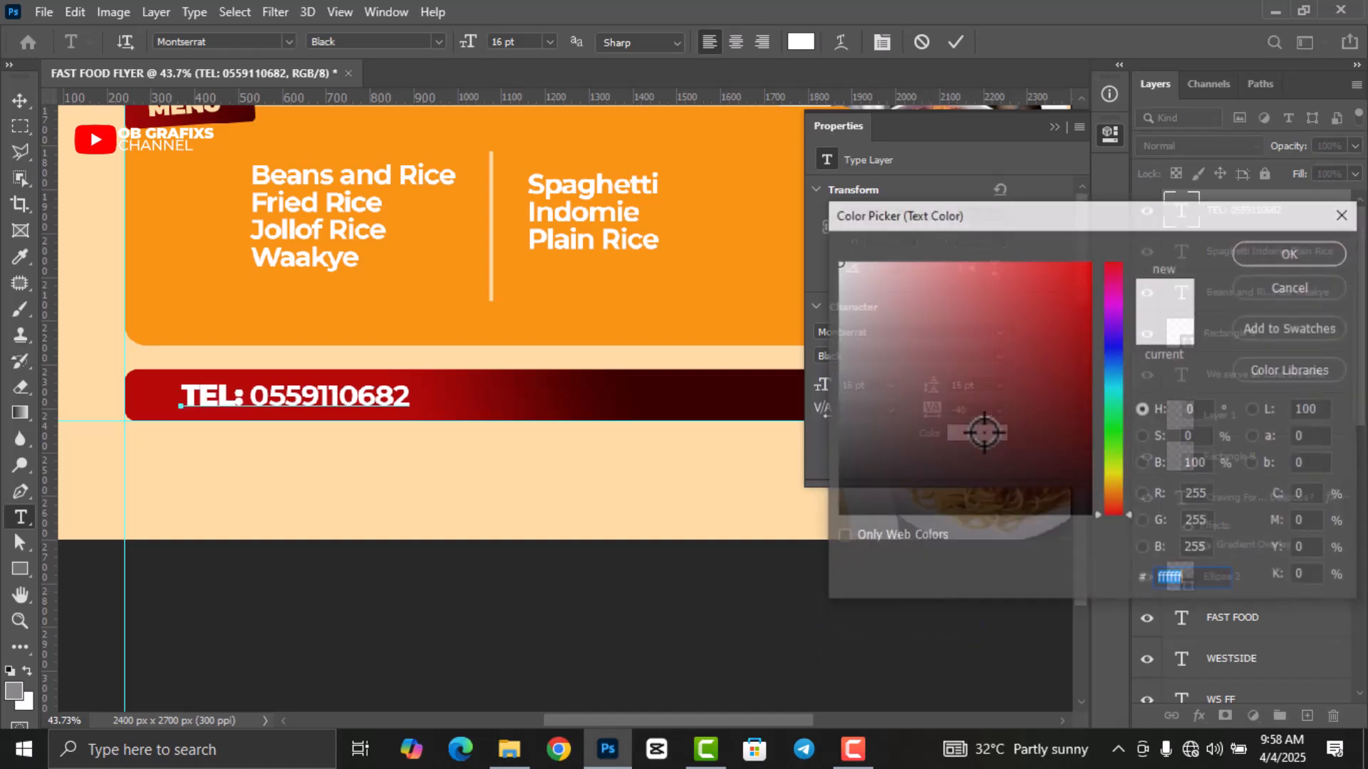
left_click(645, 306)
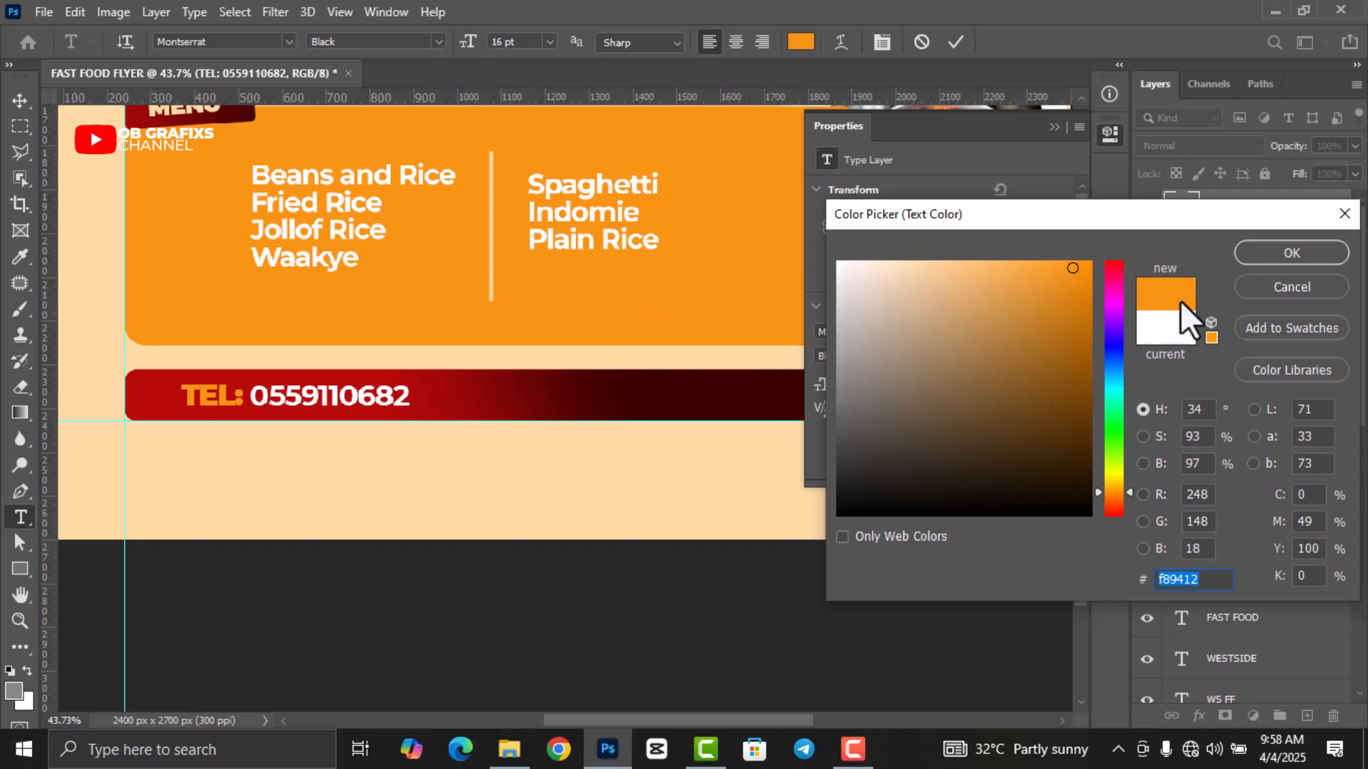
left_click(1278, 257)
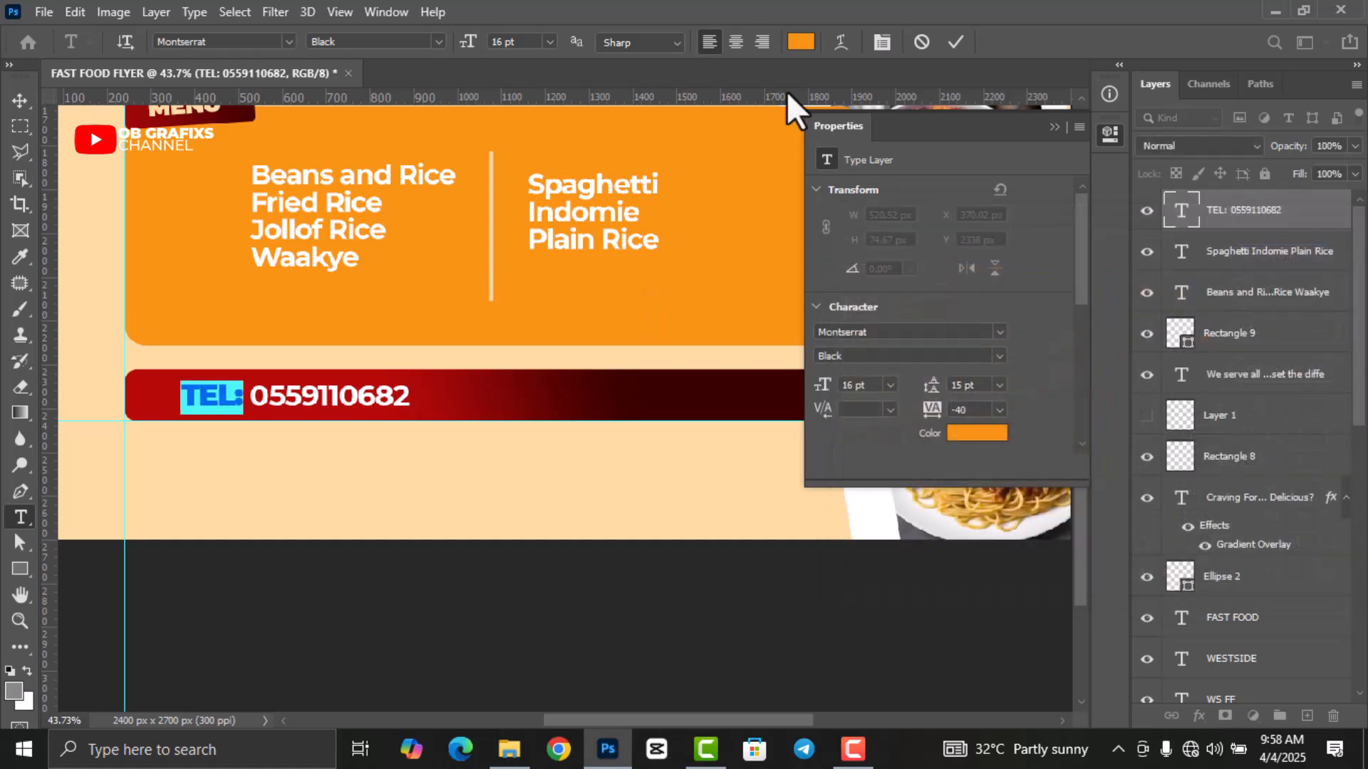
left_click(955, 42)
left_click(1110, 134)
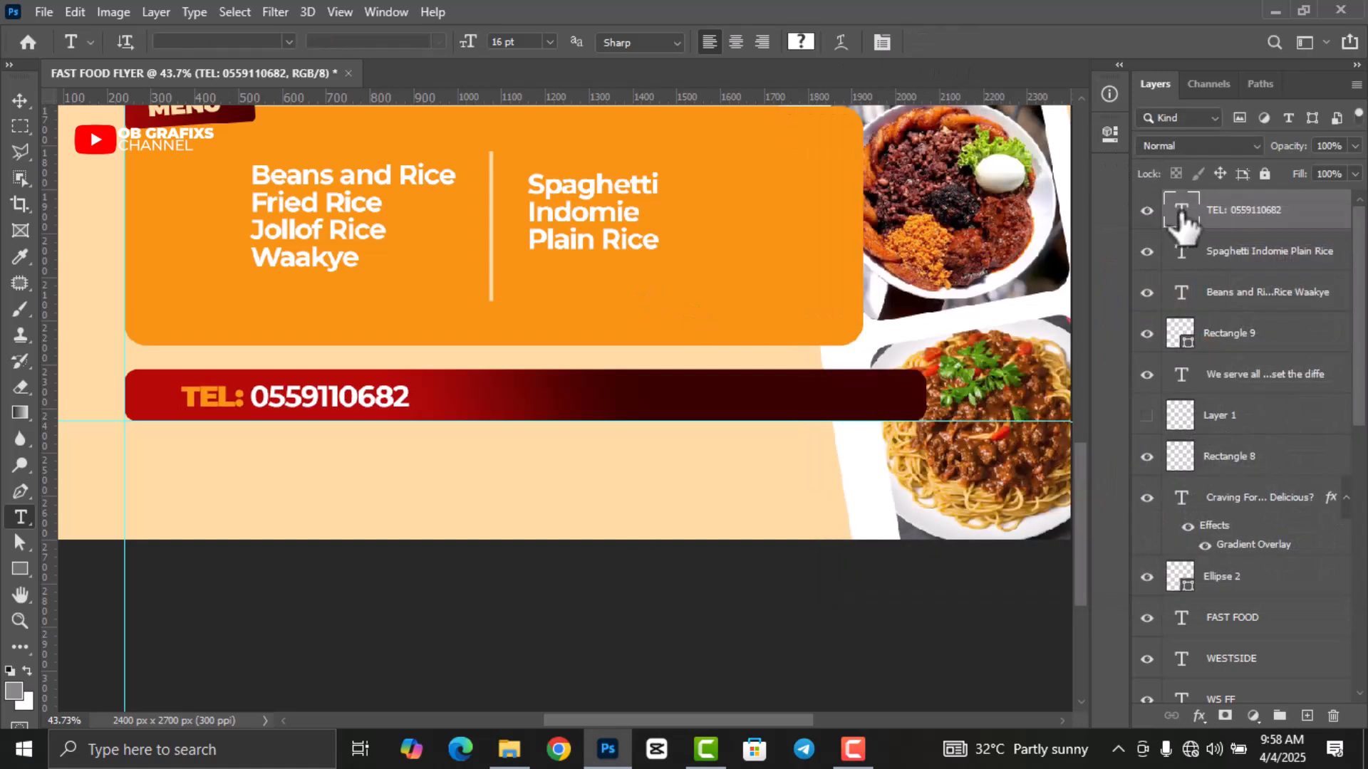
Duplicate the TEL line and move the copy to the right half of the red bar.
left_click(20, 101)
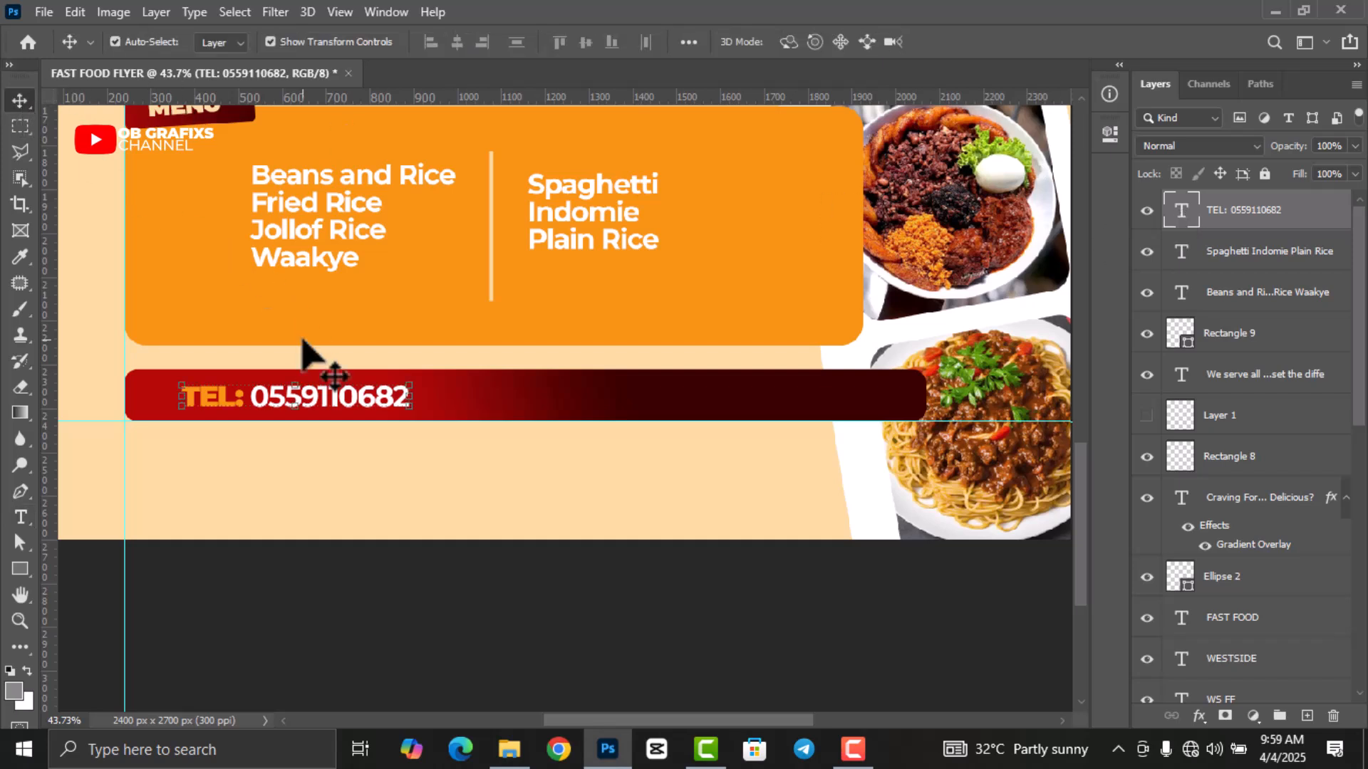
key("ctrl+j")
left_click_drag(324, 409, 634, 411)
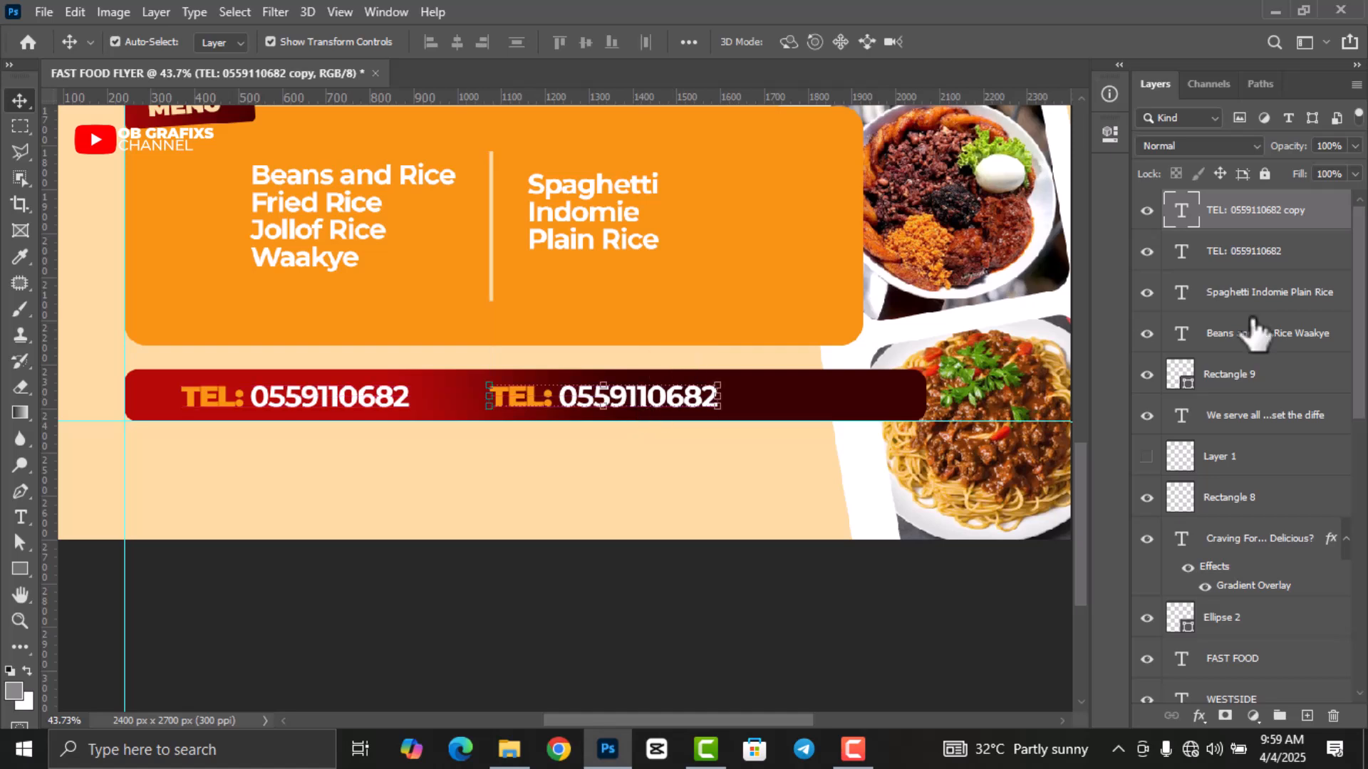
Retype the copy to read 'LOC: AGONA SWEDRU' and commit it.
key("t")
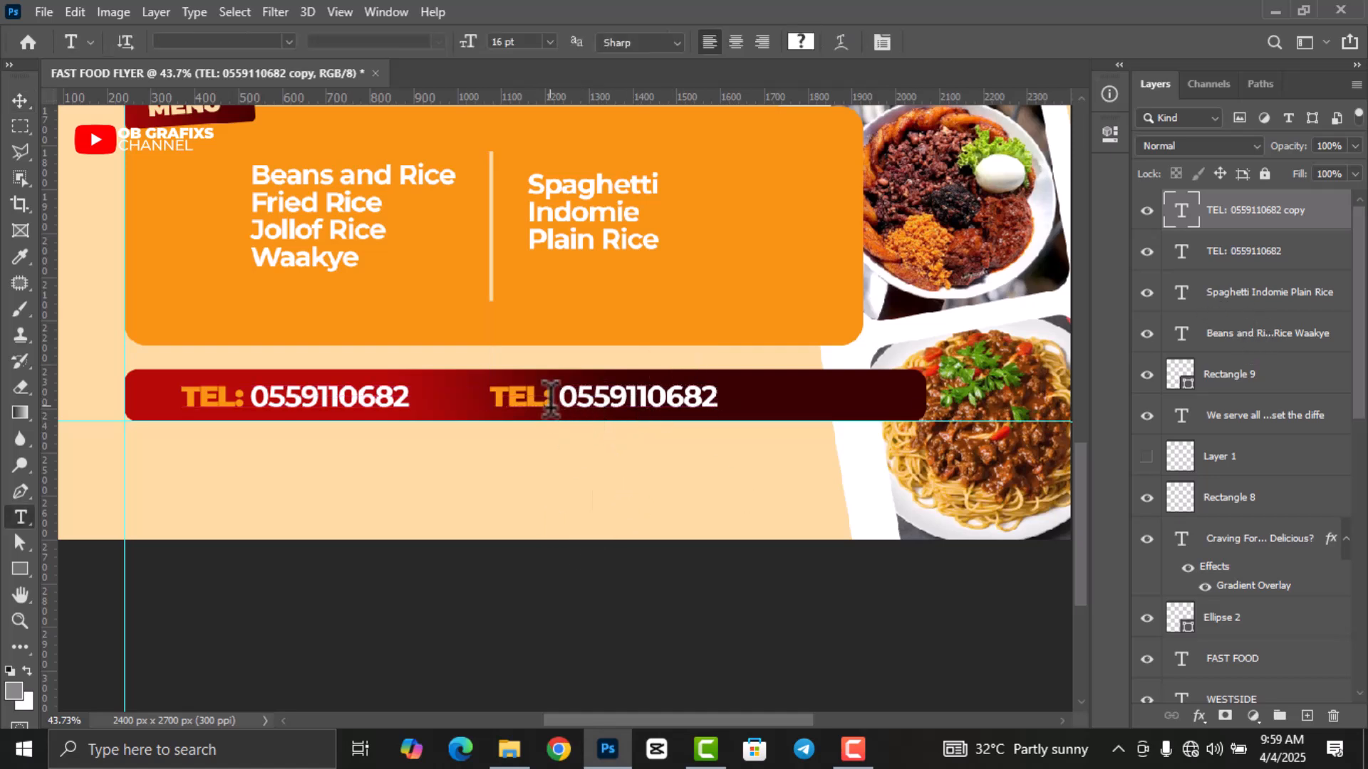
left_click_drag(548, 391, 501, 392)
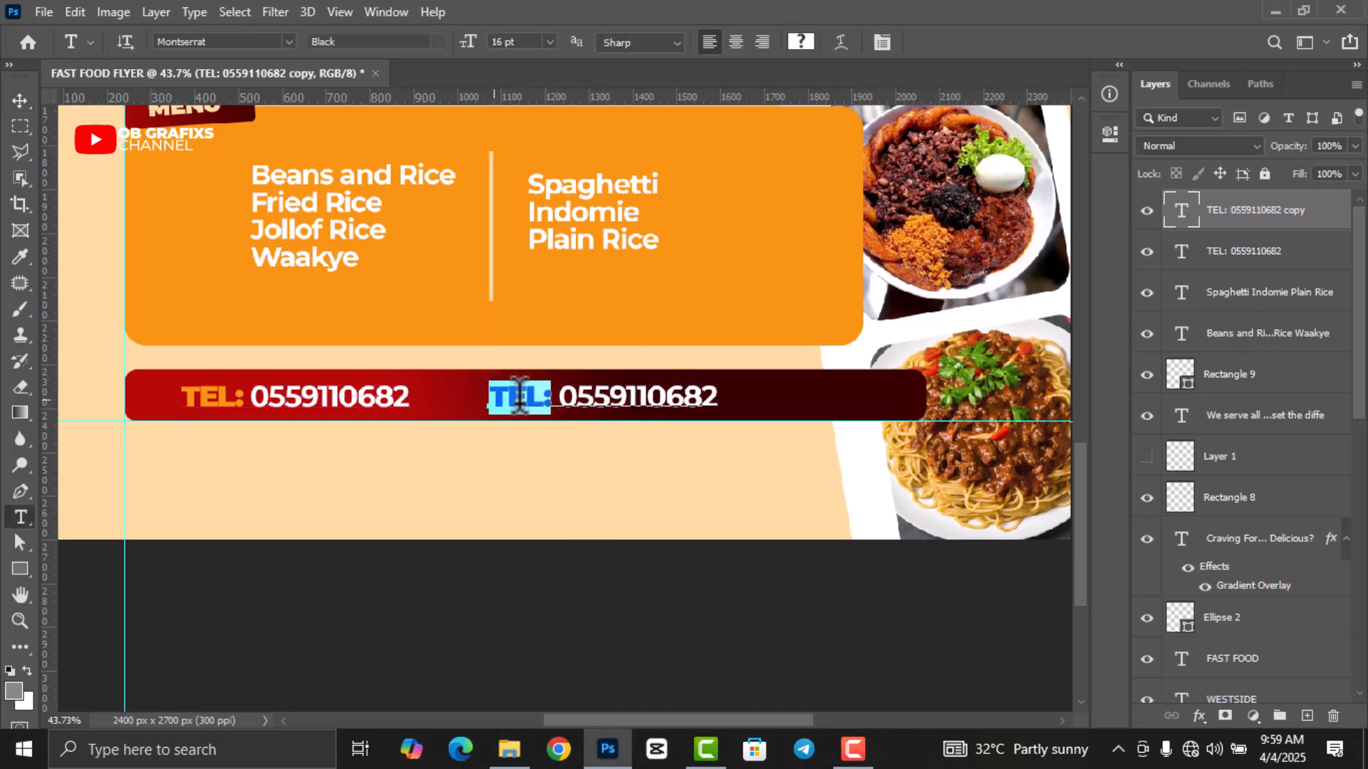
type("LOC")
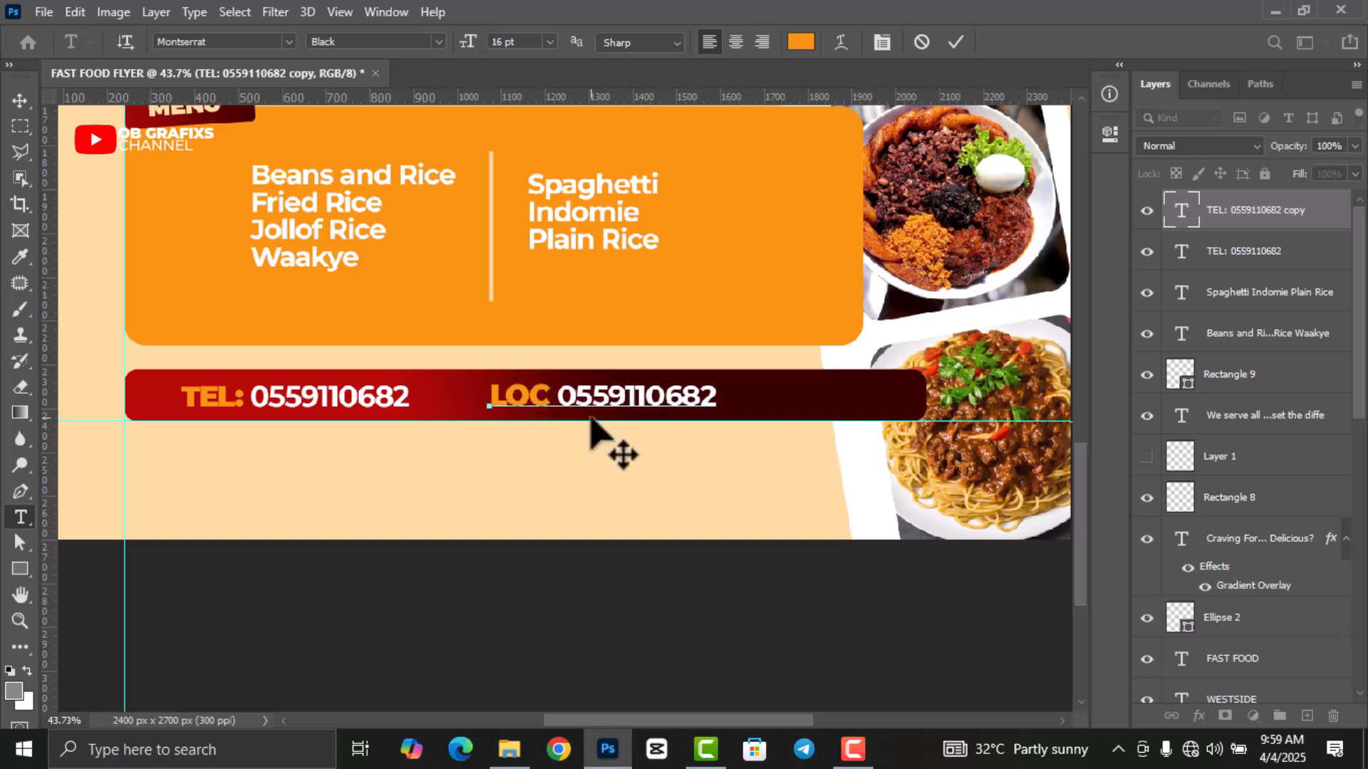
type(":")
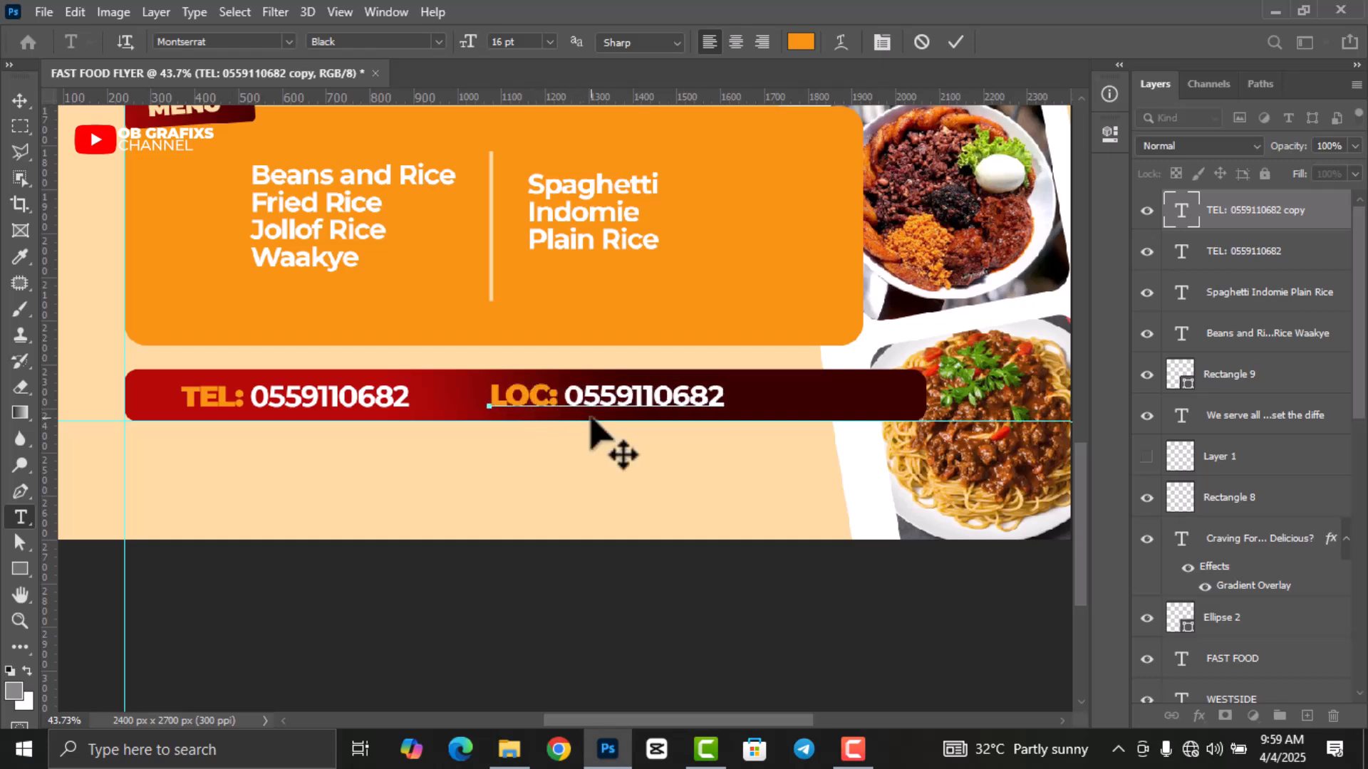
left_click(722, 395)
key("BackSpace")
key("BackSpace")
key("BackSpace")
key("BackSpace")
key("BackSpace")
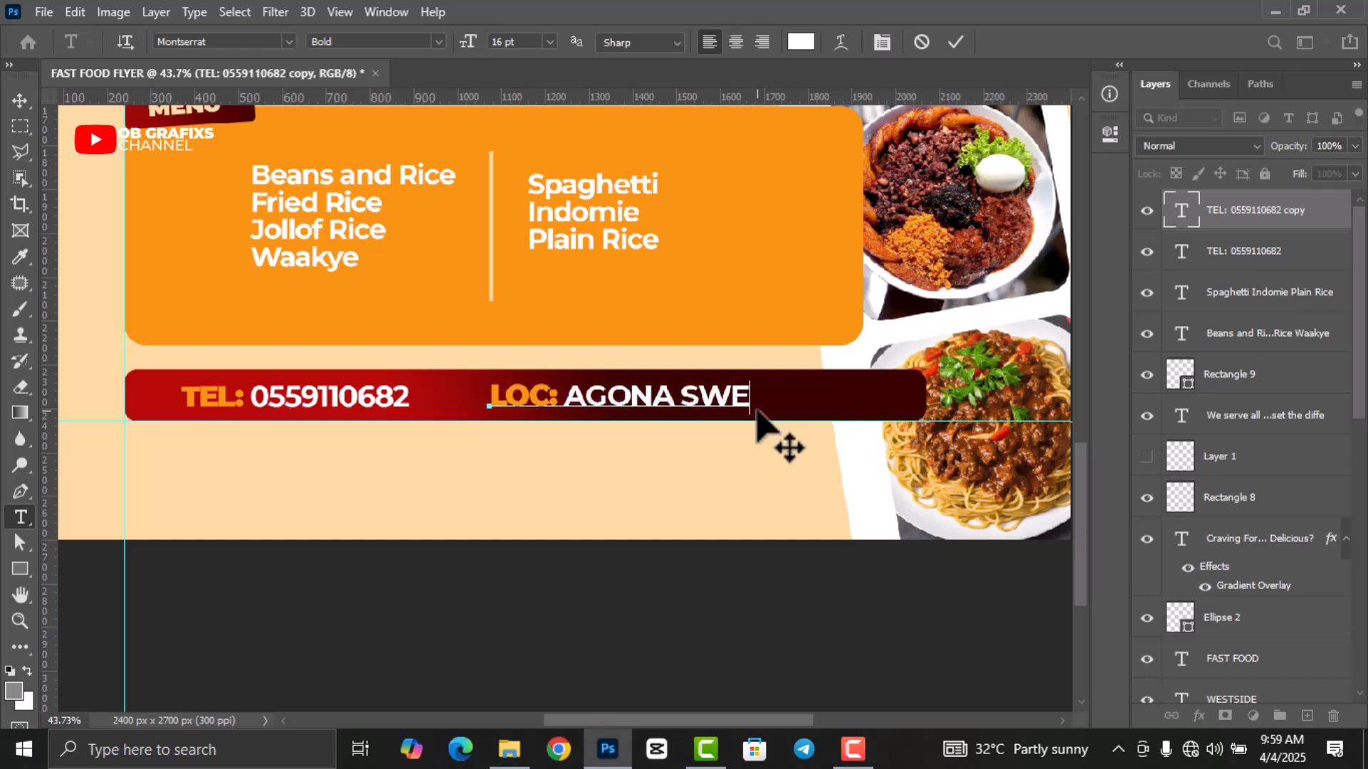
left_click(956, 41)
left_click(20, 100)
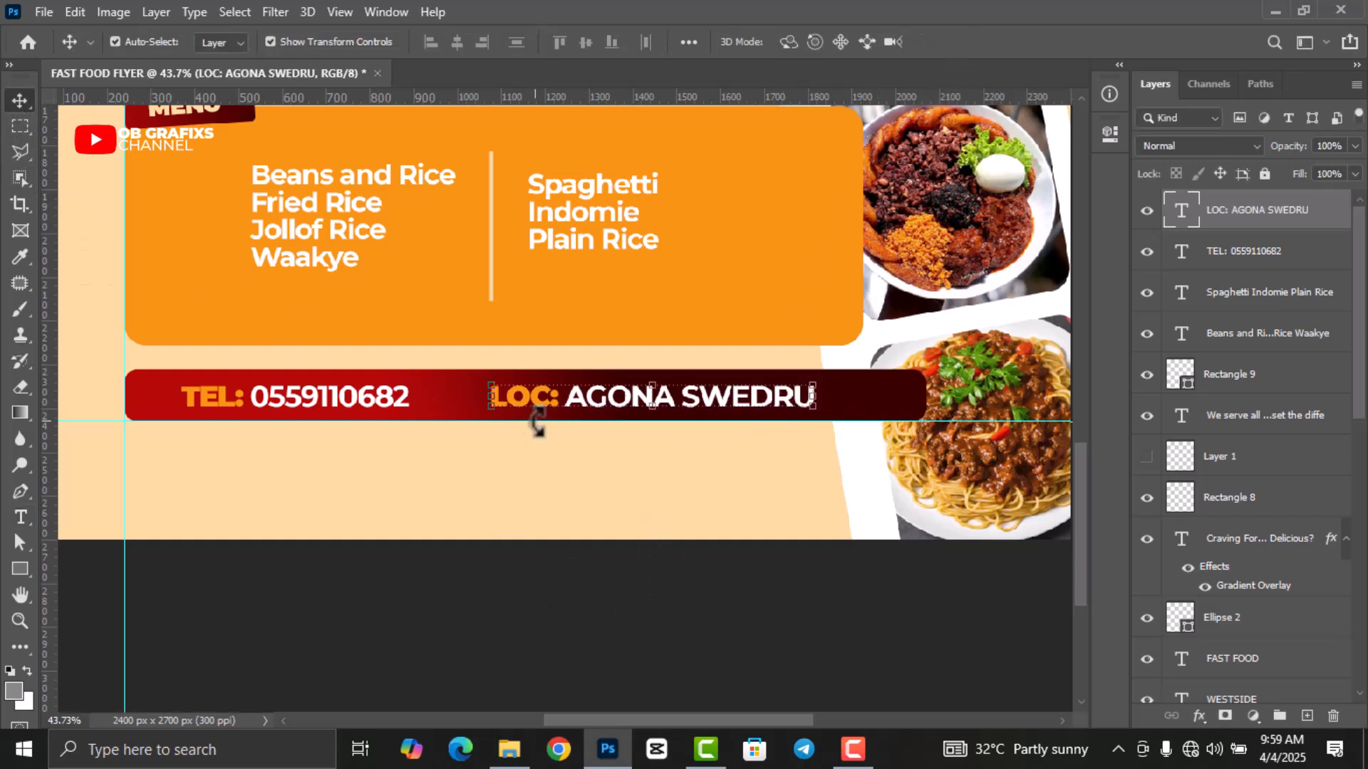
Stretch the red contact bar upward to make it taller.
left_click(891, 412)
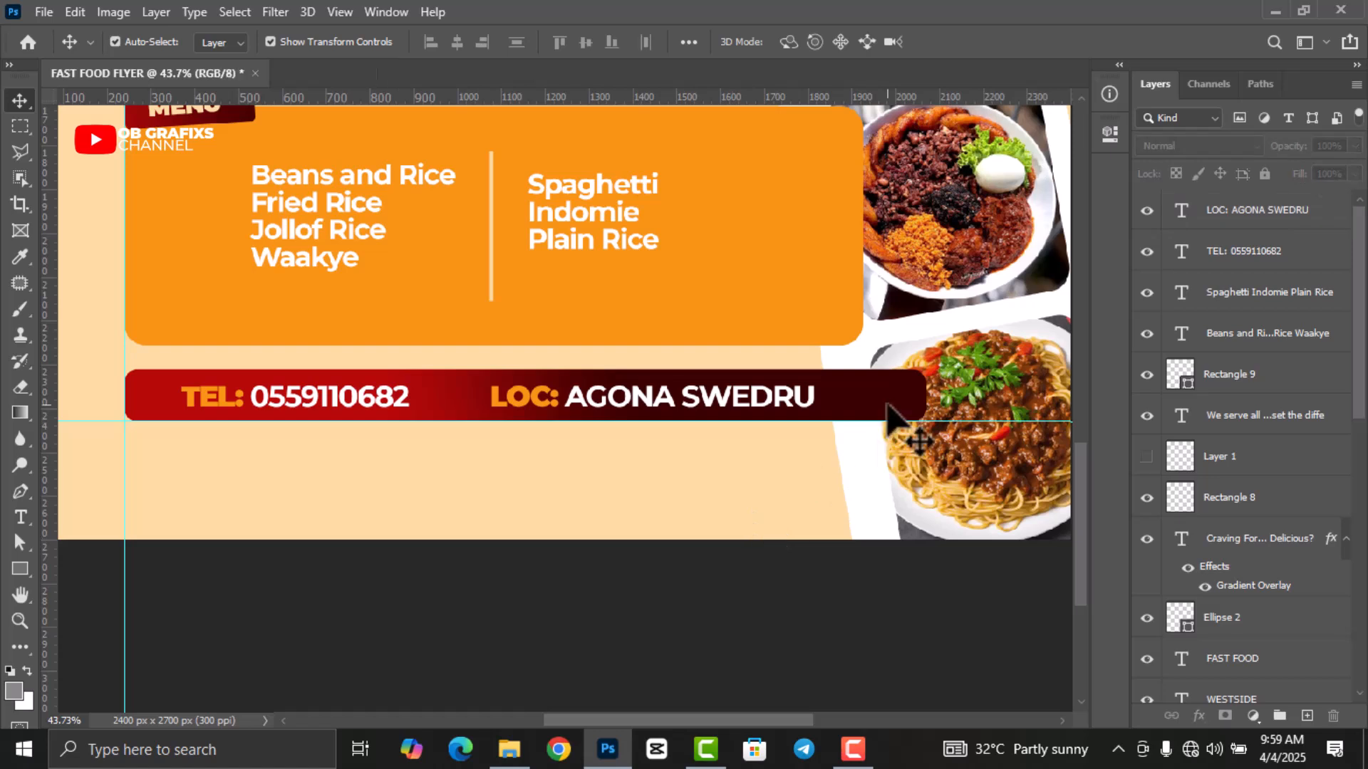
left_click_drag(525, 369, 528, 362)
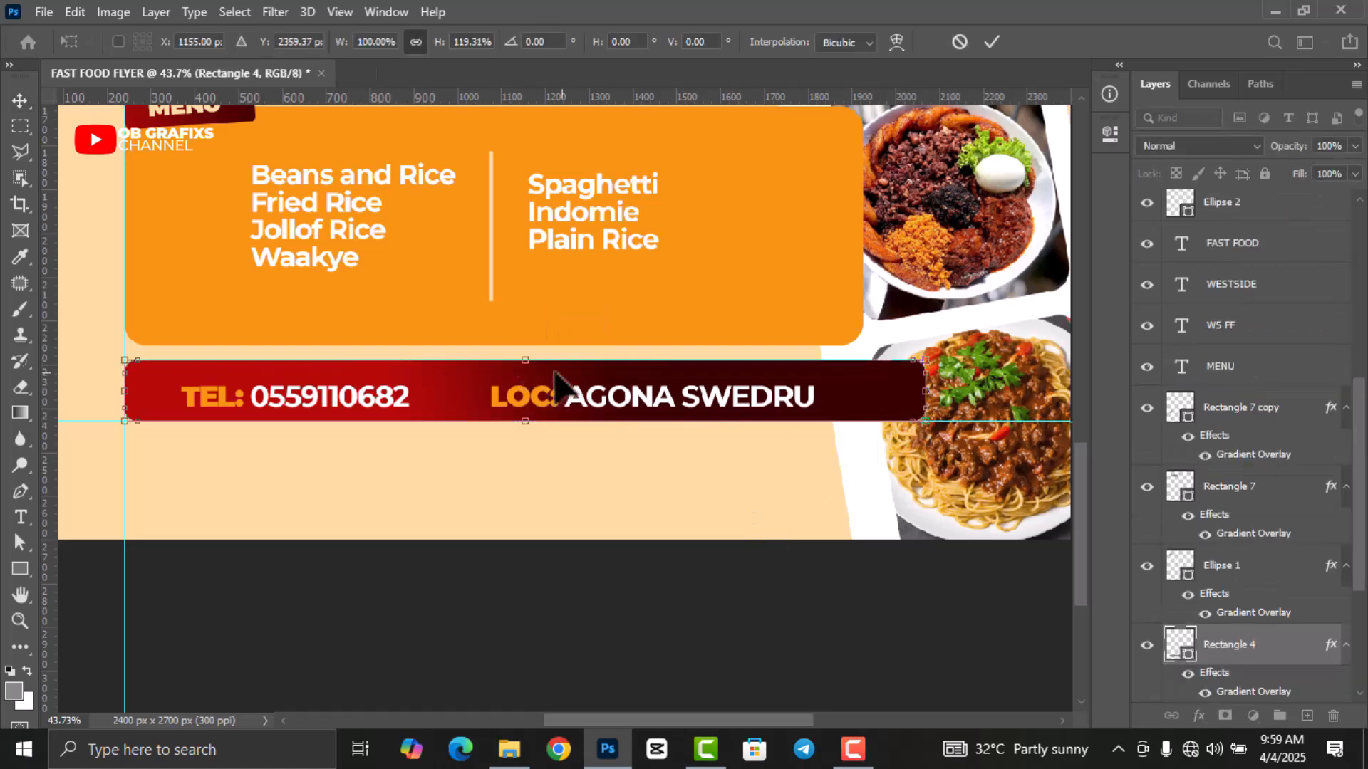
left_click(992, 42)
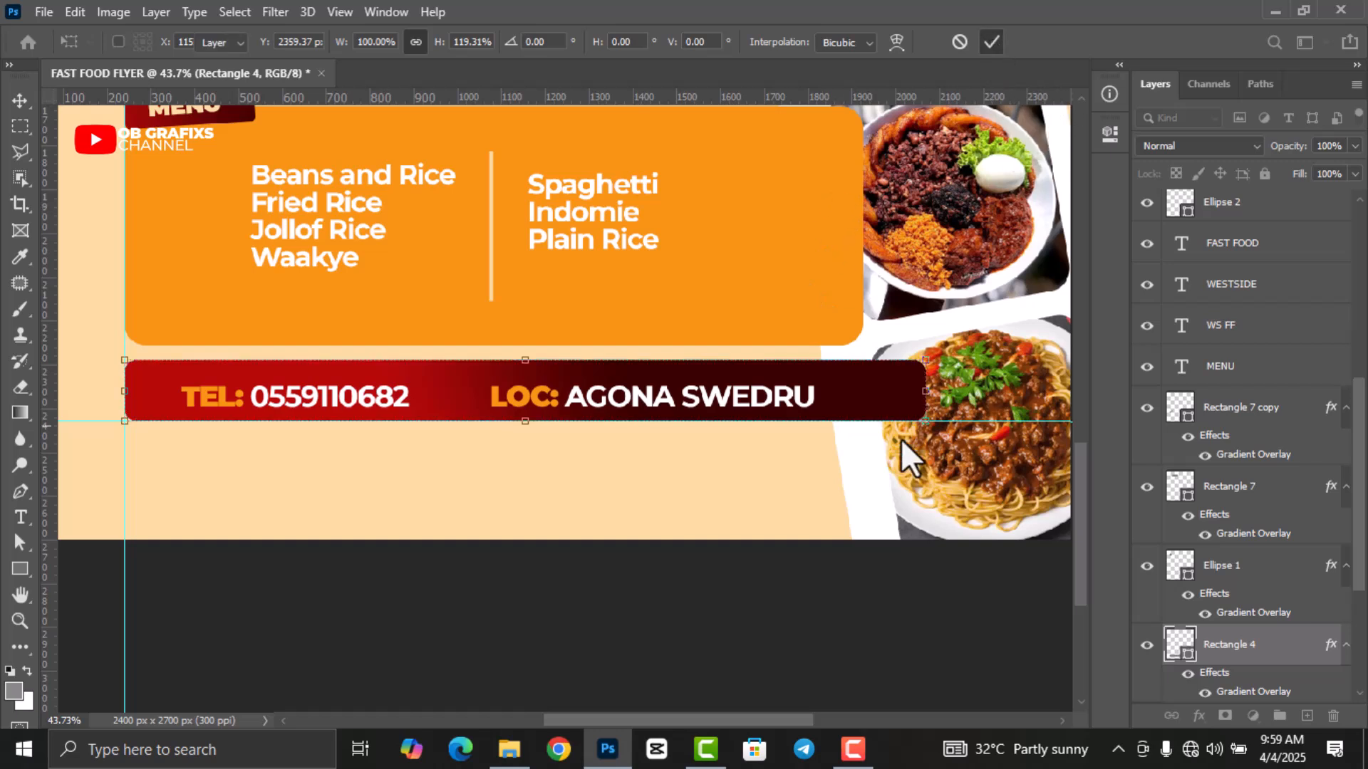
left_click(770, 616)
Nudge the TEL and LOC lines up to centre them, shifting TEL about 32 px right.
left_click(381, 398)
key("Up")
key("Up")
key("Up")
key("Up")
key("Up")
key("Up")
key("Up")
key("Up")
key("Up")
key("Up")
key("Up")
key("Up")
left_click(658, 400)
key("Up")
key("Up")
key("Up")
key("Up")
key("Up")
key("Up")
key("Up")
key("Up")
key("Up")
key("Up")
key("Up")
key("Up")
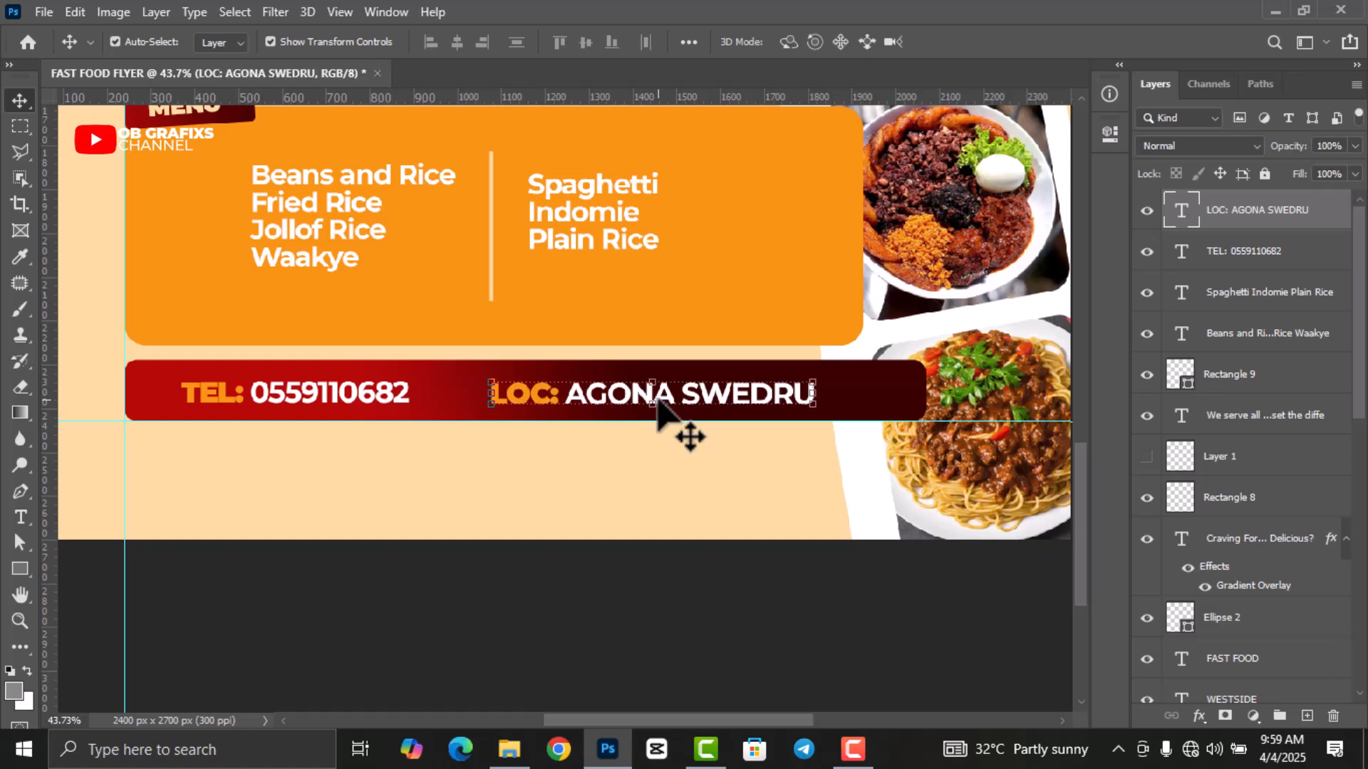
left_click_drag(701, 399, 704, 400)
left_click_drag(349, 402, 376, 406)
scroll(497, 528, "down", 4)
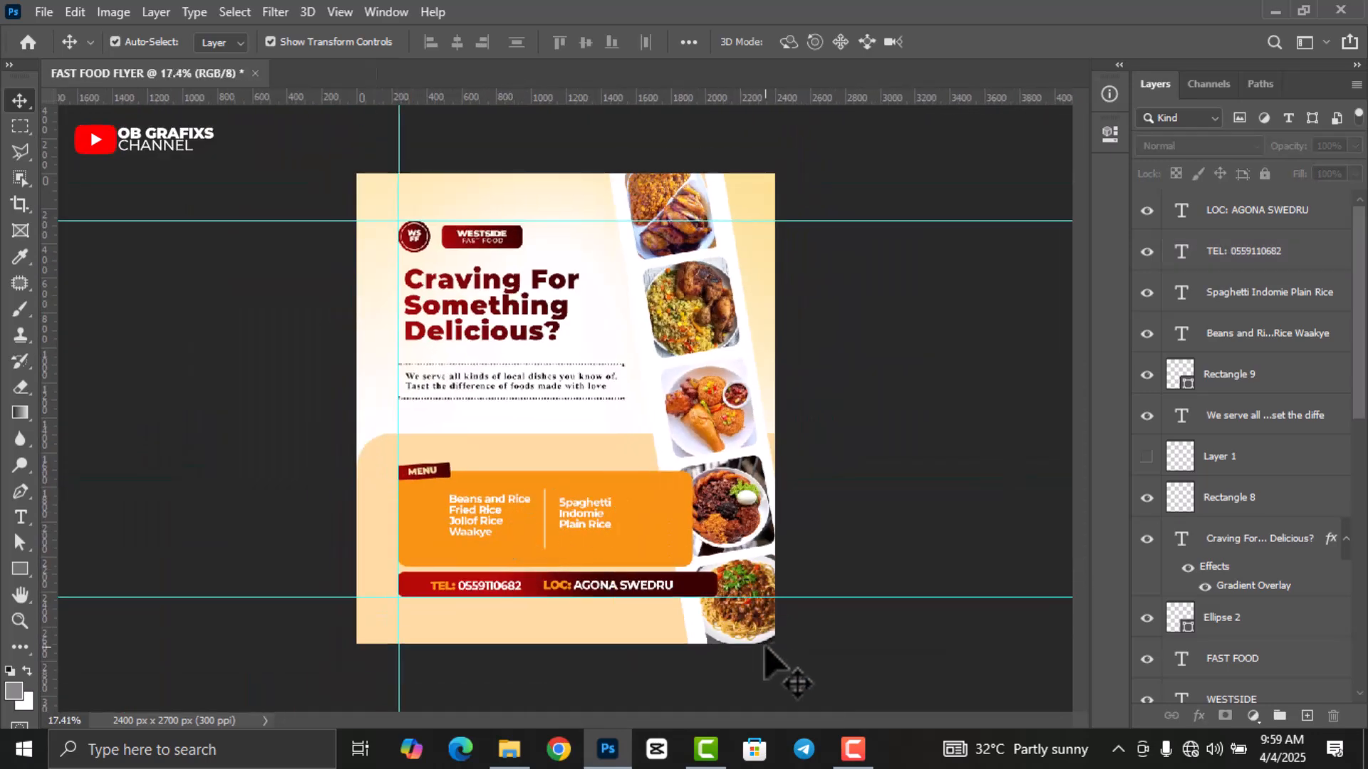
scroll(766, 649, "up", 1)
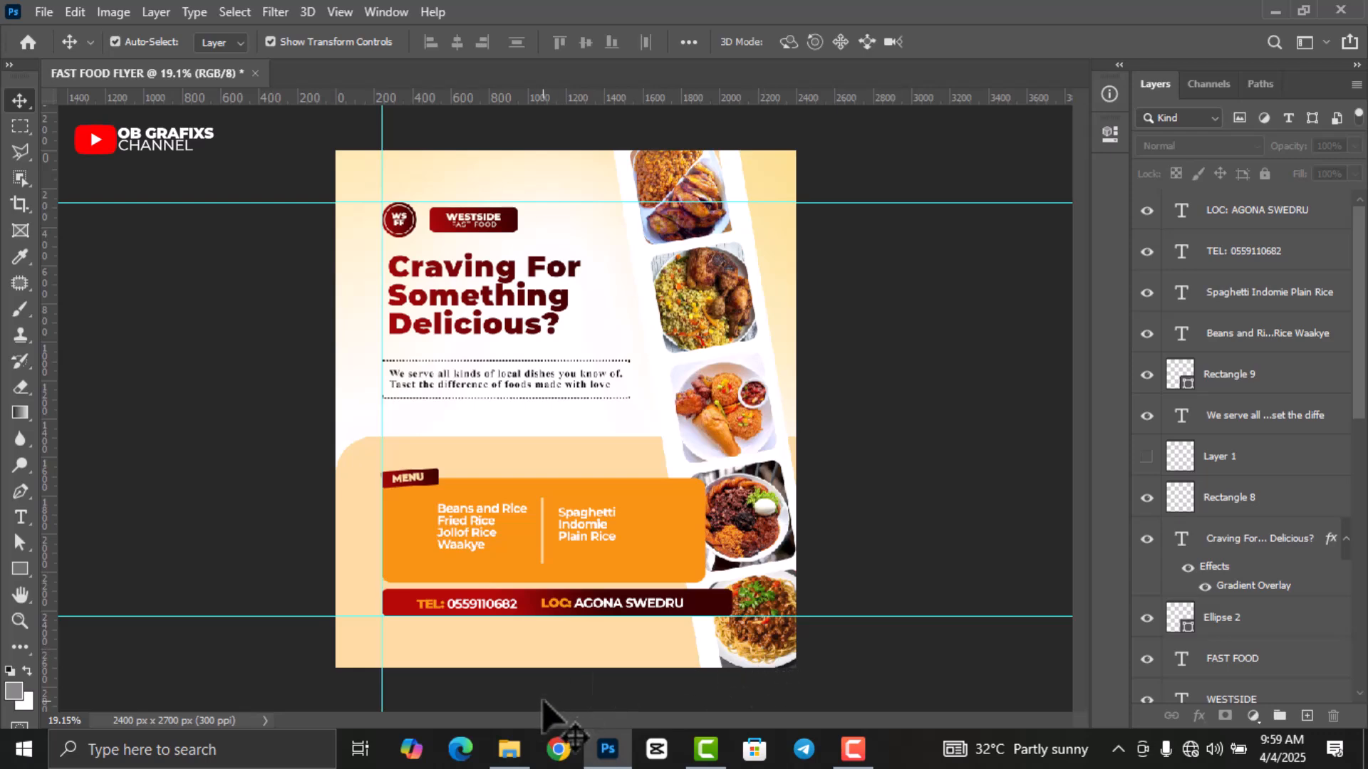
Place the tomato image from the flyer folder and shrink it at the left edge.
left_click(509, 748)
left_click_drag(677, 171, 578, 498)
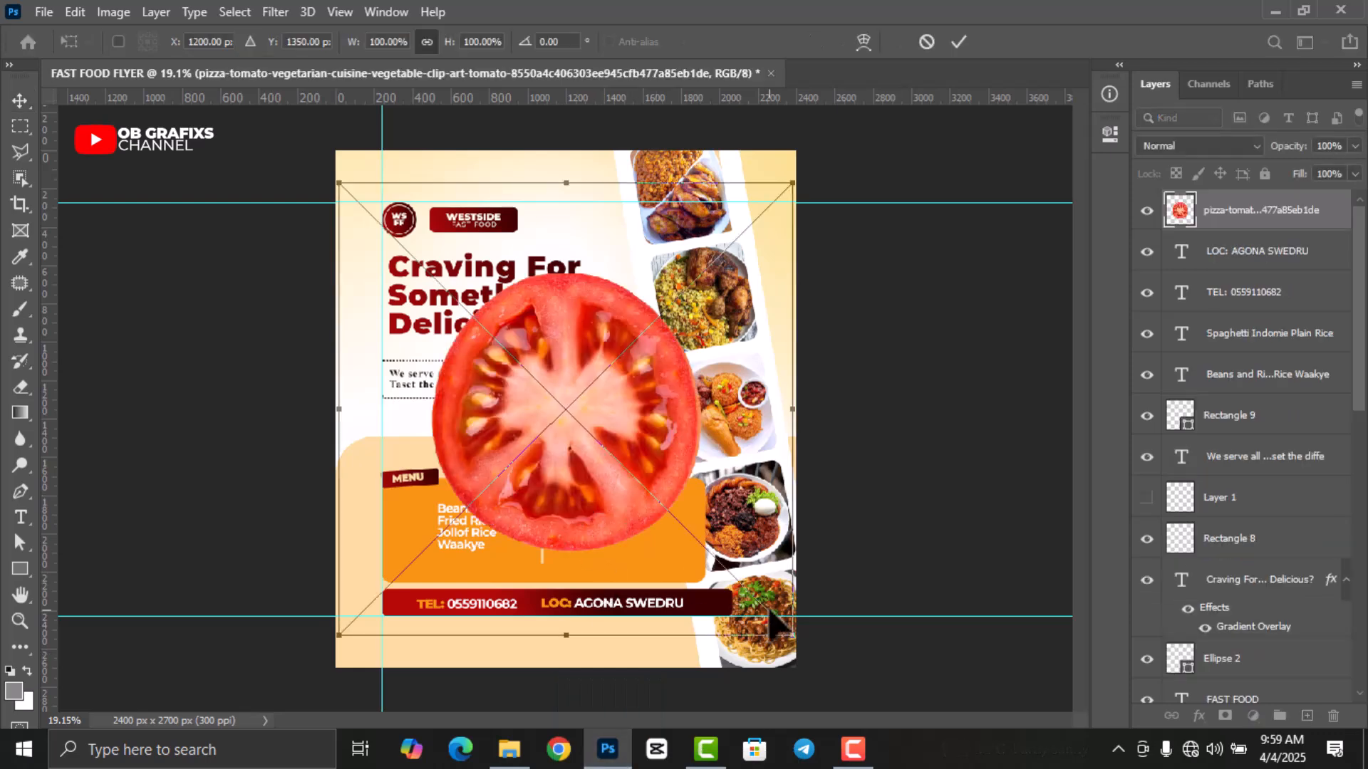
left_click_drag(789, 638, 386, 415)
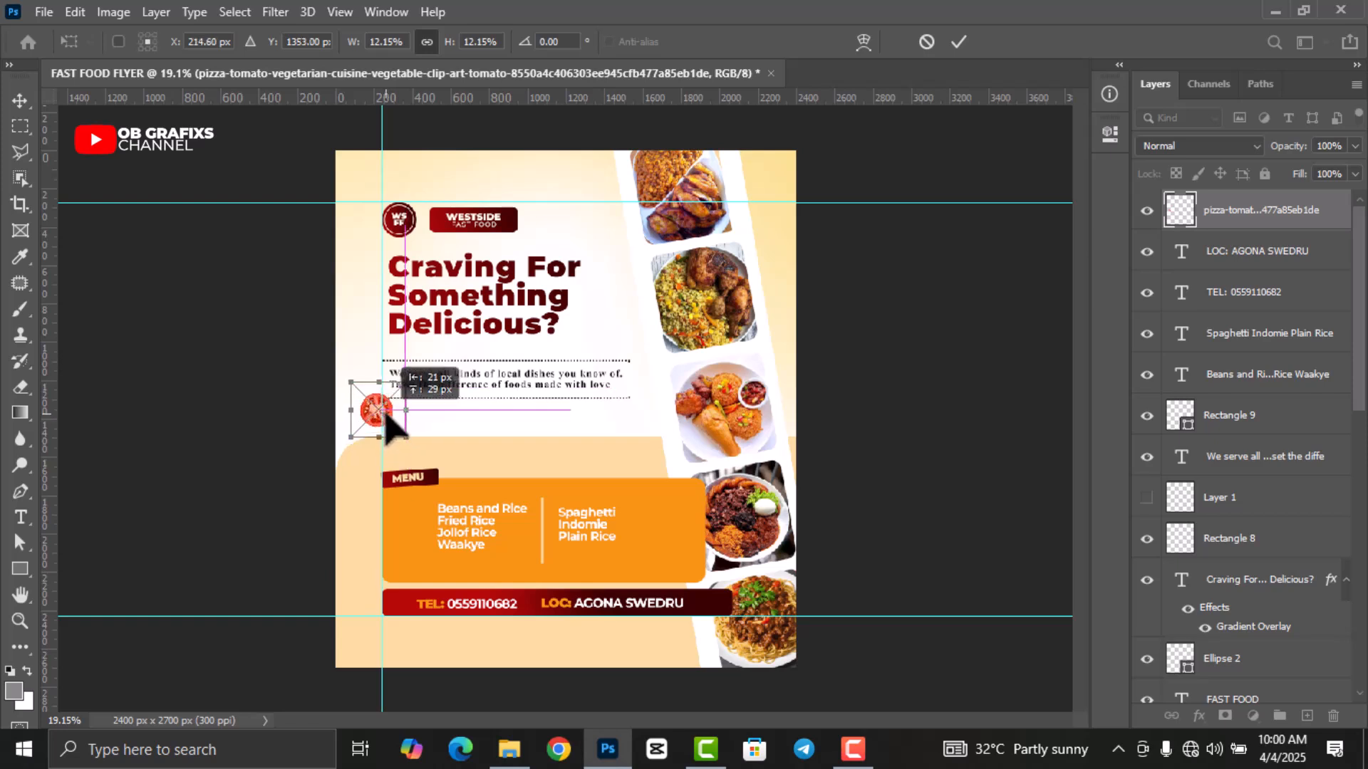
left_click(957, 41)
Rasterize the tomato layer and apply a 5 px Gaussian Blur.
right_click(1253, 213)
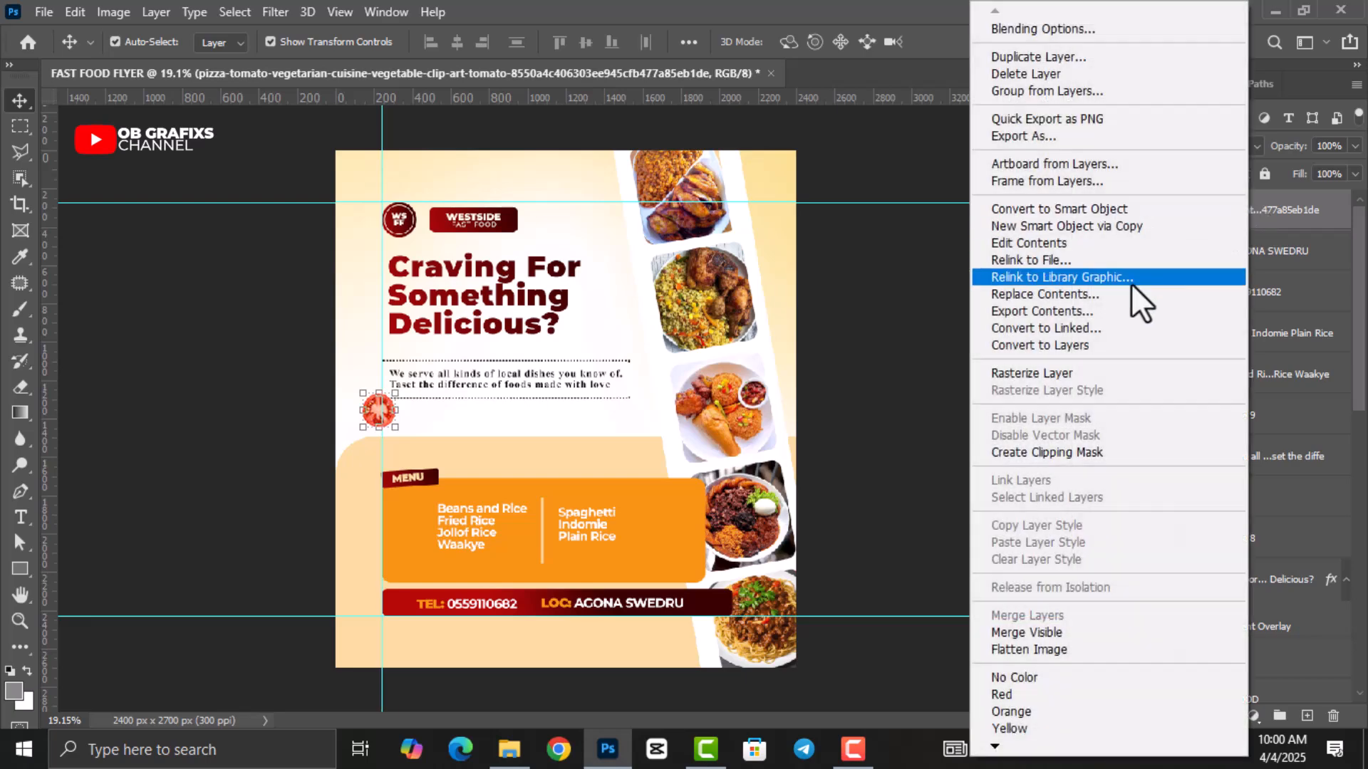
left_click(1084, 371)
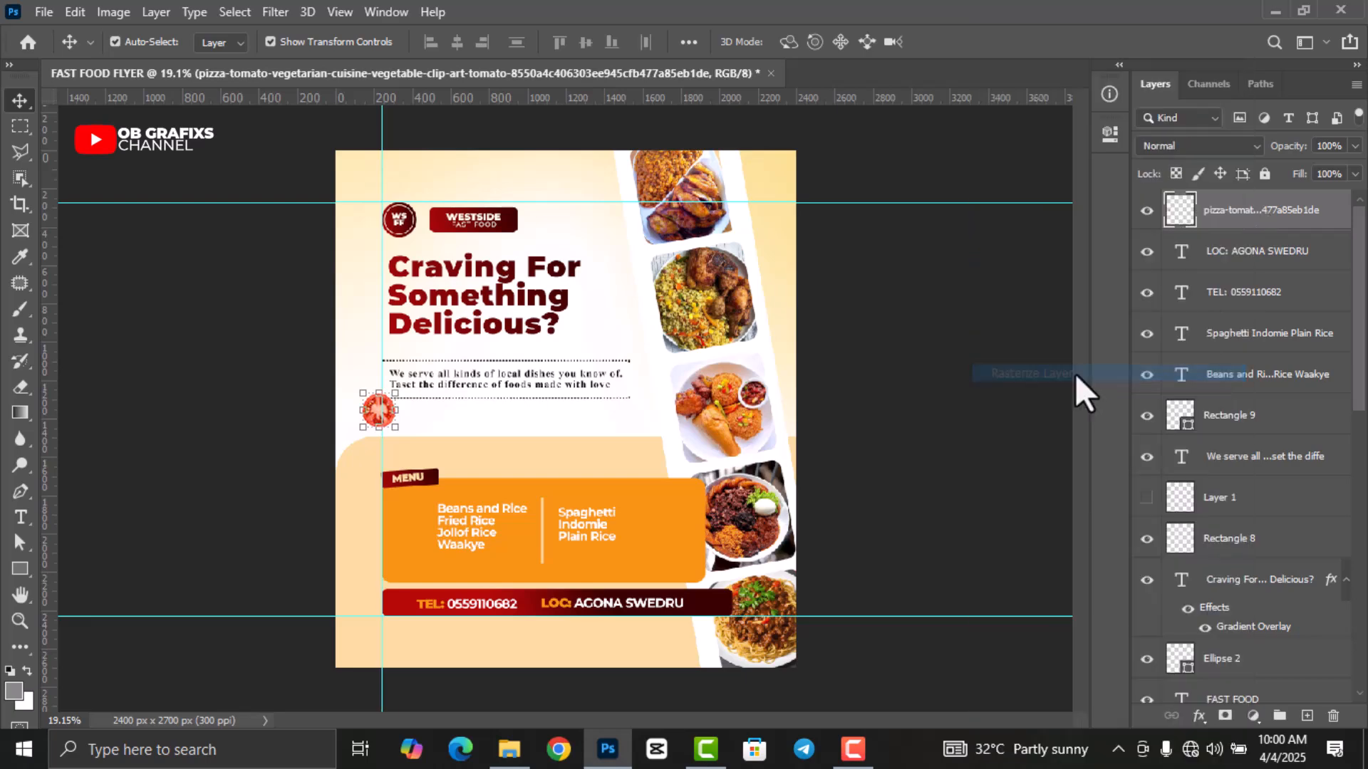
left_click(285, 17)
mouse_move(349, 245)
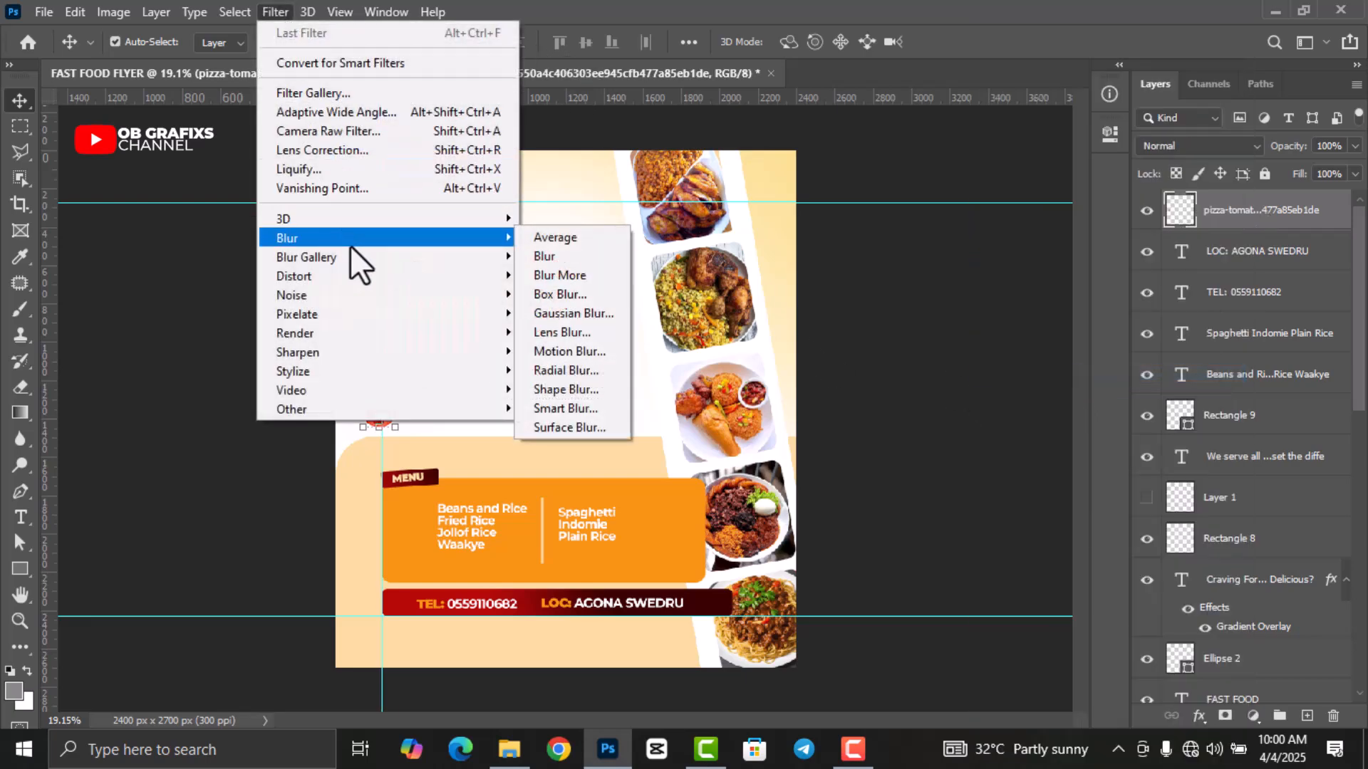
left_click(565, 311)
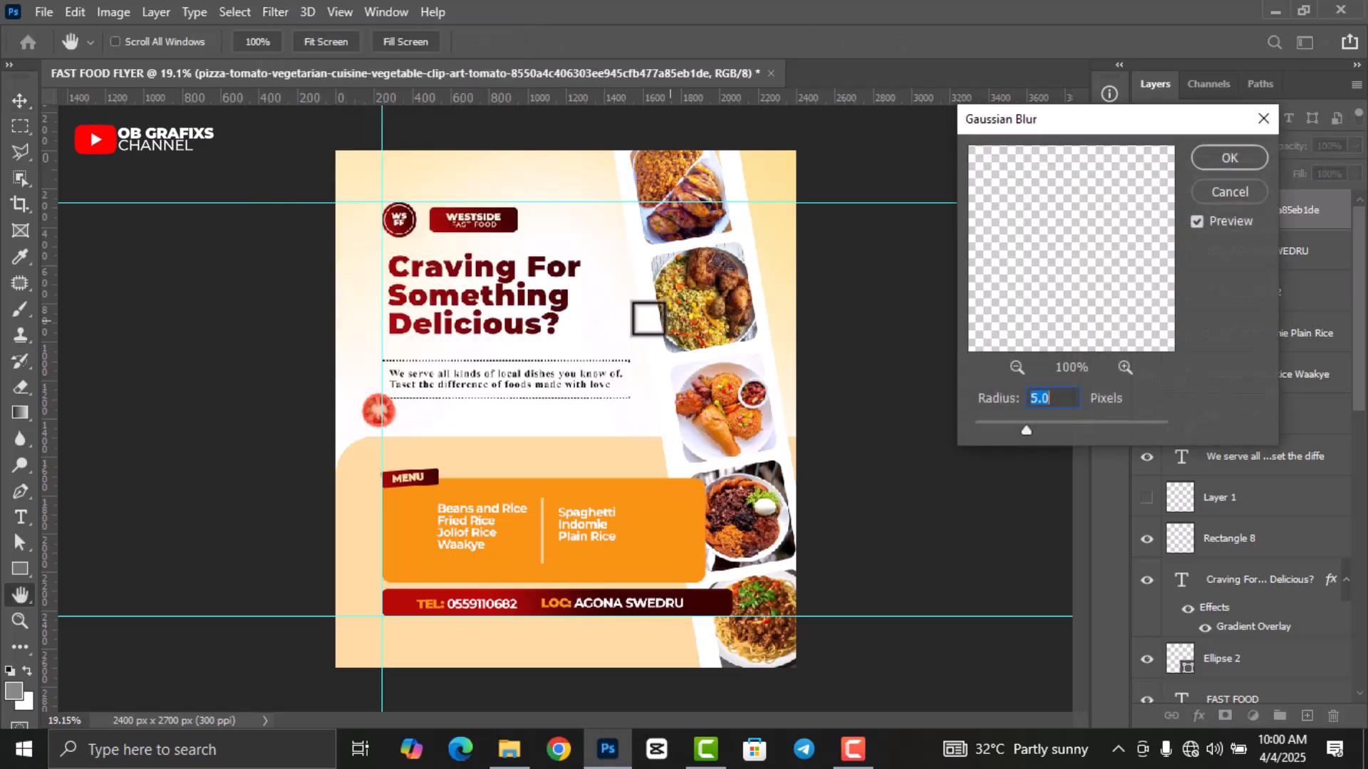
left_click(1219, 159)
left_click(976, 378)
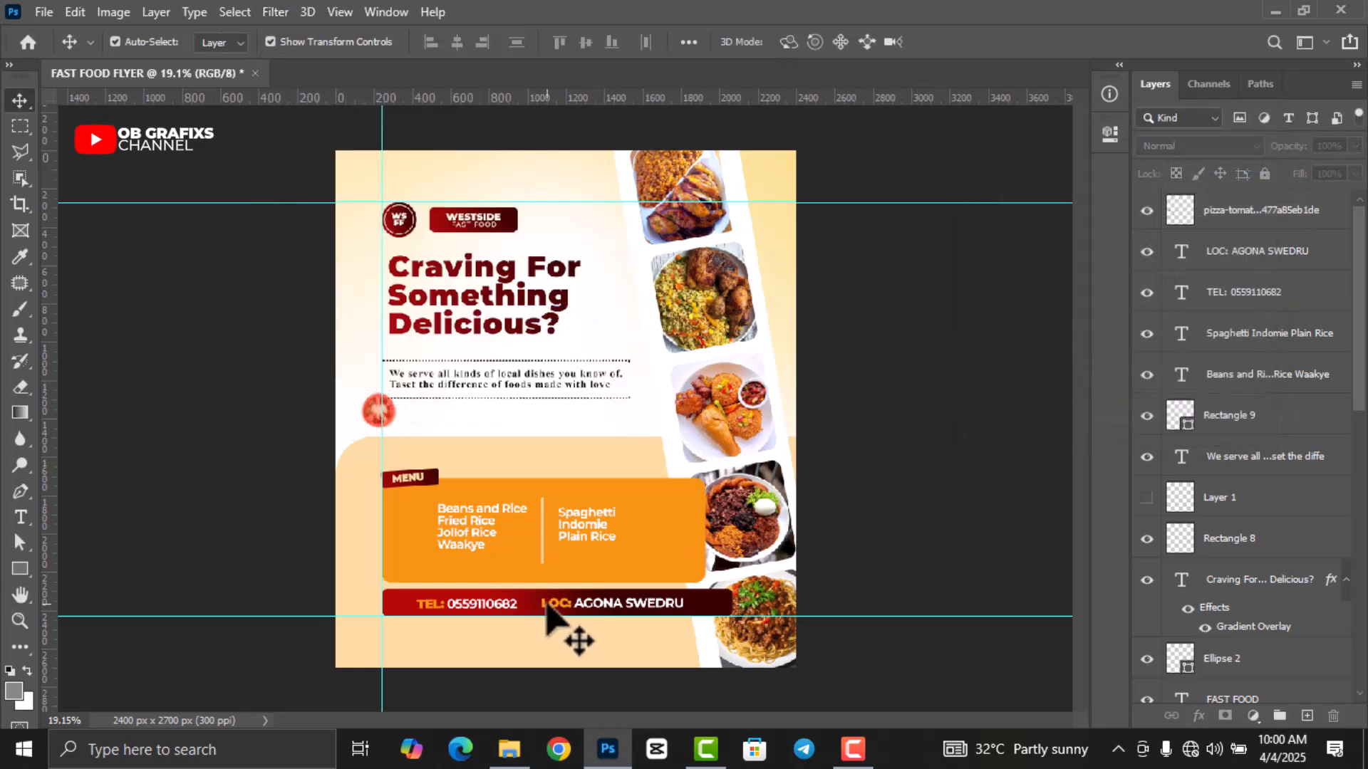
left_click(520, 765)
Place the green leaf image into the flyer and rasterize its layer.
left_click_drag(570, 153, 595, 406)
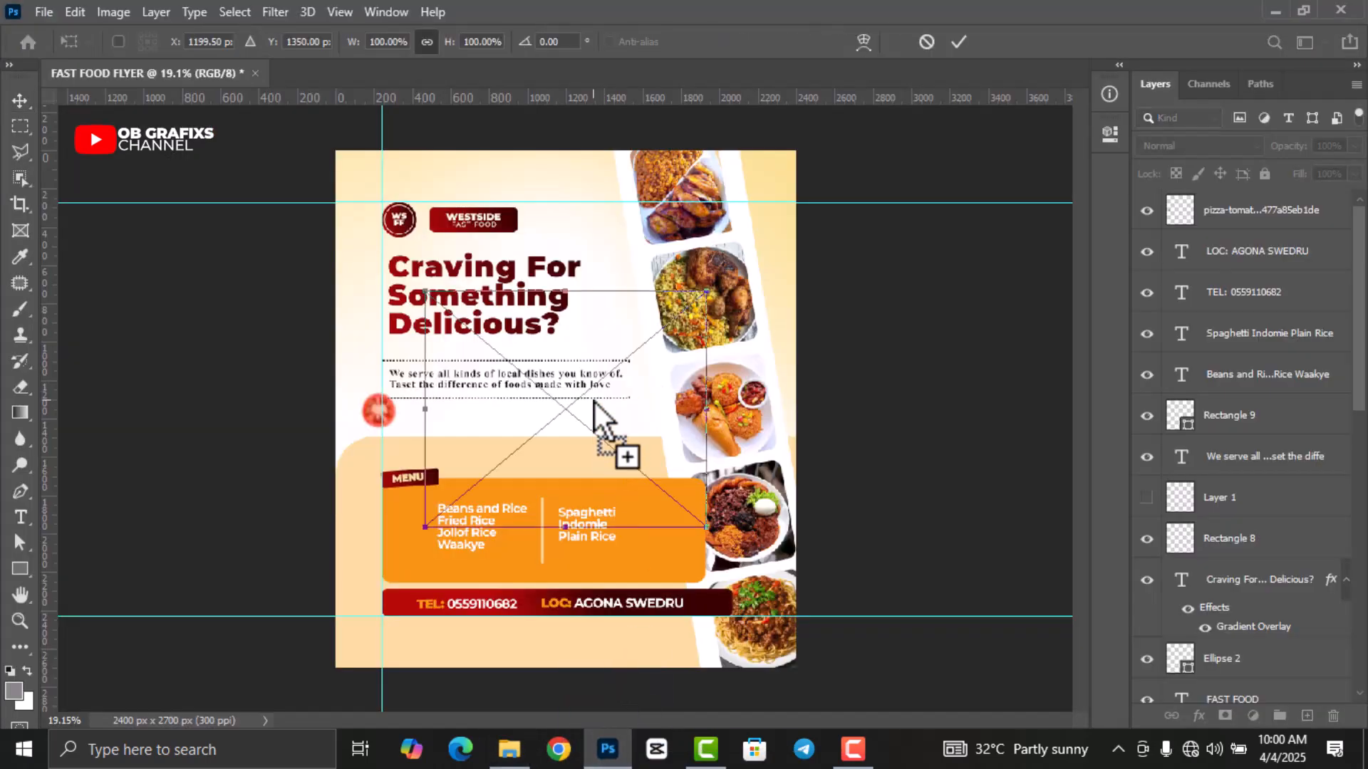
left_click(960, 42)
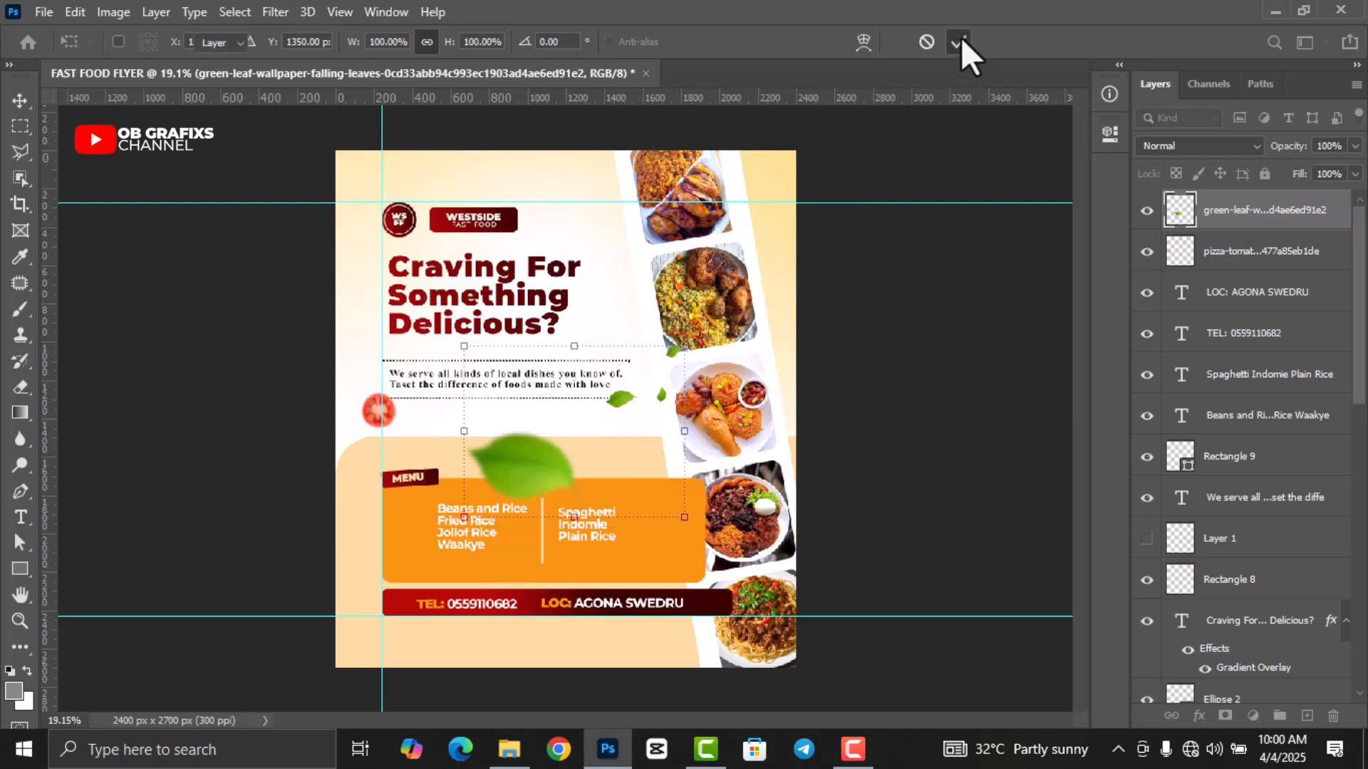
right_click(1276, 217)
left_click(1066, 373)
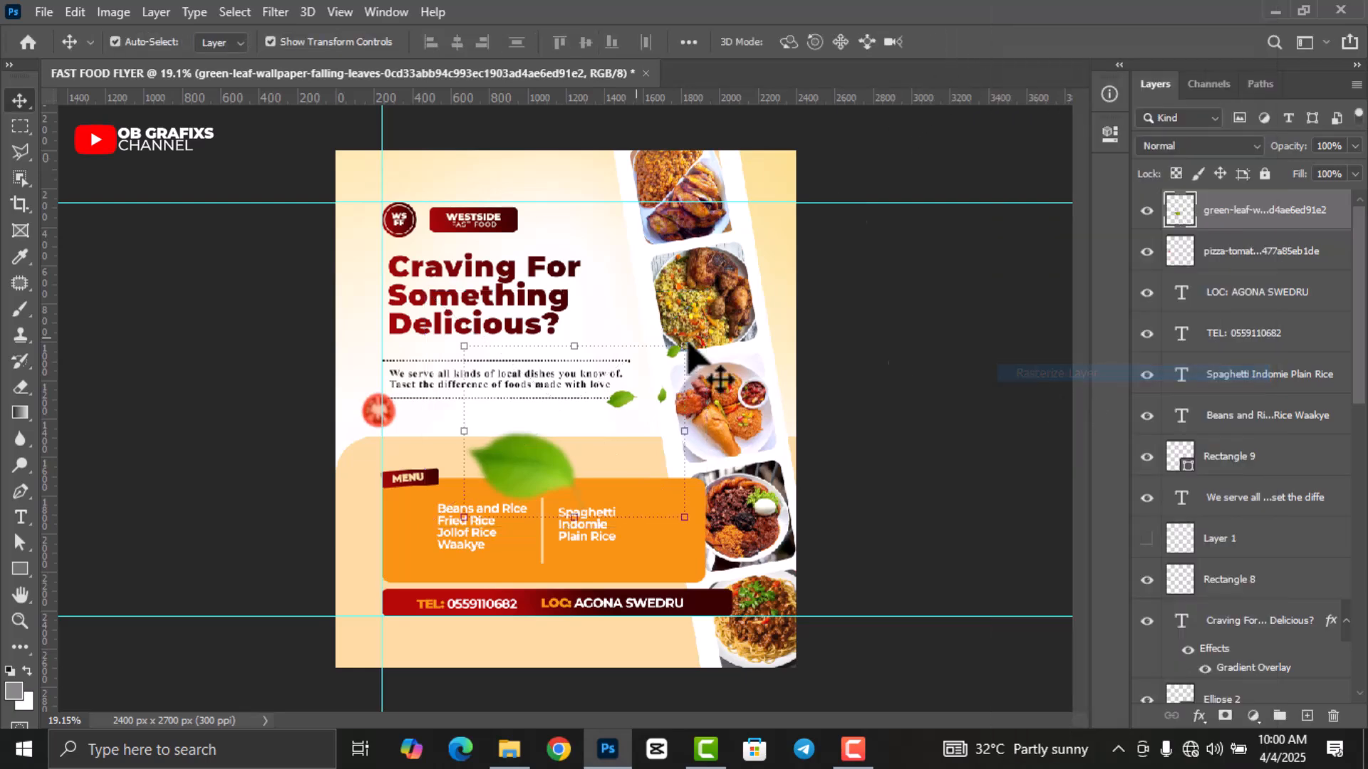
Outline the large leaf with the Polygonal Lasso and cut it onto its own layer.
left_click(20, 151)
left_click(564, 413)
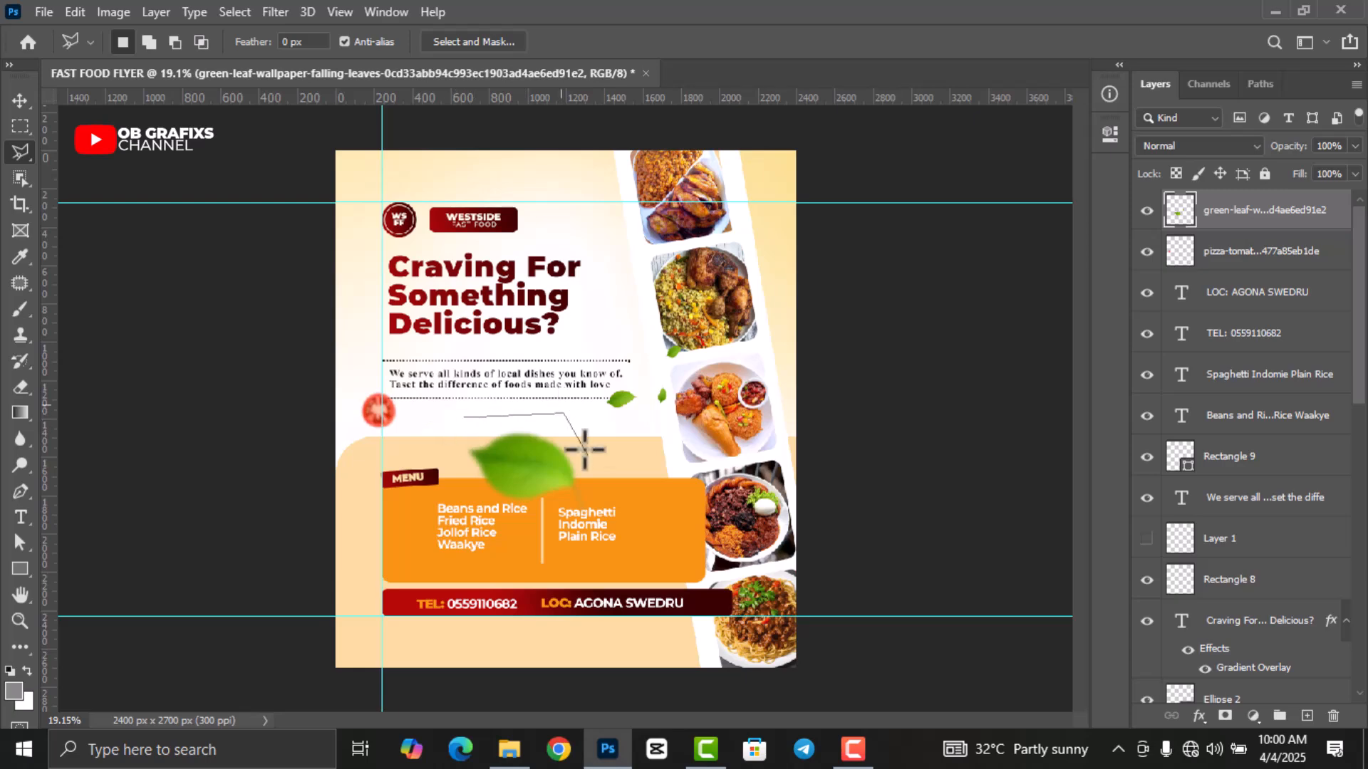
double_click(444, 434)
right_click(515, 473)
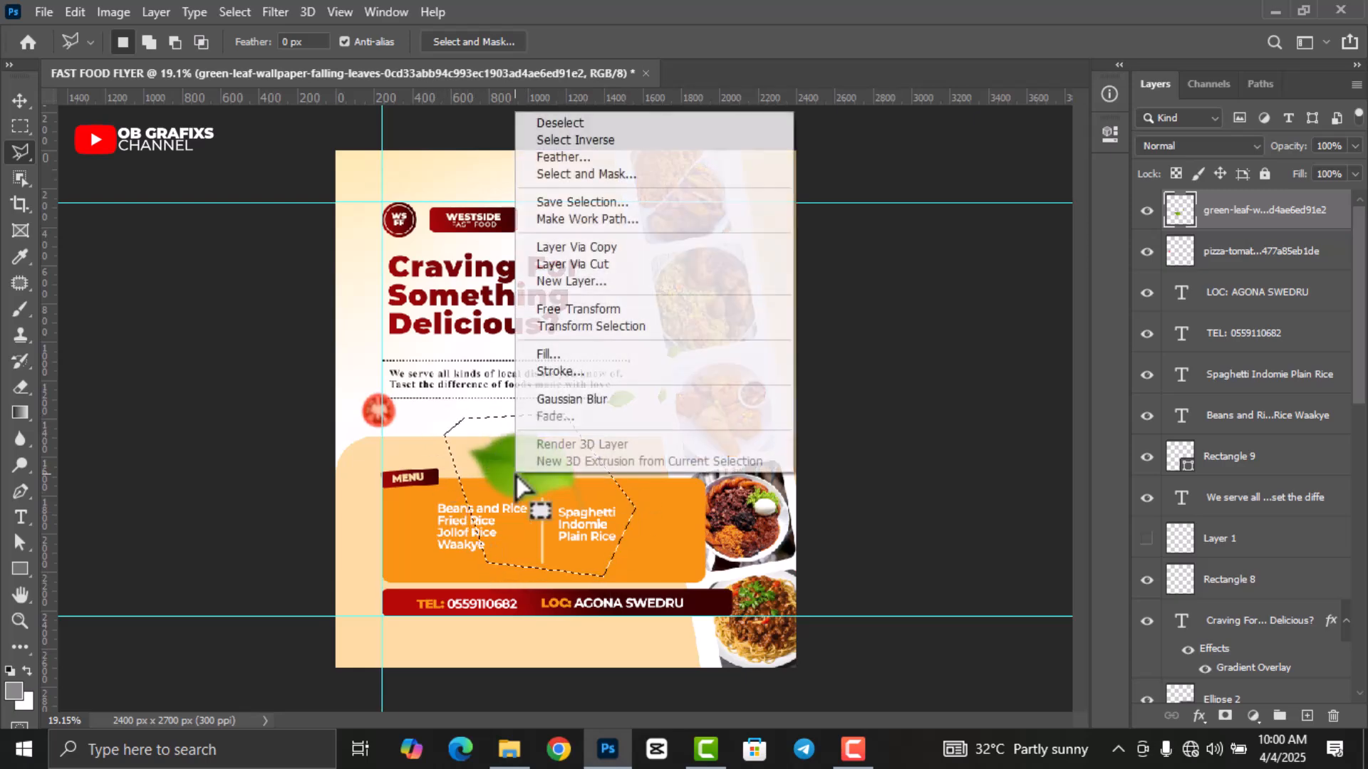
left_click(587, 268)
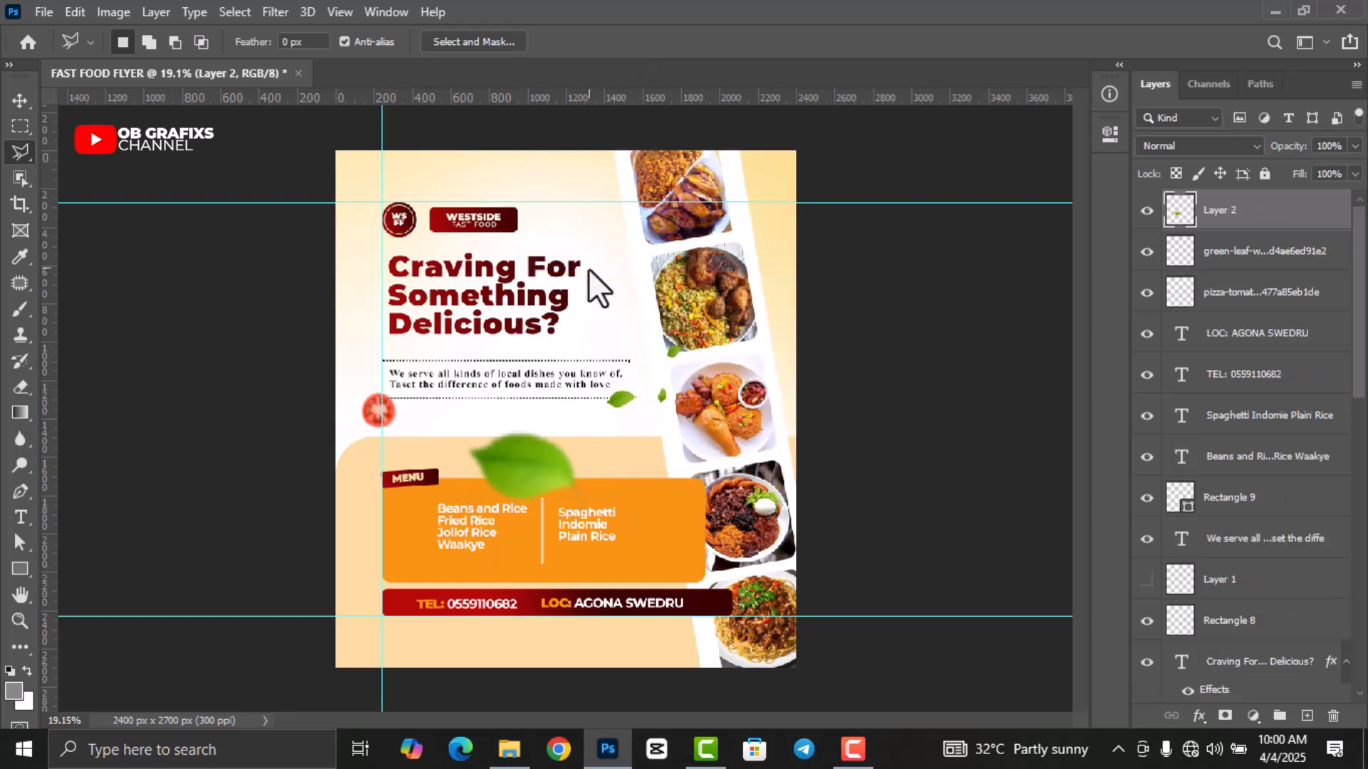
Hide the original layer holding the small leaves and select the cut-out large leaf.
left_click(19, 99)
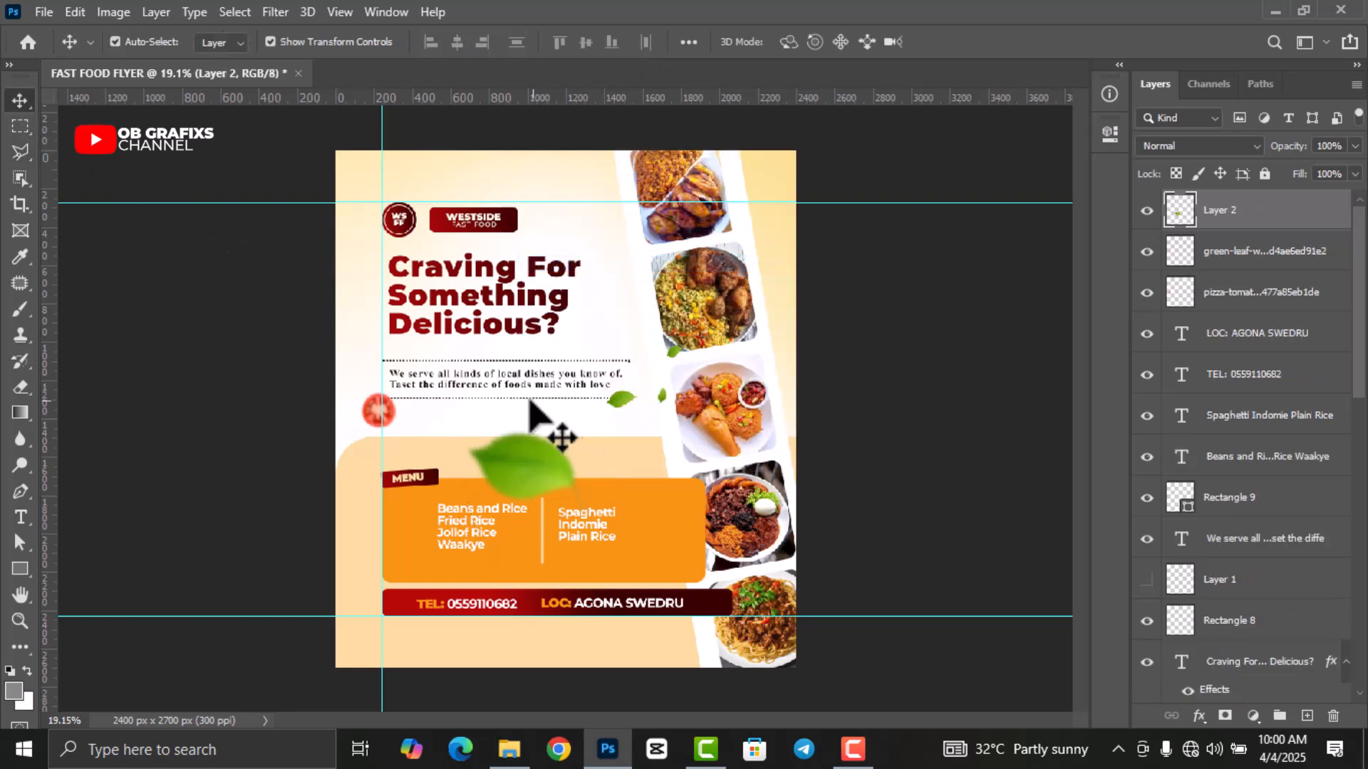
left_click(618, 402)
left_click(1147, 251)
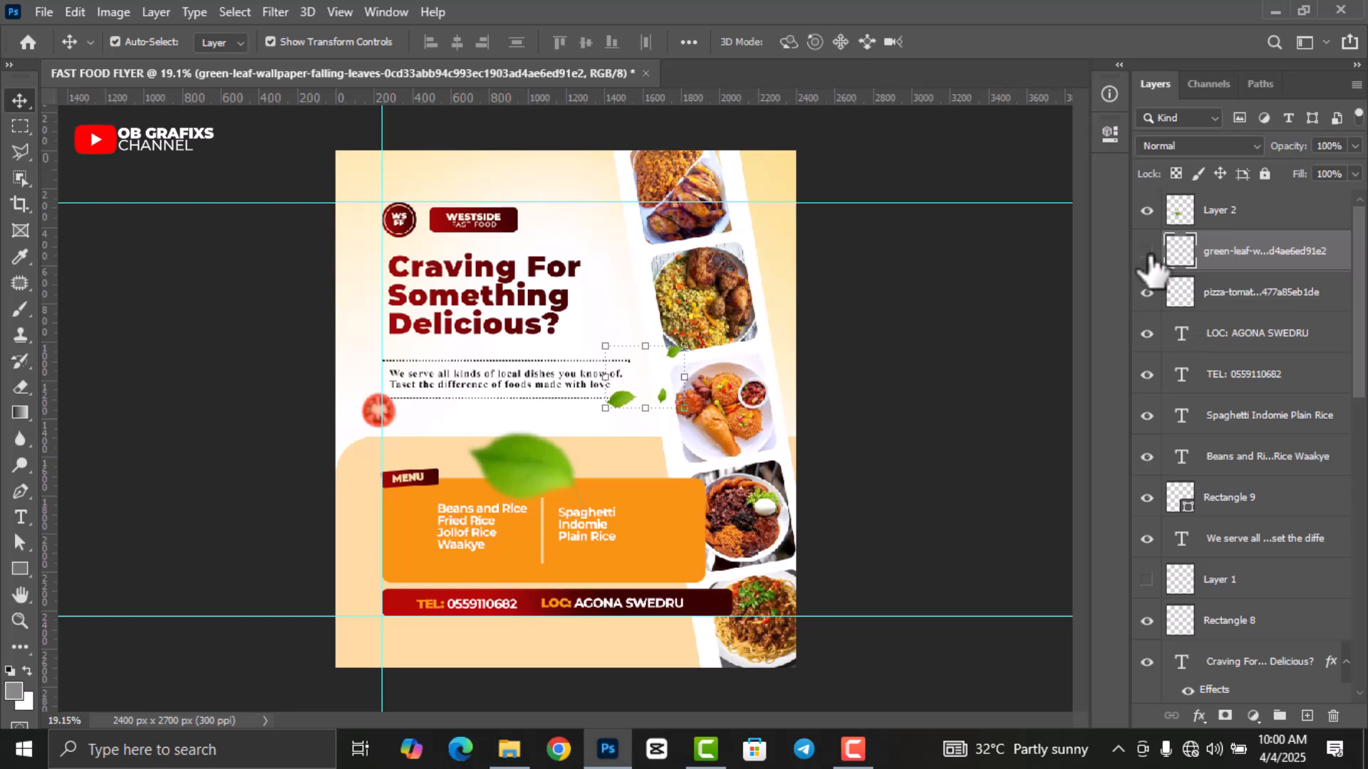
left_click(545, 480)
Scale the large leaf to about 37%, duplicate it, and position a copy on the orange menu box.
left_click_drag(584, 514, 660, 563)
left_click(990, 42)
key("ctrl+j")
left_click(869, 463)
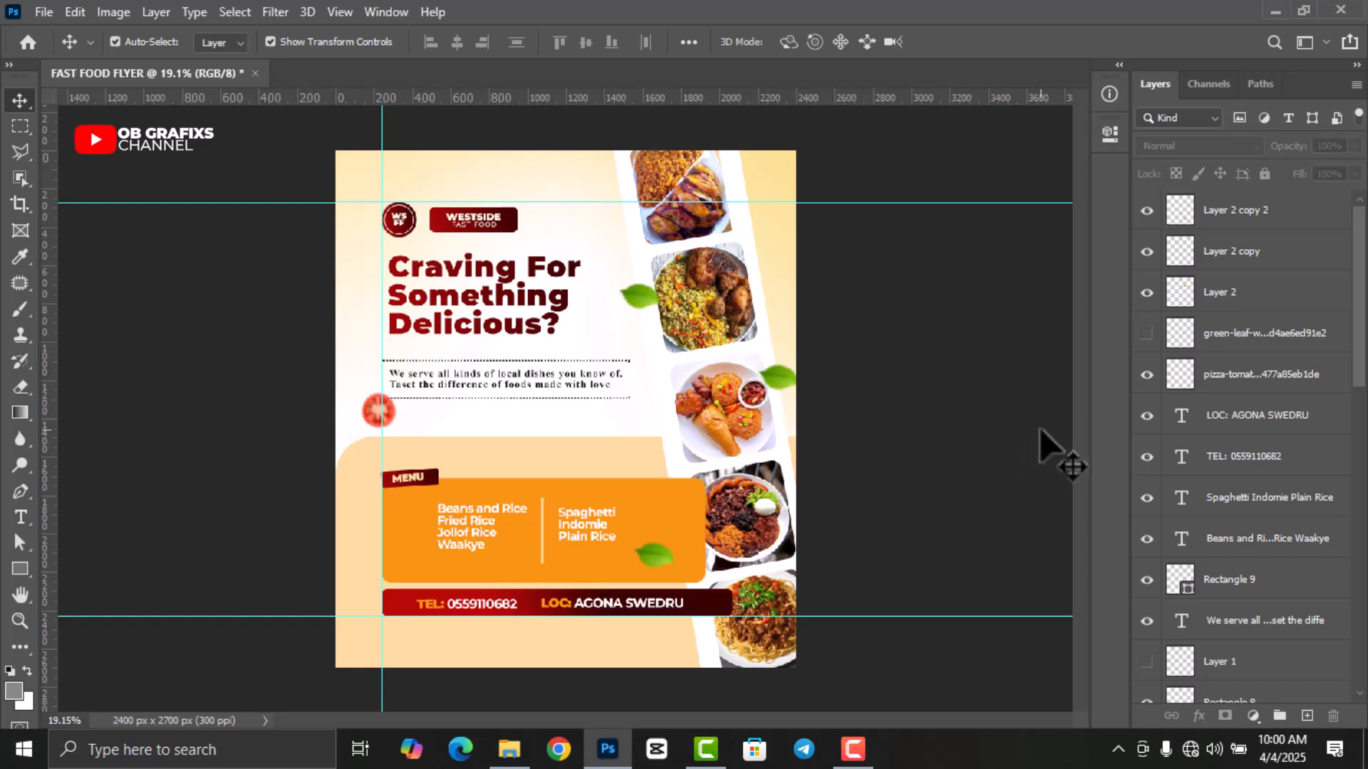
scroll(822, 441, "down", 1)
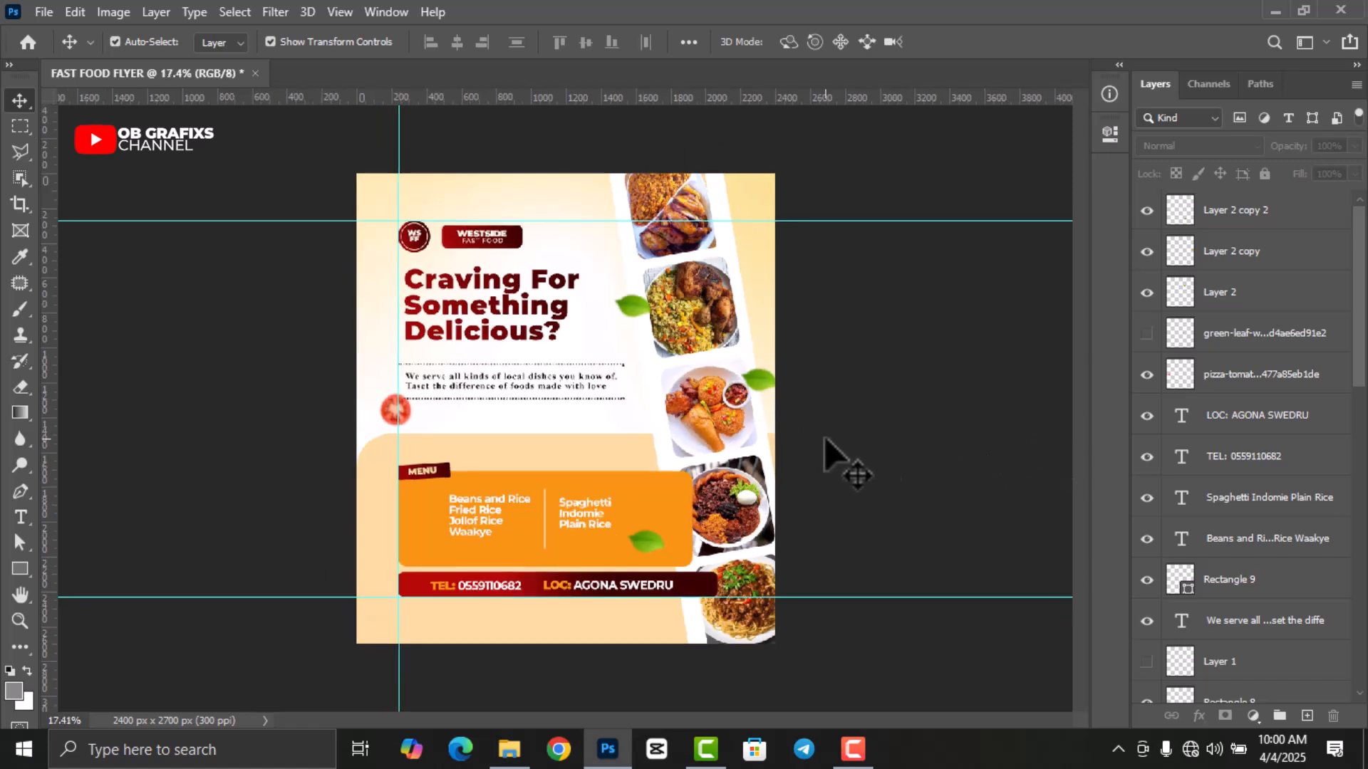